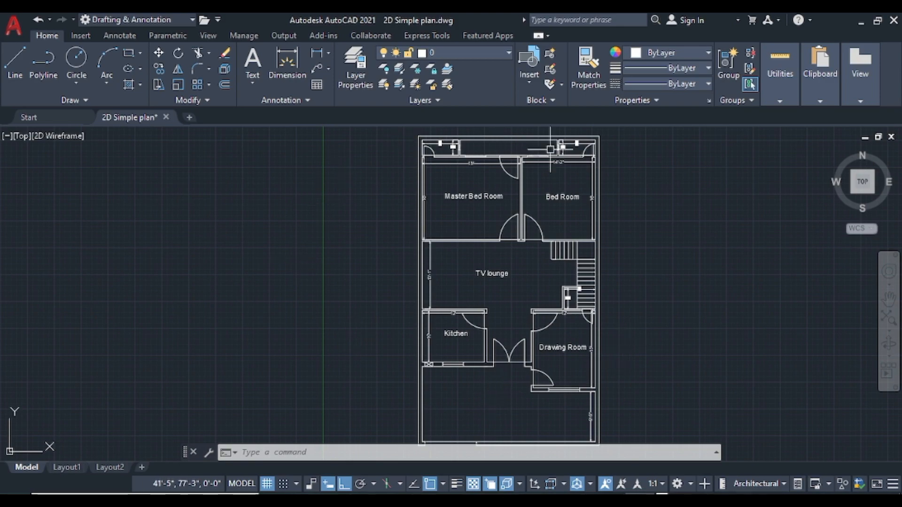
- Examine the front elevations, the floor plan and the plan copy carrying the section line
scroll(610, 290, down, 5)
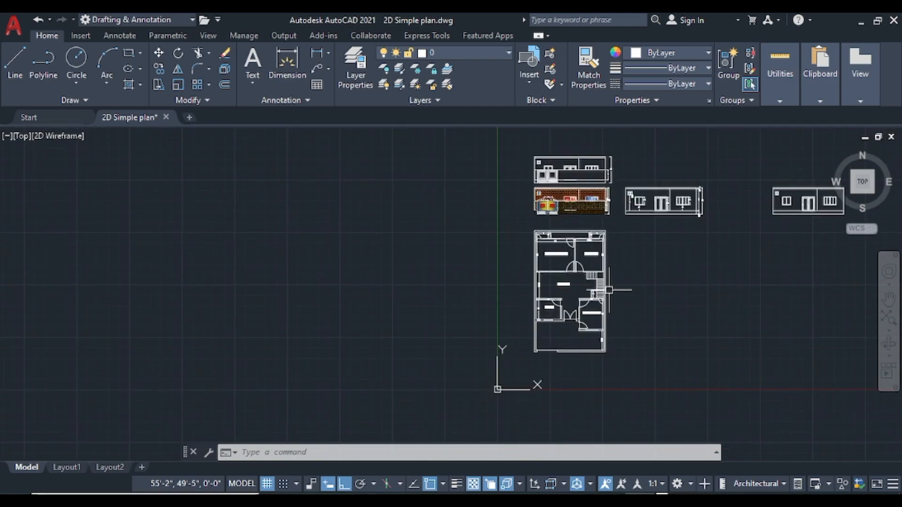
scroll(608, 181, up, 4)
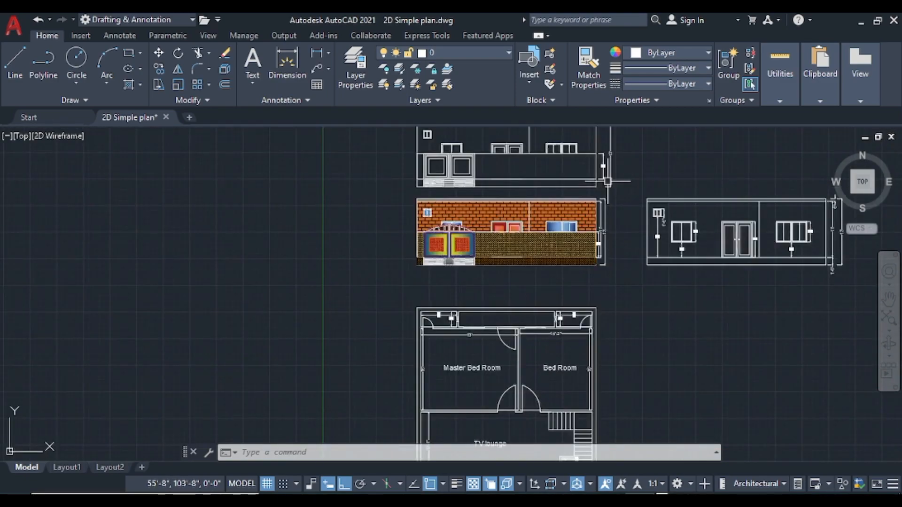
scroll(607, 181, up, 2)
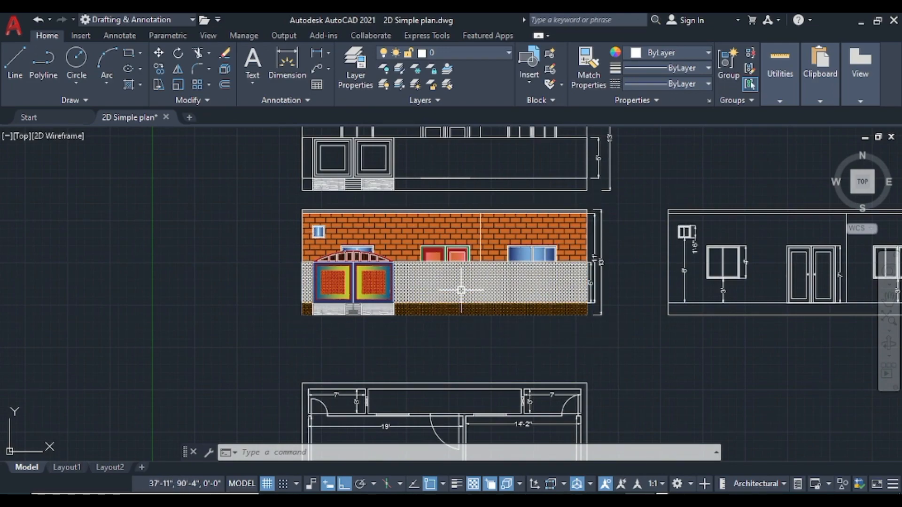
scroll(520, 334, down, 4)
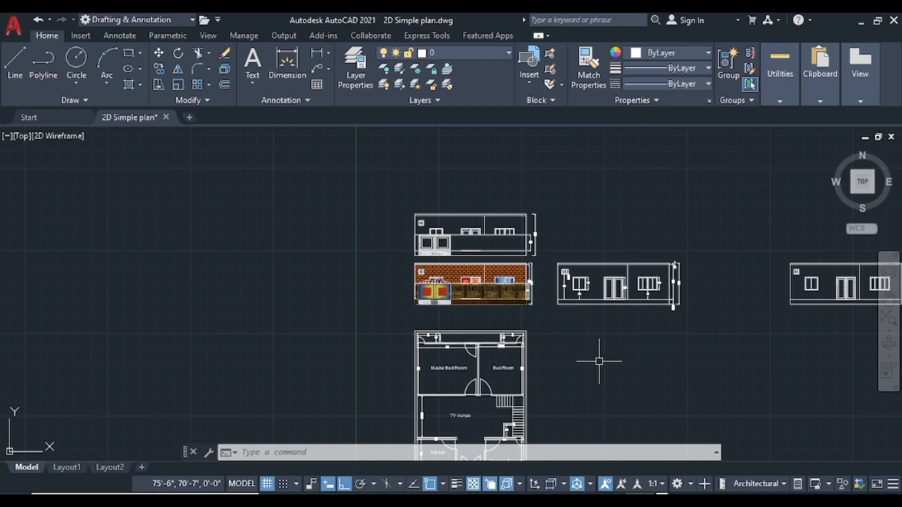
mouse_move(598, 364)
middle_down()
mouse_move(489, 274)
mouse_move(416, 254)
middle_up()
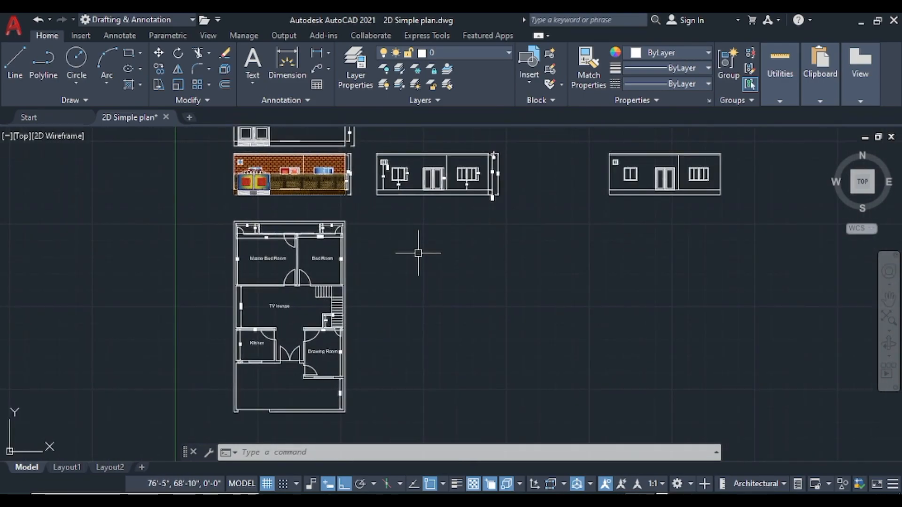
scroll(417, 252, down, 2)
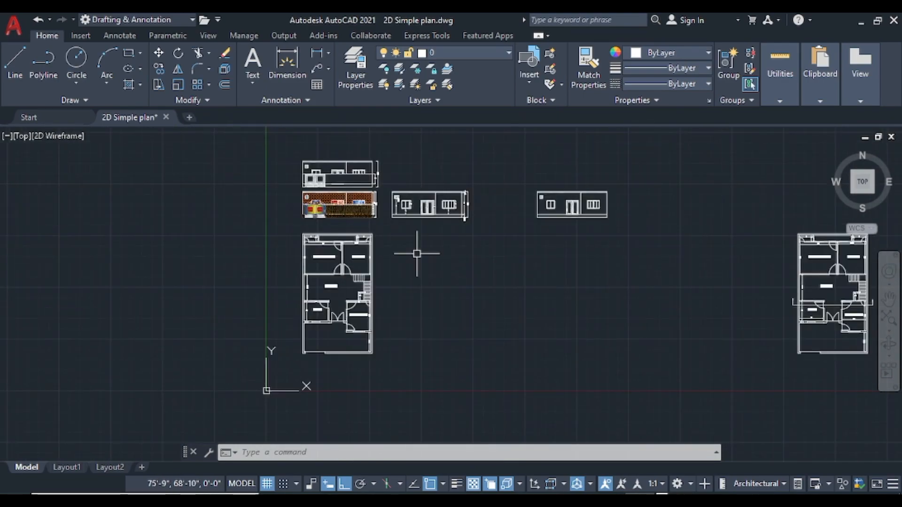
scroll(331, 300, up, 5)
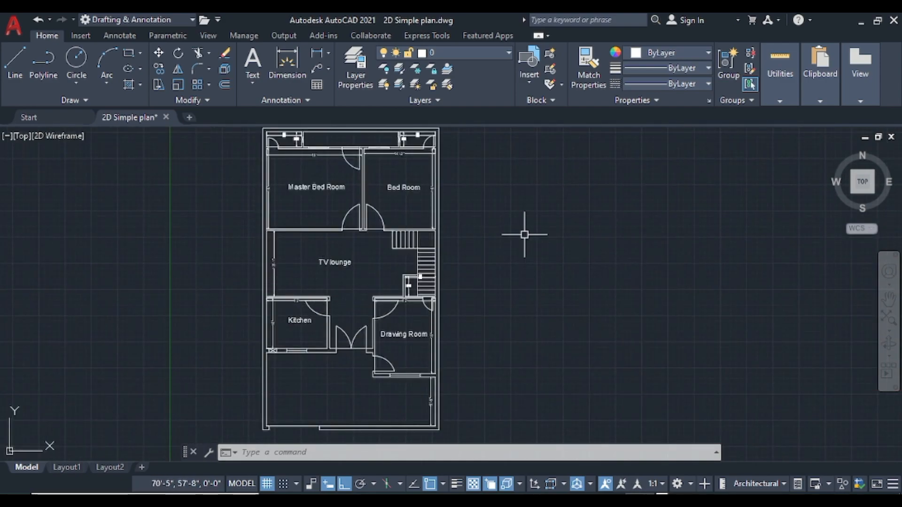
scroll(527, 238, down, 7)
middle_drag(667, 244, 308, 213)
scroll(389, 194, up, 5)
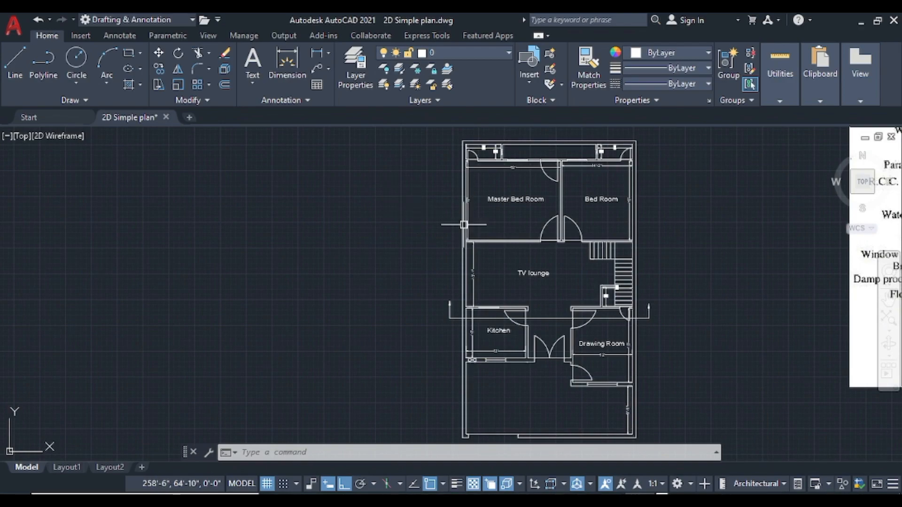
middle_drag(722, 249, 625, 255)
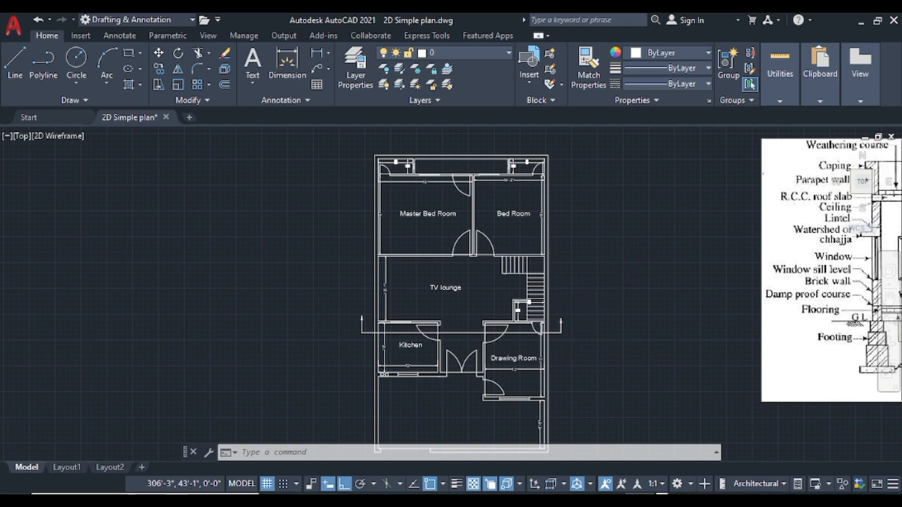
- Examine the section line through the kitchen and drawing room, and the labelled components-of-a-building reference section beside the plan
scroll(567, 335, up, 2)
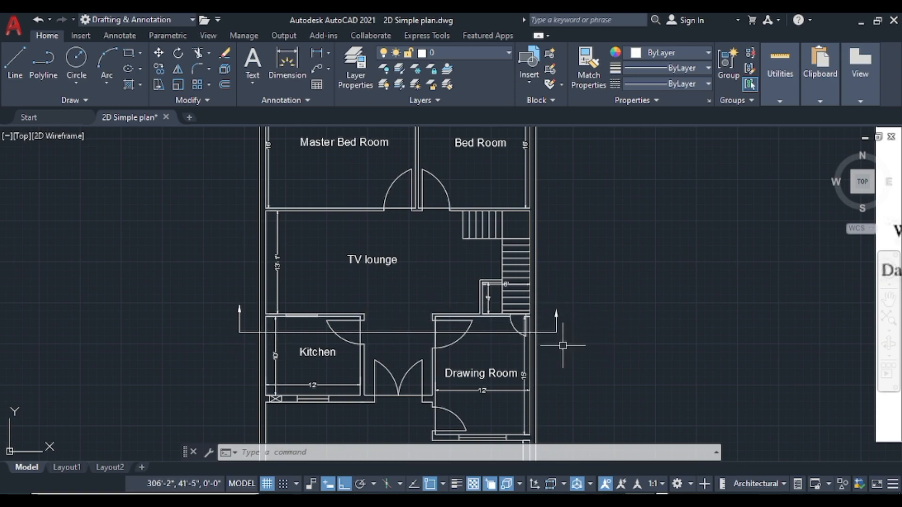
scroll(562, 326, up, 2)
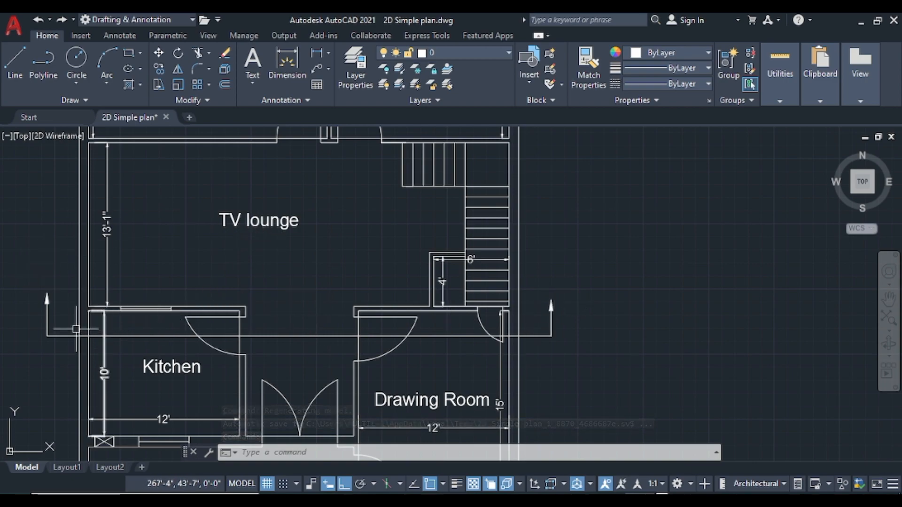
scroll(87, 305, down, 2)
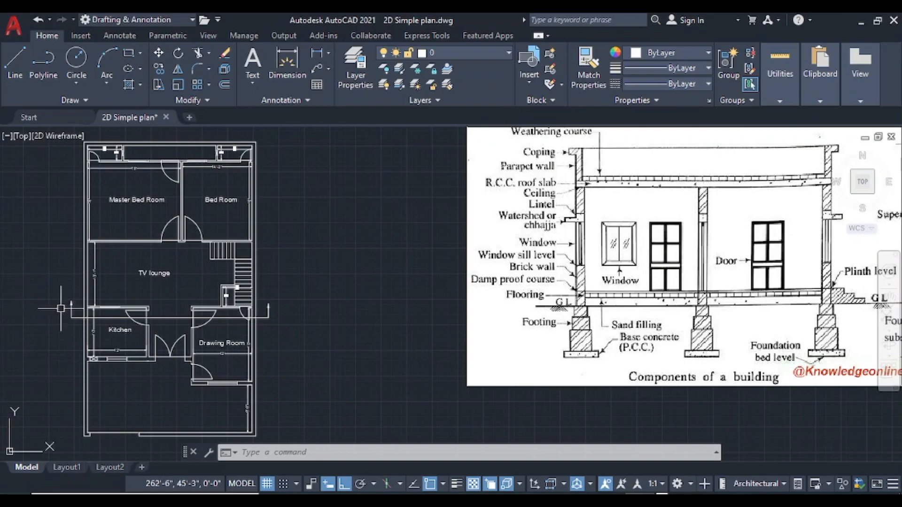
scroll(23, 305, up, 2)
click(86, 294)
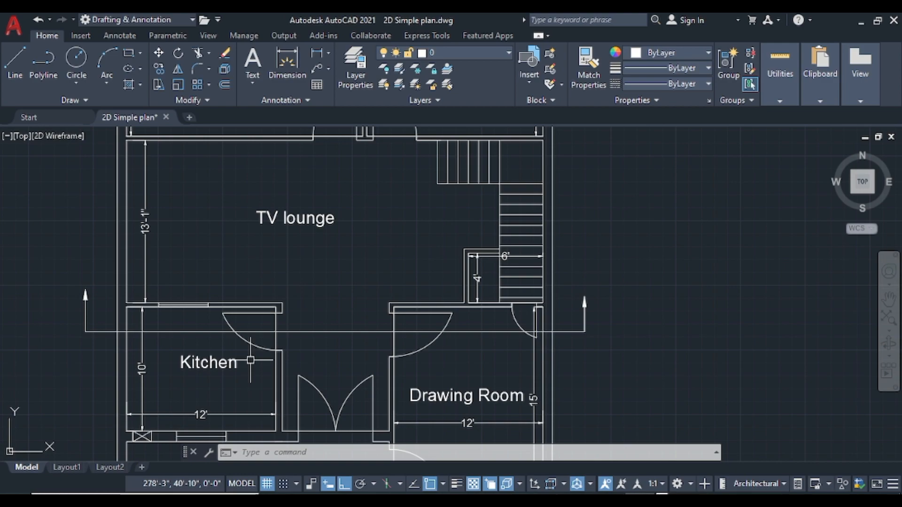
scroll(251, 361, down, 4)
middle_drag(434, 343, 77, 308)
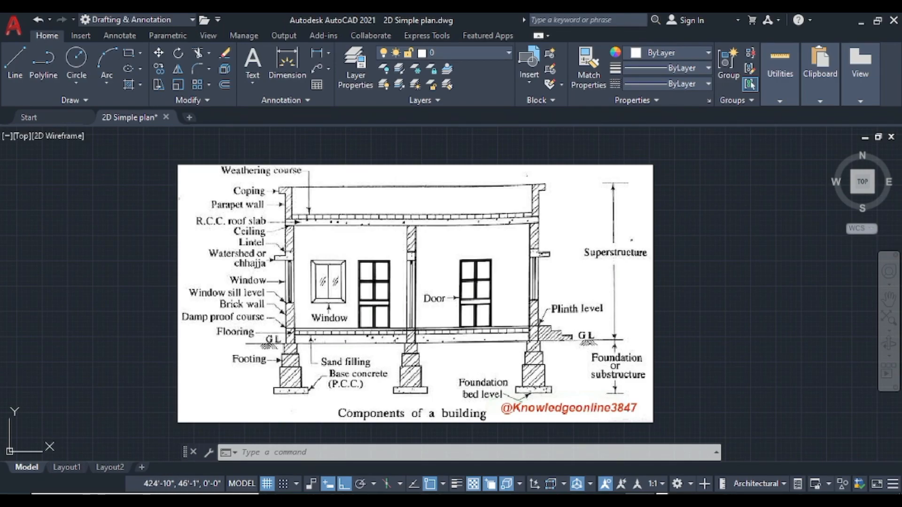
scroll(571, 339, up, 2)
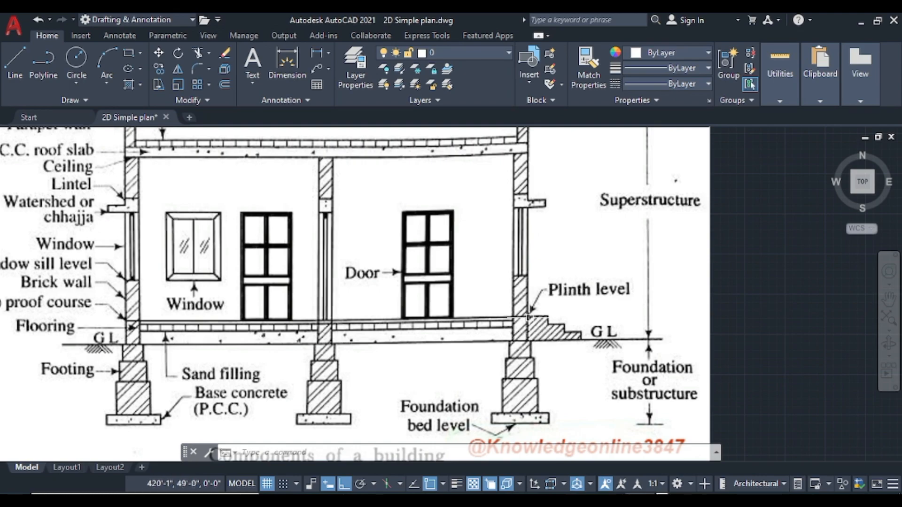
scroll(529, 317, down, 3)
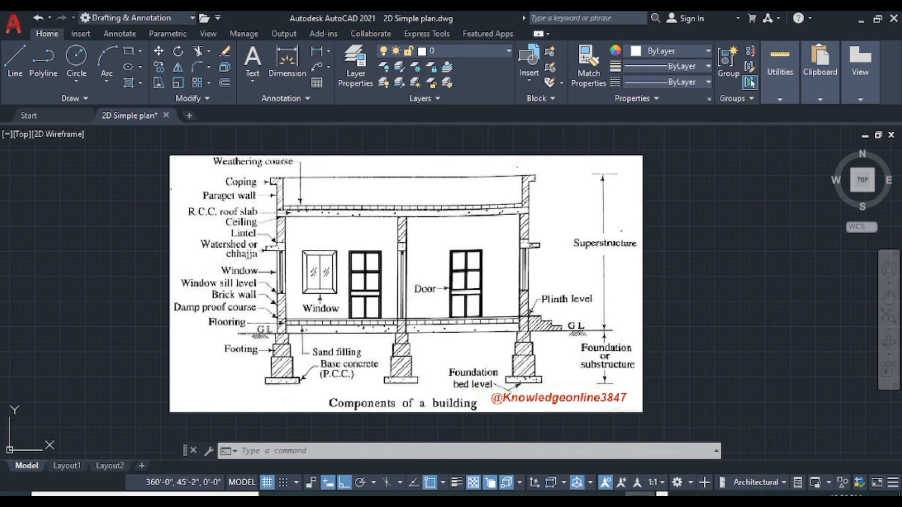
scroll(282, 325, up, 2)
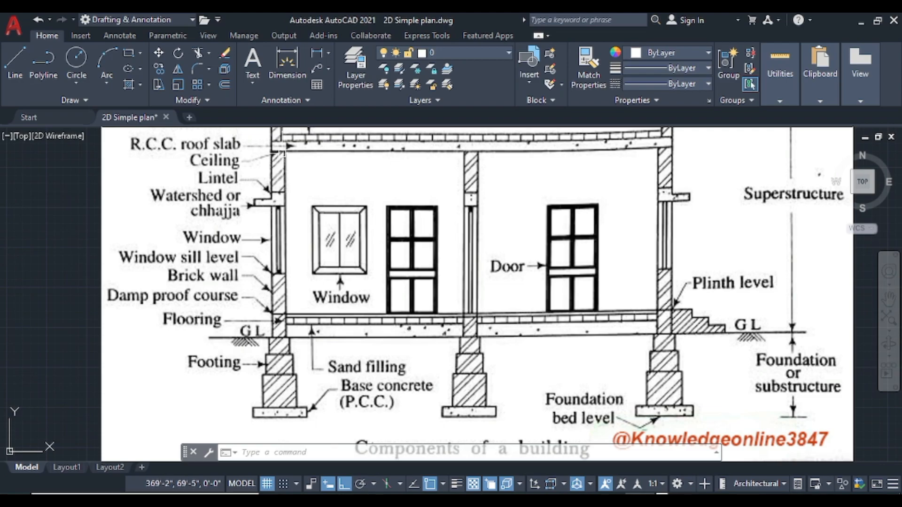
middle_drag(284, 153, 299, 225)
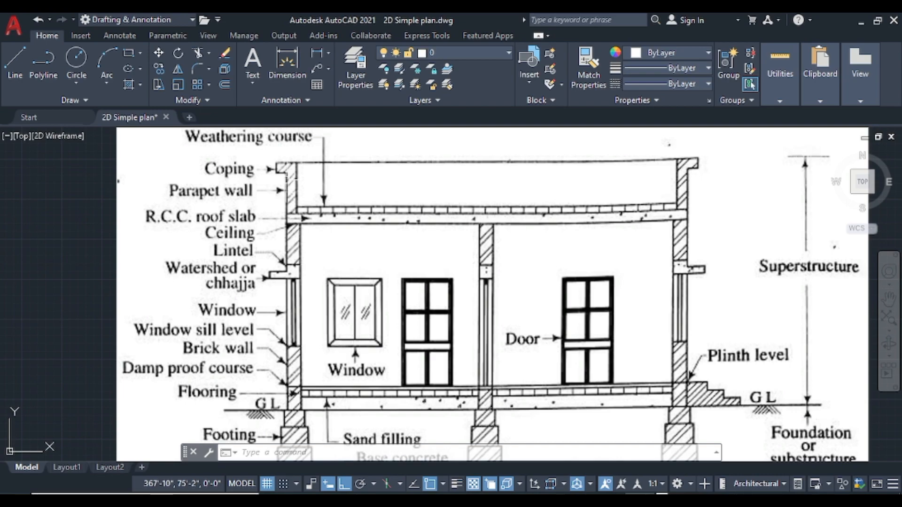
scroll(447, 222, down, 2)
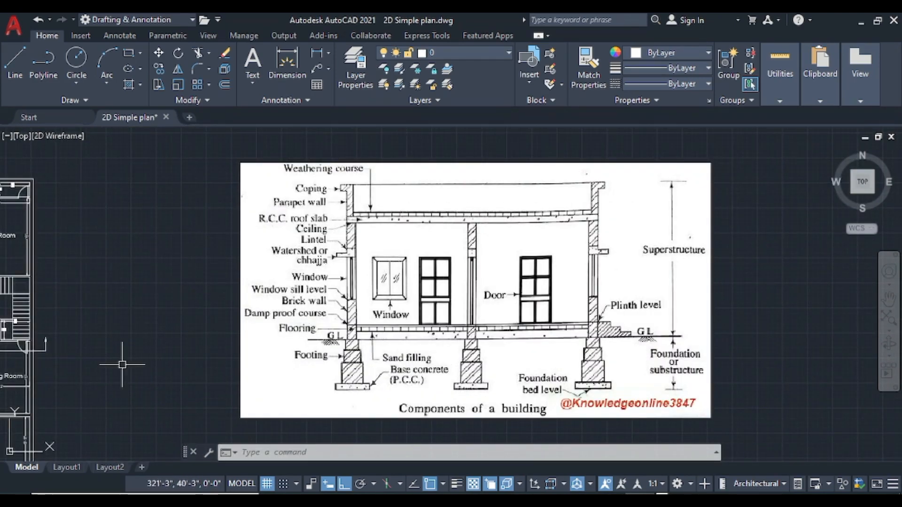
- Draw vertical construction lines through both faces of the plan's left exterior wall where the section line crosses it
mouse_move(121, 365)
middle_down()
mouse_move(390, 308)
mouse_move(513, 306)
middle_up()
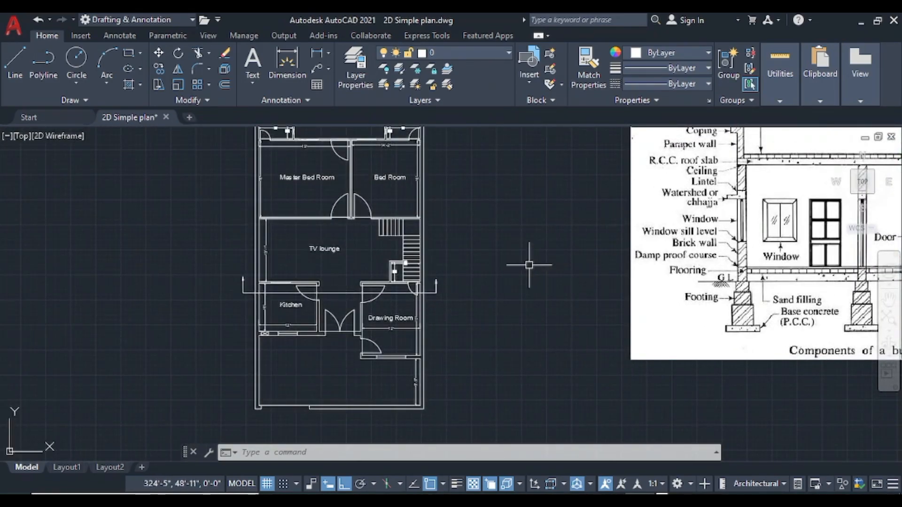
middle_drag(526, 267, 524, 336)
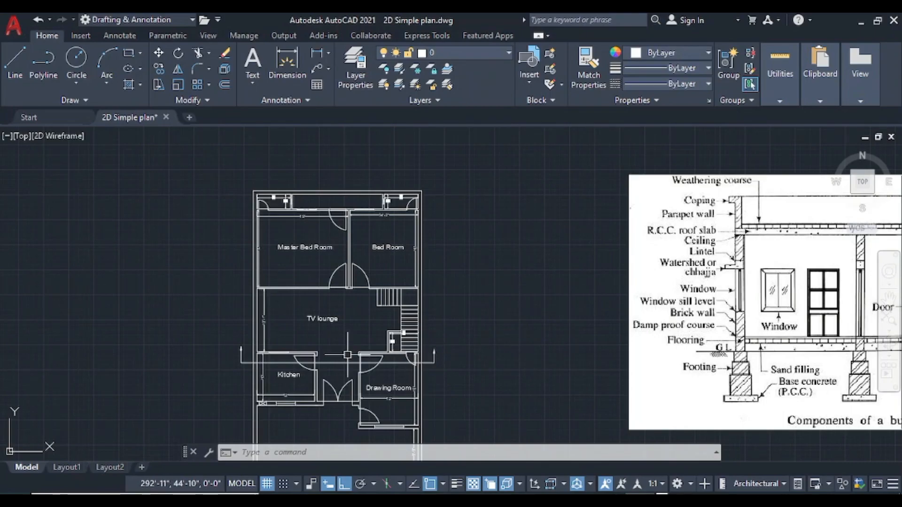
click(86, 101)
click(43, 118)
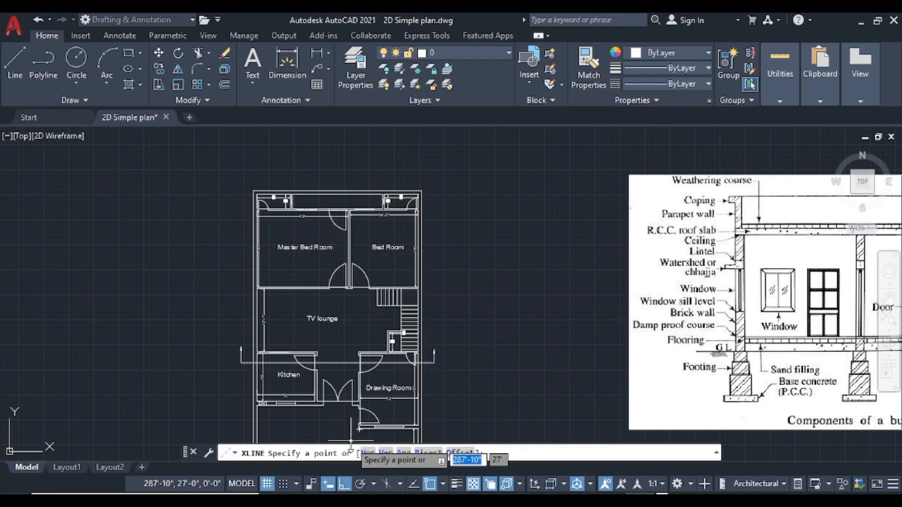
click(385, 453)
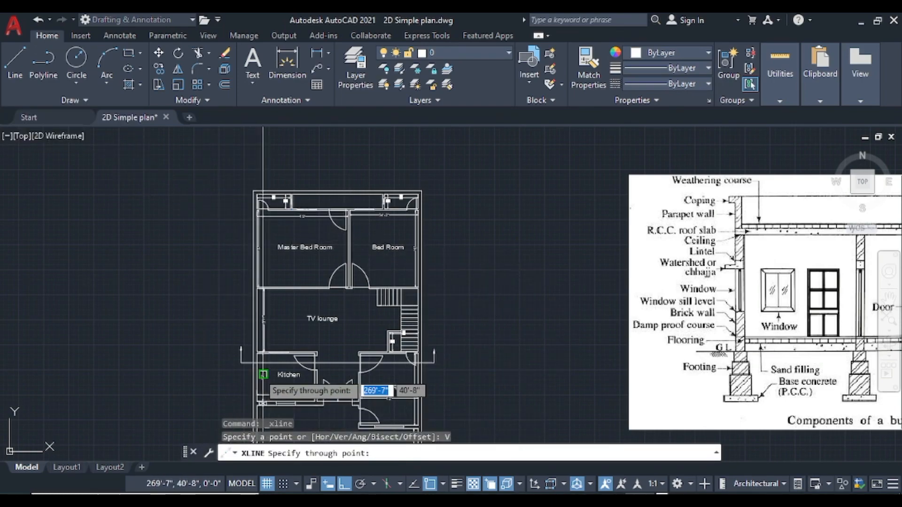
scroll(267, 371, up, 2)
scroll(255, 347, up, 2)
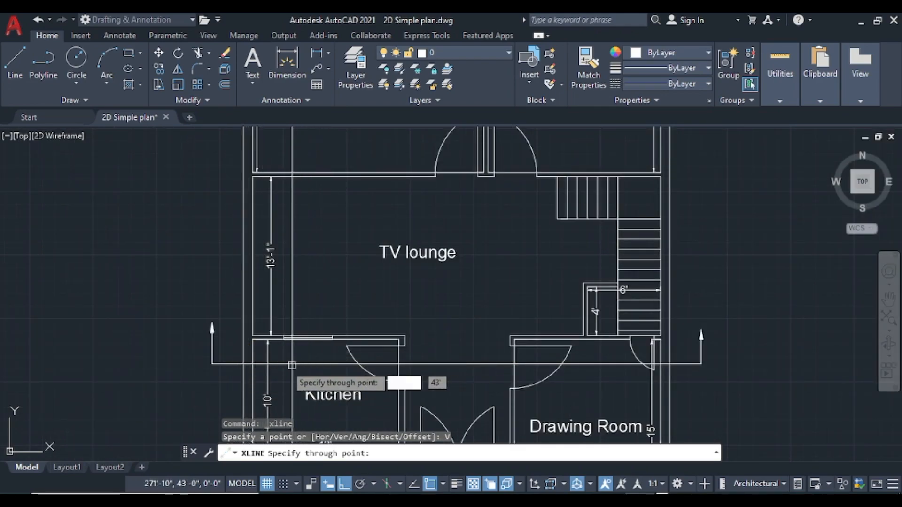
scroll(243, 364, up, 3)
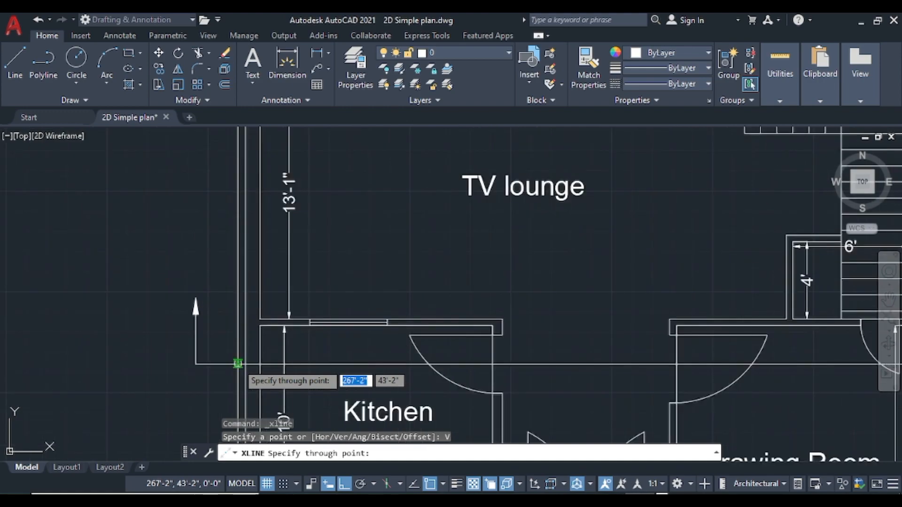
click(249, 364)
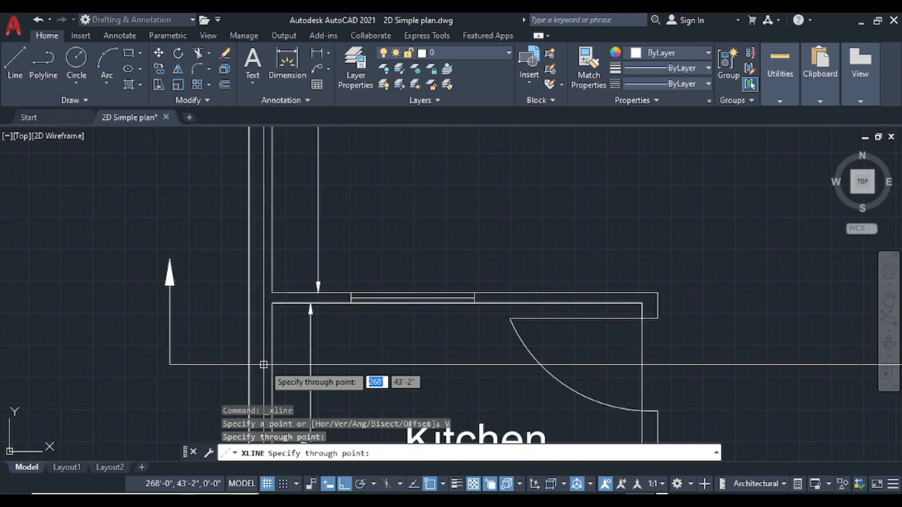
click(272, 364)
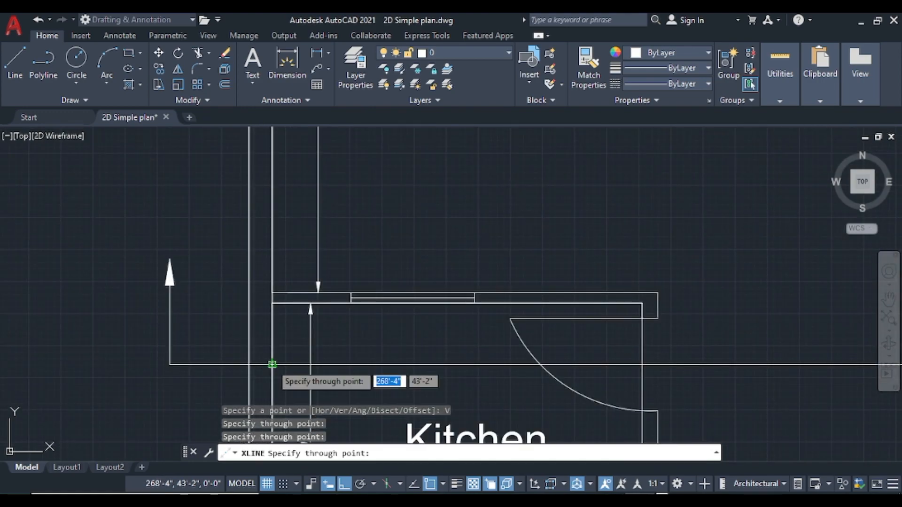
- Add vertical construction lines at both ends of the kitchen–TV lounge window and along both faces of the kitchen's right wall
click(351, 303)
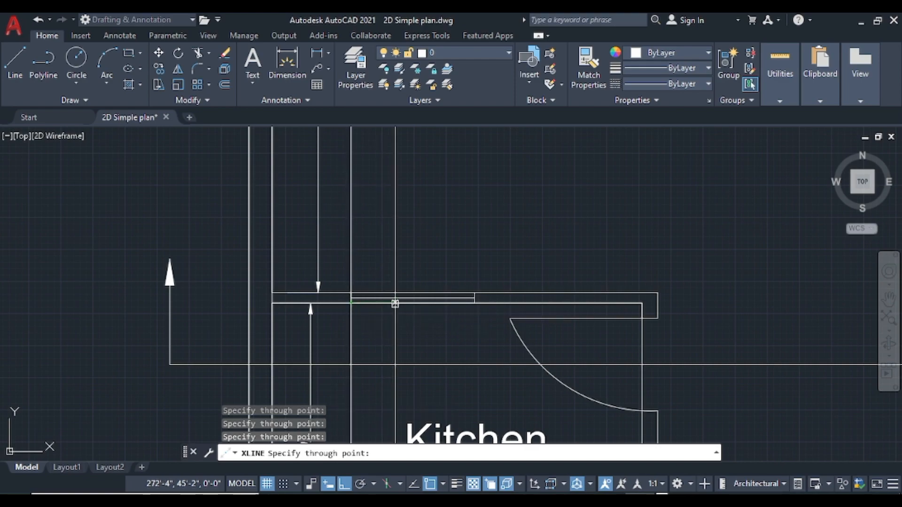
click(473, 303)
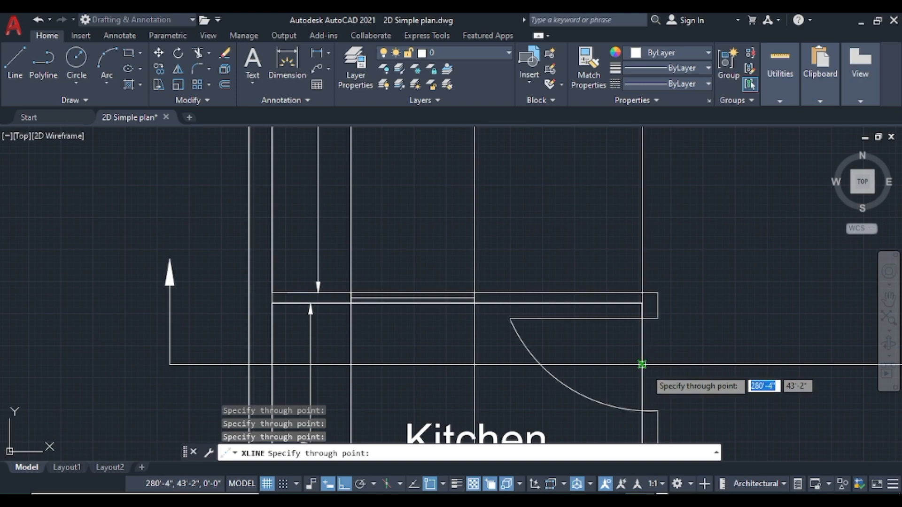
scroll(651, 330, up, 2)
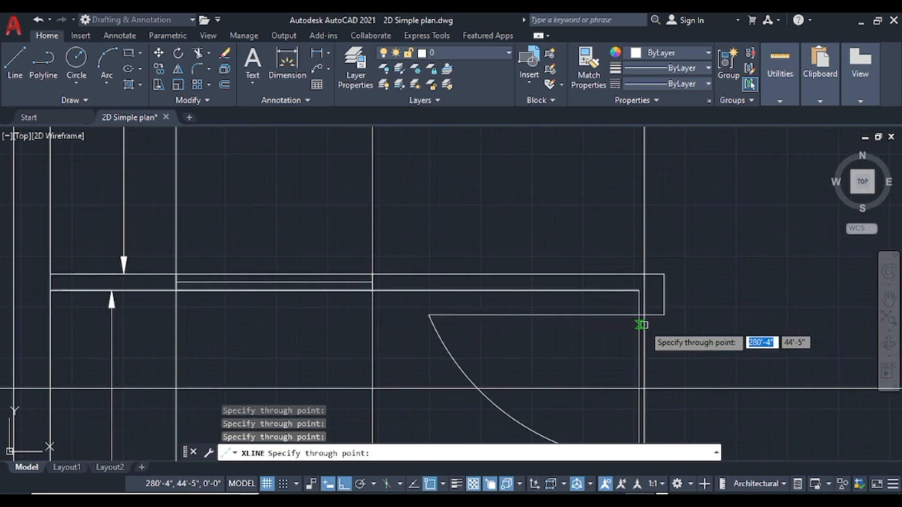
click(639, 314)
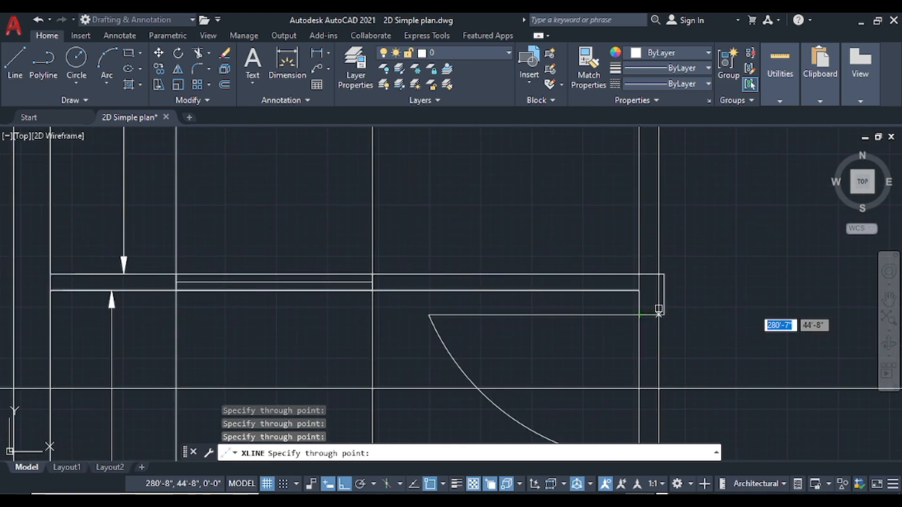
- Add vertical construction lines along both faces of the drawing room's left wall
scroll(715, 318, down, 4)
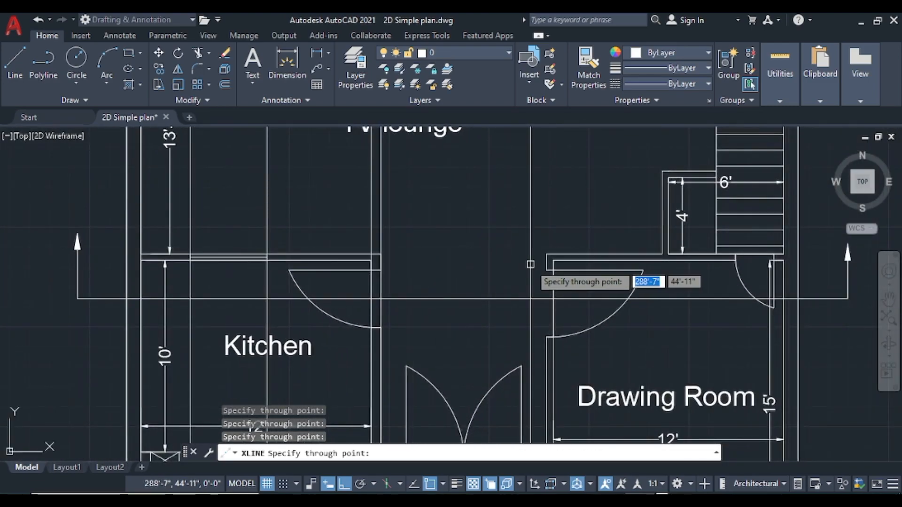
scroll(532, 265, up, 2)
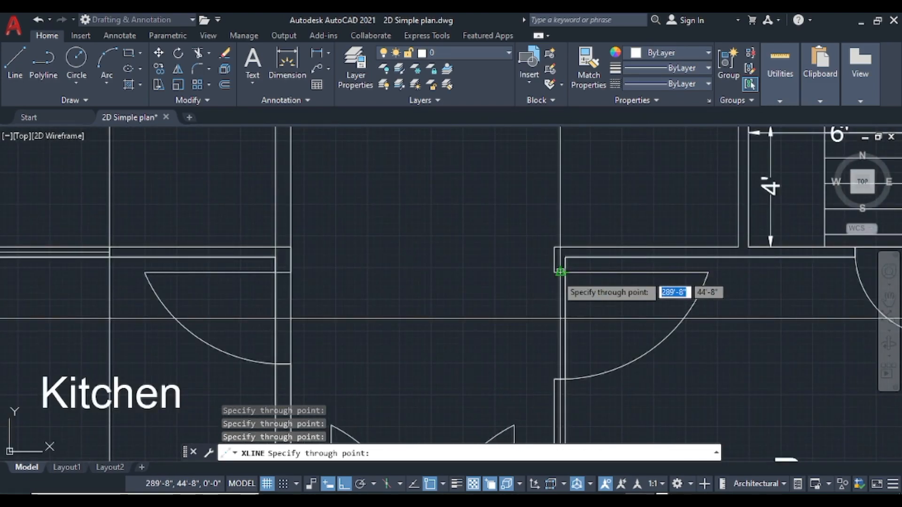
click(553, 274)
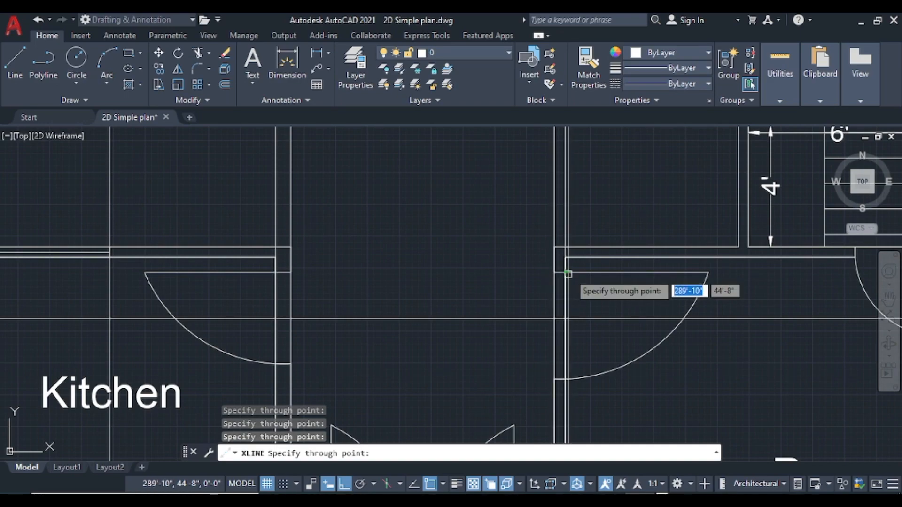
scroll(760, 275, down, 2)
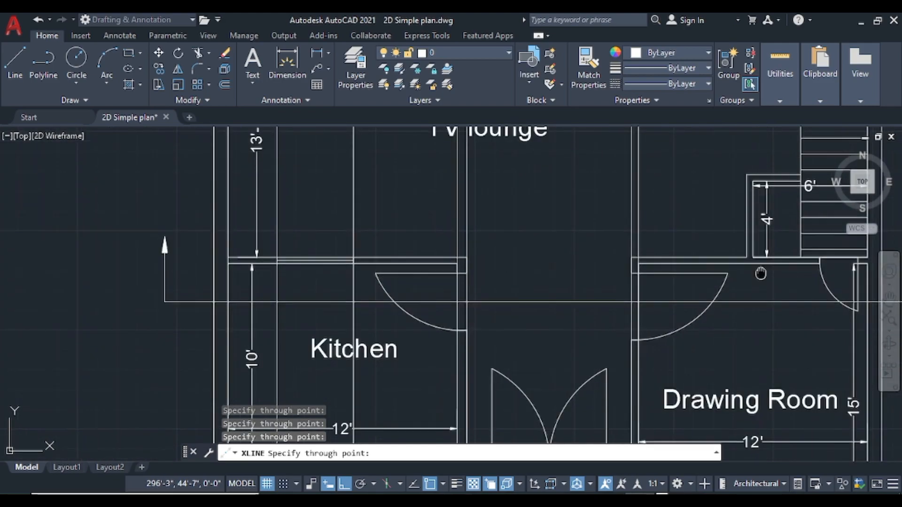
- Add vertical construction lines at both sides of the drawing room's stair-side door opening and along both faces of the right exterior wall
middle_drag(765, 260, 526, 248)
scroll(583, 259, up, 3)
scroll(590, 262, up, 4)
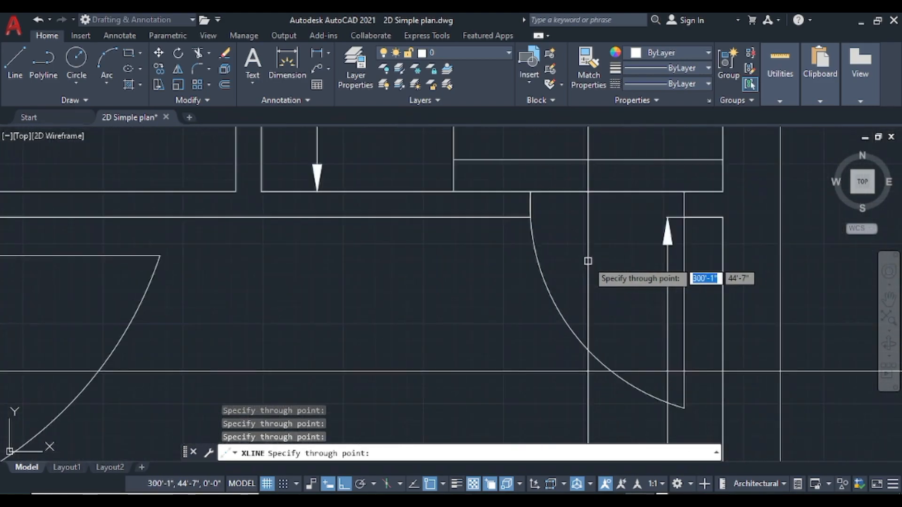
click(530, 216)
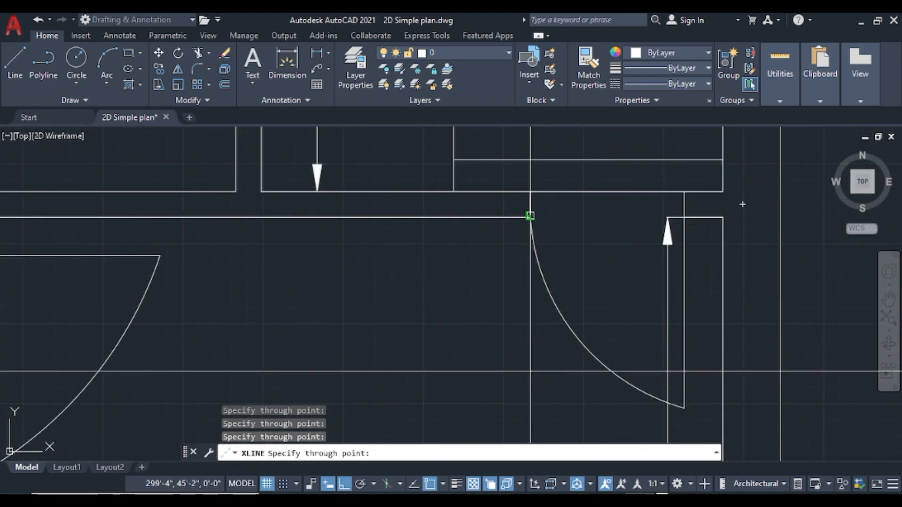
click(668, 217)
scroll(747, 211, down, 4)
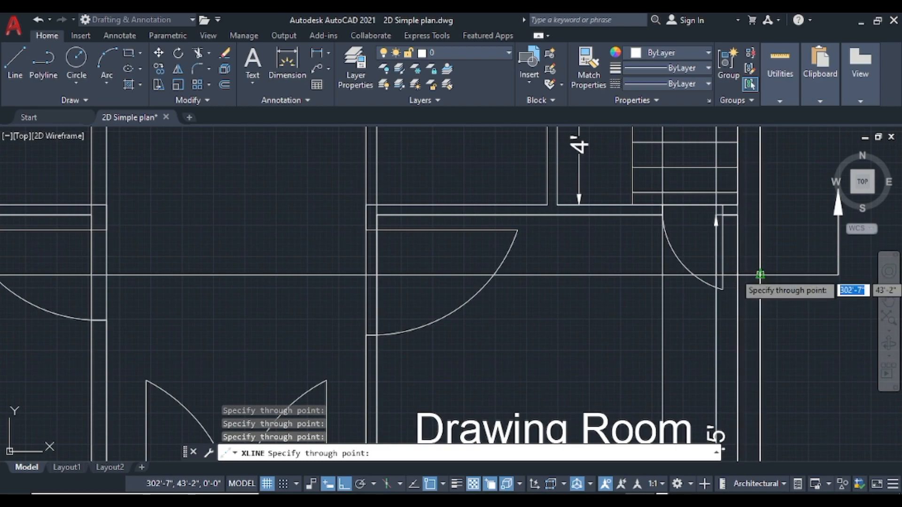
scroll(760, 274, down, 3)
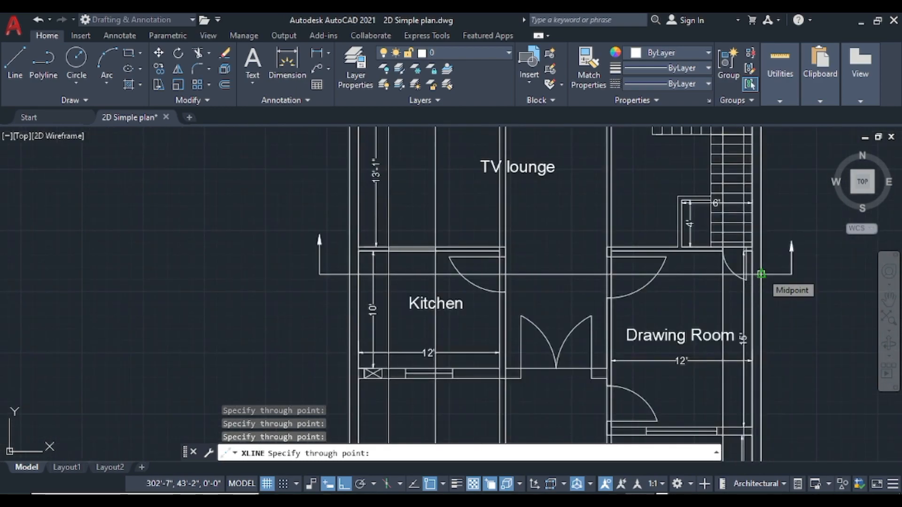
mouse_move(761, 274)
middle_down()
mouse_move(764, 314)
mouse_move(784, 363)
middle_up()
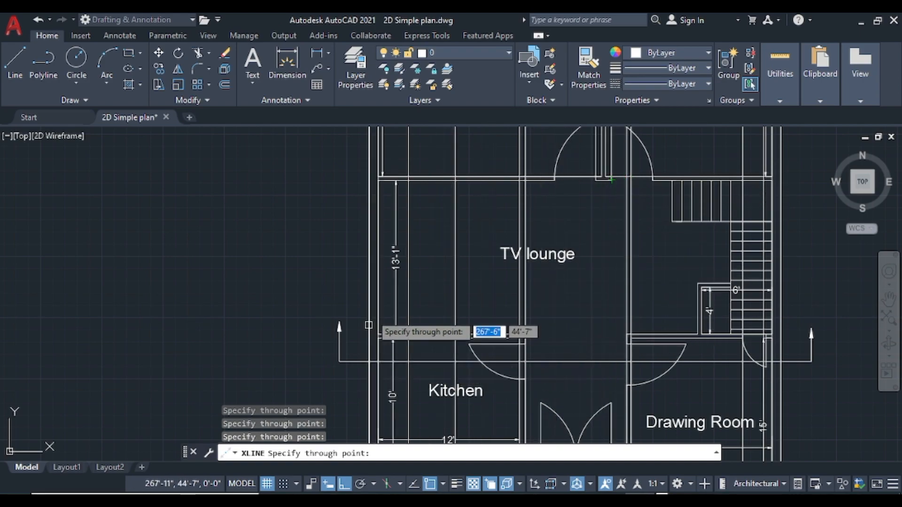
scroll(571, 248, down, 4)
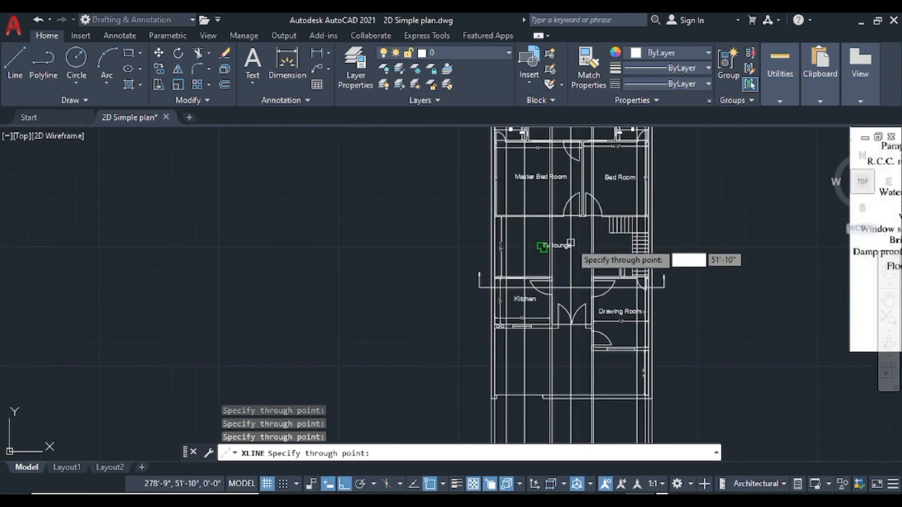
middle_drag(586, 290, 588, 489)
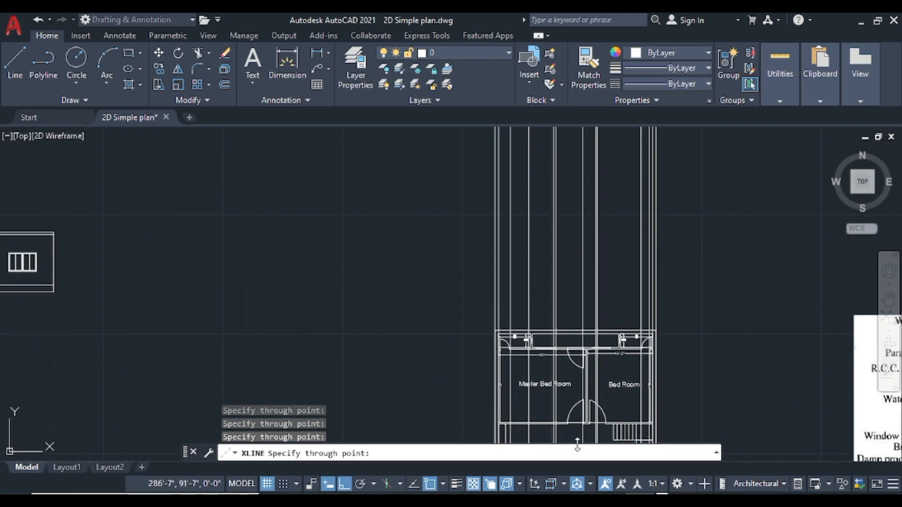
key(Escape)
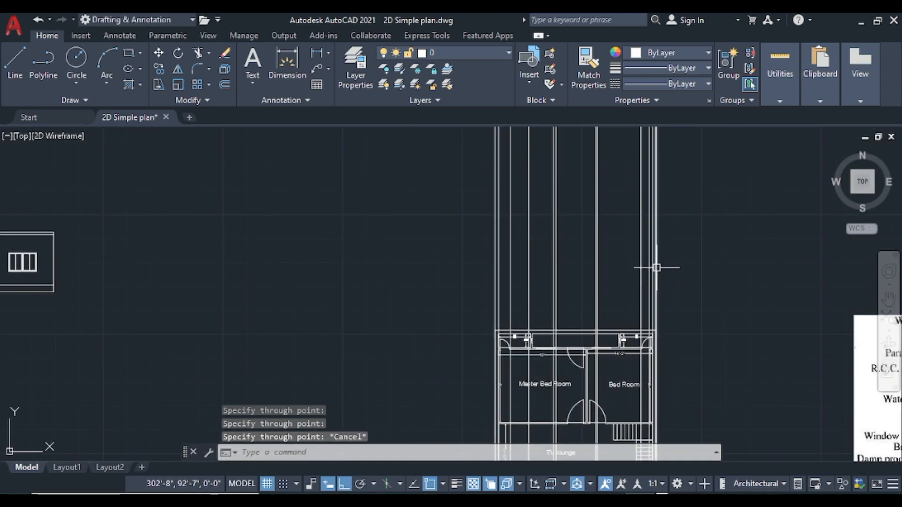
- Draw a horizontal line above the plan from the left exterior wall's outer construction line to the right exterior wall's outer one
click(14, 61)
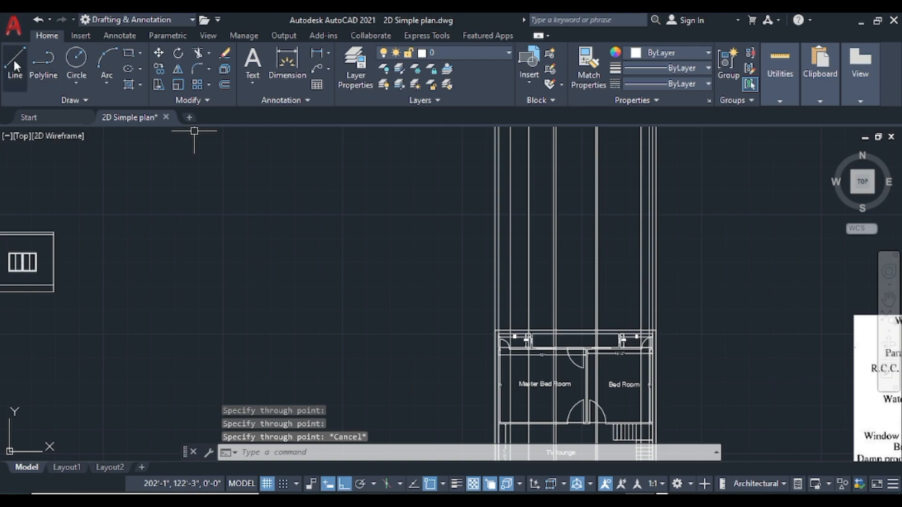
scroll(476, 282, up, 1)
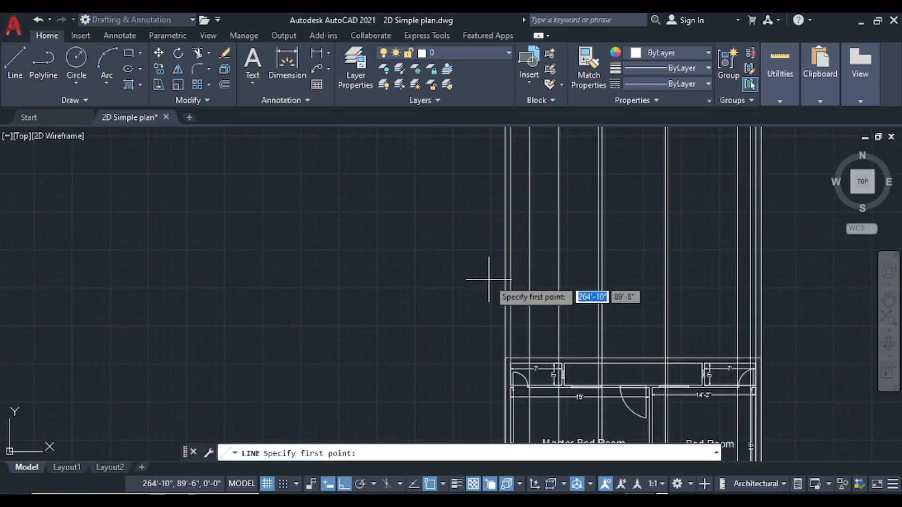
scroll(487, 281, up, 1)
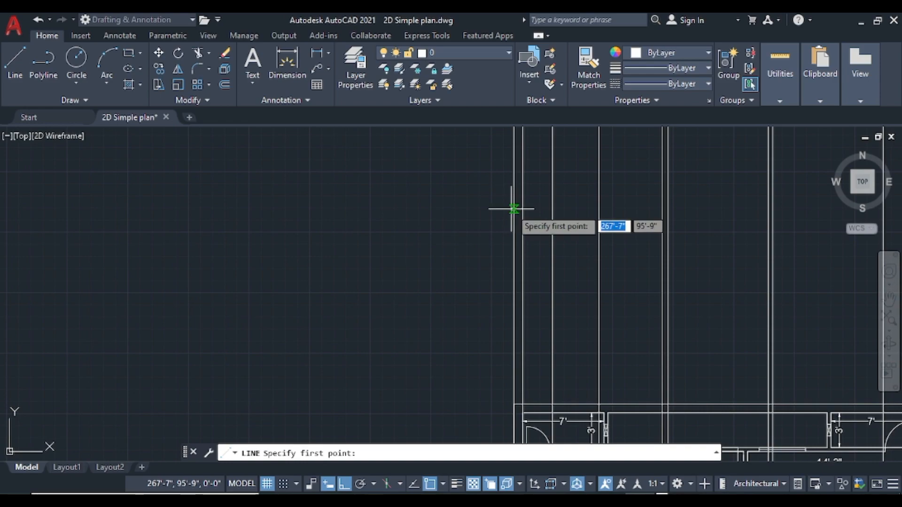
click(514, 191)
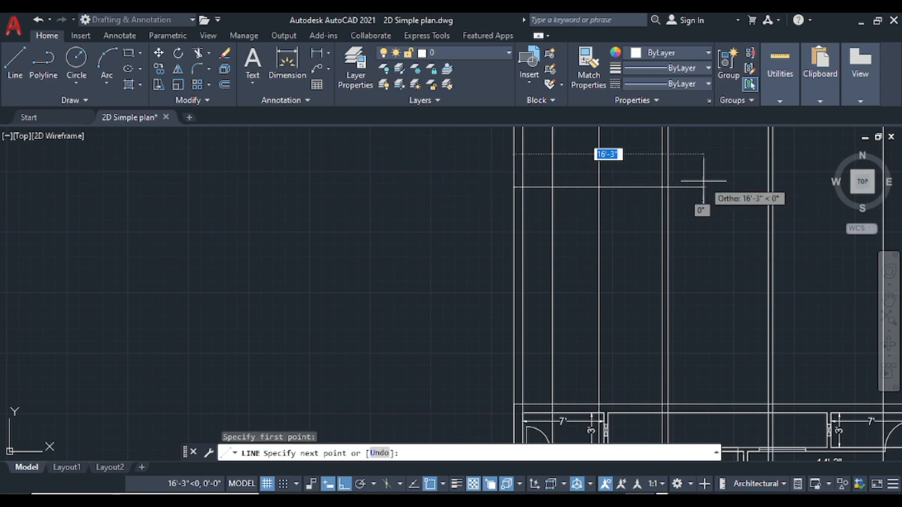
scroll(705, 181, down, 1)
middle_drag(705, 181, 454, 192)
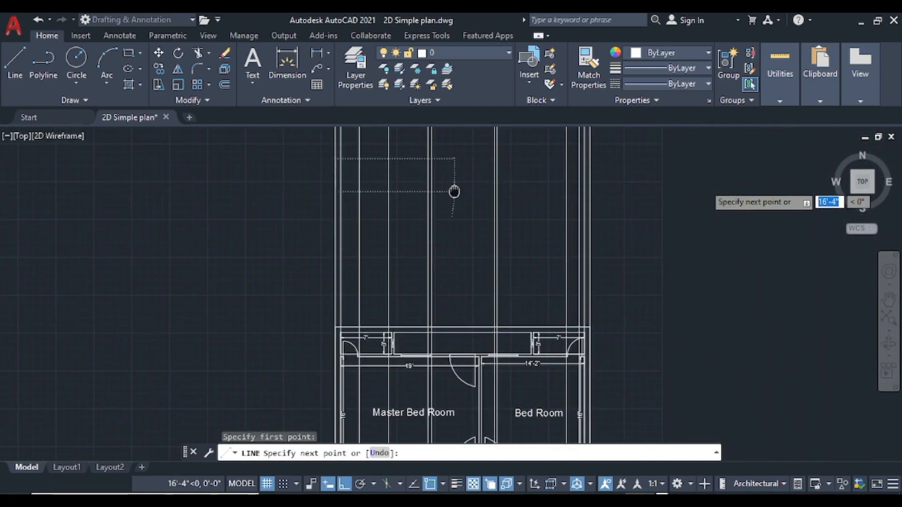
scroll(593, 193, up, 2)
click(584, 192)
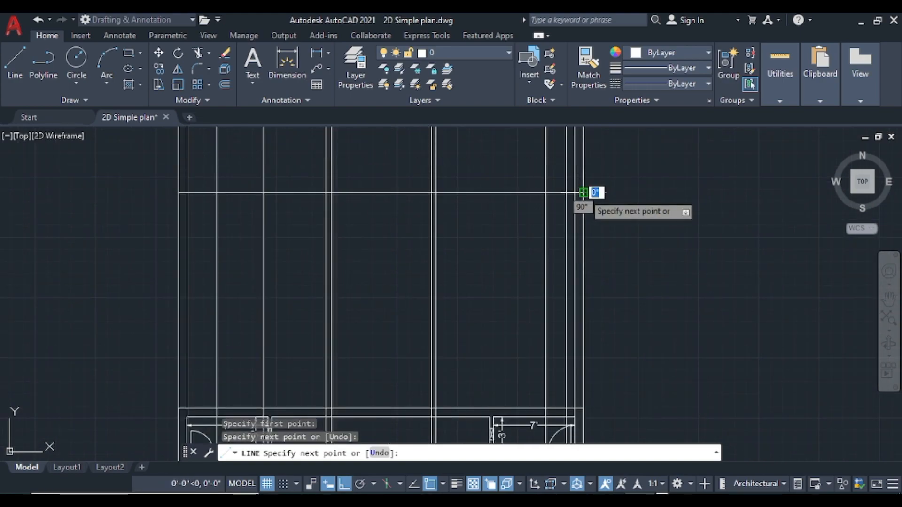
- Continue the line 2' upward, back across to the left outer construction line and down, closing a 2' high band
scroll(584, 184, down, 4)
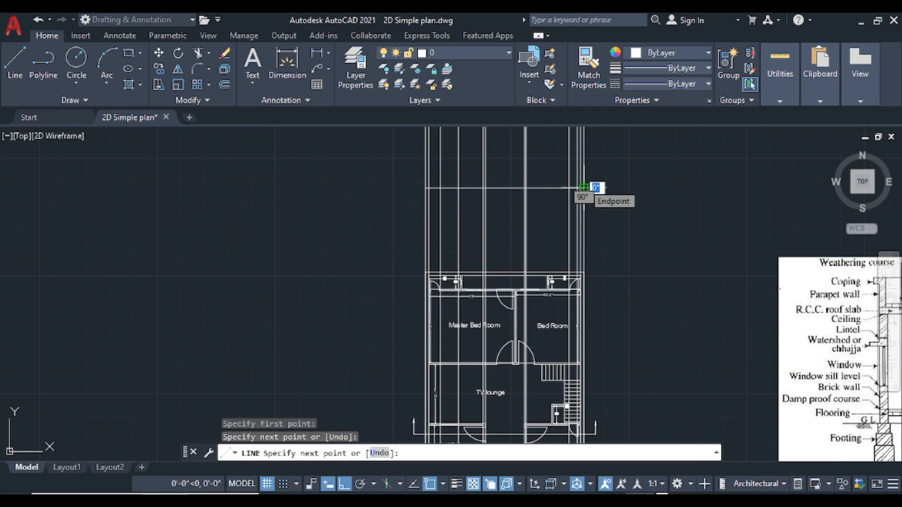
scroll(584, 186, up, 4)
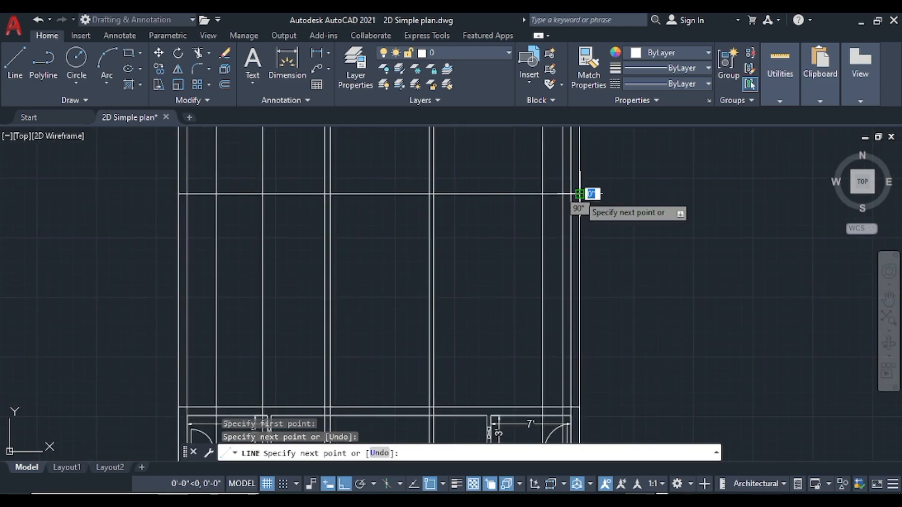
middle_drag(579, 195, 576, 233)
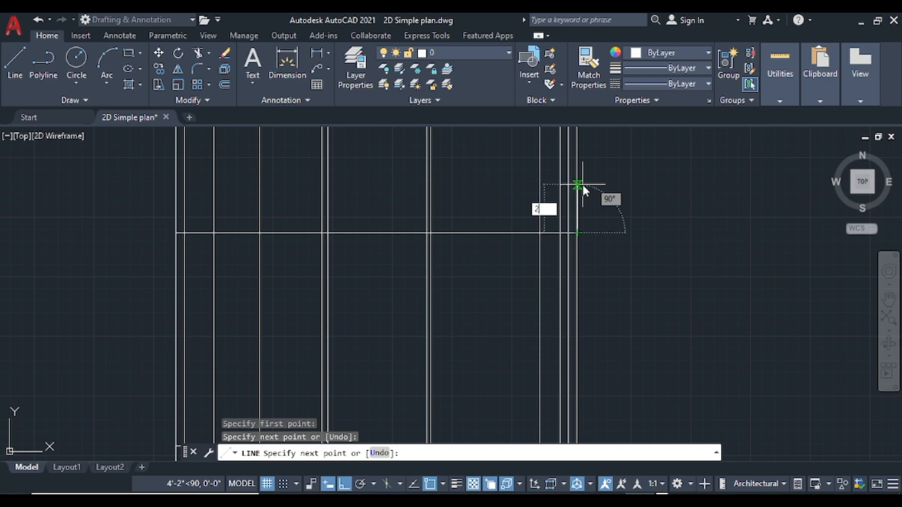
text(2')
key(Return)
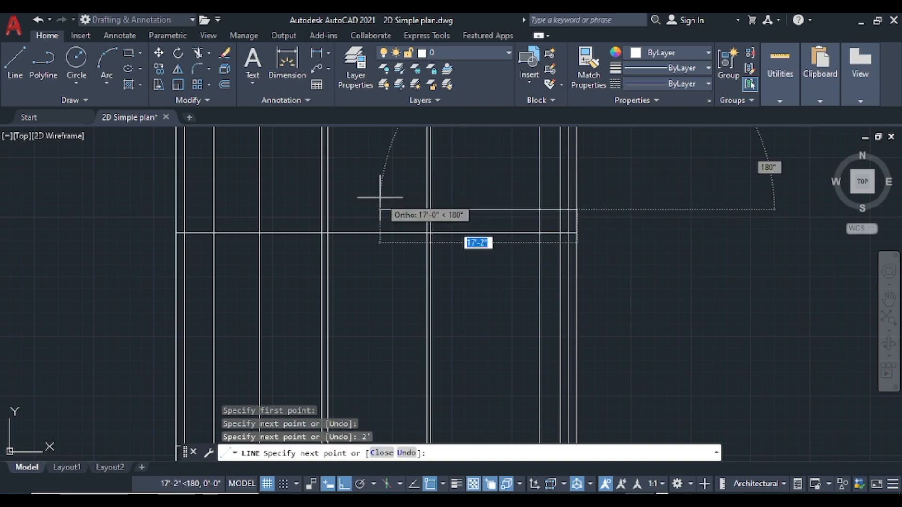
click(174, 210)
click(175, 232)
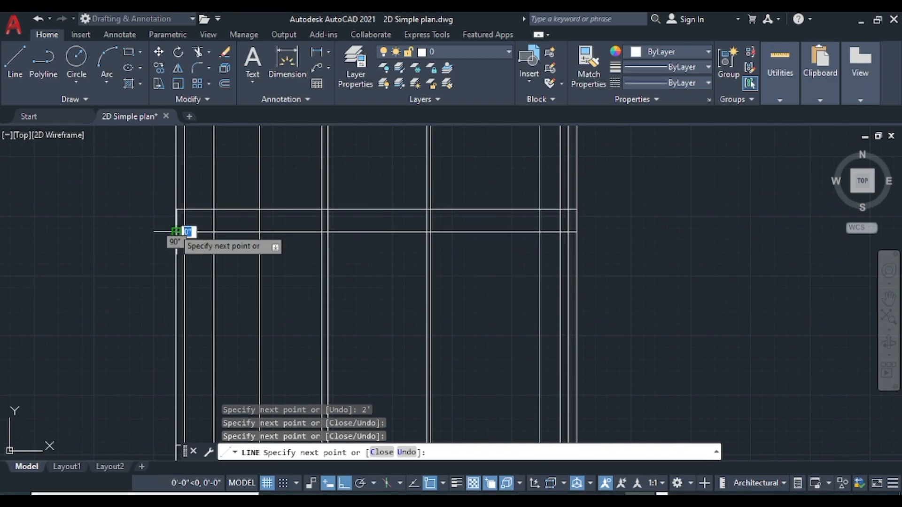
key(Escape)
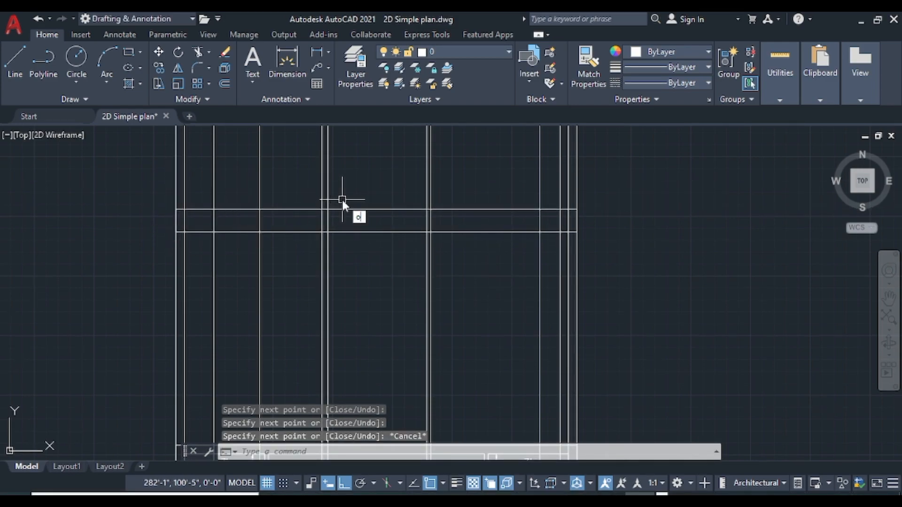
- Offset the upper edge of the 2' band 11' upward, and offset the resulting line another 6" upward
text(o)
key(Return)
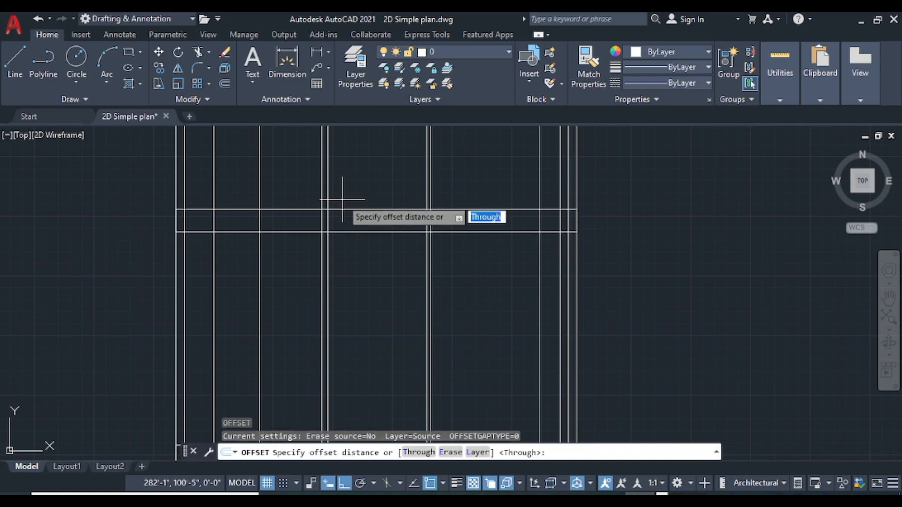
click(415, 453)
click(368, 210)
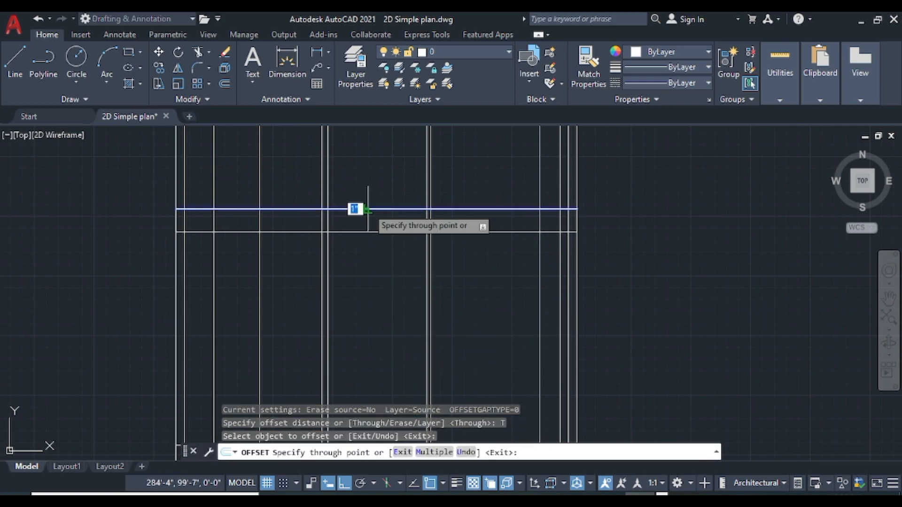
middle_drag(375, 147, 381, 249)
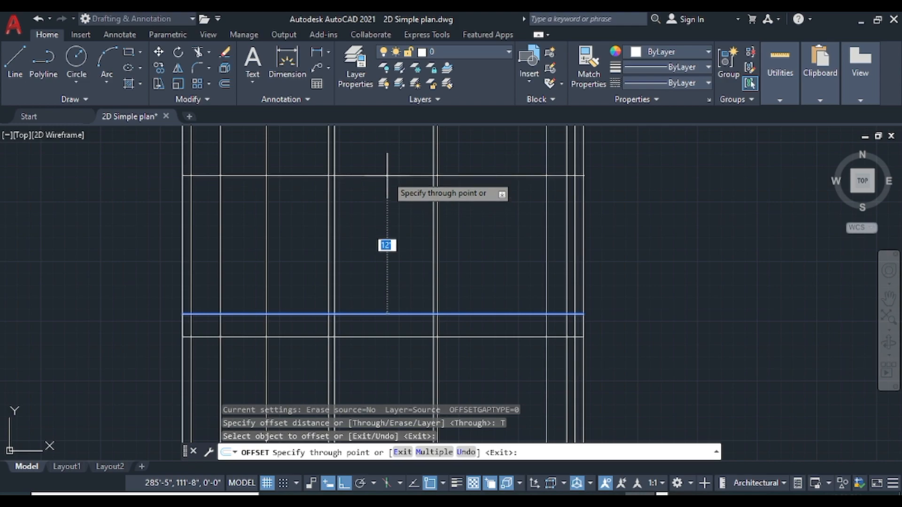
text(')
key(Return)
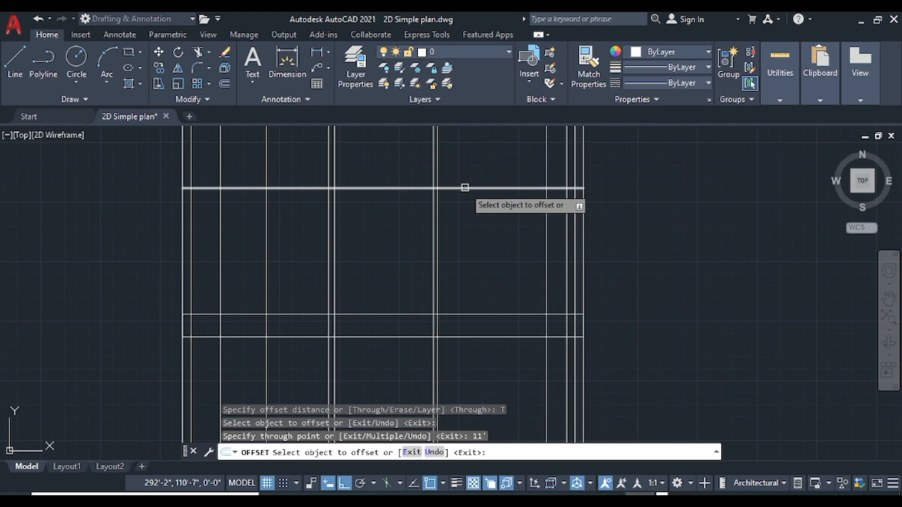
click(465, 188)
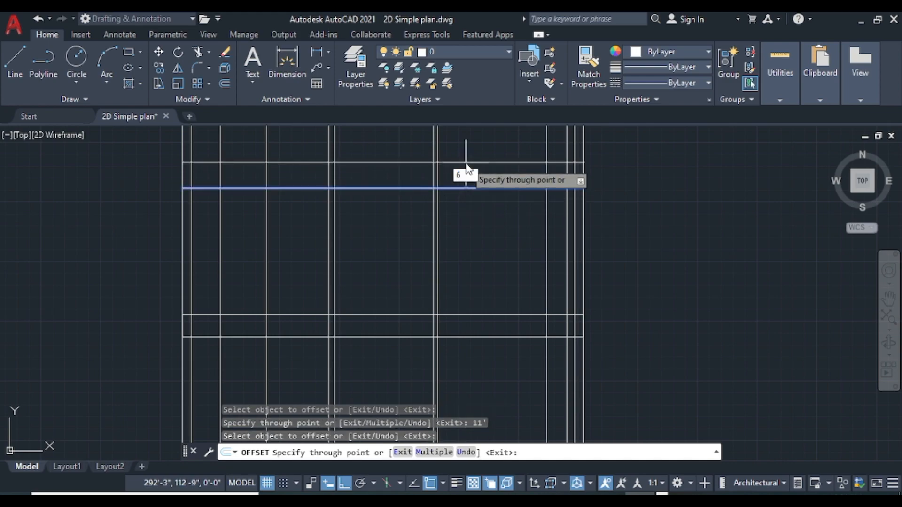
key(Return)
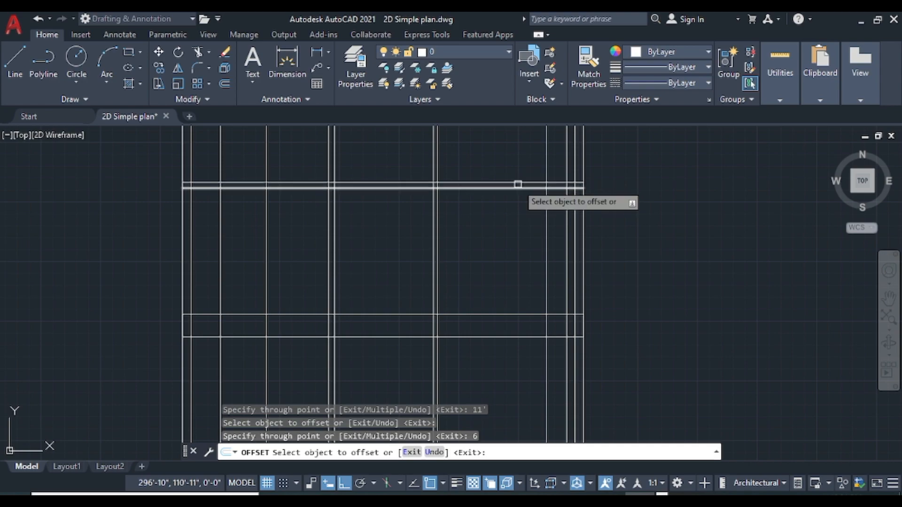
- Offset the upper edge of the 2' band 3' upward, and offset that new line another 4' upward
scroll(515, 202, up, 1)
scroll(497, 294, up, 1)
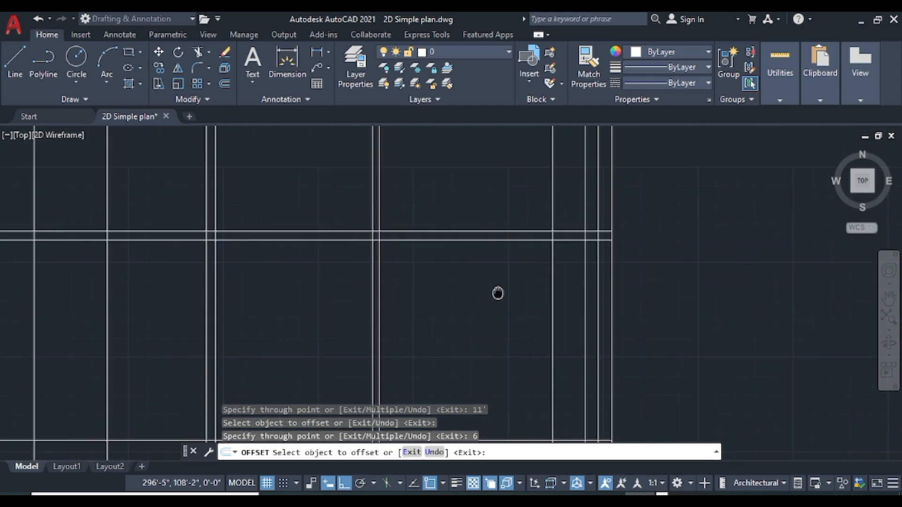
scroll(497, 250, down, 2)
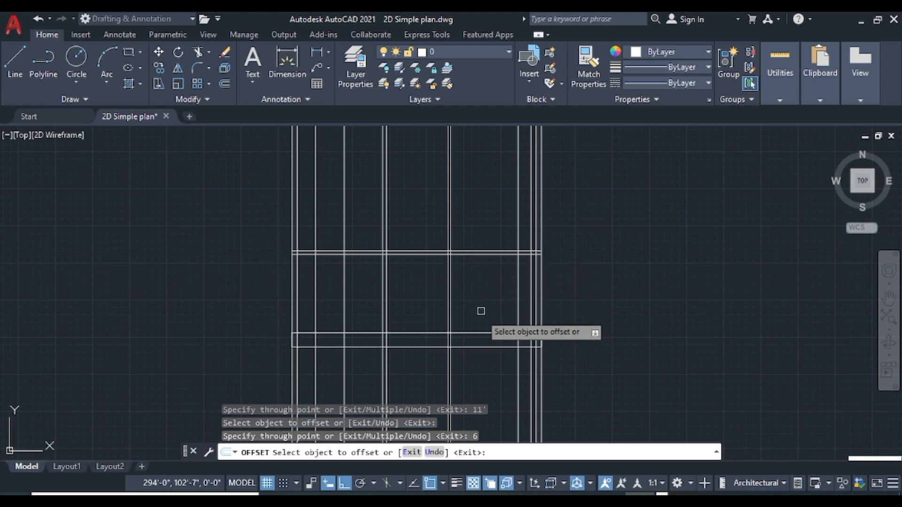
scroll(487, 312, down, 2)
middle_drag(489, 353, 489, 286)
scroll(487, 260, up, 2)
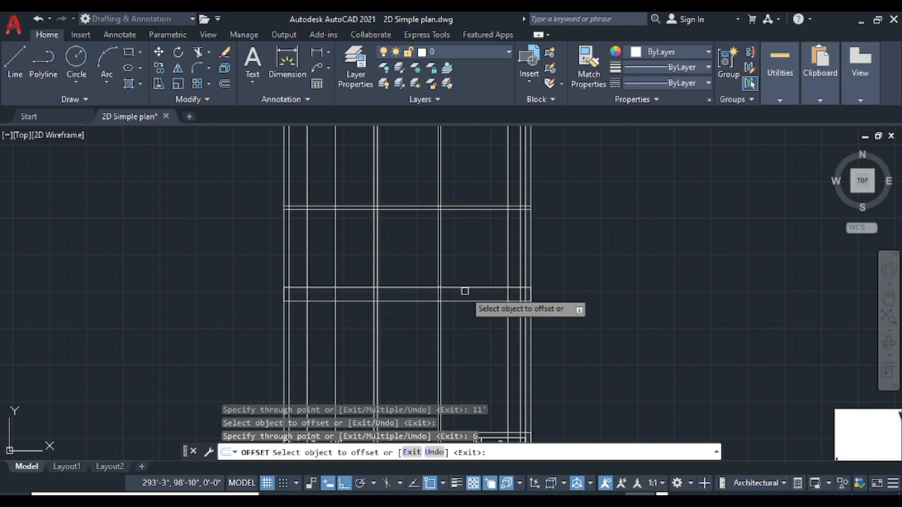
click(465, 284)
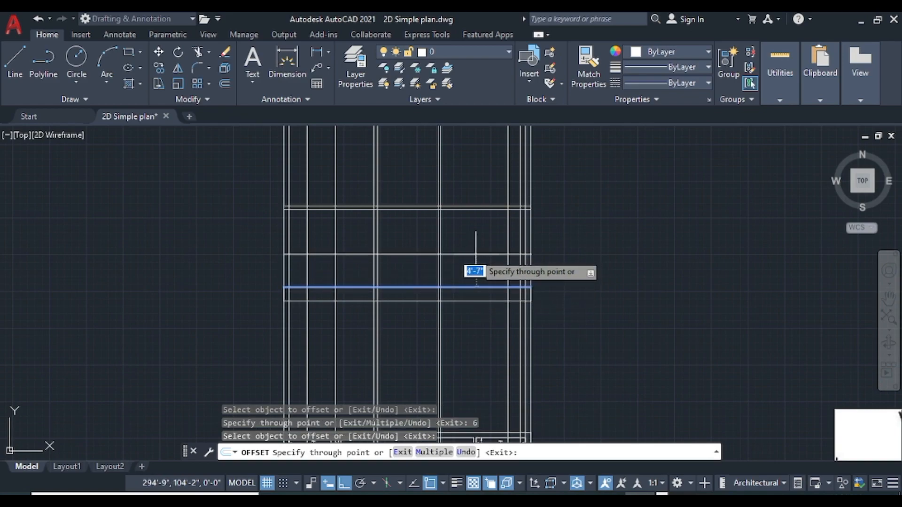
text(3')
key(Return)
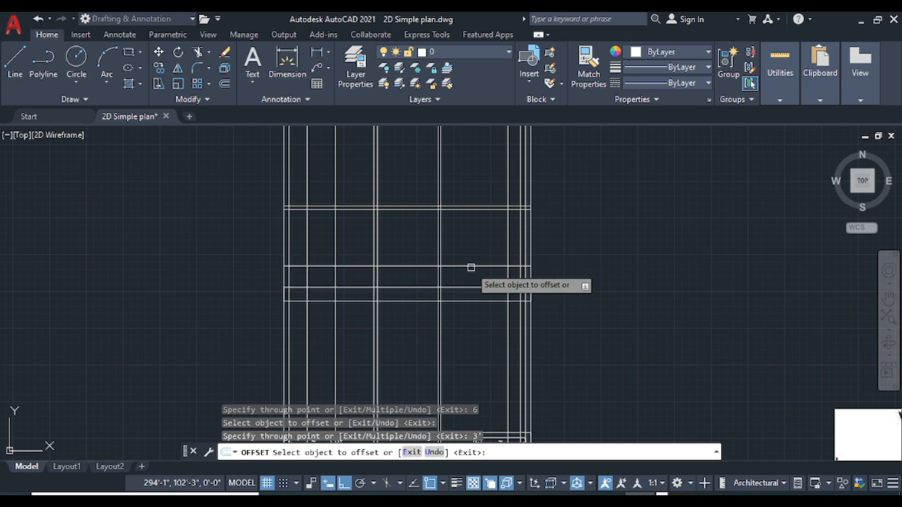
click(471, 266)
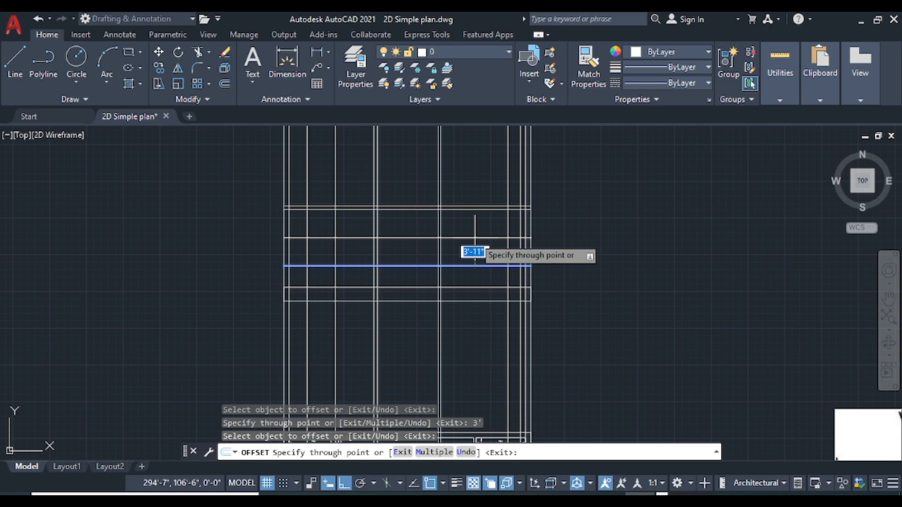
text(4')
key(Return)
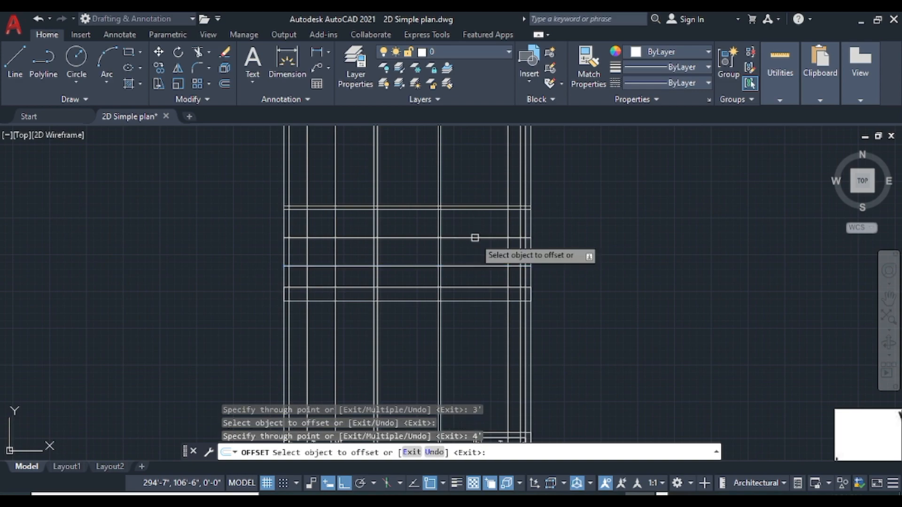
- Offset the level line 7' above the 2' band another 4" upward
click(462, 238)
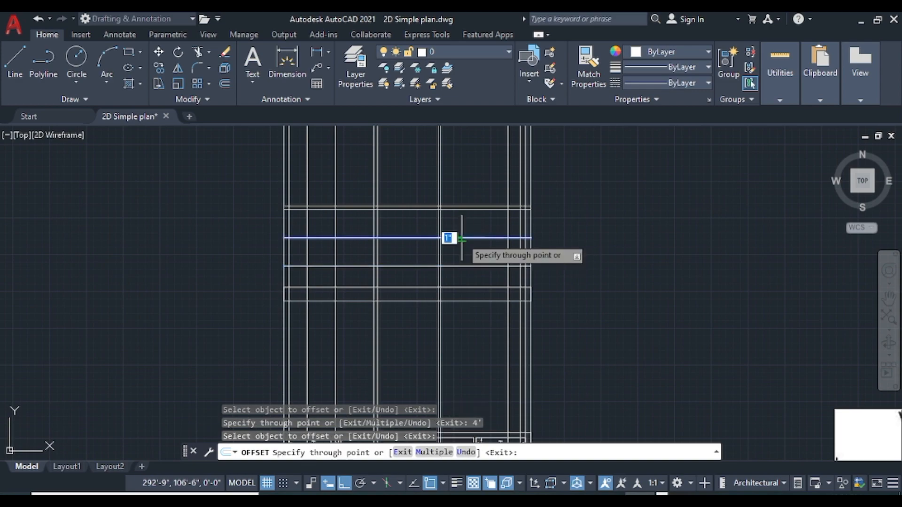
scroll(463, 238, up, 2)
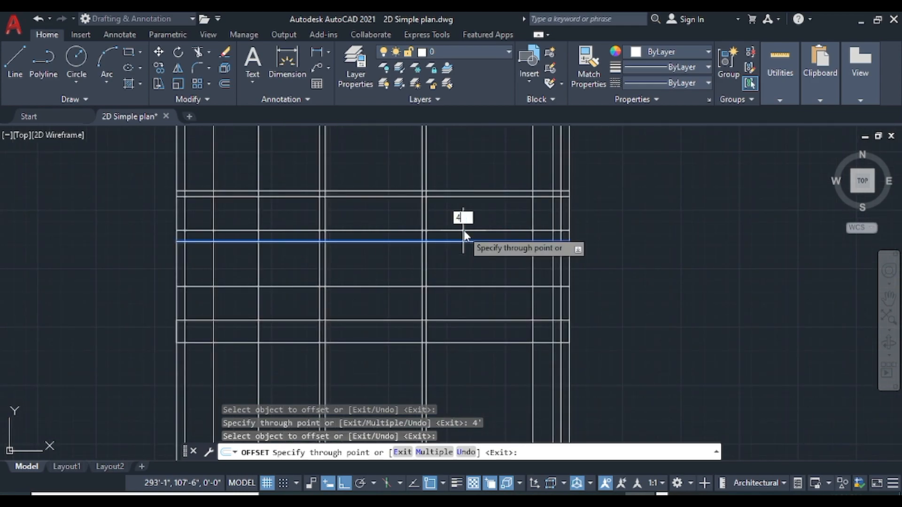
text(4)
key(Return)
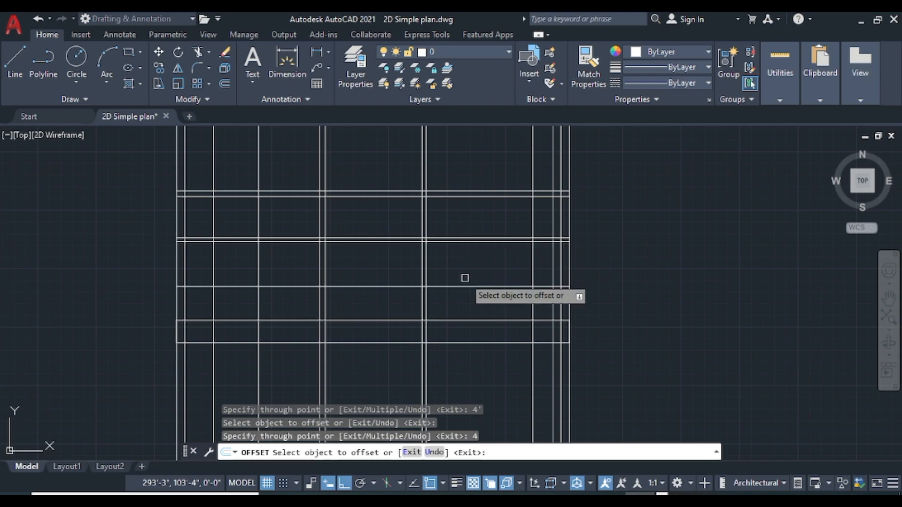
key(Escape)
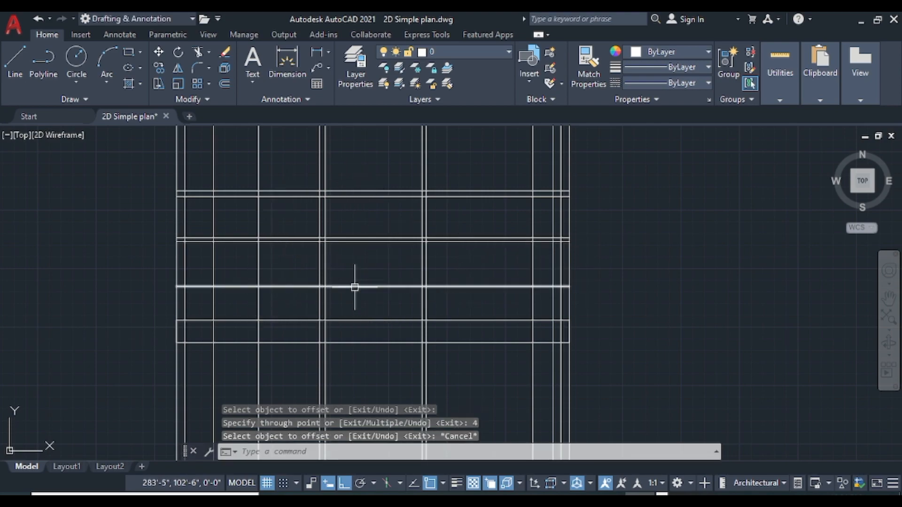
- Examine the plan along the section cut through the kitchen and drawing room, and compare it with the construction lines above
scroll(358, 287, down, 1)
mouse_move(373, 366)
middle_down()
mouse_move(368, 347)
mouse_move(439, 252)
mouse_move(443, 227)
middle_up()
scroll(443, 227, down, 2)
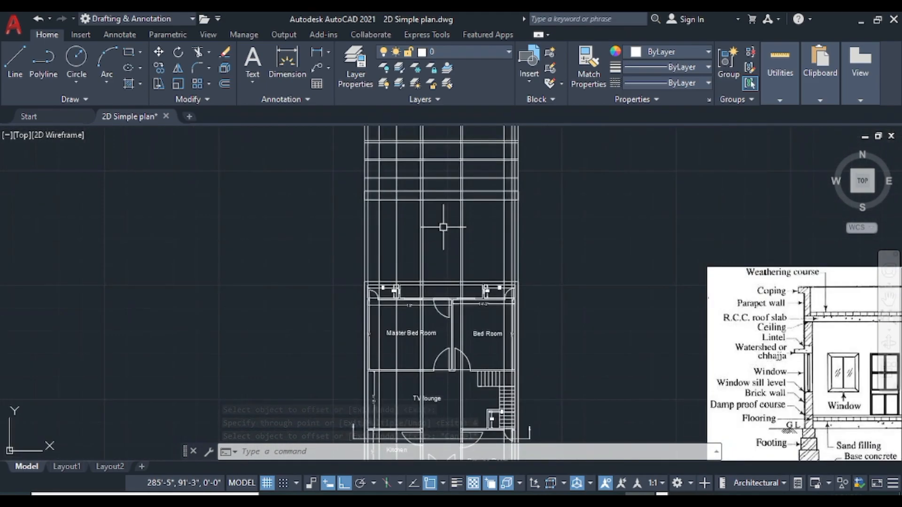
middle_drag(422, 384, 379, 303)
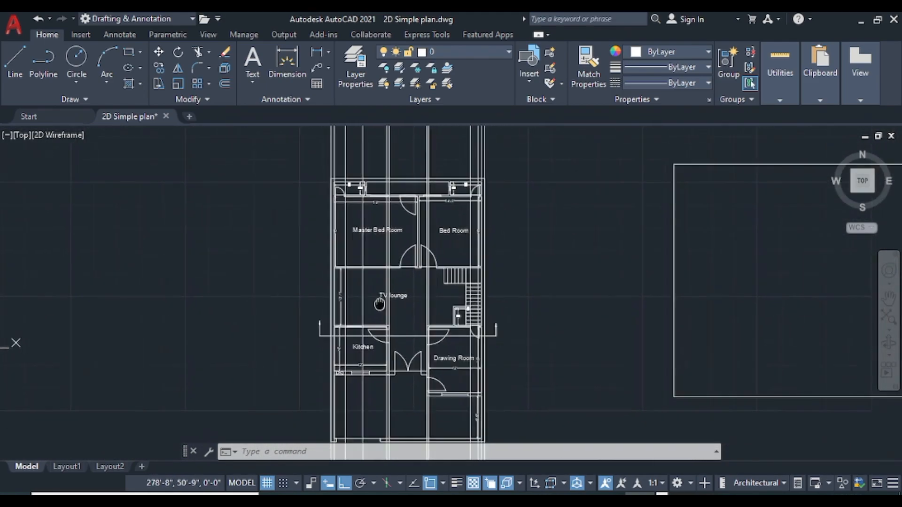
scroll(352, 344, up, 4)
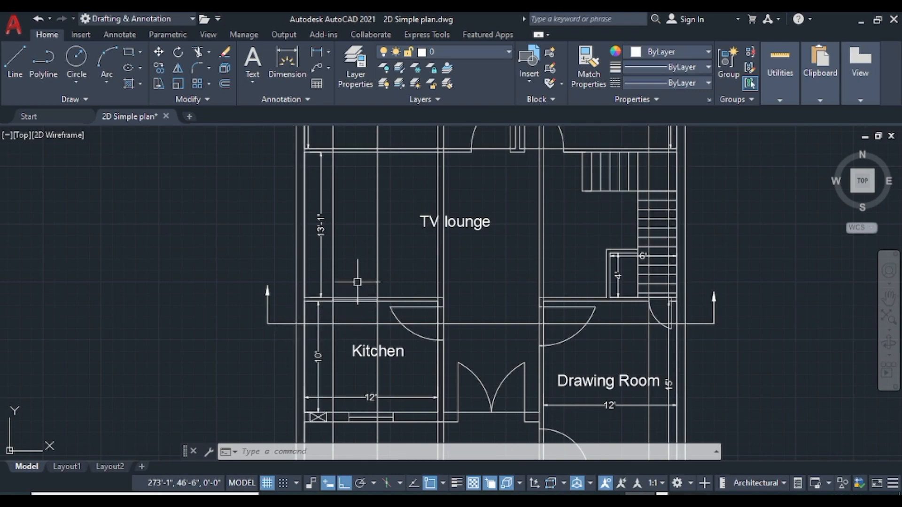
middle_drag(352, 243, 376, 503)
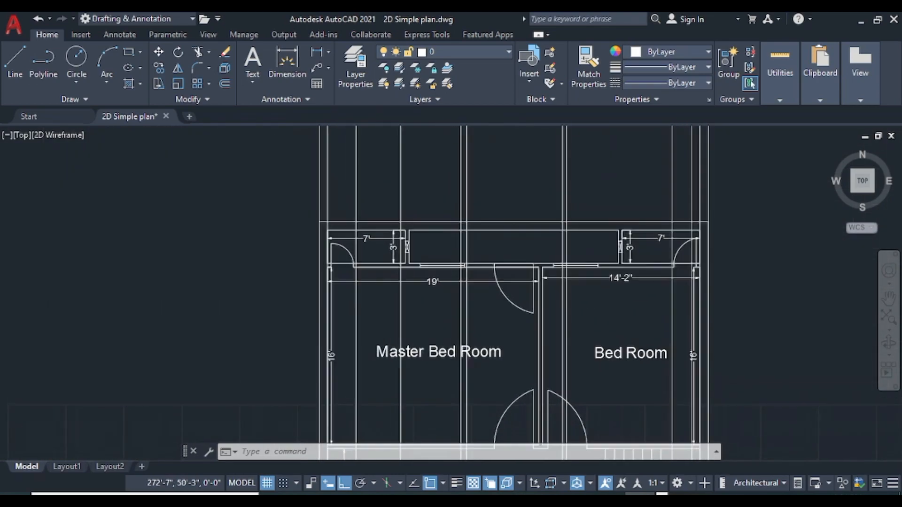
scroll(378, 280, down, 3)
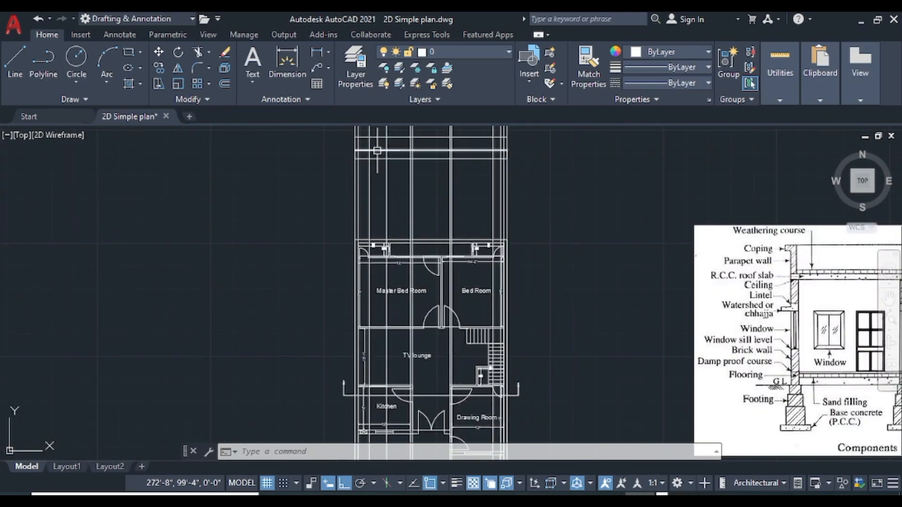
scroll(377, 151, up, 5)
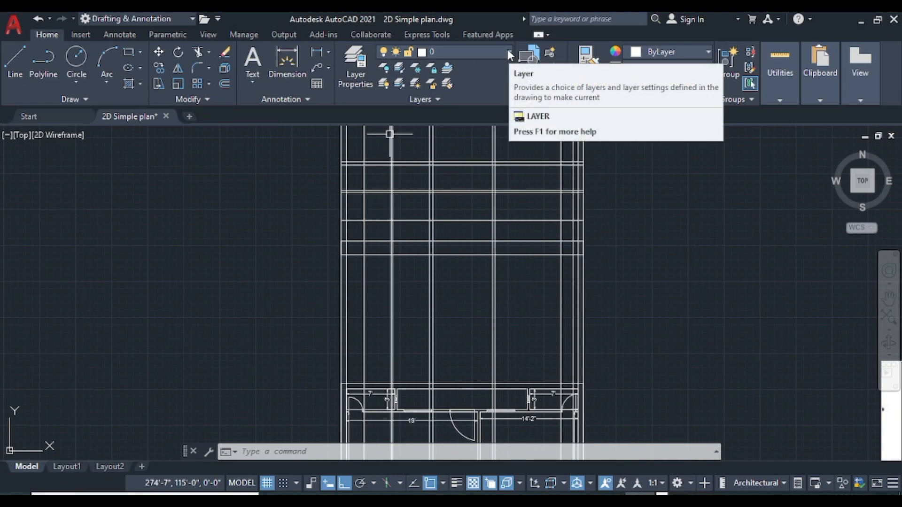
- Move all the vertical construction lines and horizontal level lines above the plan to the con layer
scroll(533, 201, down, 2)
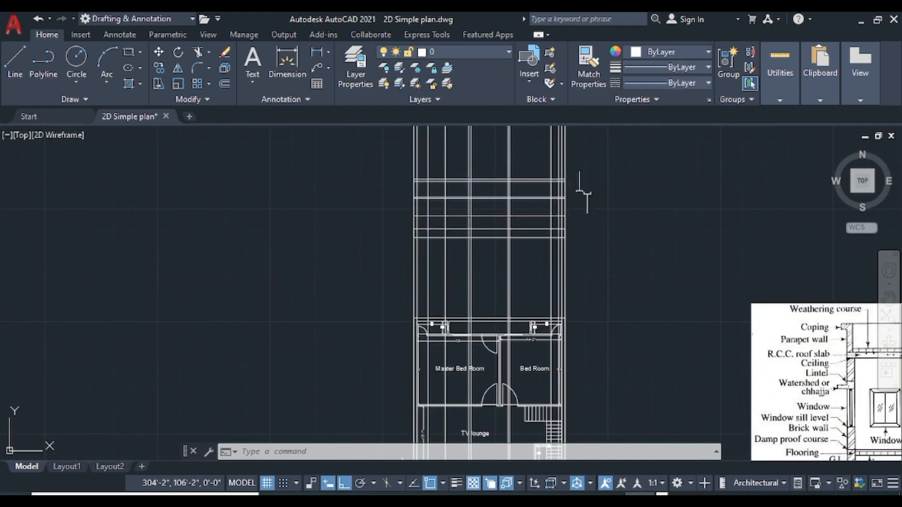
click(625, 154)
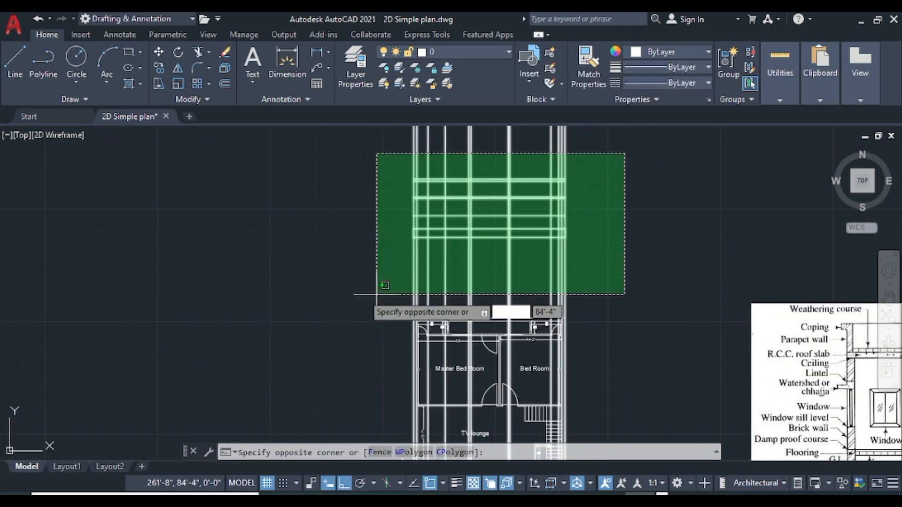
click(336, 295)
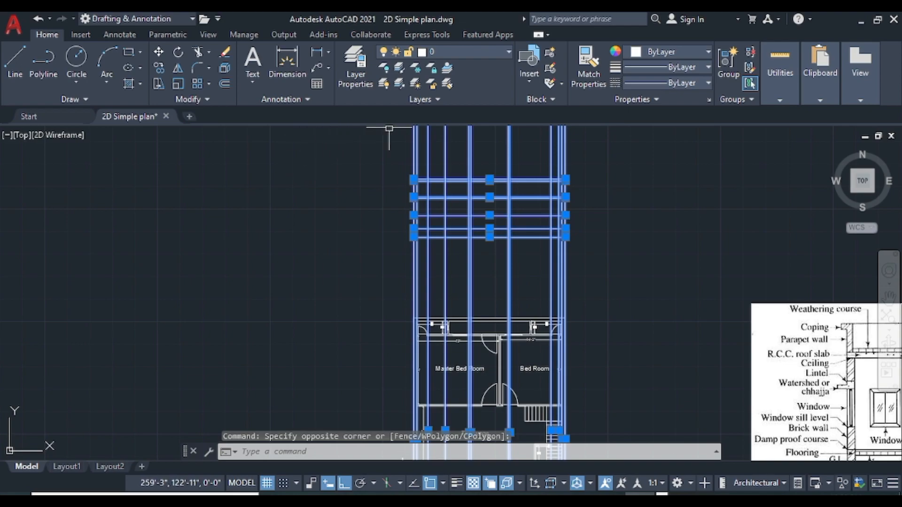
click(507, 52)
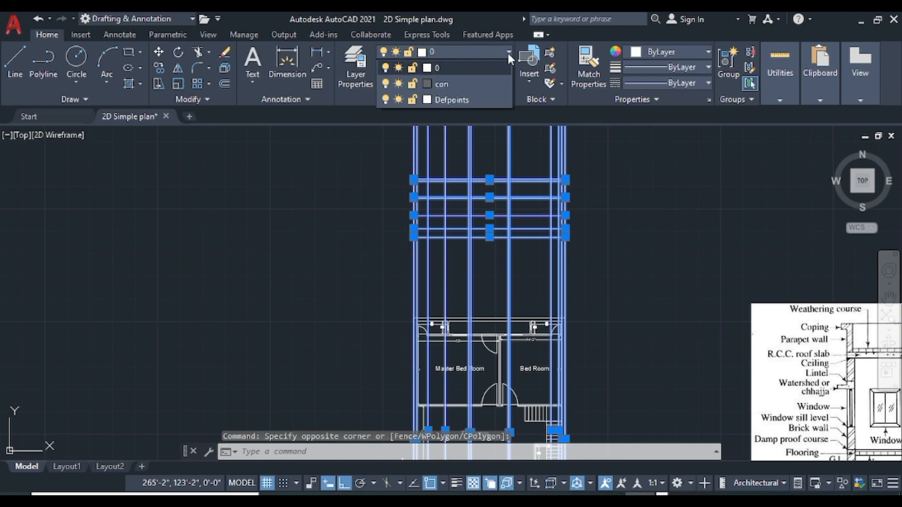
click(453, 83)
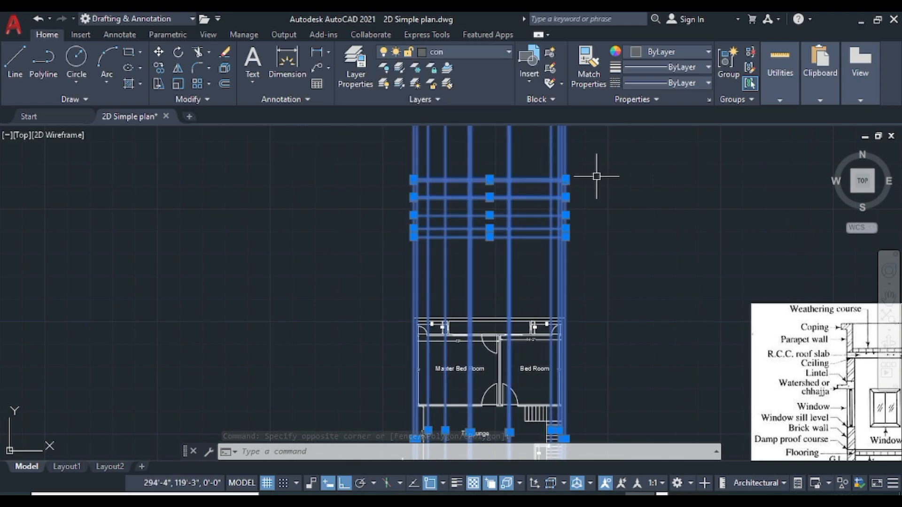
key(Escape)
- Draw the window rectangle between its two construction lines, from the line 7' above the 2' band down to the 3' line
scroll(582, 198, up, 2)
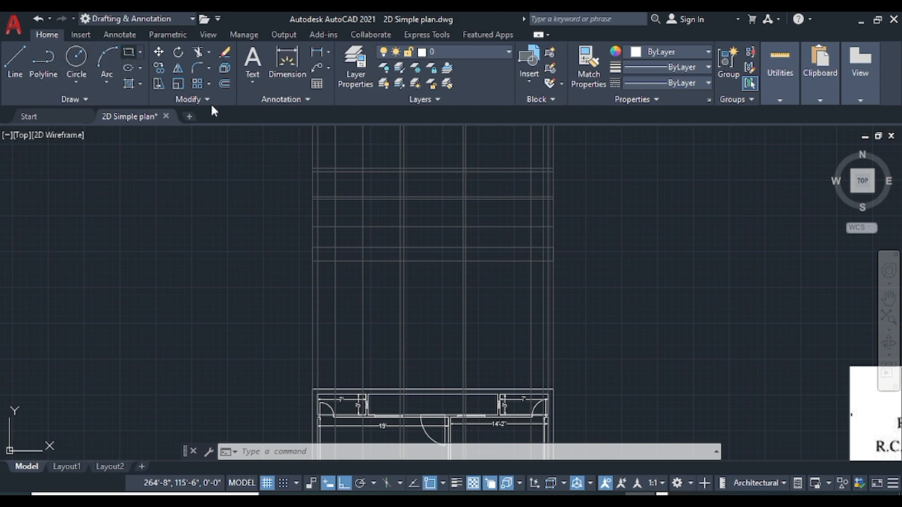
text(rec)
key(Return)
scroll(315, 188, up, 2)
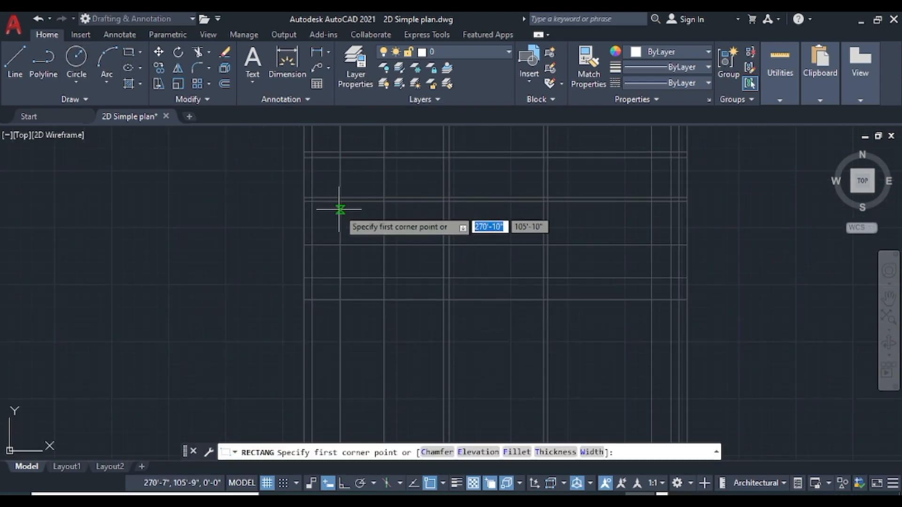
scroll(340, 209, up, 1)
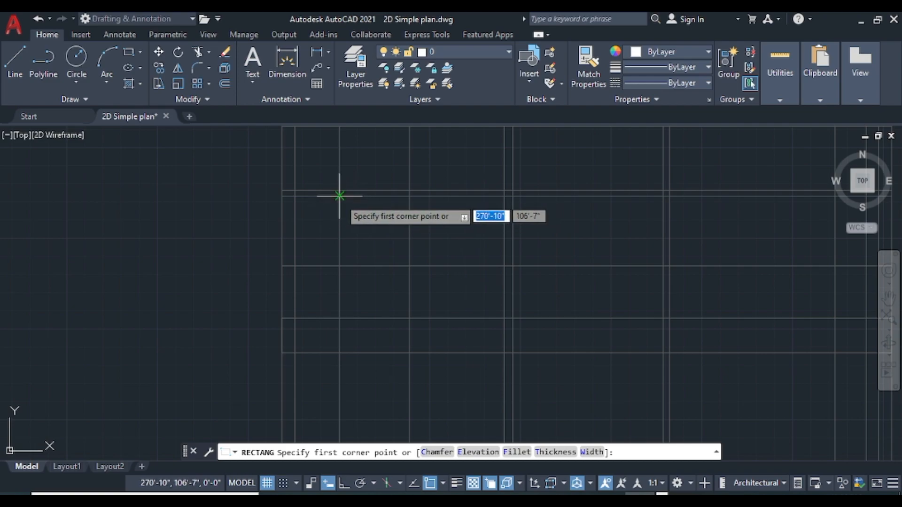
click(340, 196)
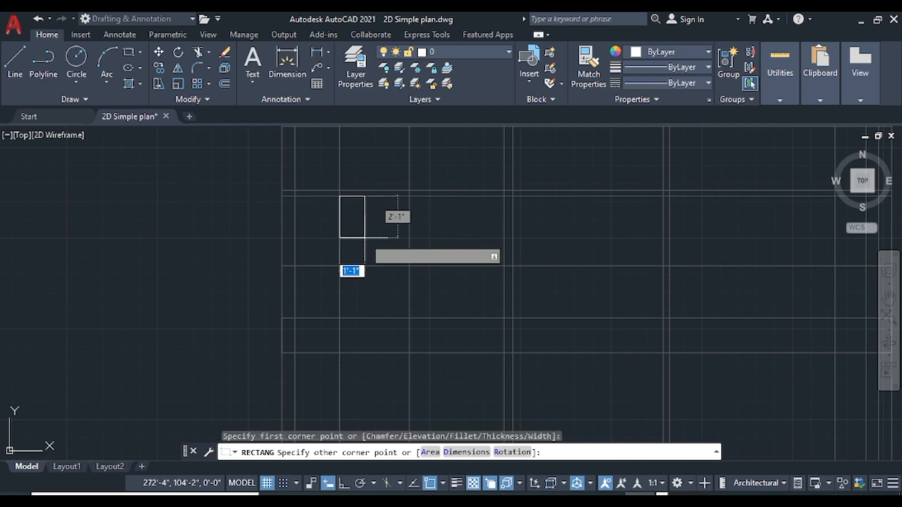
click(410, 266)
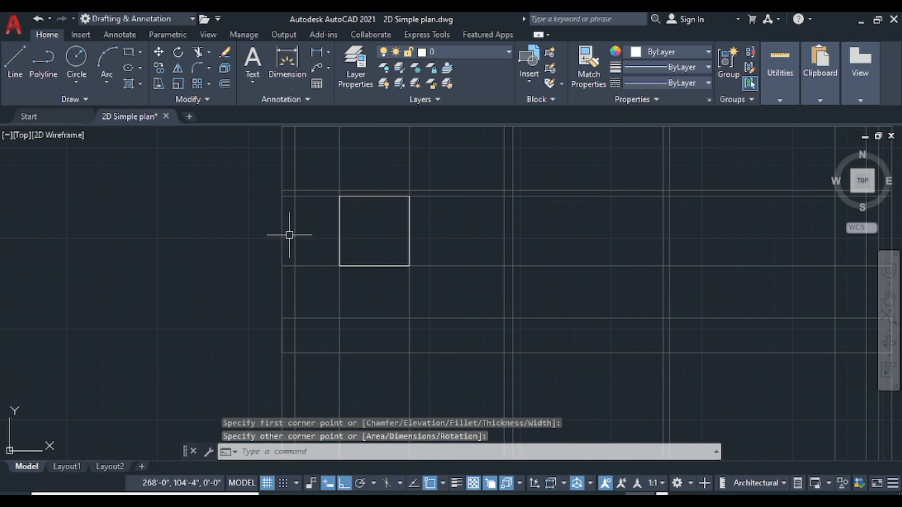
- Examine the plan along the section cut to see which doors and walls of the kitchen and drawing room it crosses
scroll(288, 235, down, 4)
scroll(289, 333, up, 2)
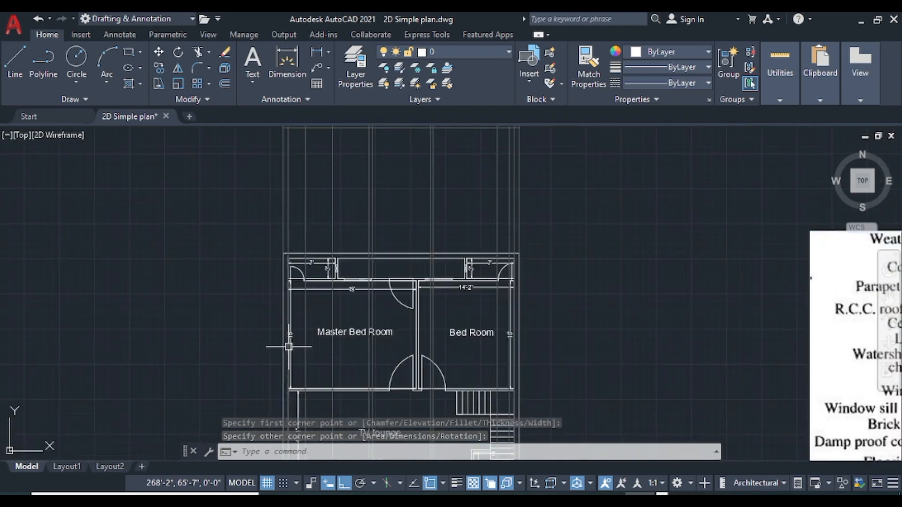
scroll(314, 350, down, 3)
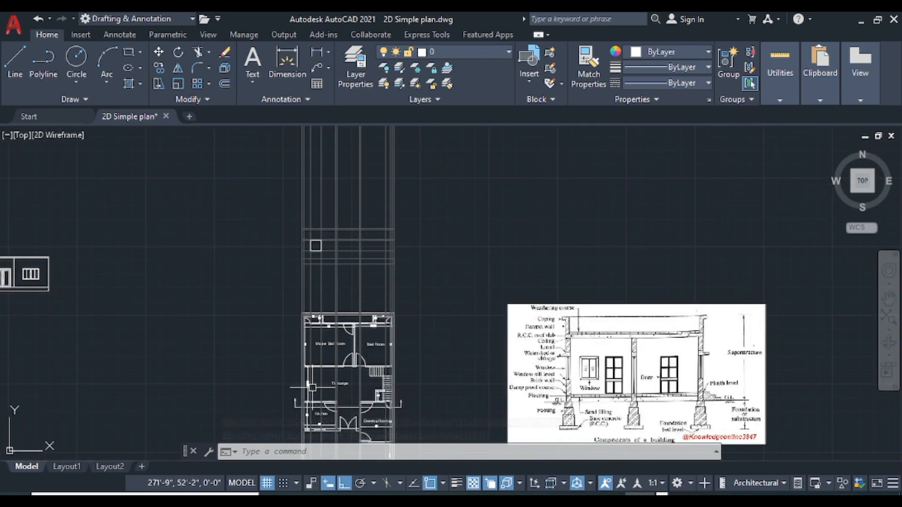
scroll(313, 390, up, 4)
middle_drag(311, 389, 363, 270)
scroll(331, 349, up, 2)
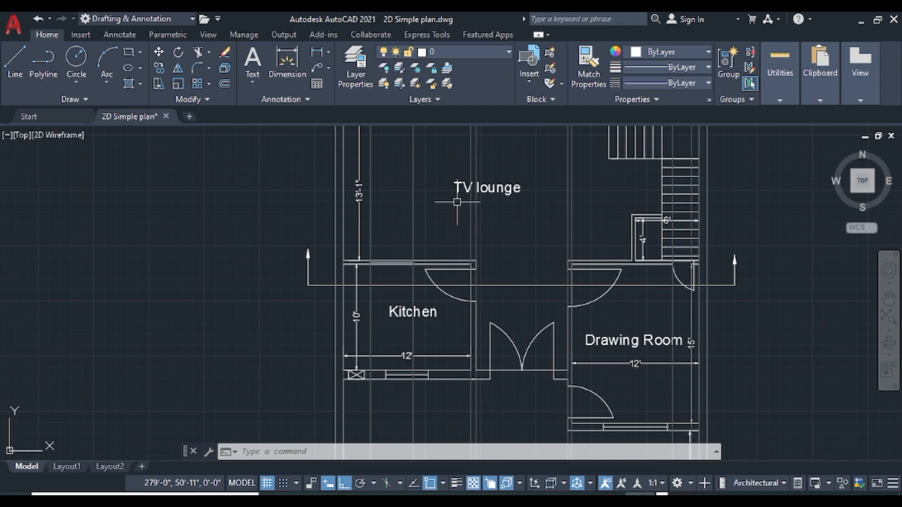
middle_drag(458, 202, 452, 239)
scroll(408, 377, down, 3)
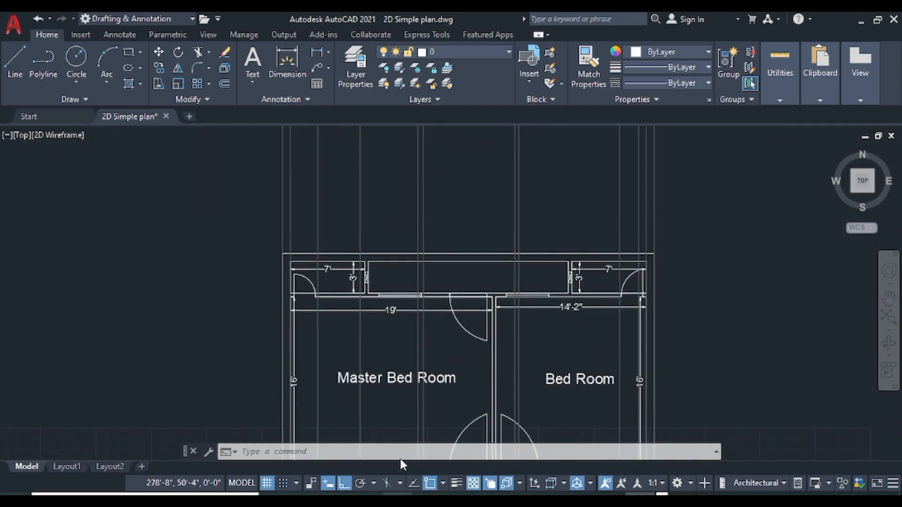
middle_drag(410, 194, 396, 302)
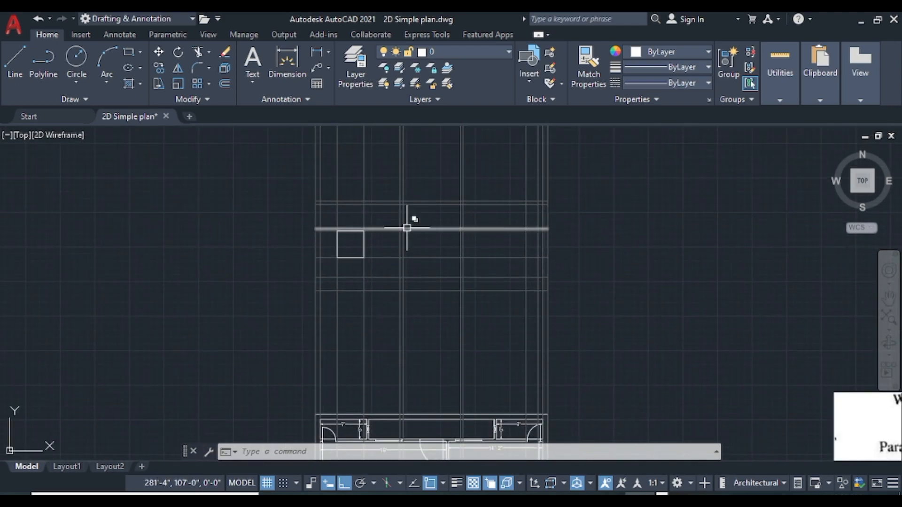
- Draw a 7' high rectangle between the kitchen's inner wall construction lines, from the 7' level down to the 2' band's upper edge
scroll(408, 226, up, 3)
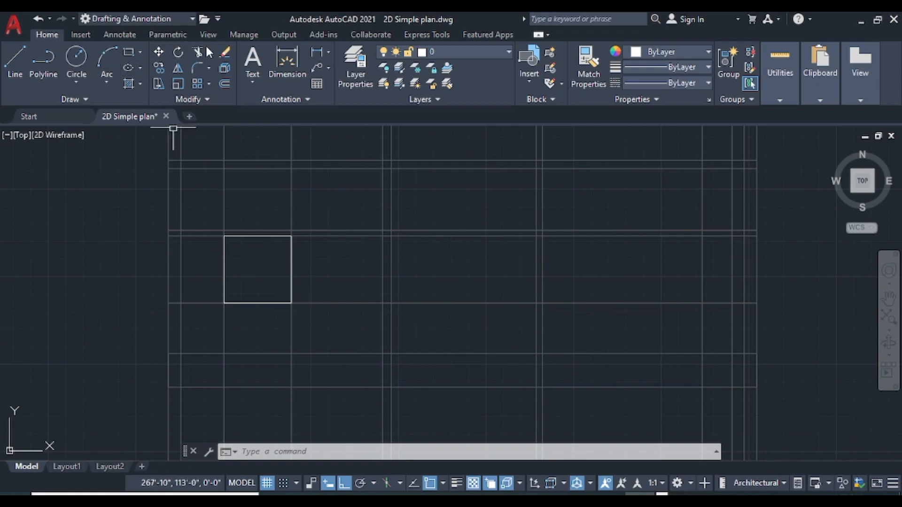
click(129, 52)
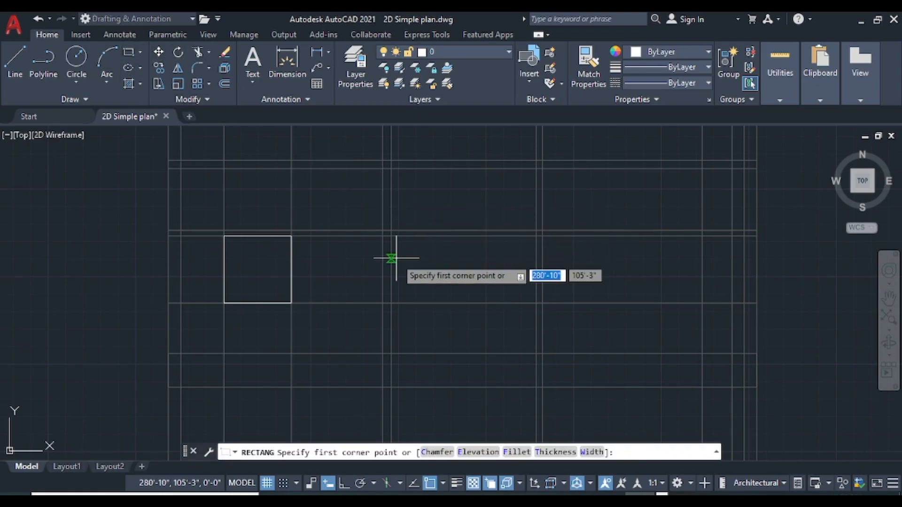
scroll(393, 258, up, 2)
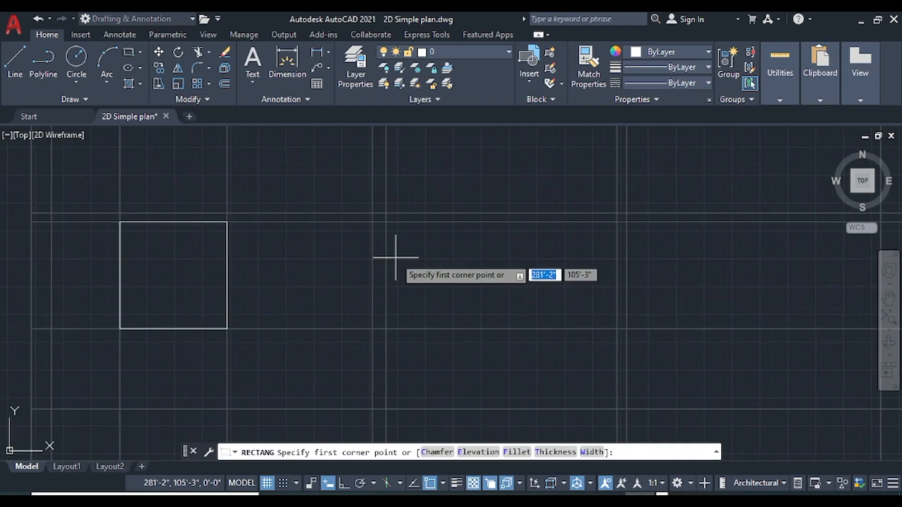
click(372, 221)
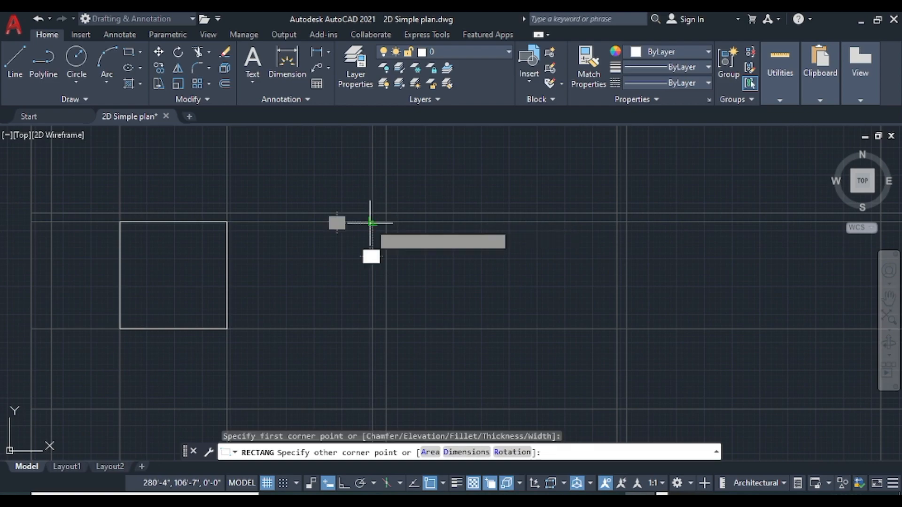
scroll(399, 259, down, 3)
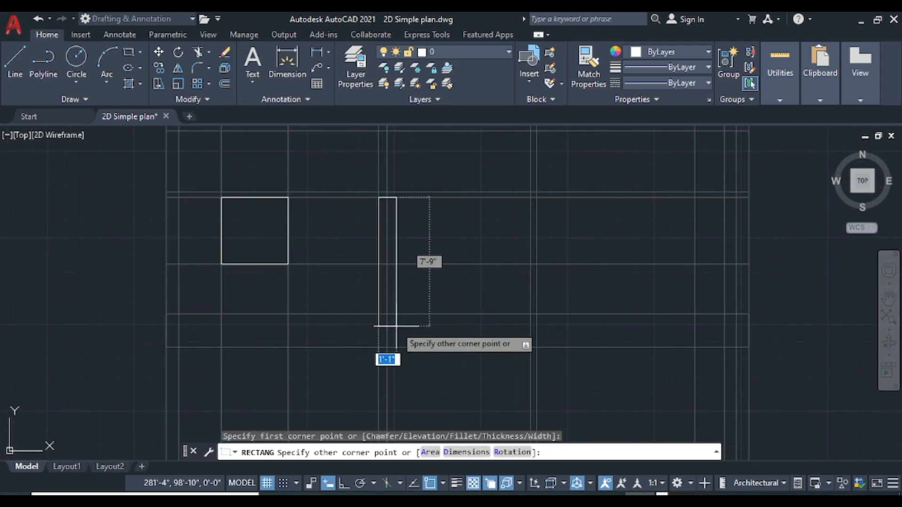
scroll(392, 321, up, 4)
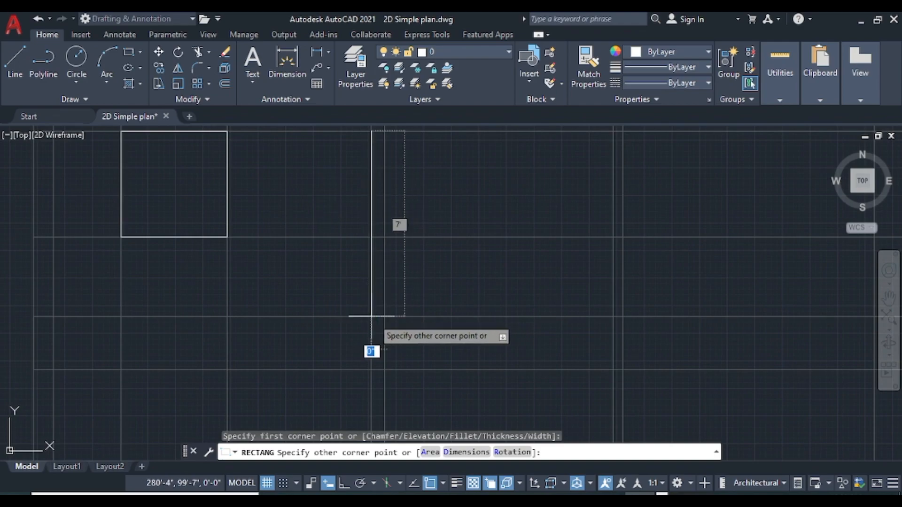
click(385, 316)
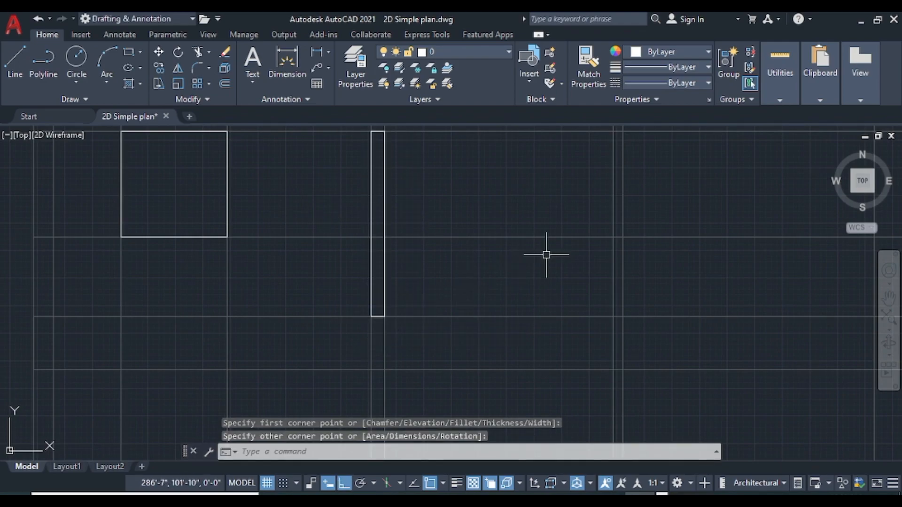
- Draw a matching rectangle between the drawing room's inner wall construction lines, from the 7' level down to the 2' band's upper edge
key(space)
middle_drag(590, 199, 477, 235)
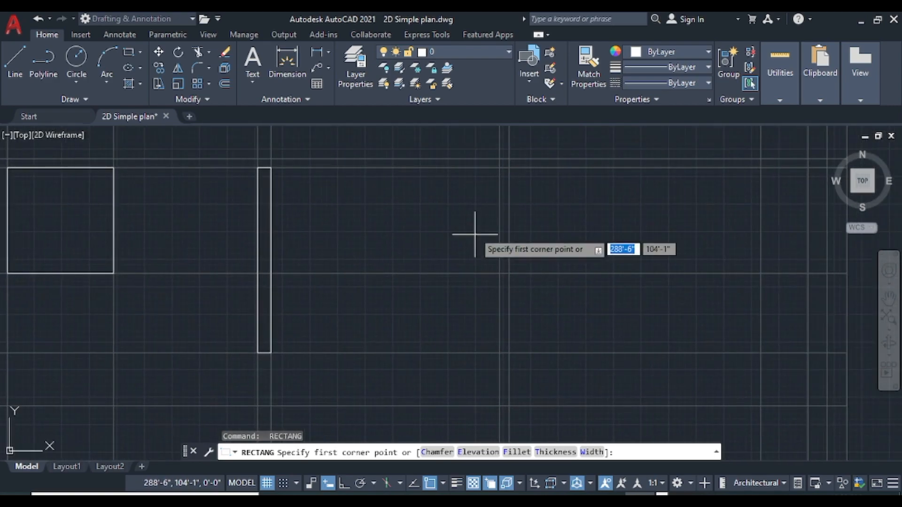
click(499, 168)
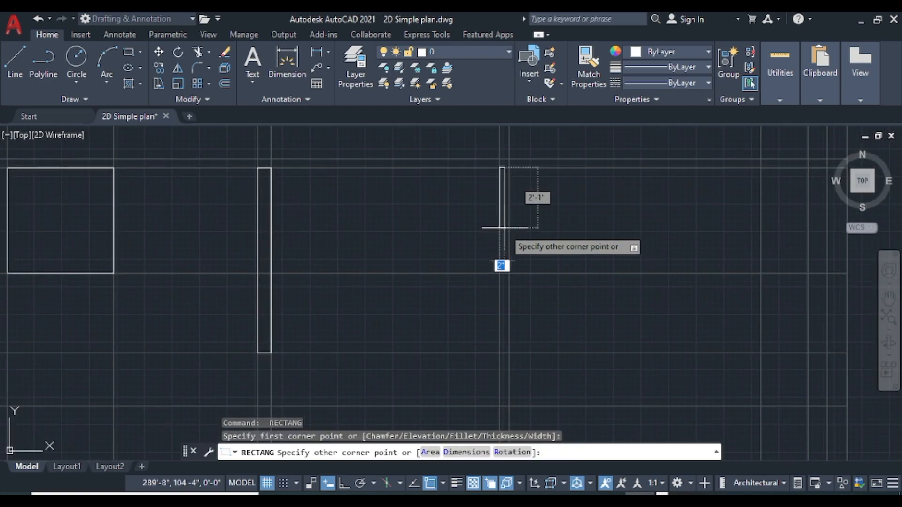
click(510, 352)
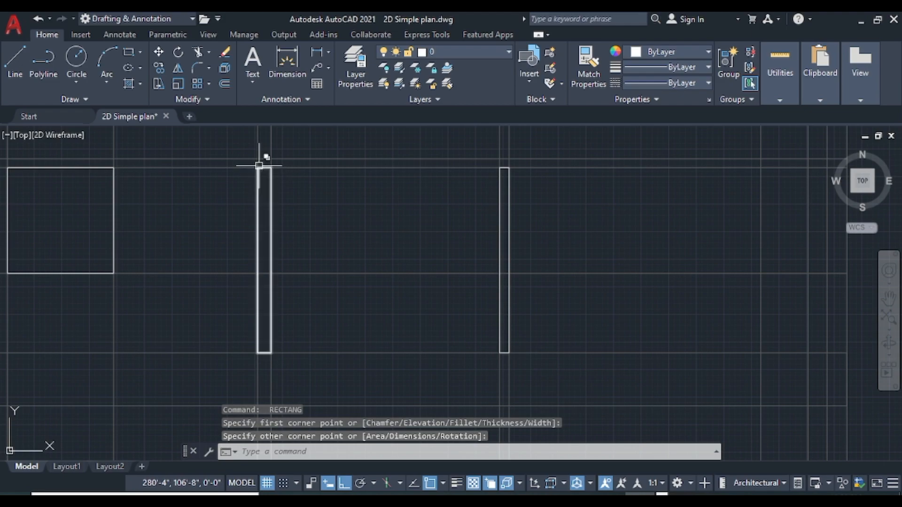
- Draw a 4" high lintel rectangle directly above the kitchen inner wall's 7' rectangle, up to the next level line
key(Return)
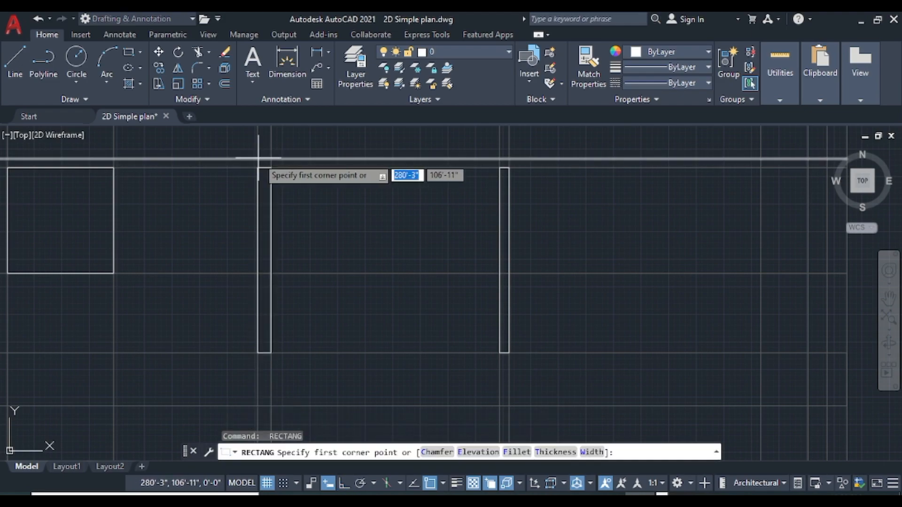
scroll(261, 158, up, 4)
click(251, 160)
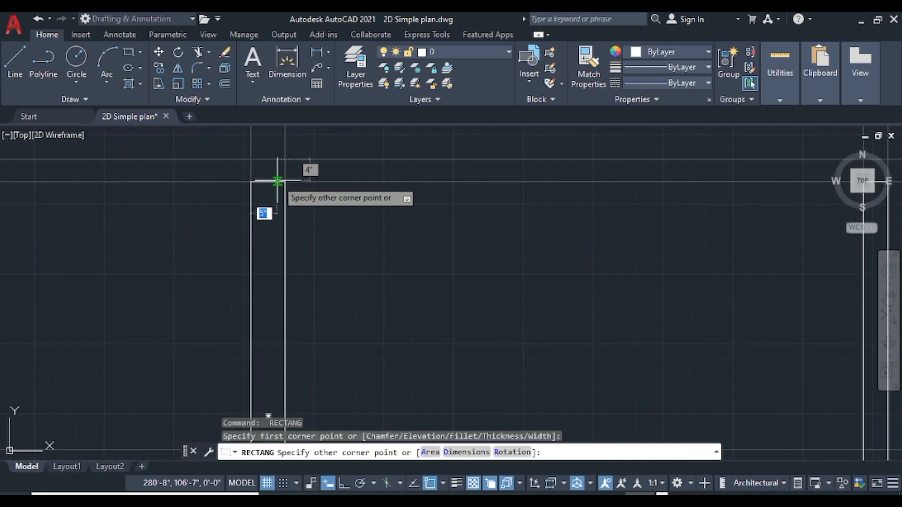
click(285, 181)
- Draw a matching lintel rectangle above the drawing room inner wall's rectangle, between the 7' level and the line above it
mouse_move(474, 243)
middle_down()
mouse_move(228, 244)
mouse_move(152, 262)
middle_up()
key(Return)
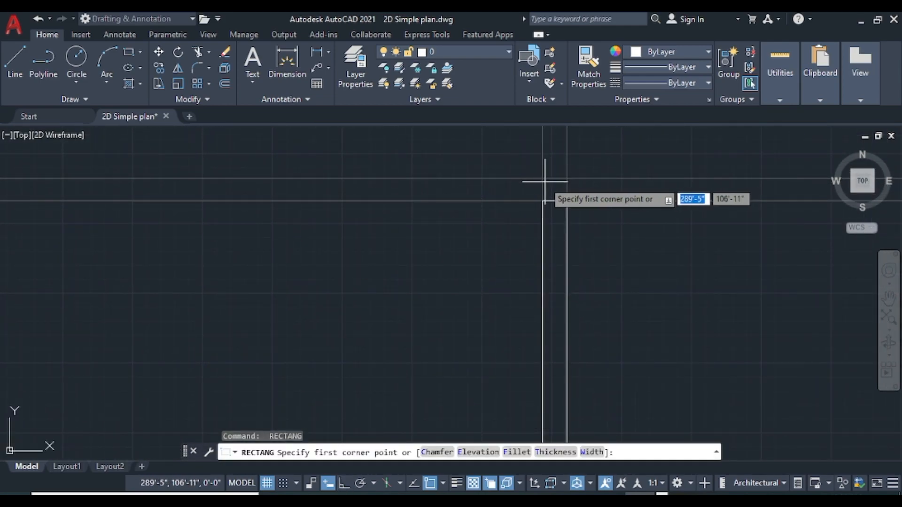
click(542, 179)
click(567, 198)
scroll(581, 202, down, 6)
scroll(581, 202, down, 2)
scroll(597, 216, up, 2)
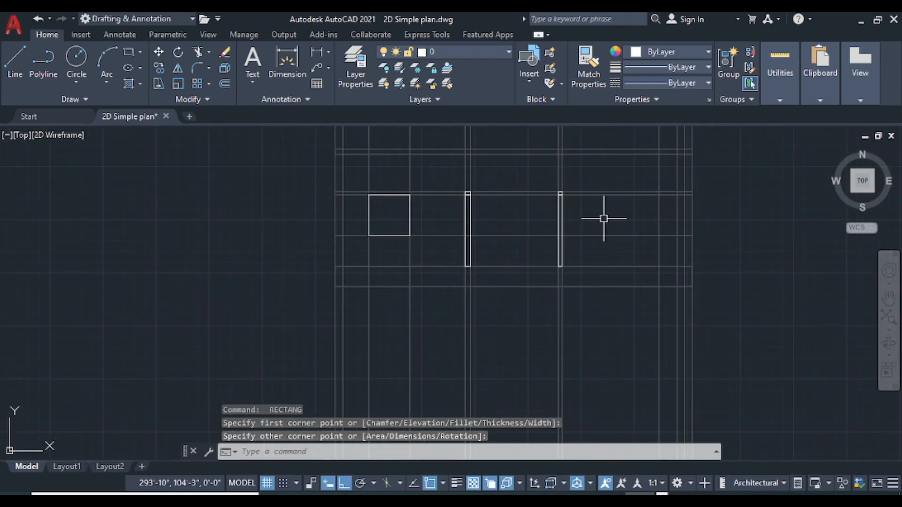
- Draw a 1'-9" by 7' door rectangle between the construction lines near the drawing room's outer wall, down to the 2' band's upper edge
middle_drag(626, 237, 453, 134)
scroll(450, 210, down, 4)
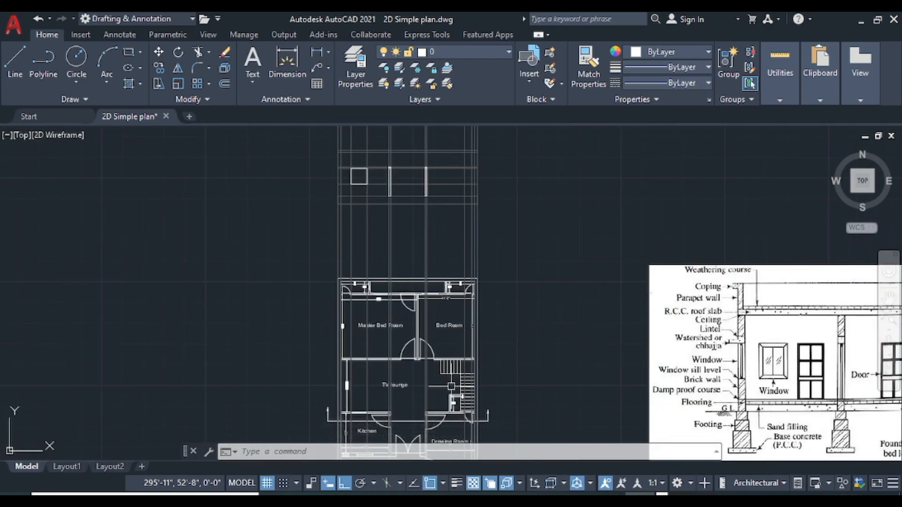
scroll(454, 403, up, 2)
middle_drag(454, 403, 450, 268)
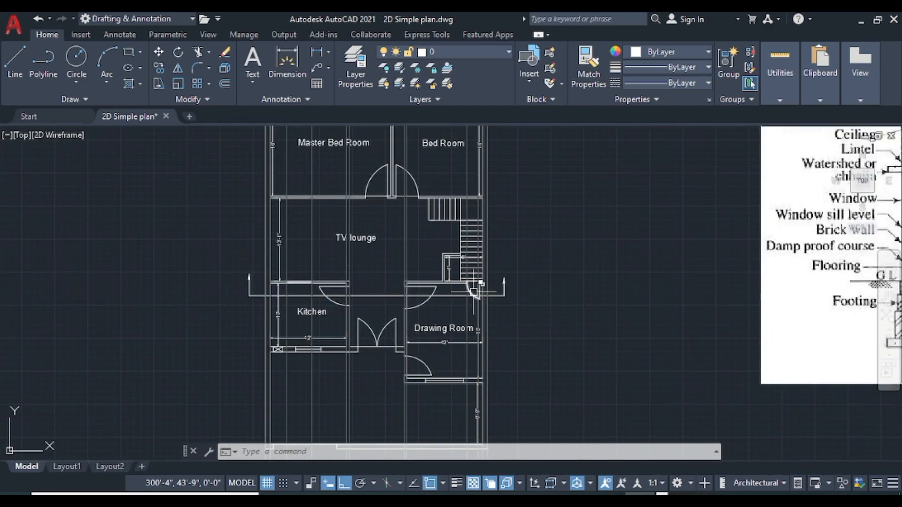
middle_drag(433, 172, 452, 506)
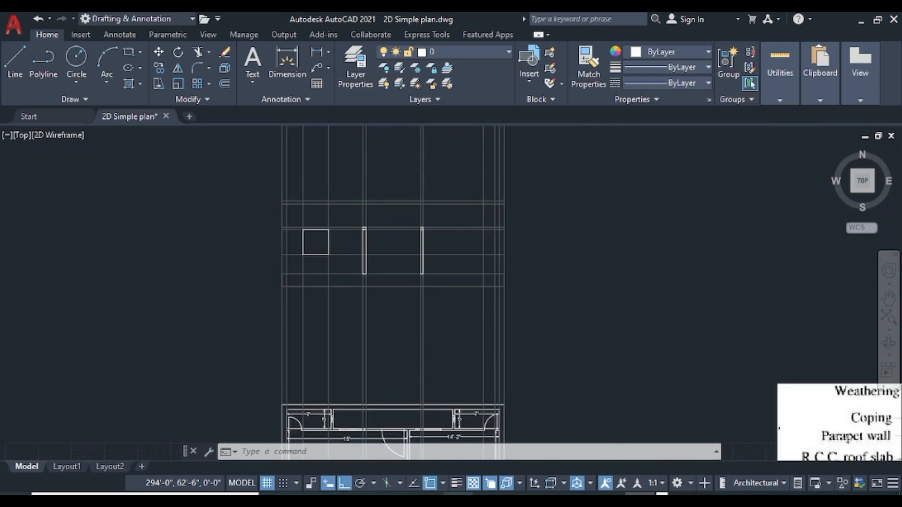
scroll(489, 262, up, 2)
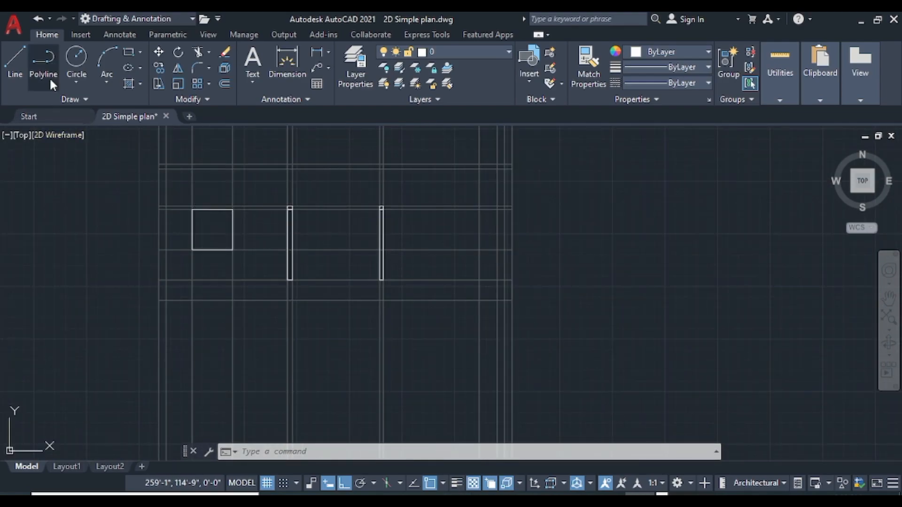
click(132, 52)
scroll(511, 224, up, 2)
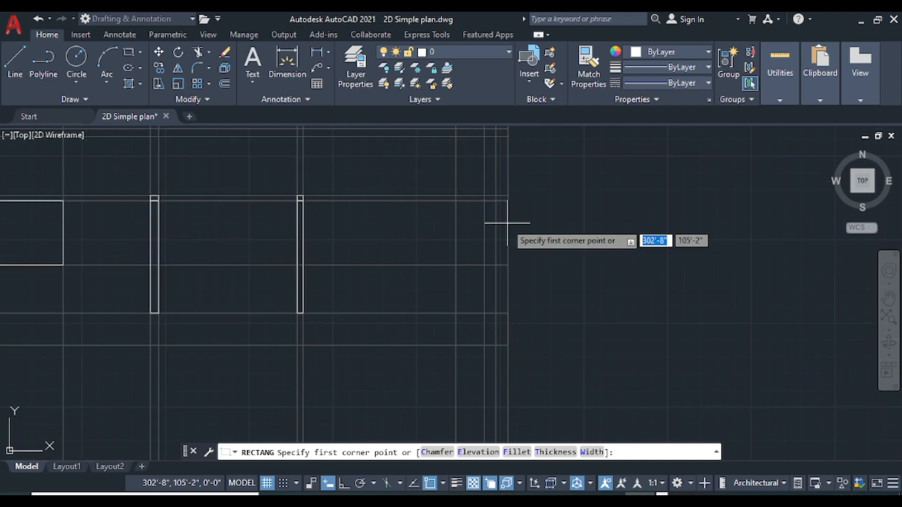
click(456, 200)
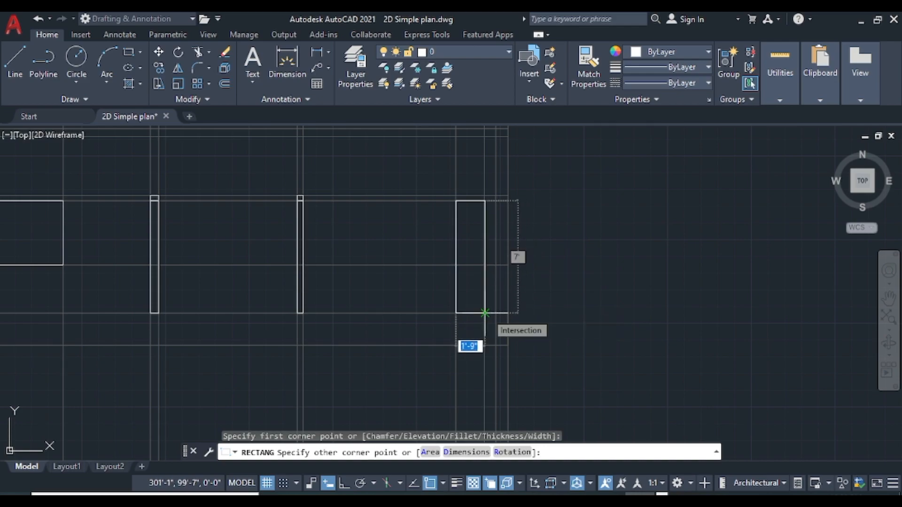
click(485, 312)
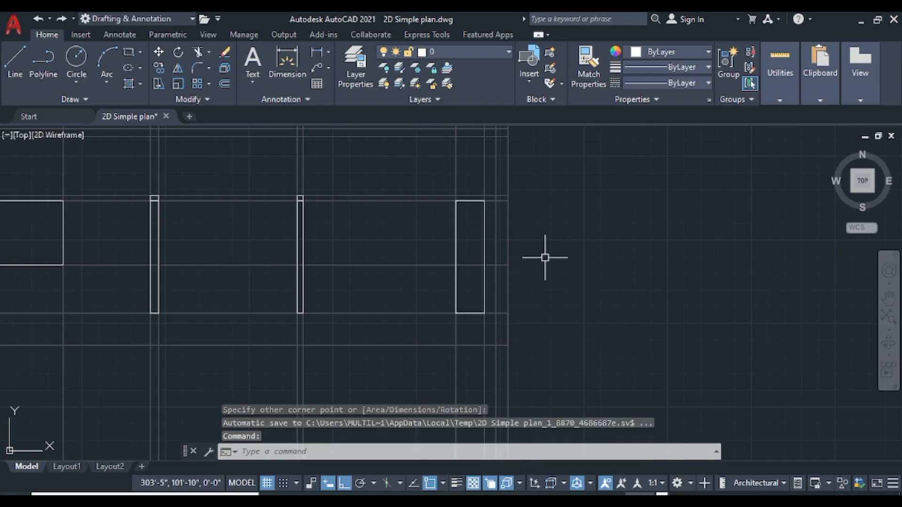
- Compare the section's door and window construction lines with the bedroom end of the plan
scroll(568, 244, down, 5)
scroll(553, 376, up, 5)
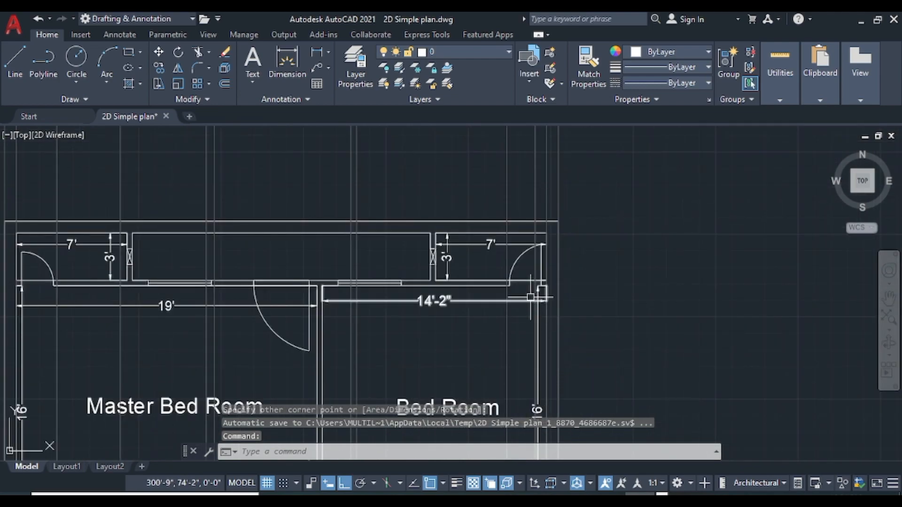
scroll(530, 297, up, 1)
scroll(517, 267, down, 4)
middle_drag(517, 214, 520, 451)
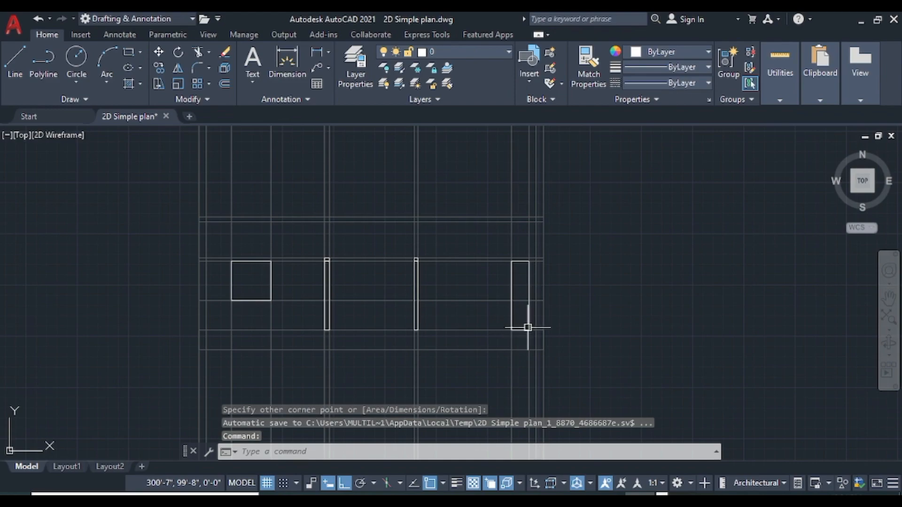
middle_drag(334, 328, 406, 282)
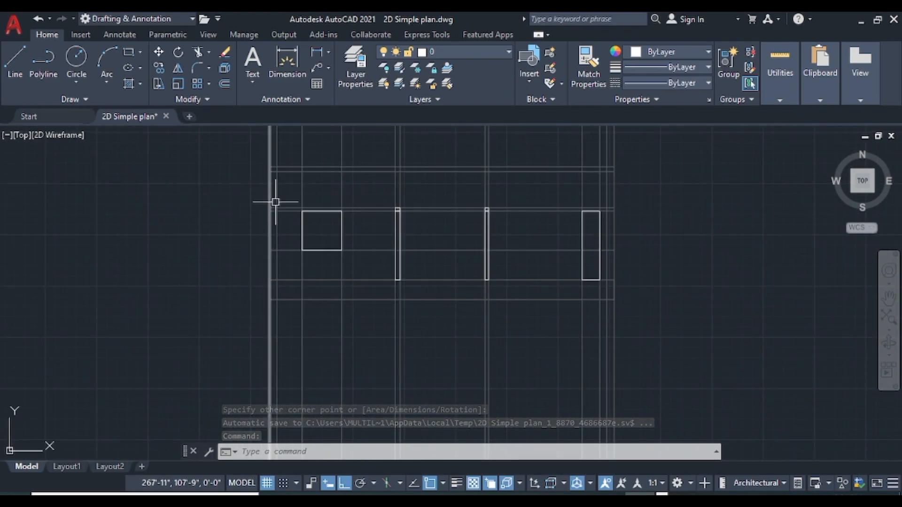
click(16, 63)
scroll(274, 177, up, 2)
scroll(272, 181, up, 2)
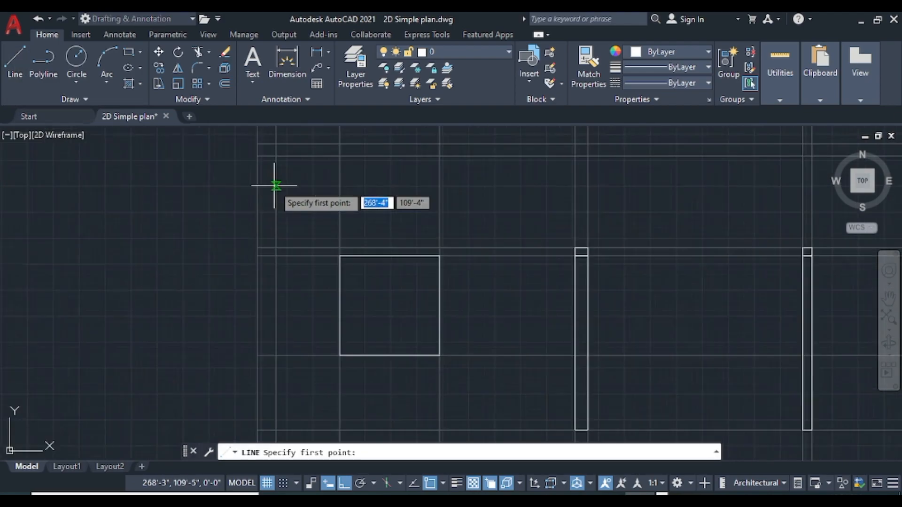
click(252, 154)
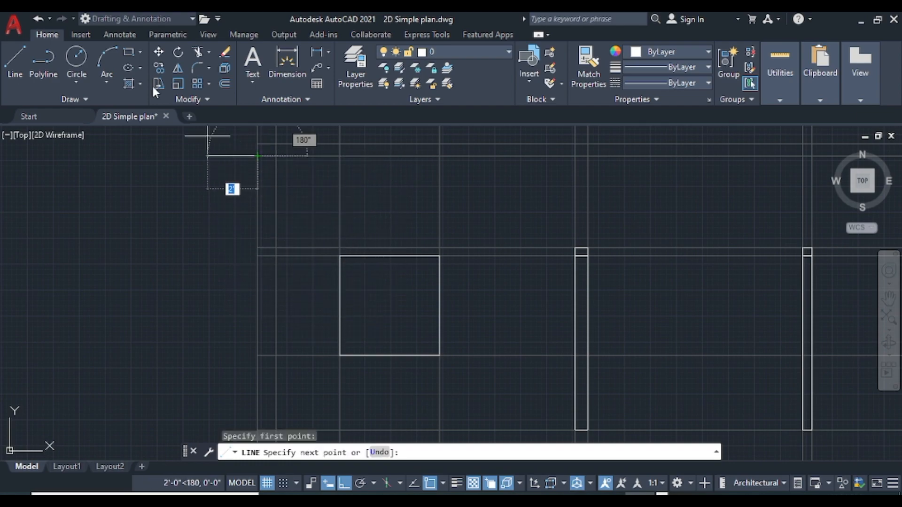
key(Escape)
- Draw a 9" by 11' rectangle for the kitchen-side outer wall, from the roof slab's lower line to the 2' band's upper edge
click(130, 52)
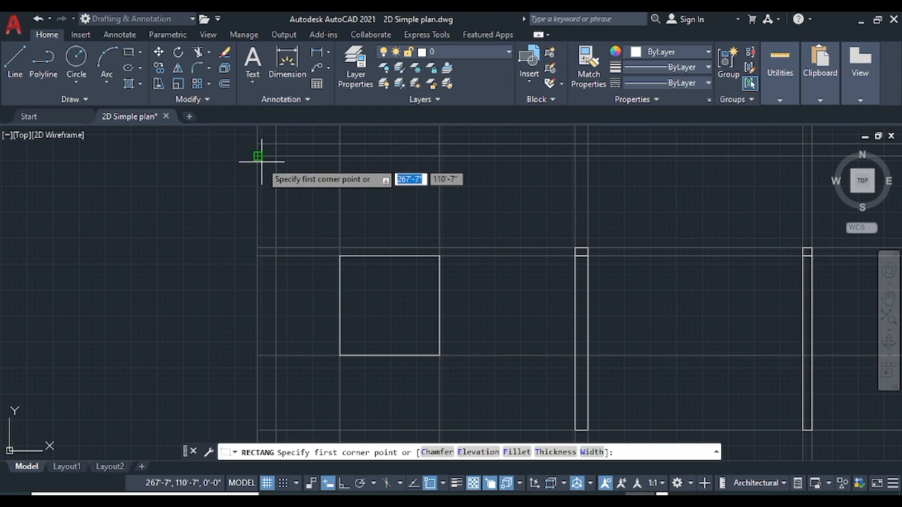
click(258, 156)
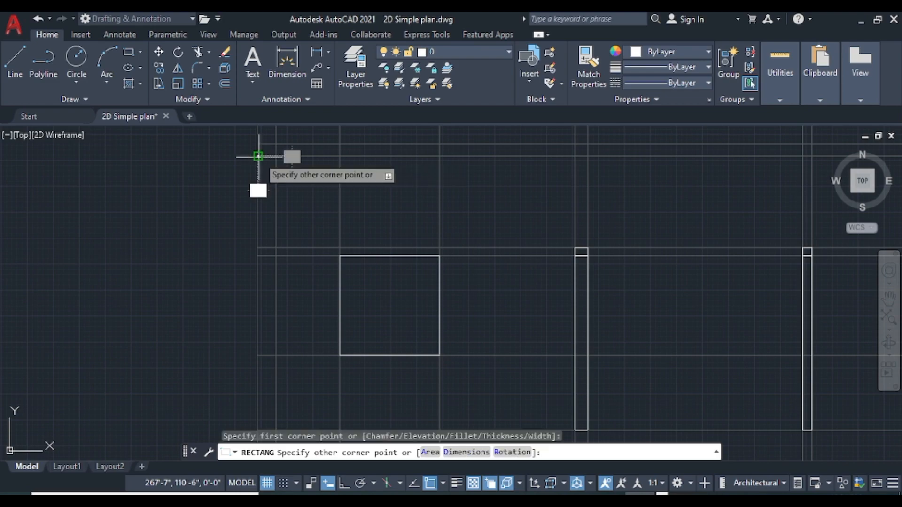
middle_drag(286, 348, 298, 202)
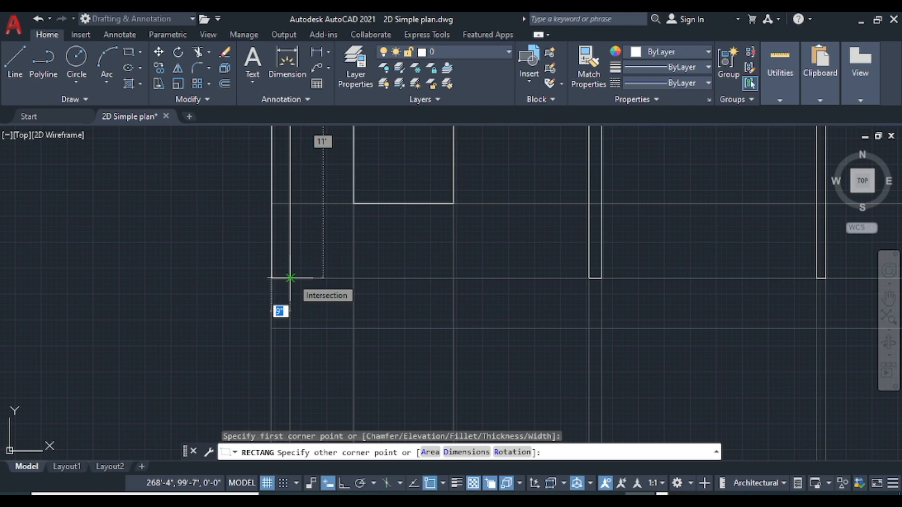
click(291, 278)
scroll(419, 276, down, 4)
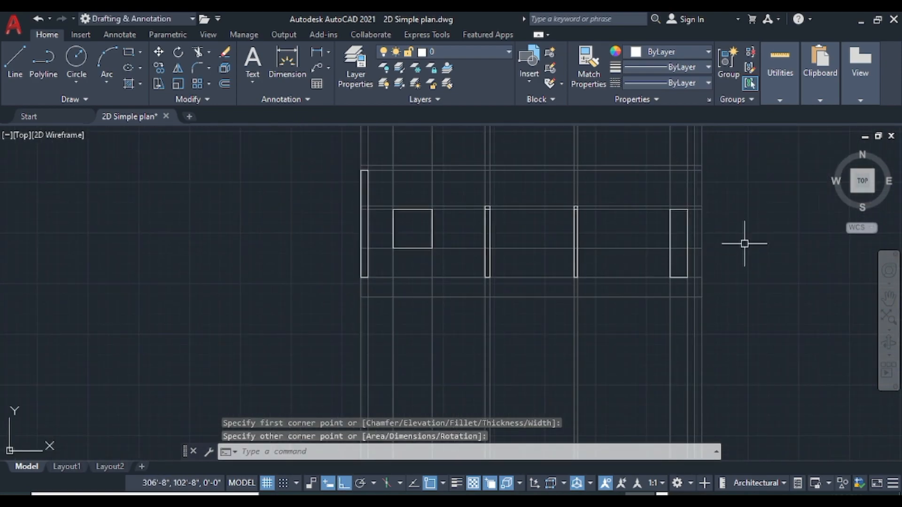
- Draw a matching outer wall rectangle on the drawing room side, from the roof slab's lower line to the 2' band's upper edge
click(129, 55)
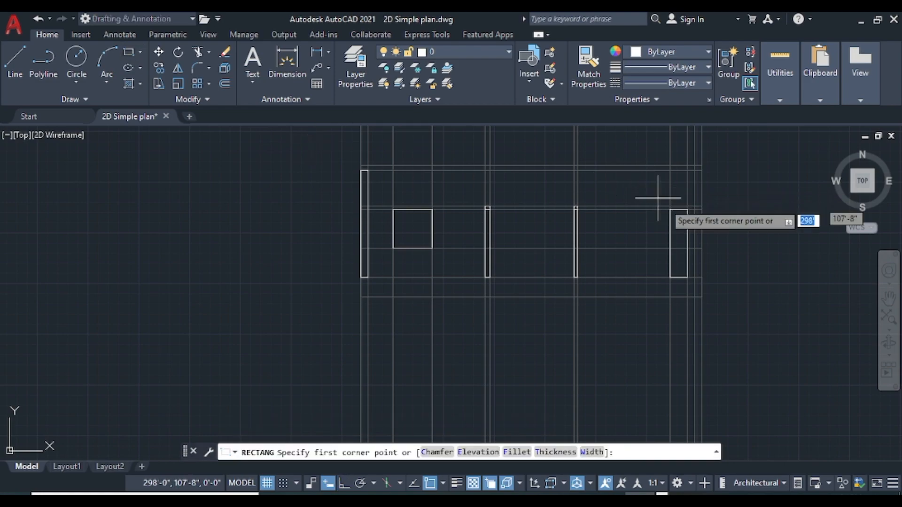
scroll(691, 201, up, 2)
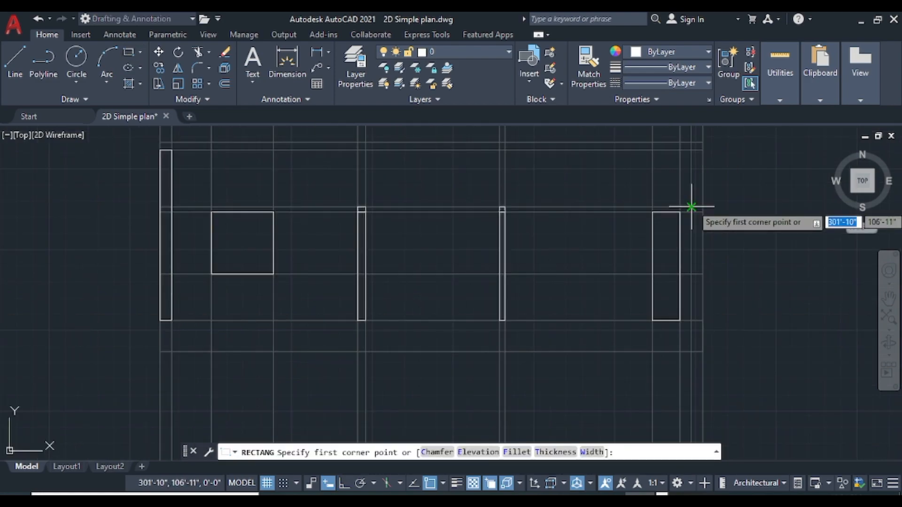
click(703, 150)
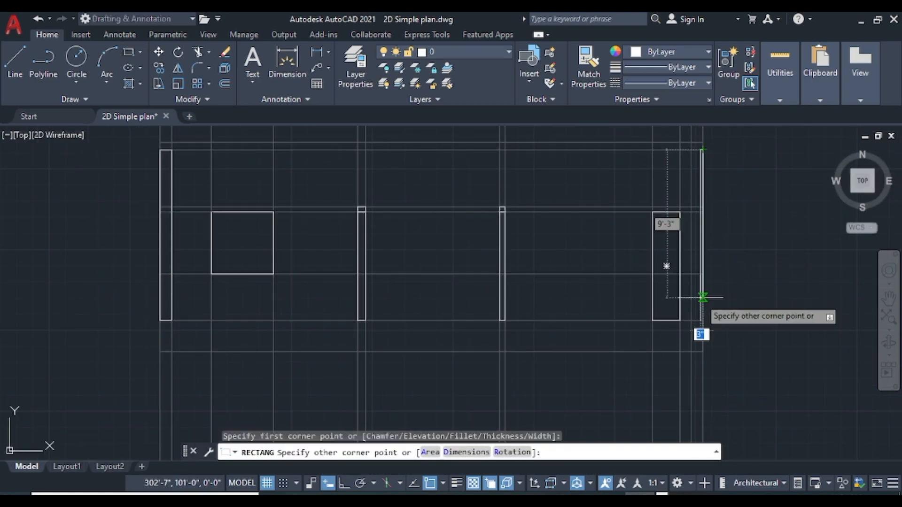
click(691, 320)
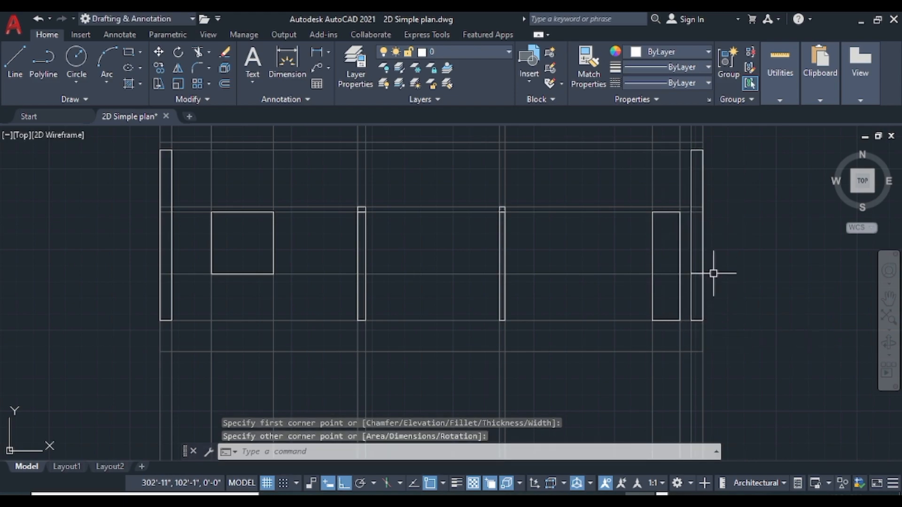
scroll(784, 276, down, 2)
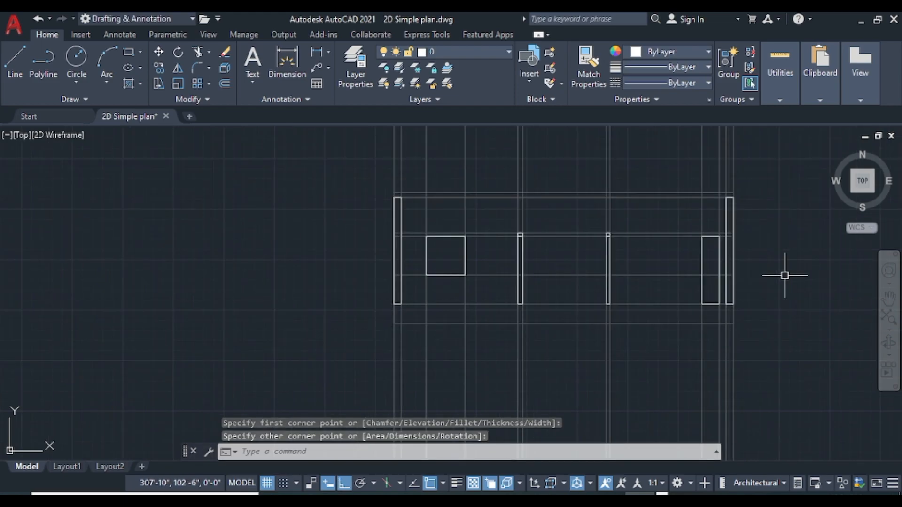
click(13, 57)
scroll(433, 238, up, 2)
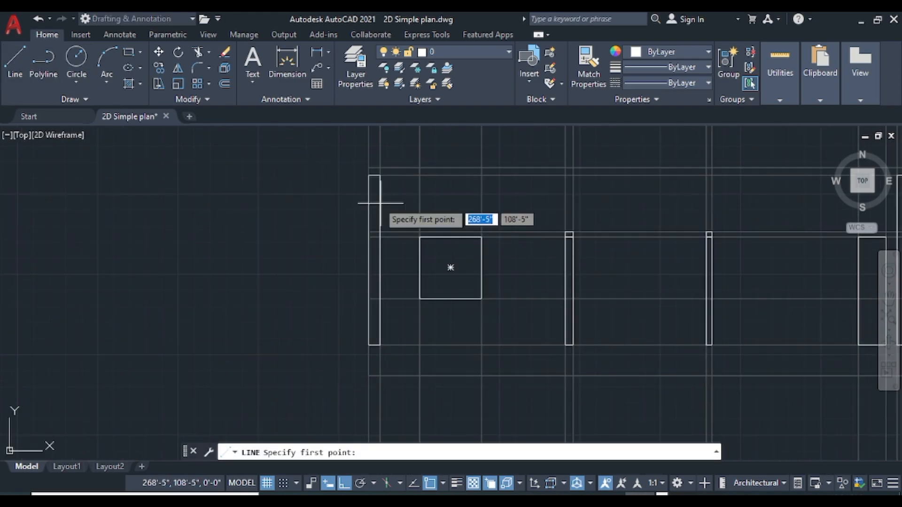
click(370, 176)
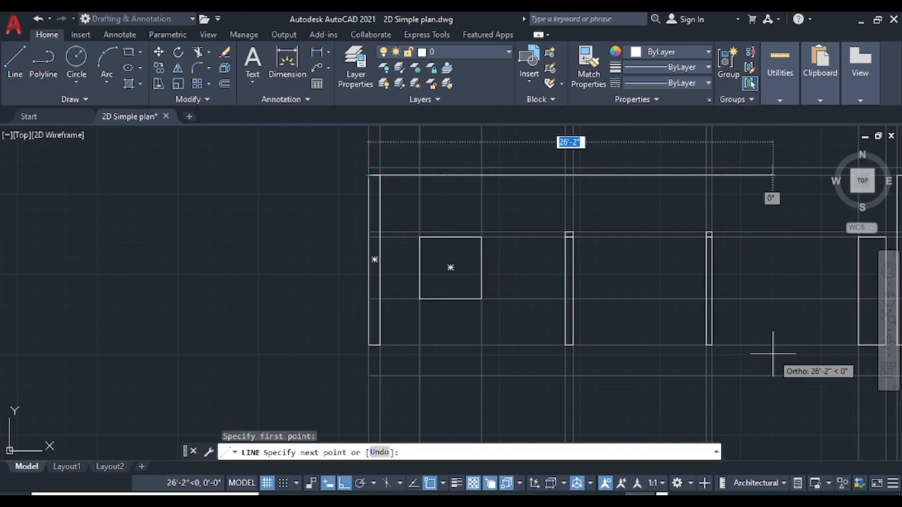
key(Escape)
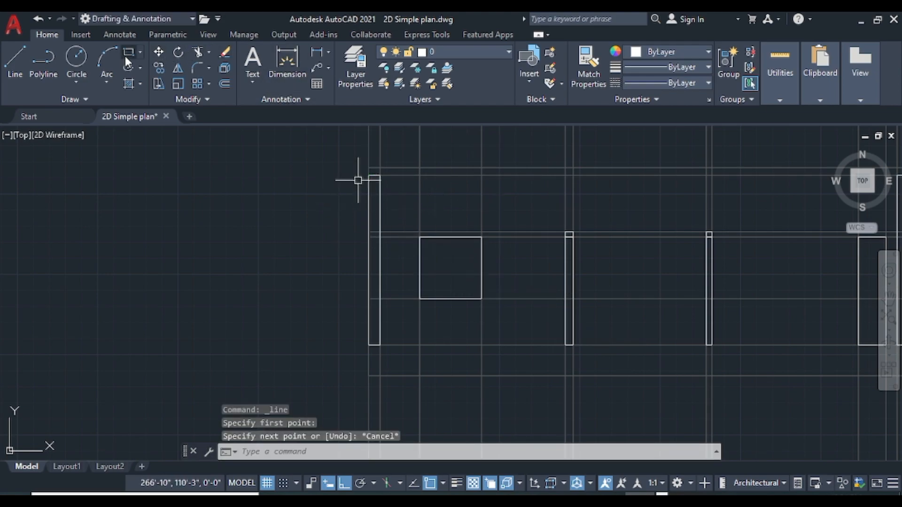
- Draw one large rectangle around the section's storey, from the kitchen-side wall's upper outer corner to the opposite outer wall's lower outer corner
click(125, 55)
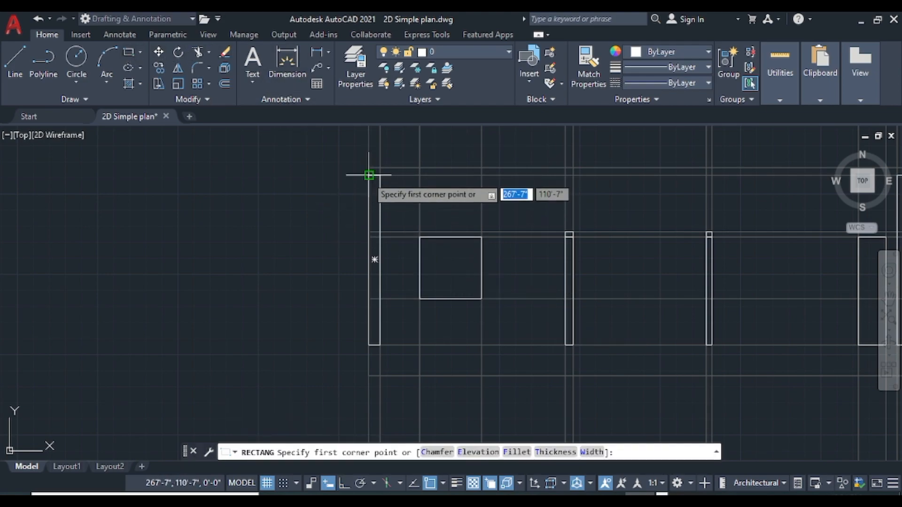
click(369, 175)
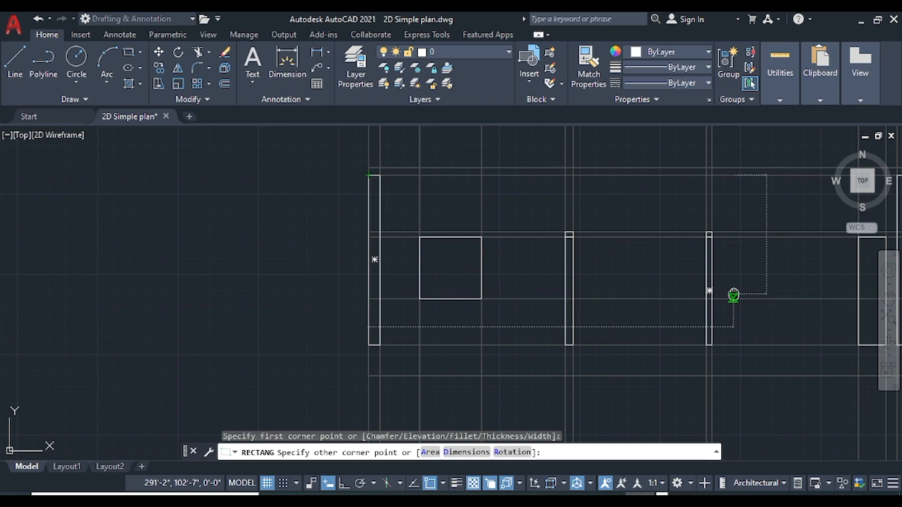
middle_drag(734, 296, 401, 274)
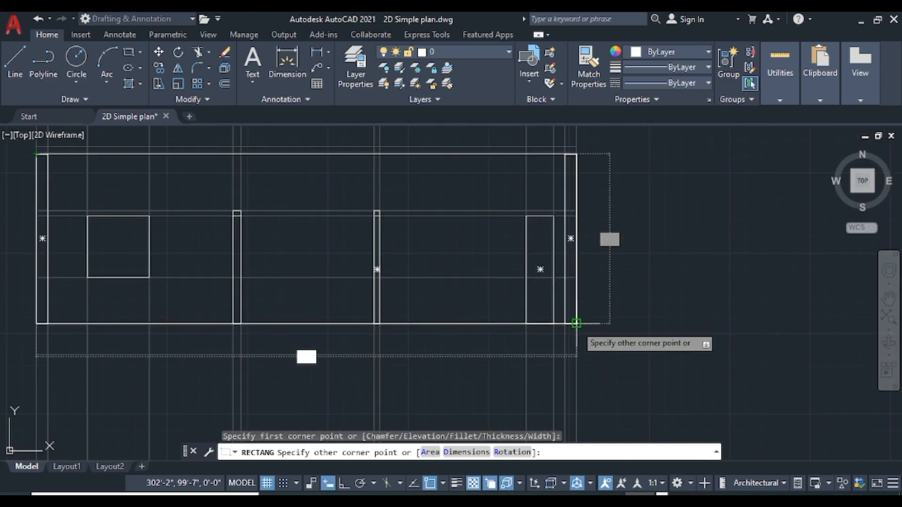
click(576, 324)
scroll(583, 325, down, 2)
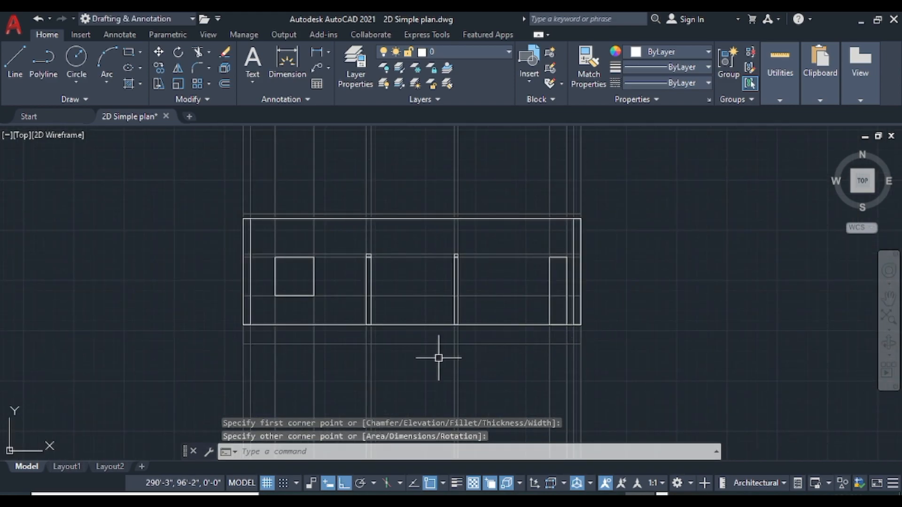
- Draw a 35' by 2' rectangle for the base band, from the storey's lower kitchen-side corner to the band's opposite lower corner
click(128, 50)
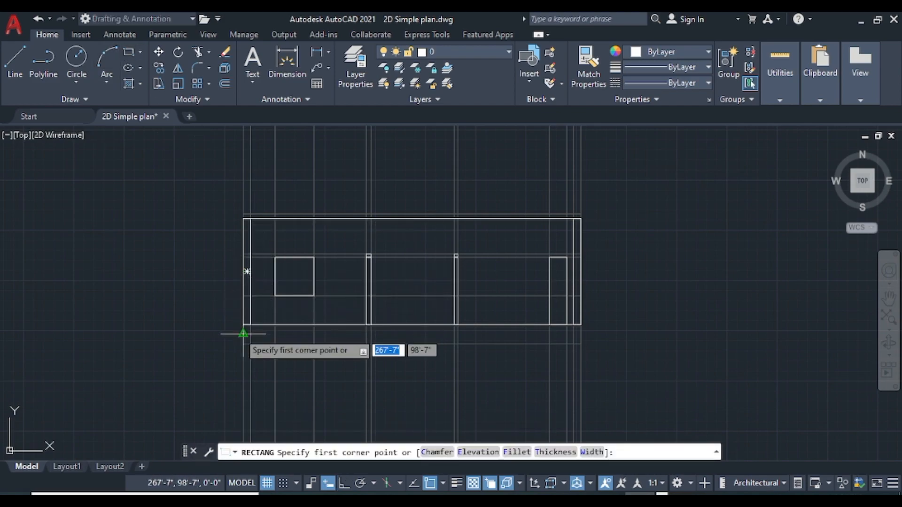
scroll(241, 332, up, 2)
scroll(245, 332, up, 2)
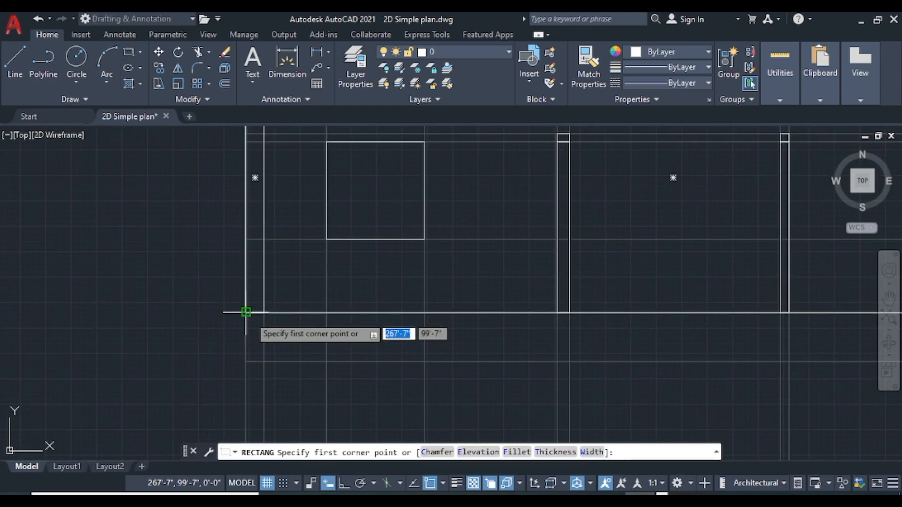
click(246, 312)
middle_drag(769, 362, 370, 361)
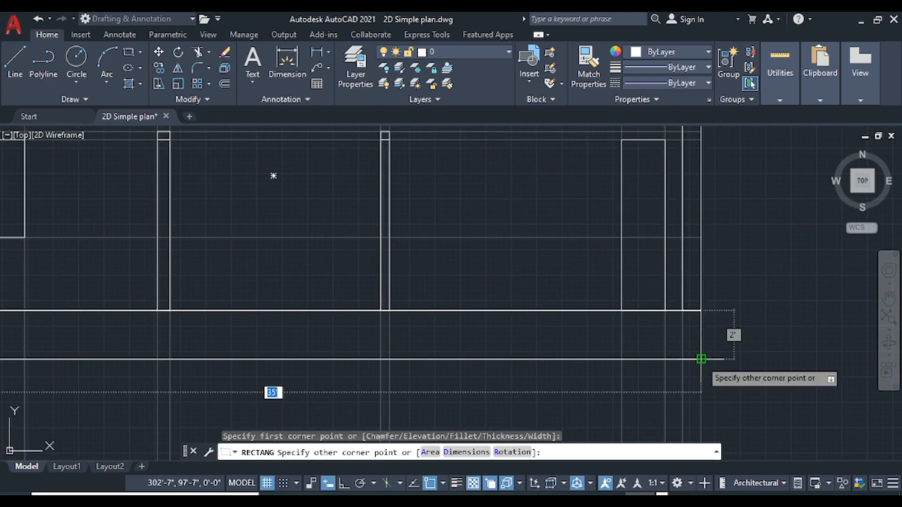
click(702, 360)
scroll(751, 354, down, 4)
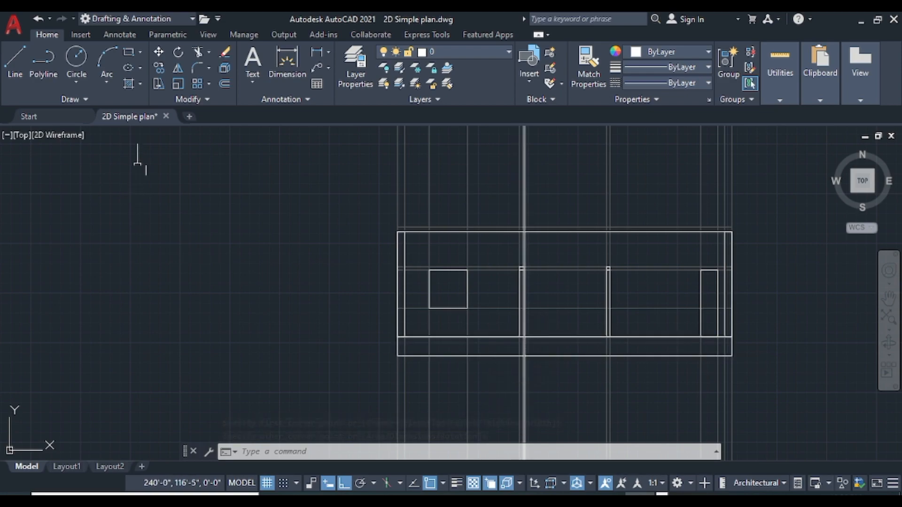
- Draw a rectangle across the full depth of the 2' base band beneath each of the section's two narrow inner uprights, matching their widths
click(130, 56)
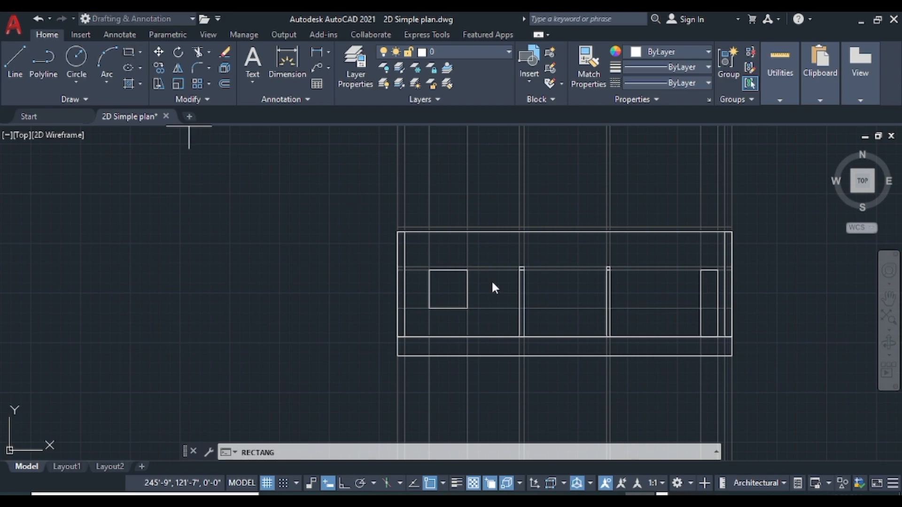
scroll(510, 352, up, 4)
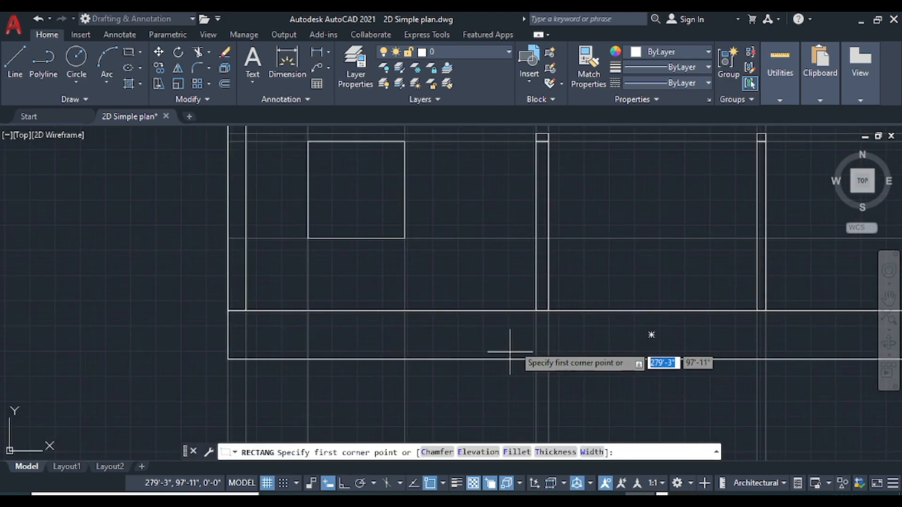
click(536, 310)
click(549, 362)
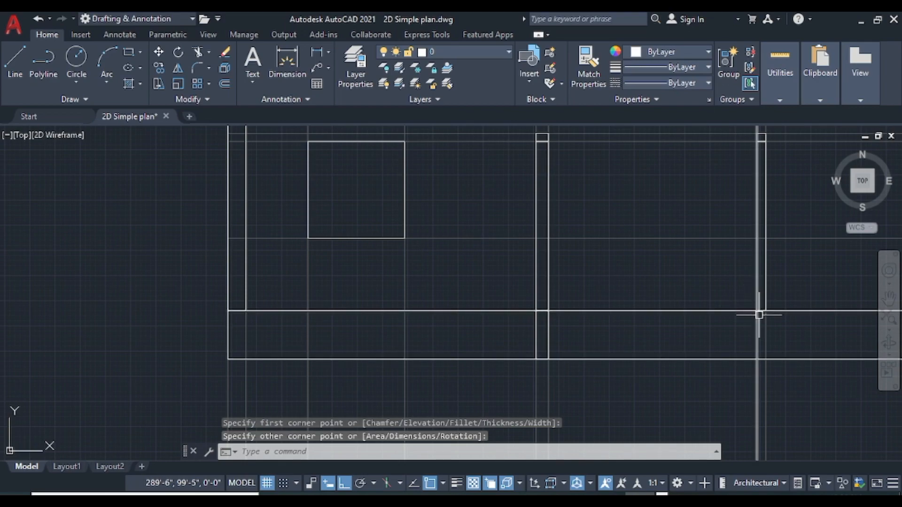
key(Return)
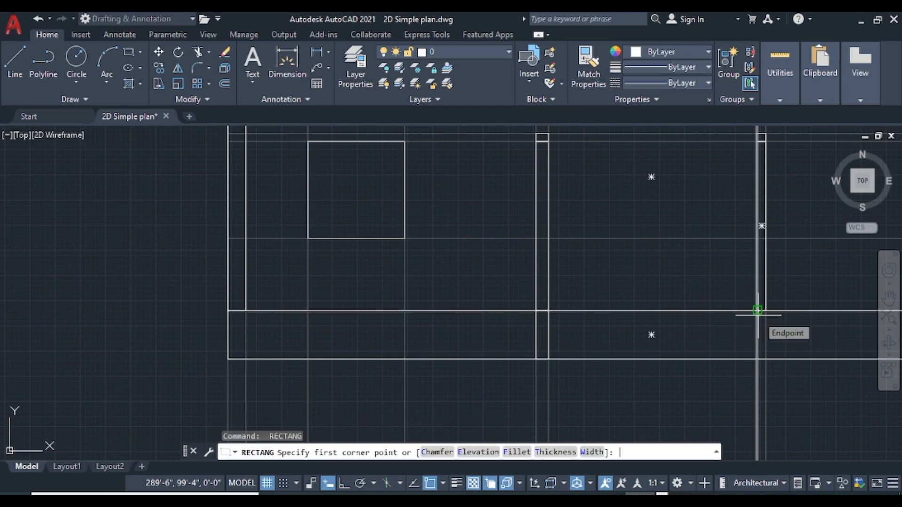
click(757, 310)
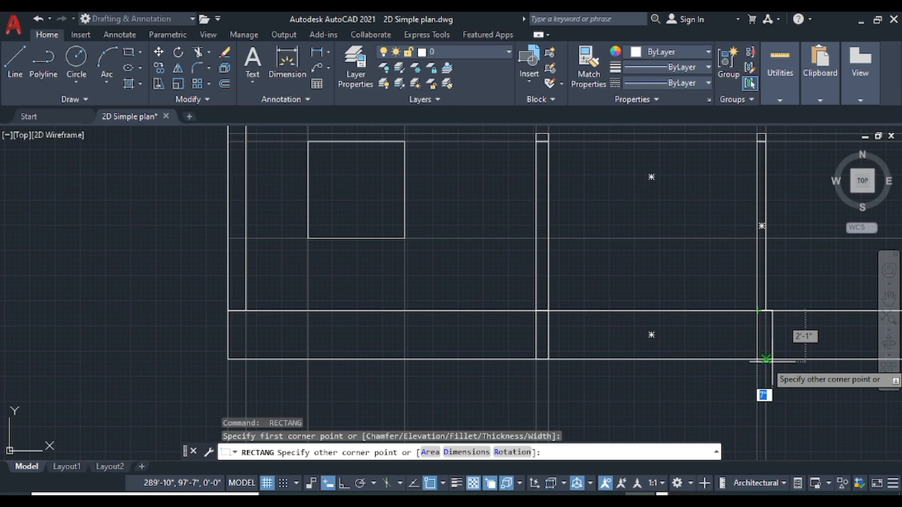
click(766, 360)
- Draw a 9" by 2' rectangle in the base band beneath the kitchen-side outer wall
key(Return)
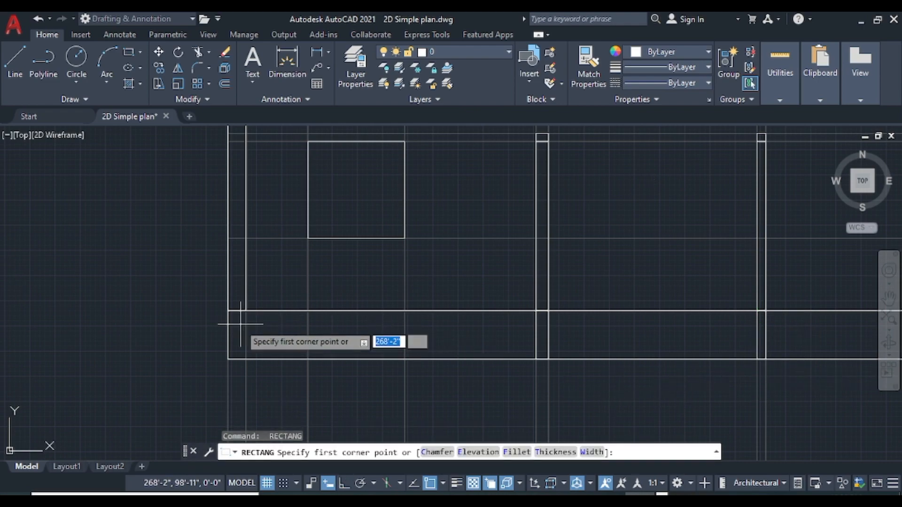
click(228, 310)
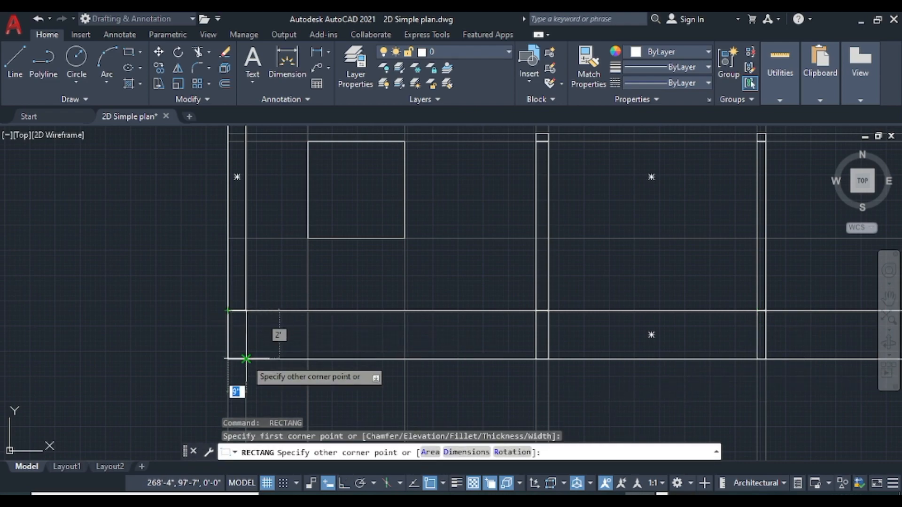
click(246, 360)
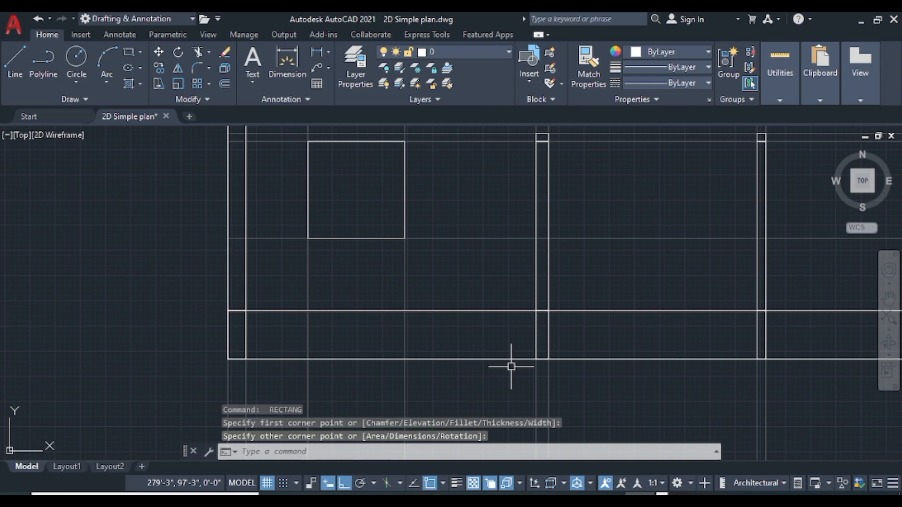
scroll(512, 367, up, 2)
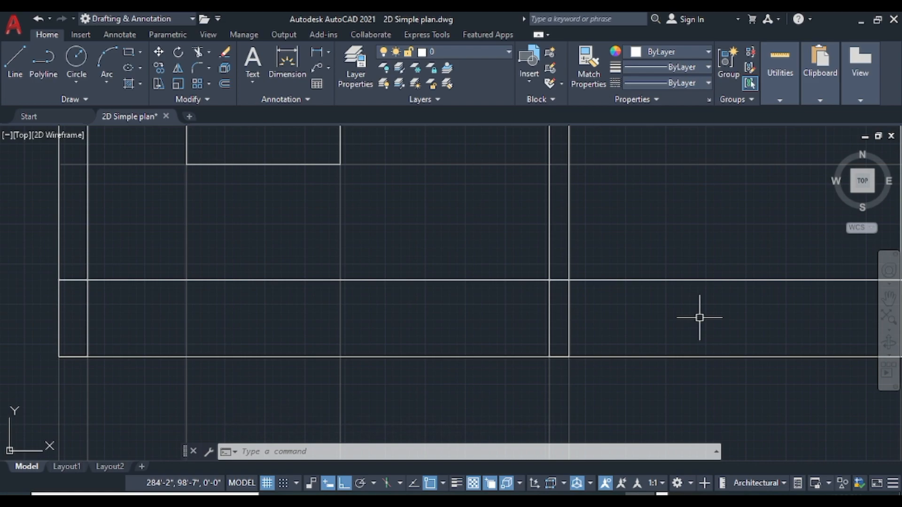
- Draw a matching rectangle in the base band beneath the drawing room side's outer wall, down to the band's outer lower corner
key(Escape)
scroll(700, 320, down, 2)
middle_drag(758, 306, 358, 306)
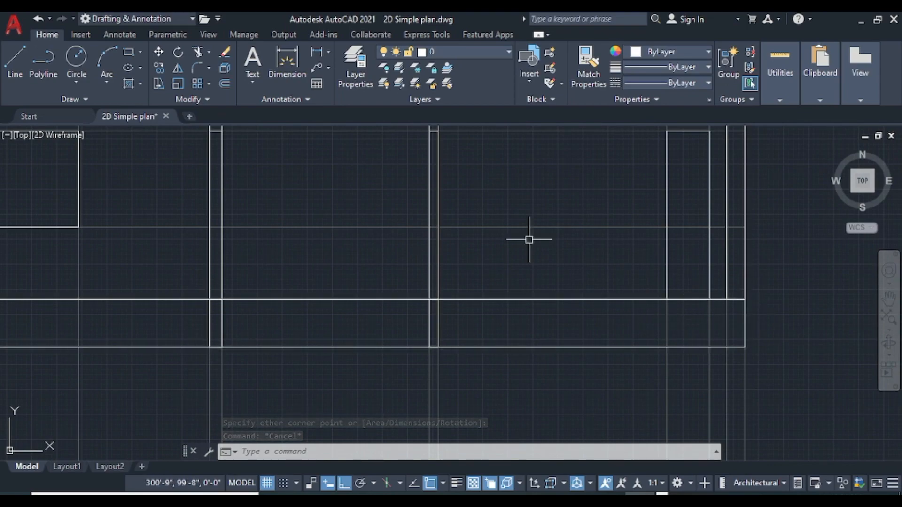
click(128, 52)
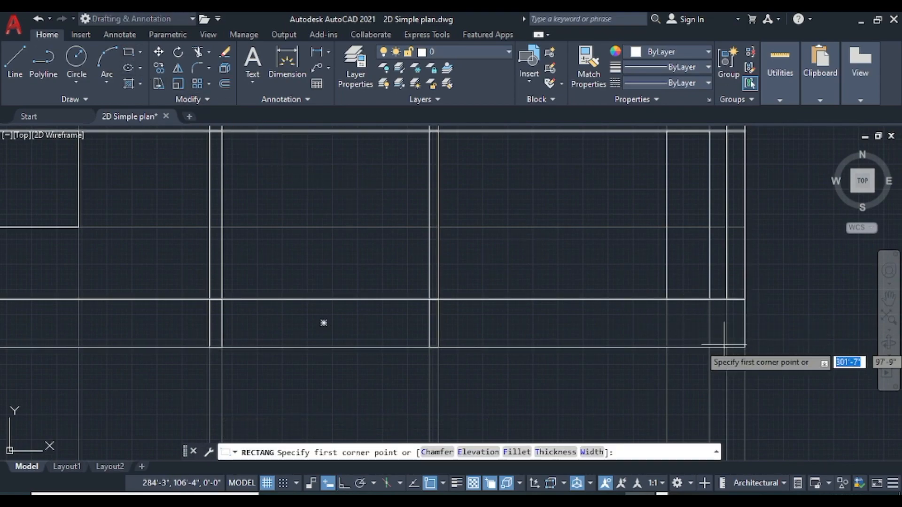
click(727, 298)
click(745, 346)
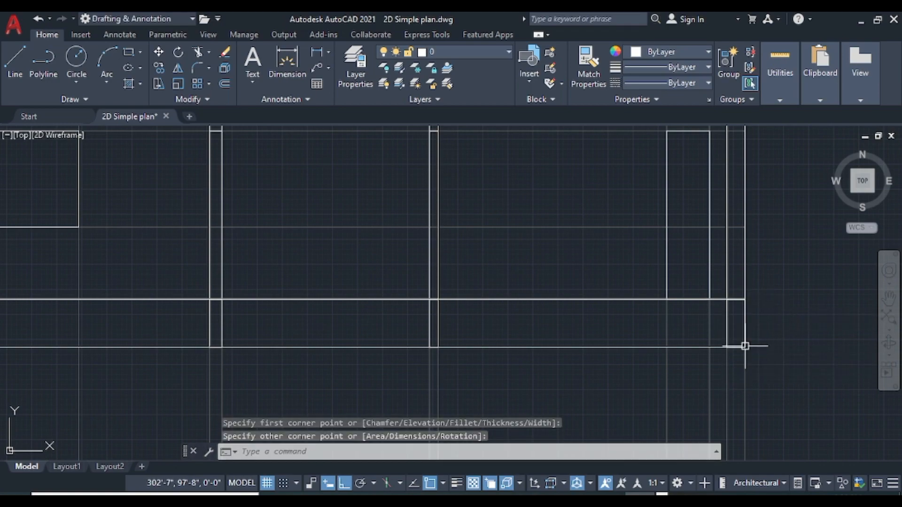
scroll(760, 345, down, 4)
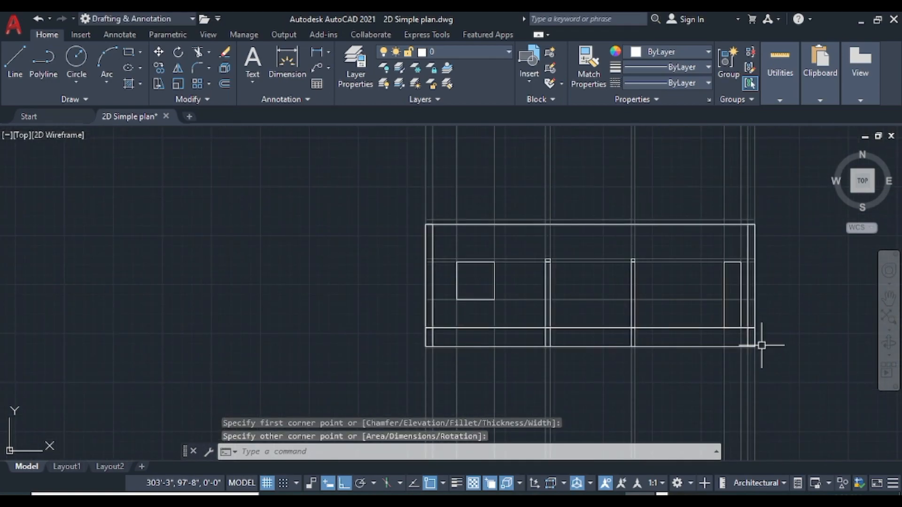
- Draw a 35' by 6" rectangle for the roof slab along the top of the section, between its two horizontal construction lines
click(131, 55)
scroll(424, 216, up, 3)
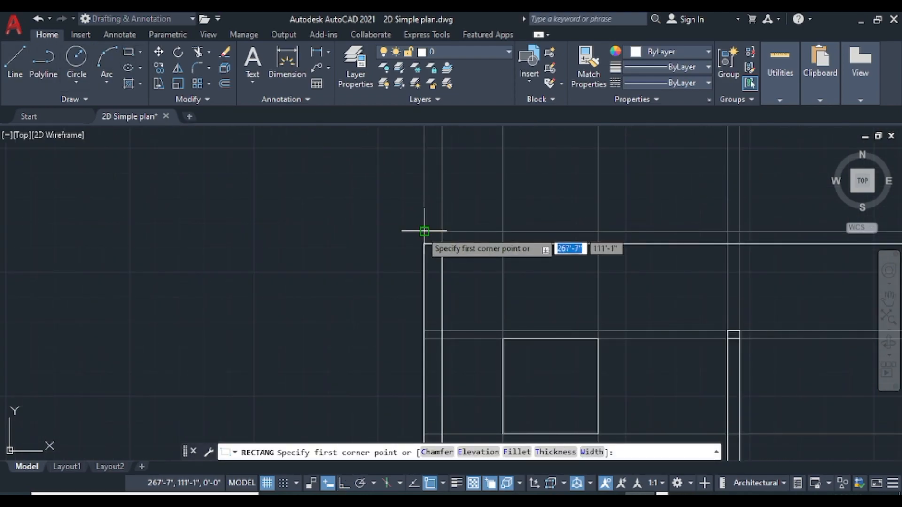
click(424, 231)
scroll(738, 248, down, 4)
middle_drag(739, 249, 327, 277)
scroll(534, 277, up, 3)
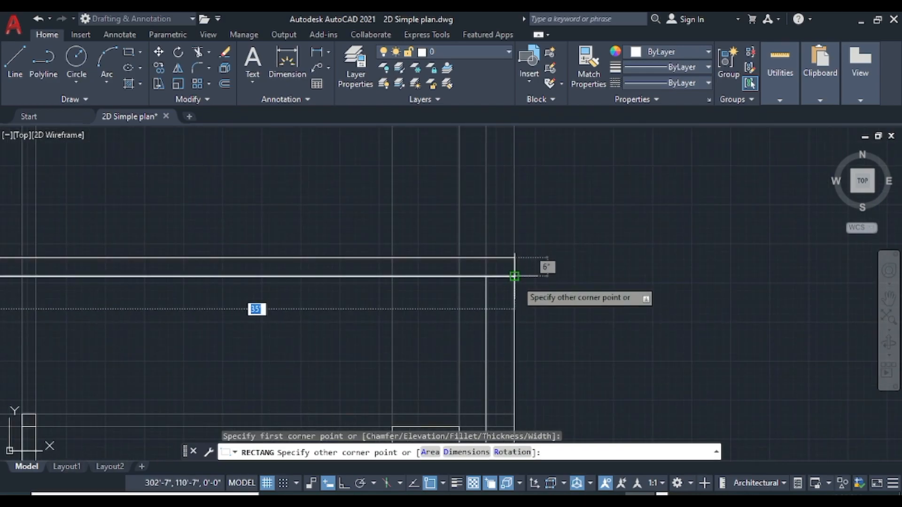
click(515, 275)
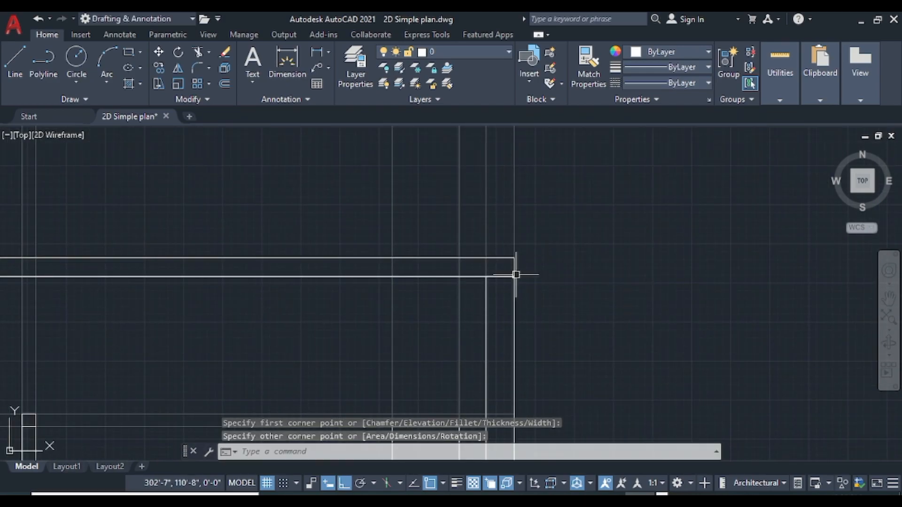
scroll(583, 289, down, 5)
mouse_move(609, 364)
middle_down()
mouse_move(606, 289)
mouse_move(677, 276)
middle_up()
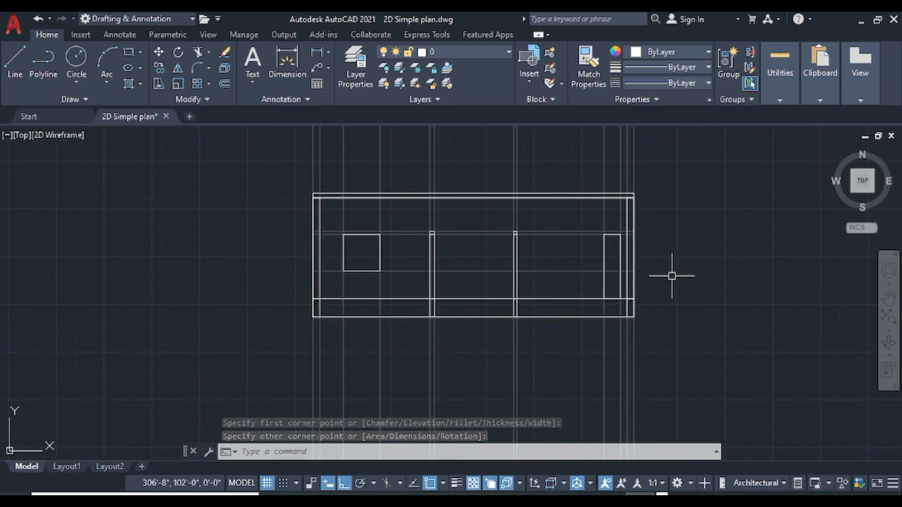
- Make con the current layer for adding construction lines at the plan's bedrooms
scroll(671, 276, down, 4)
mouse_move(597, 323)
middle_down()
mouse_move(550, 242)
mouse_move(465, 188)
middle_up()
scroll(447, 258, up, 4)
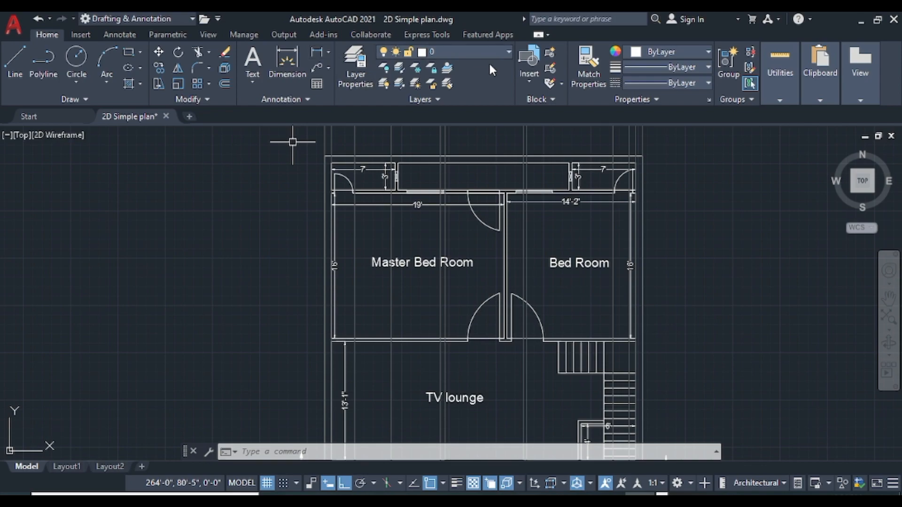
click(507, 52)
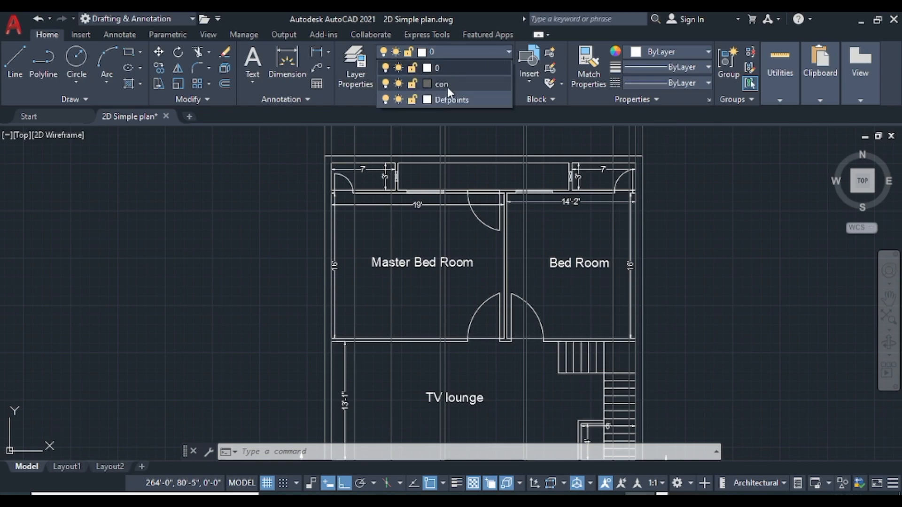
click(447, 86)
- Draw vertical construction lines through both jambs of the Master Bed Room door on the TV lounge wall and the Bed Room door's jamb nearest the partition
click(88, 99)
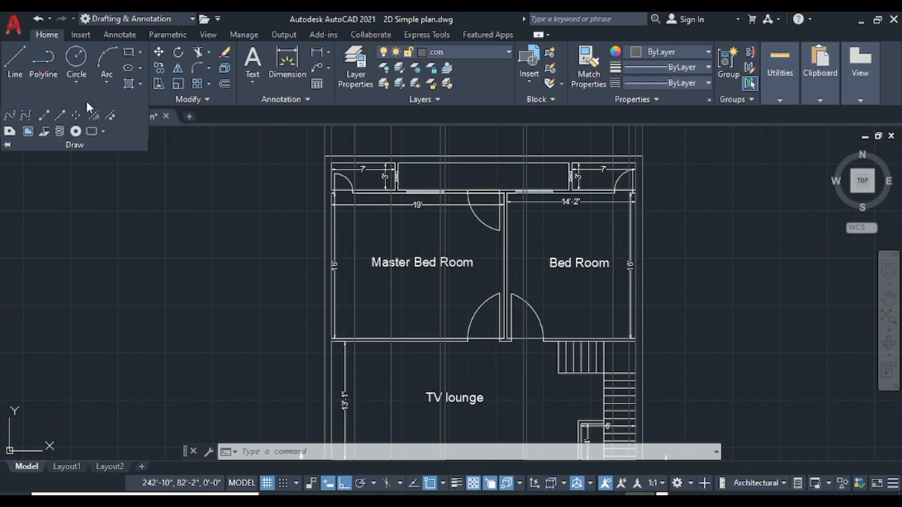
click(41, 116)
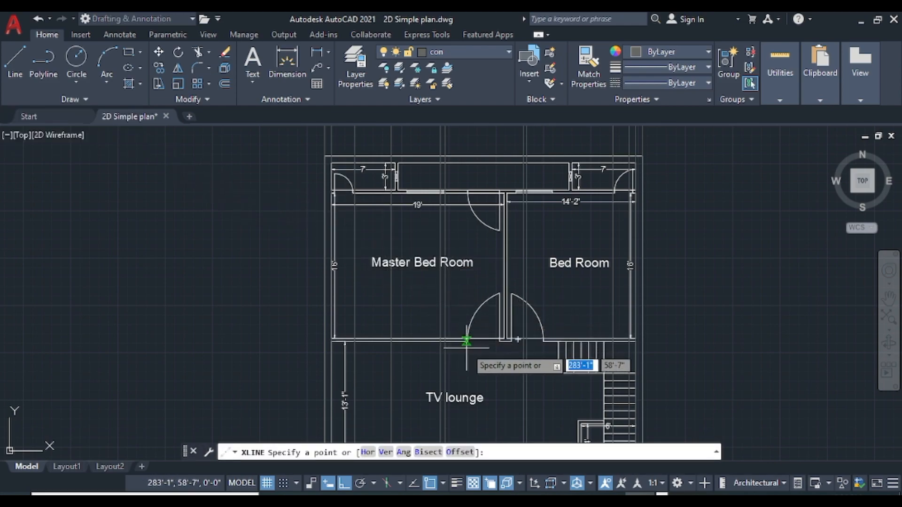
scroll(469, 336, up, 3)
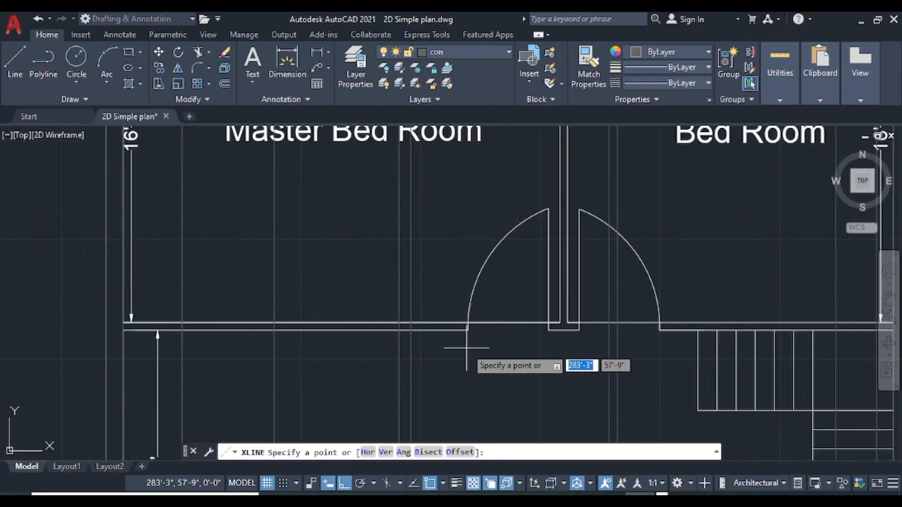
click(386, 453)
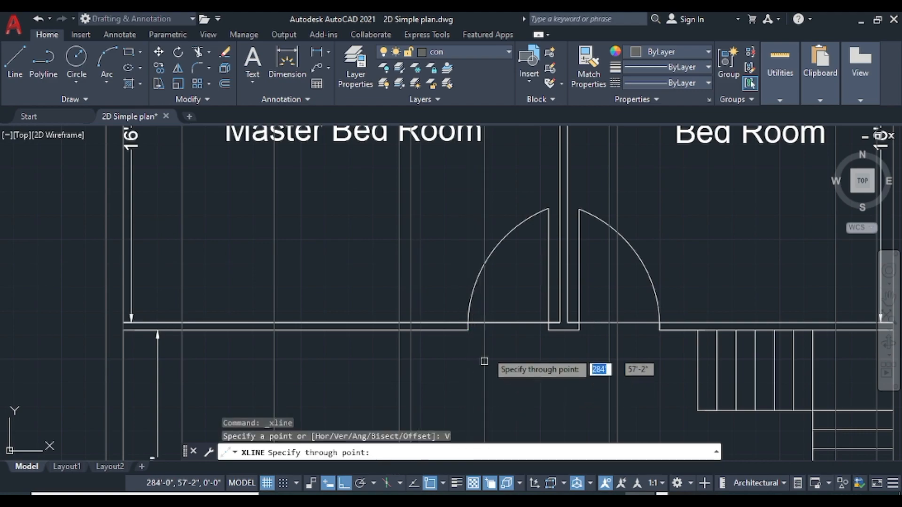
click(548, 331)
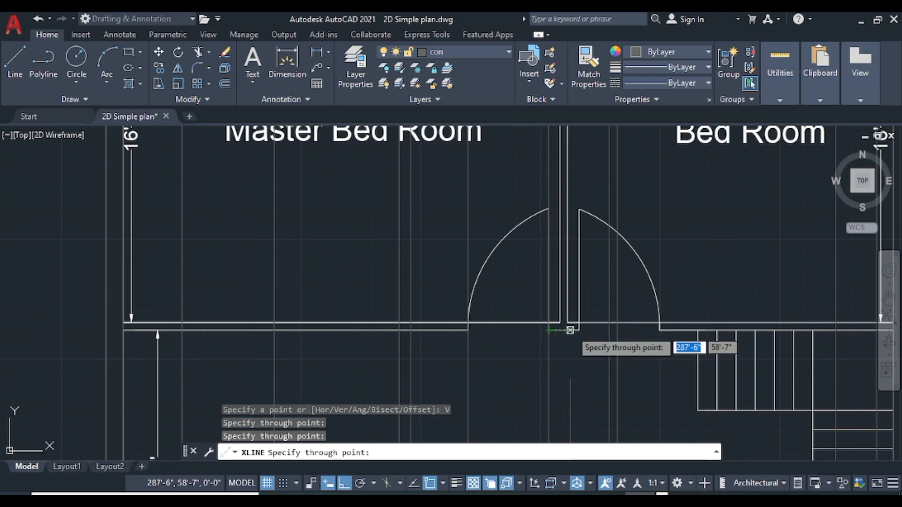
click(578, 330)
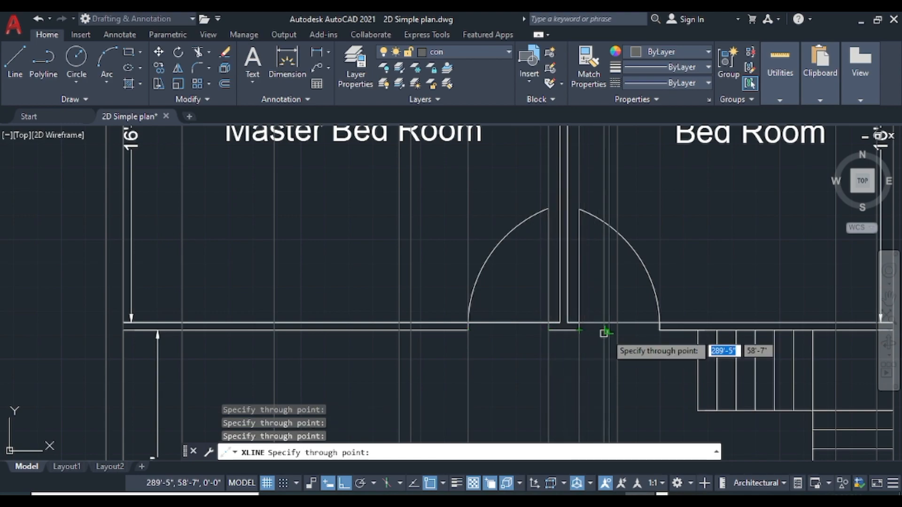
scroll(631, 324, down, 6)
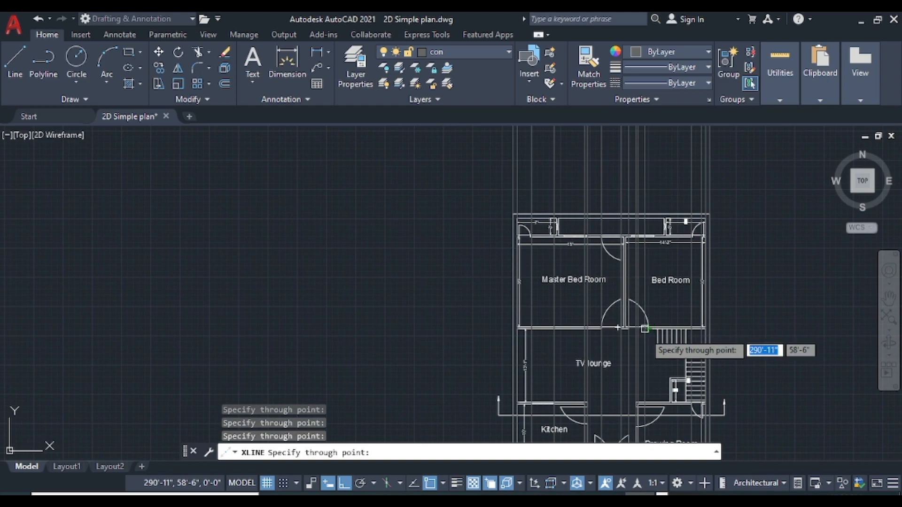
scroll(647, 441, up, 4)
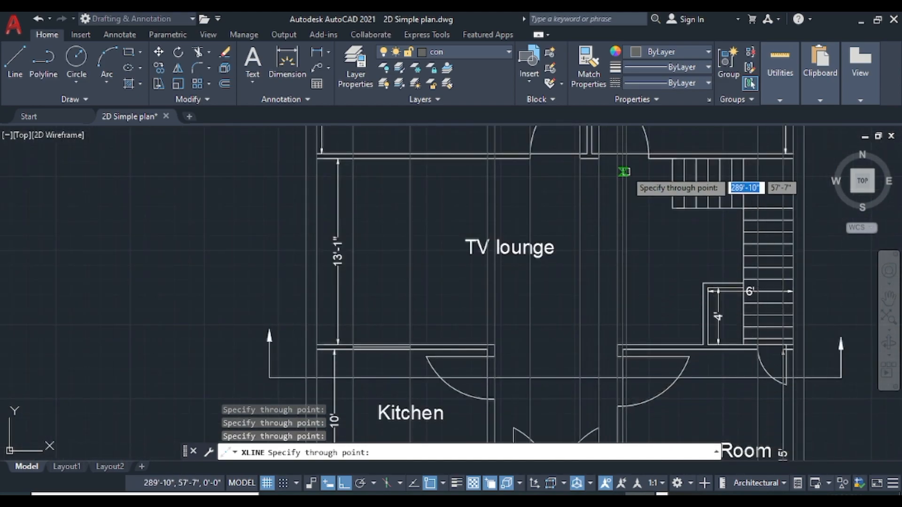
scroll(647, 224, down, 2)
scroll(648, 223, down, 2)
mouse_move(648, 223)
middle_down()
mouse_move(608, 422)
mouse_move(607, 490)
middle_up()
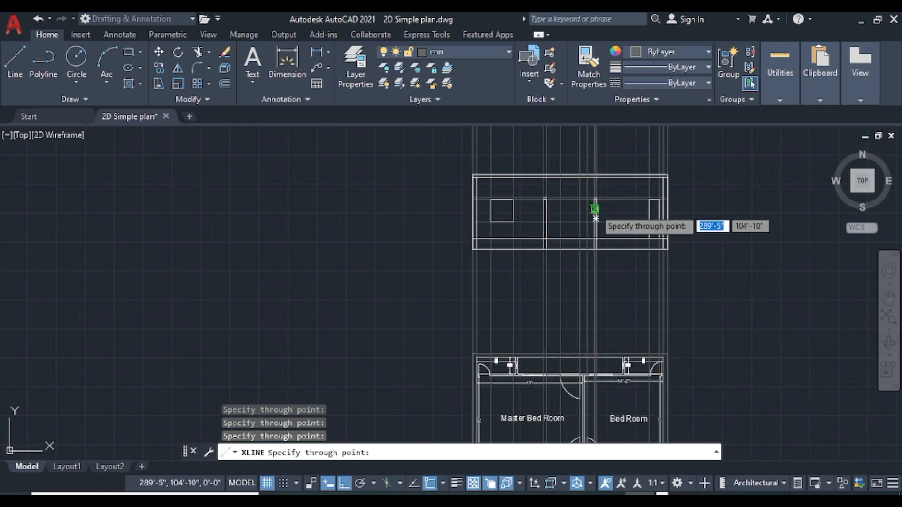
key(Escape)
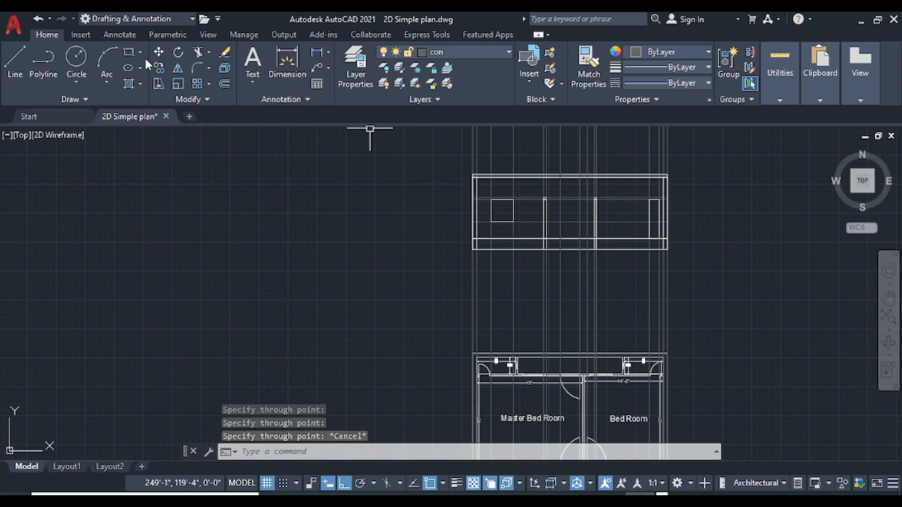
- Draw a rectangle for the Master Bed Room door between its construction lines, from the lintel's underside to the base band's upper edge
click(128, 53)
scroll(544, 178, up, 4)
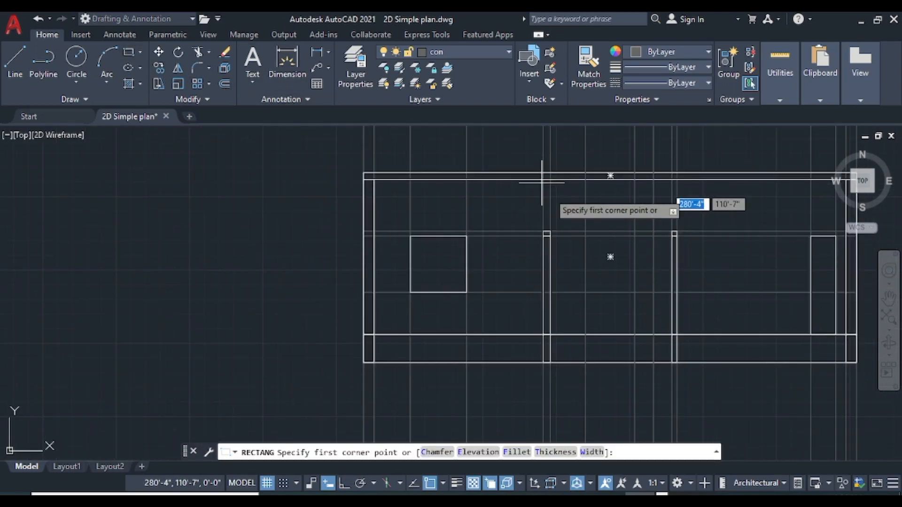
scroll(606, 240, up, 2)
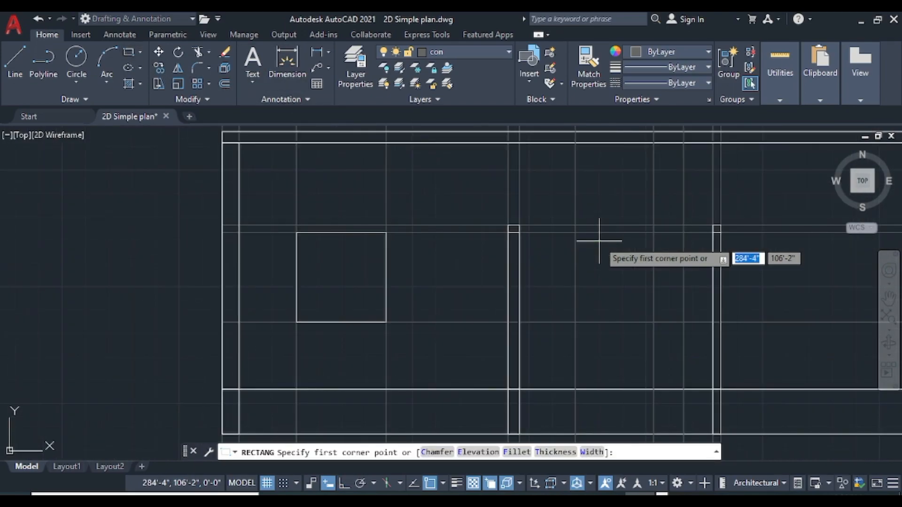
click(575, 232)
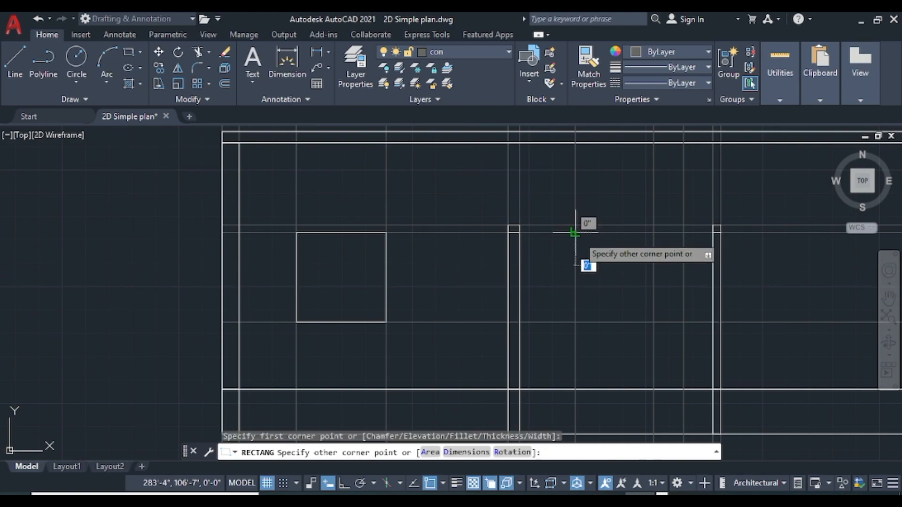
click(653, 389)
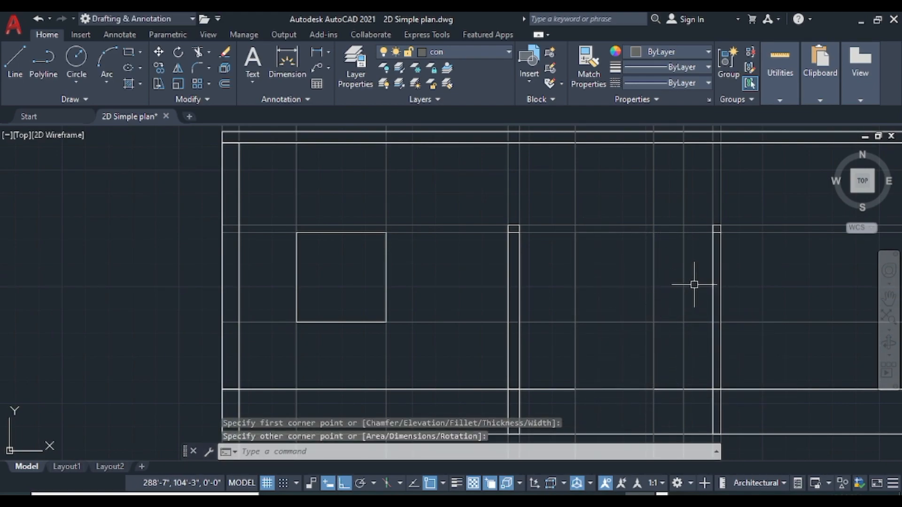
- Make 0 the current layer and draw a 3'-6" by 7' rectangle for the Master Bed Room door, standing on the base band
click(504, 51)
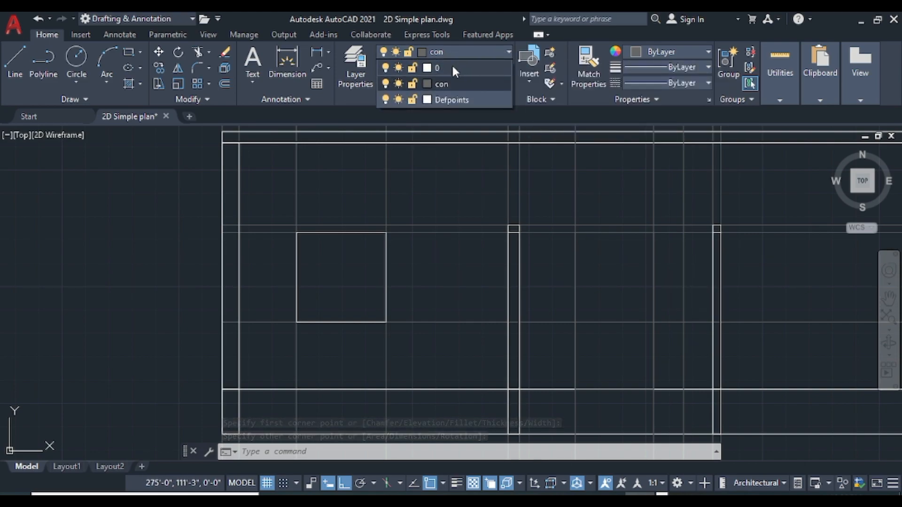
click(452, 67)
click(129, 52)
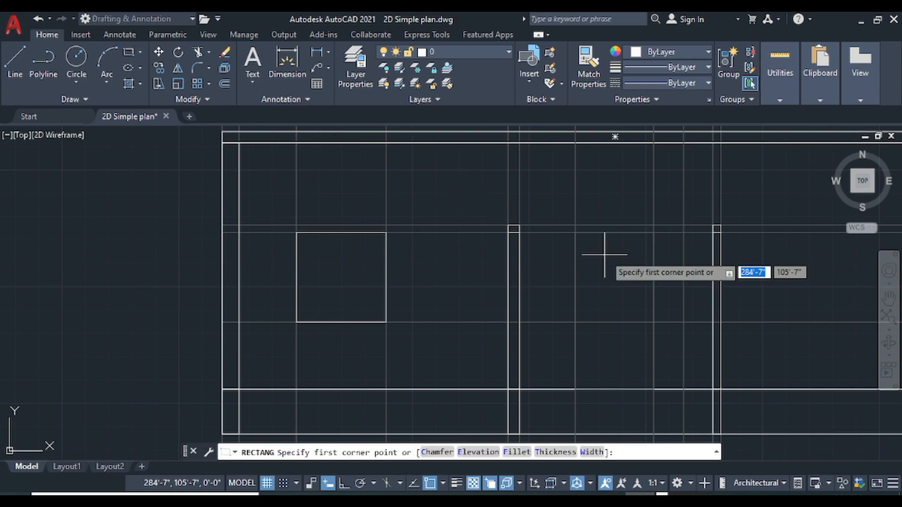
click(576, 232)
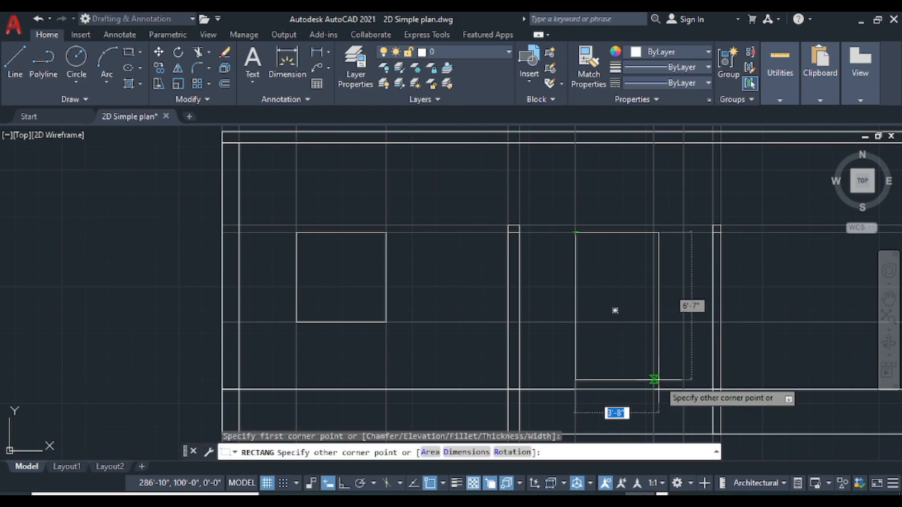
scroll(654, 388, down, 2)
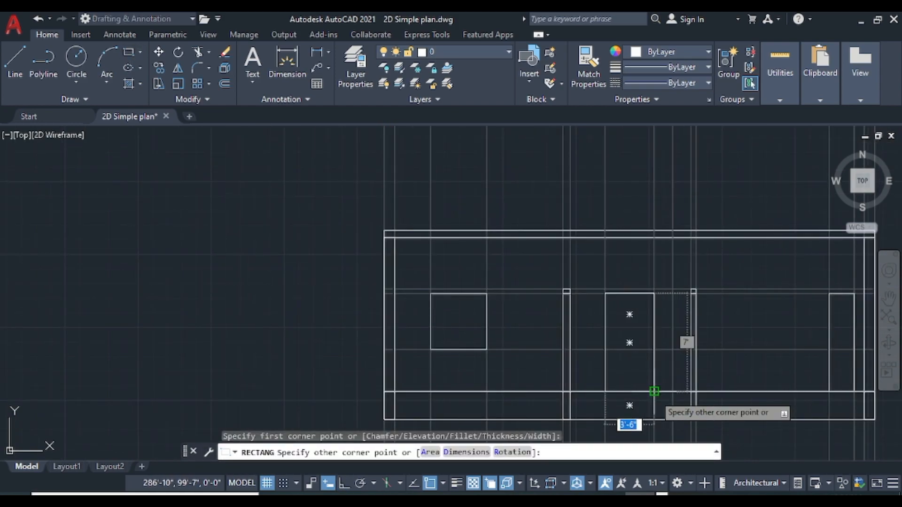
click(654, 391)
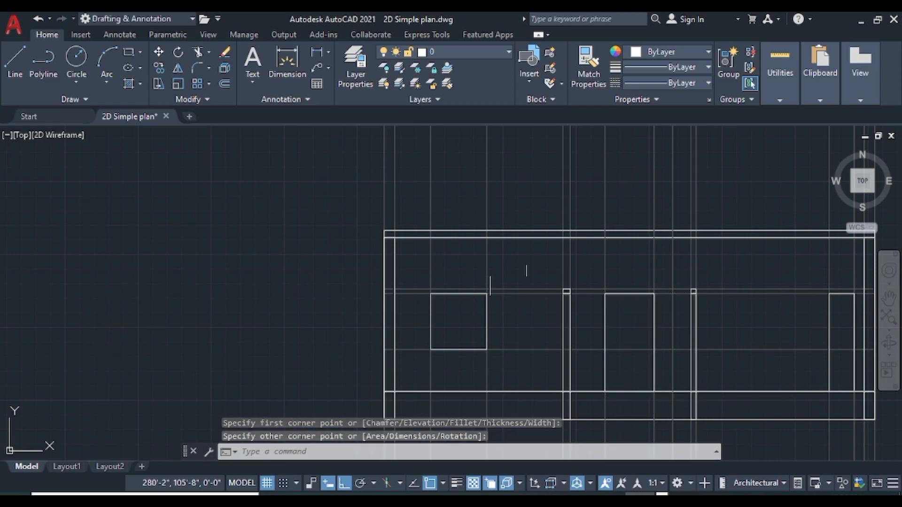
- Draw the Bed Room door's visible part as a rectangle about 1'-3" wide, from lintel underside to base band, against the adjacent inner wall
click(131, 54)
scroll(664, 305, up, 3)
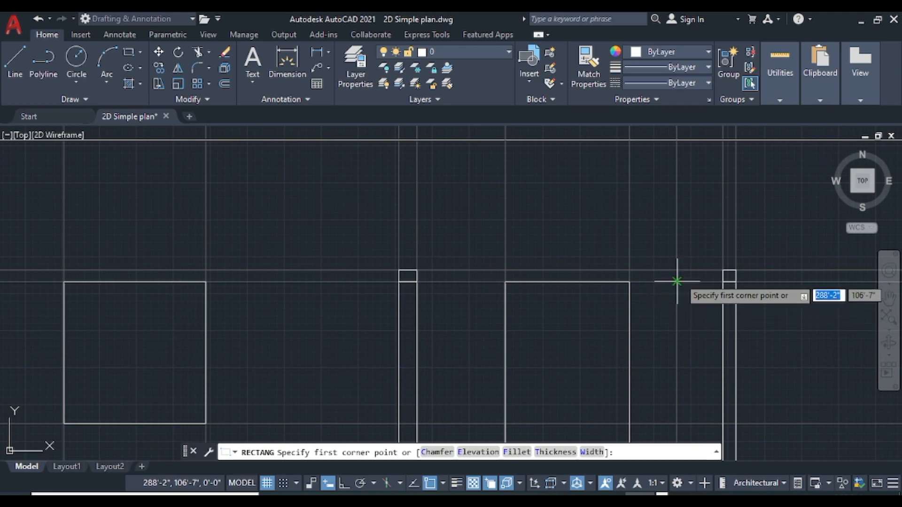
click(677, 281)
mouse_move(721, 368)
middle_down()
mouse_move(722, 347)
mouse_move(670, 256)
middle_up()
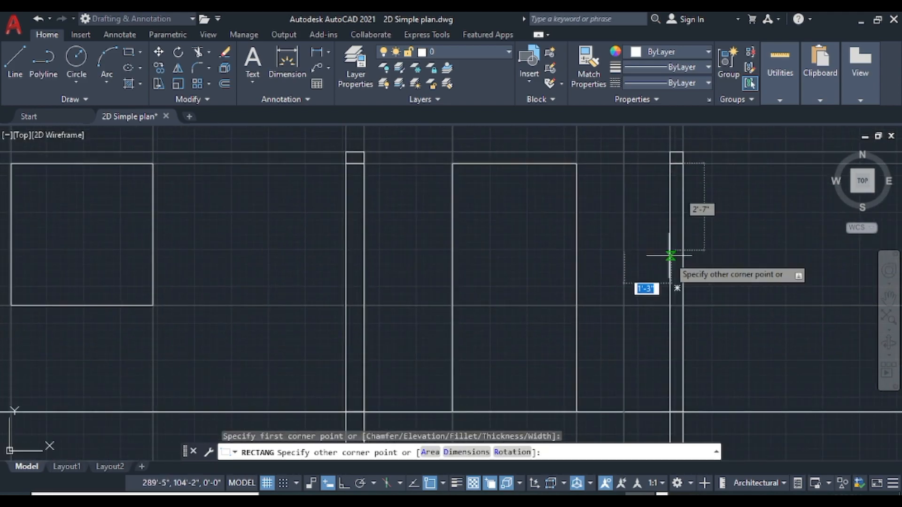
click(667, 412)
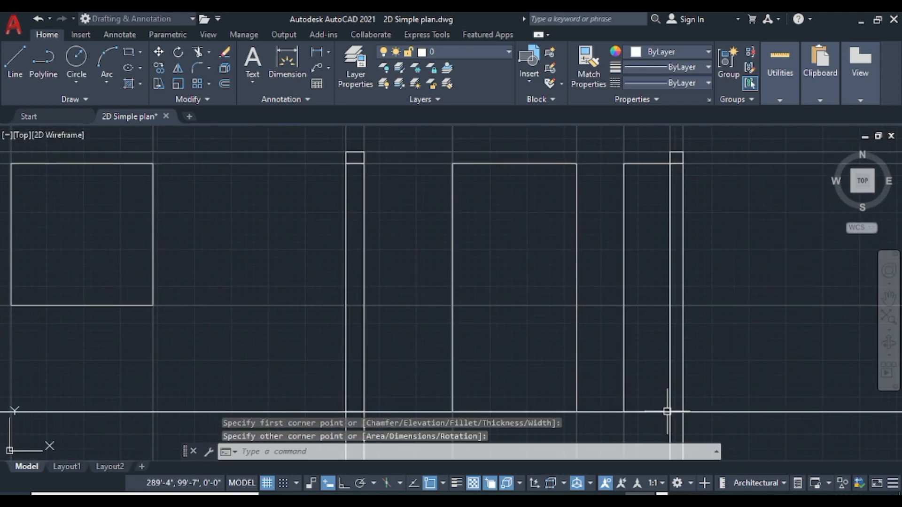
key(Escape)
- Erase all the vertical construction lines running through the section
scroll(698, 365, down, 5)
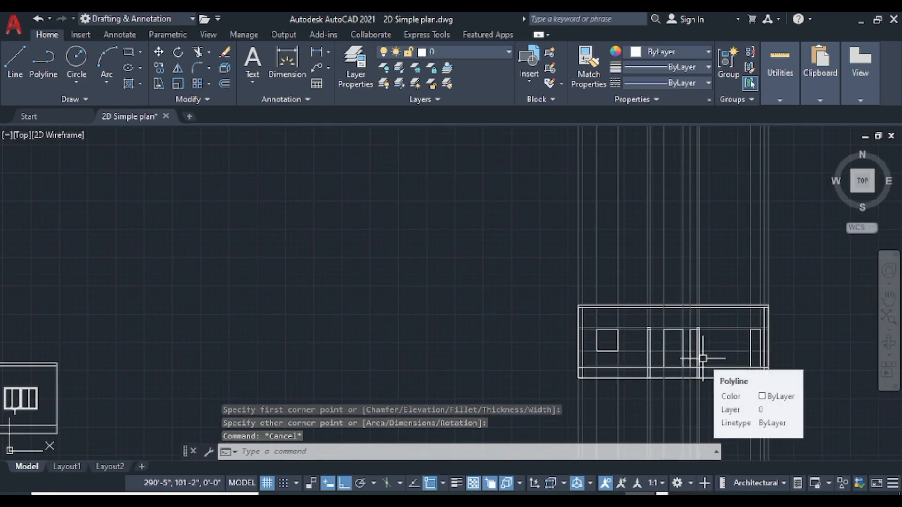
scroll(761, 317, up, 3)
scroll(806, 236, down, 3)
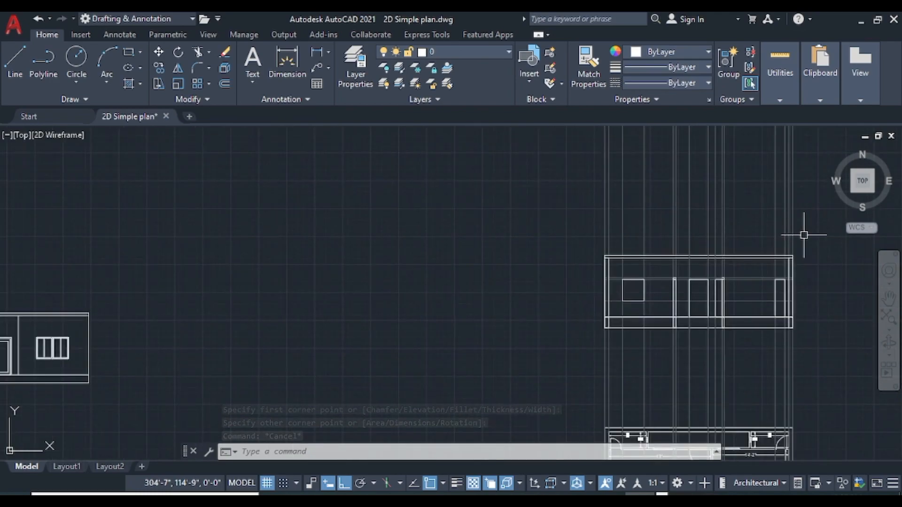
middle_drag(808, 186, 639, 247)
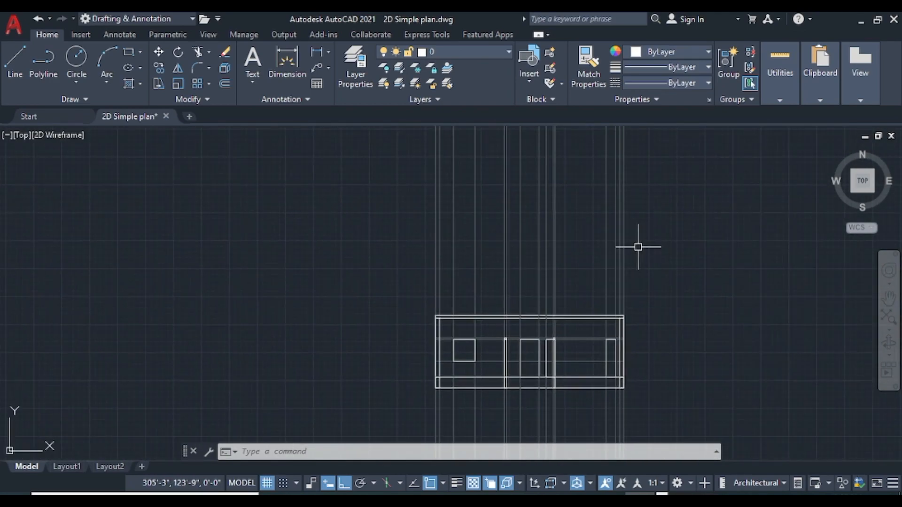
click(692, 195)
click(369, 257)
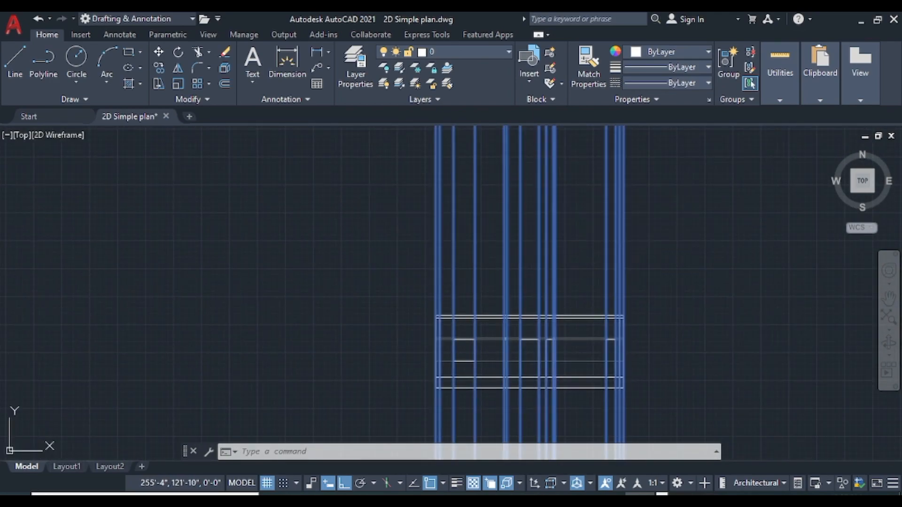
key(Delete)
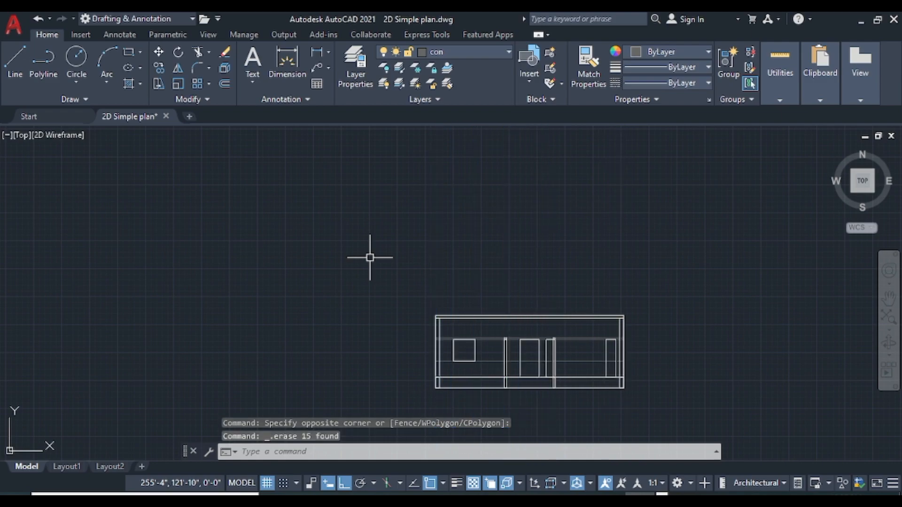
- Erase the three horizontal construction lines at the lintel and window sill levels across the section
scroll(565, 376, up, 5)
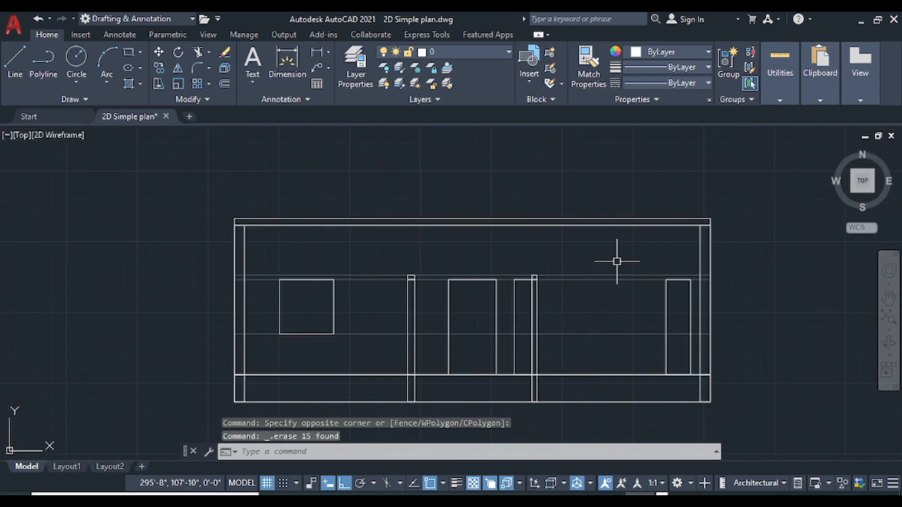
click(625, 247)
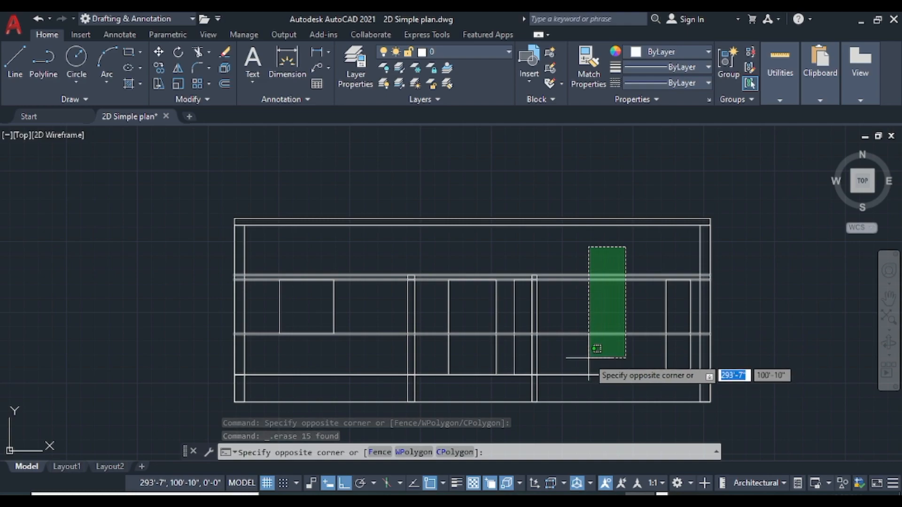
click(589, 358)
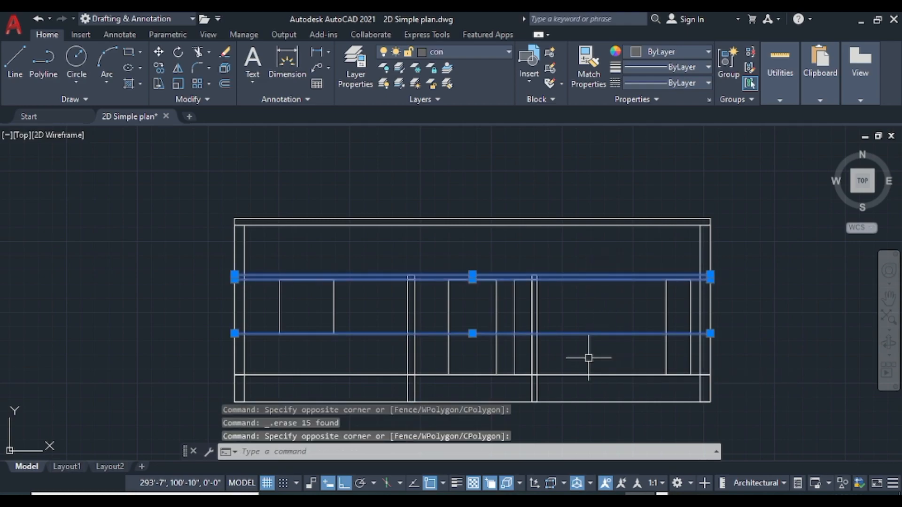
key(Delete)
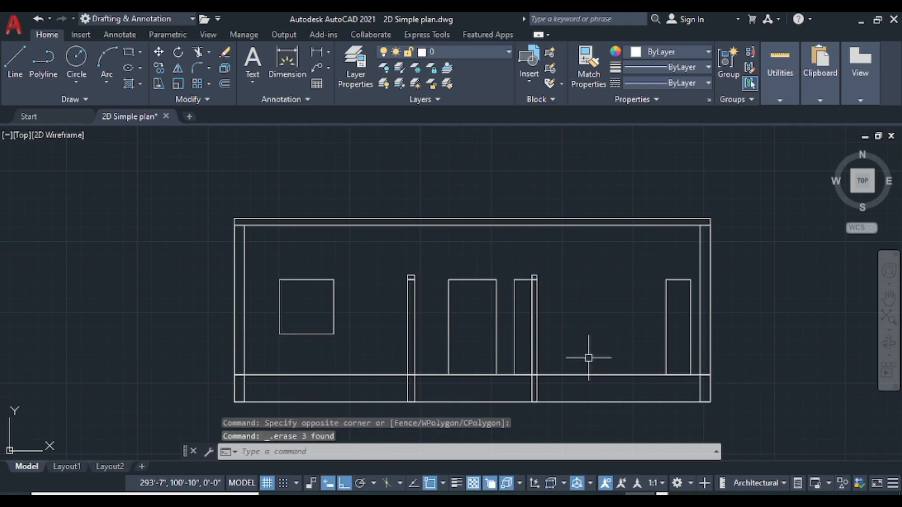
scroll(588, 359, up, 2)
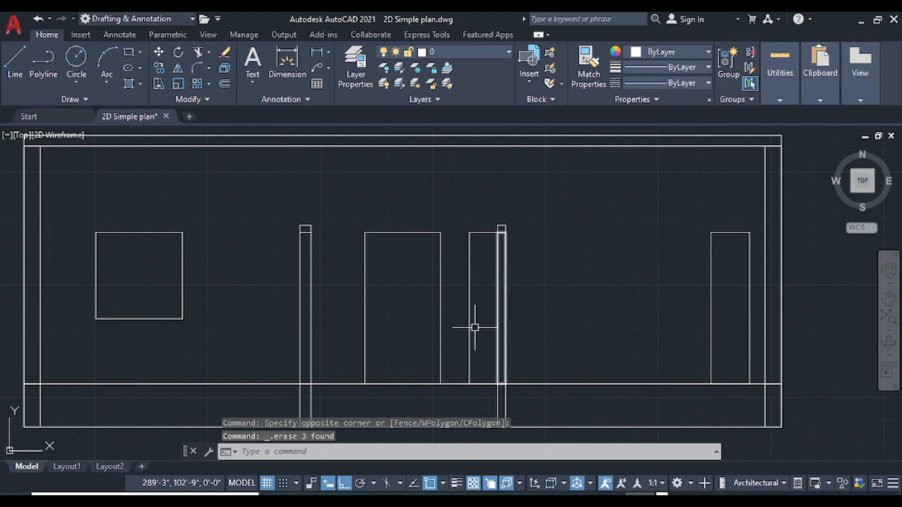
scroll(574, 270, down, 2)
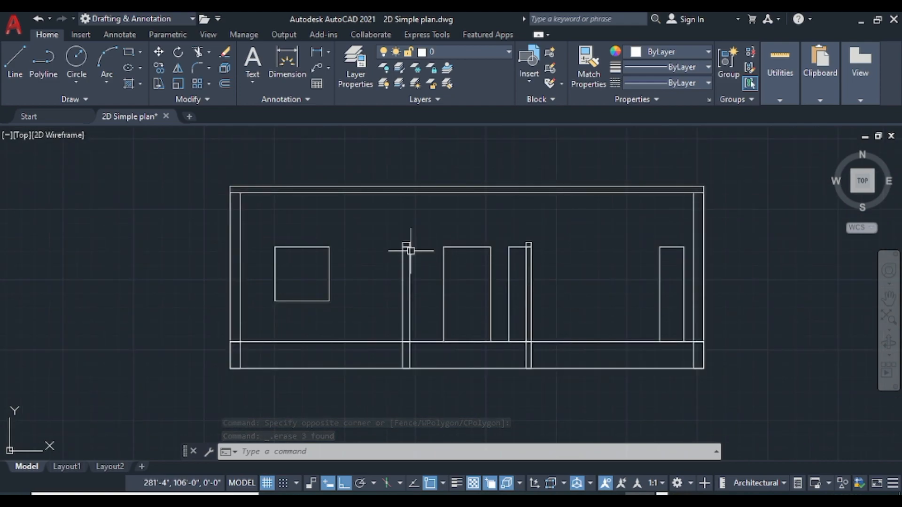
- Draw two vertical lines from the lintel's upper corners to the roof slab's underside, above the inner wall between window and Master Bed Room door
scroll(405, 259, up, 2)
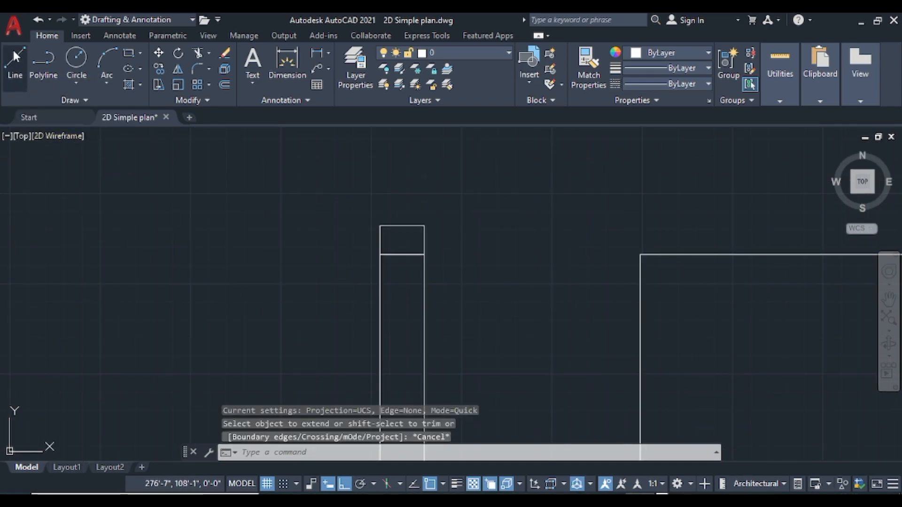
click(14, 56)
click(380, 226)
middle_drag(370, 155, 405, 327)
scroll(405, 327, down, 4)
scroll(419, 246, up, 2)
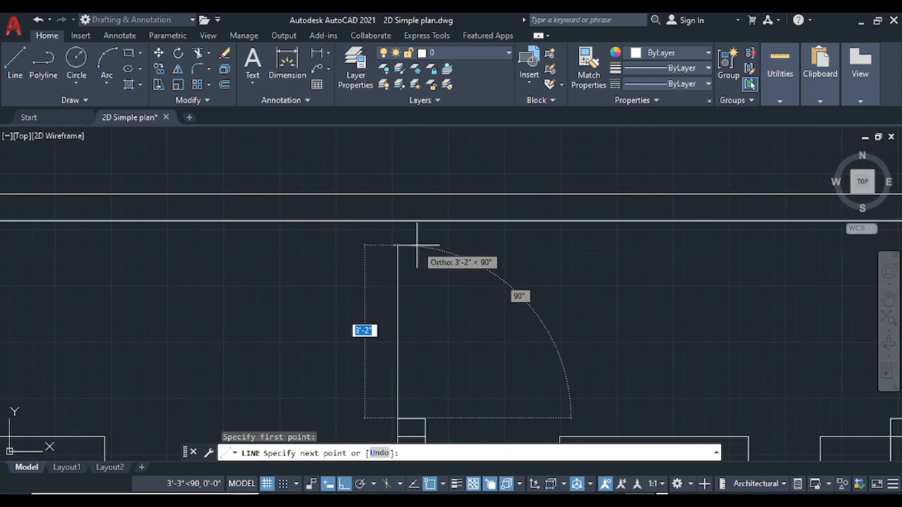
click(396, 221)
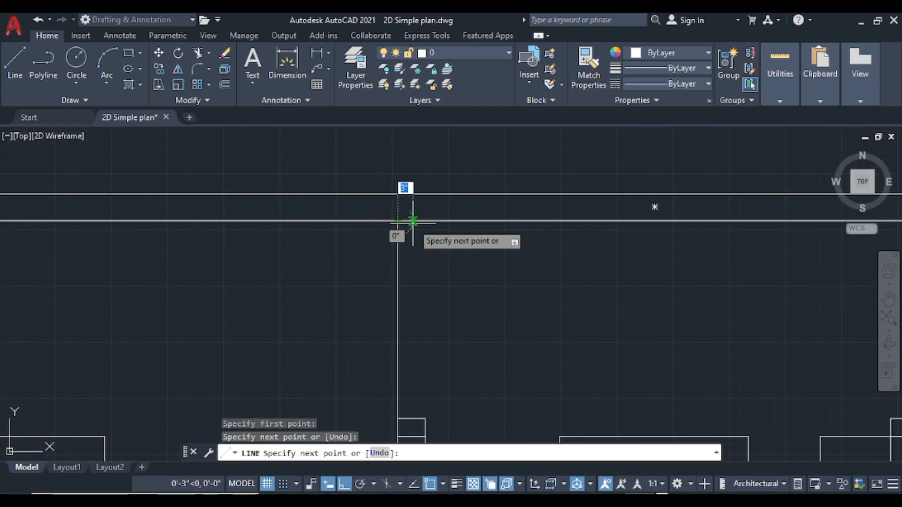
key(Escape)
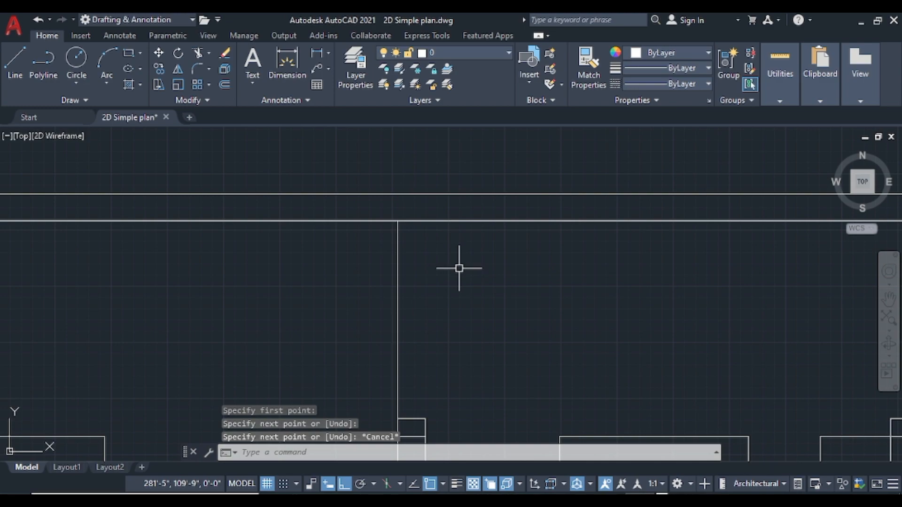
key(Return)
click(426, 418)
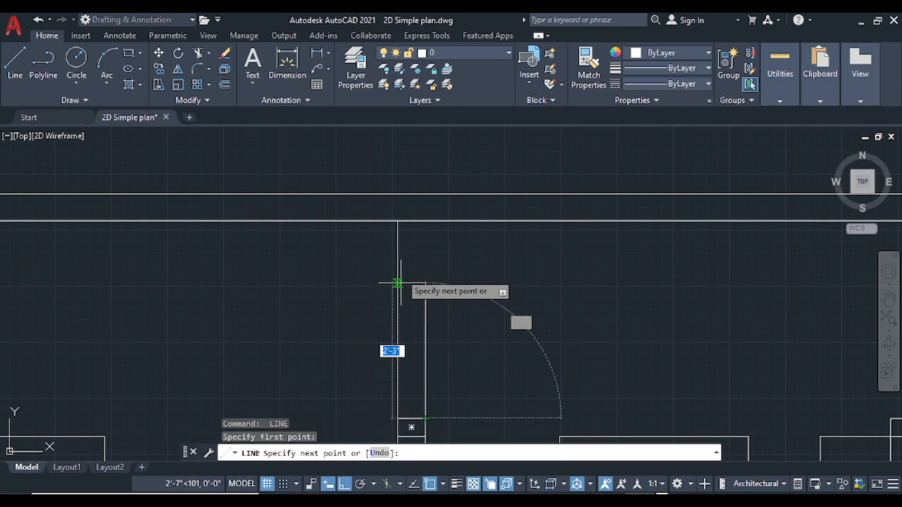
click(426, 221)
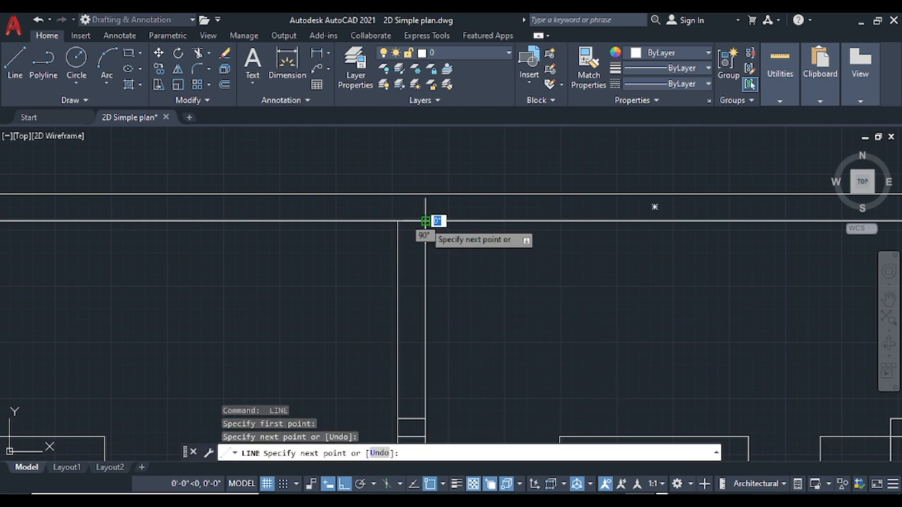
key(Escape)
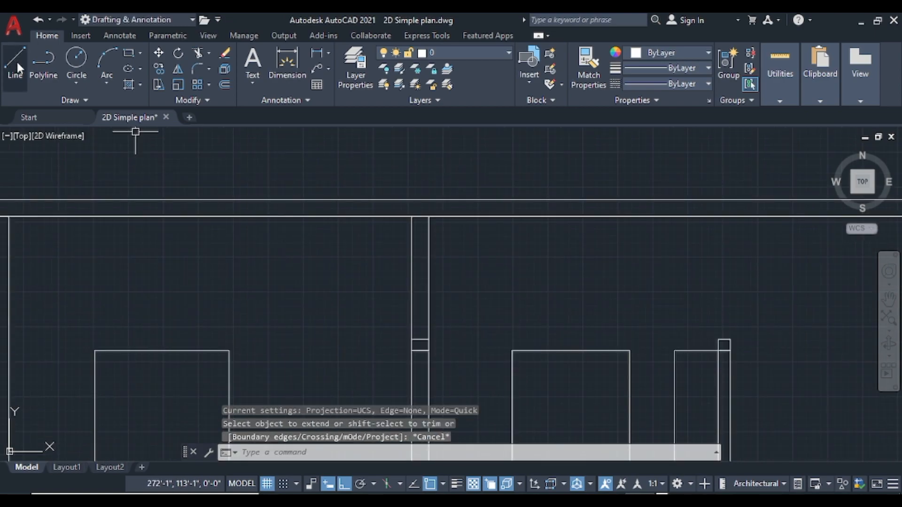
- Draw two 3'-8" vertical lines from the lintel's upper corners to the roof slab's underside, above the inner wall beside the Bed Room door
click(16, 66)
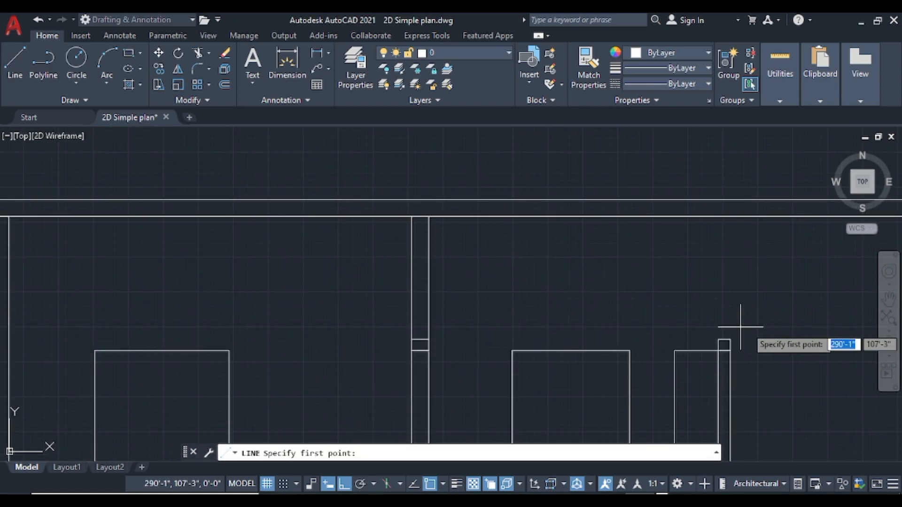
click(719, 339)
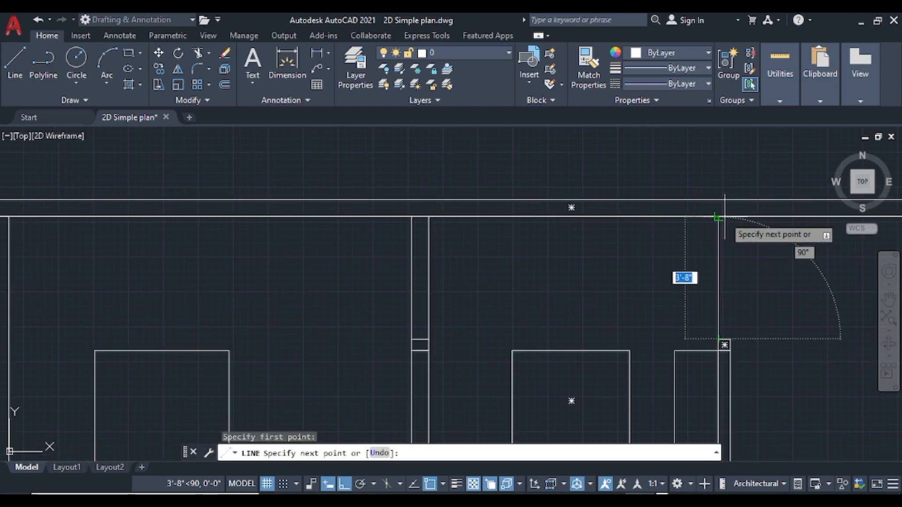
click(719, 216)
key(Escape)
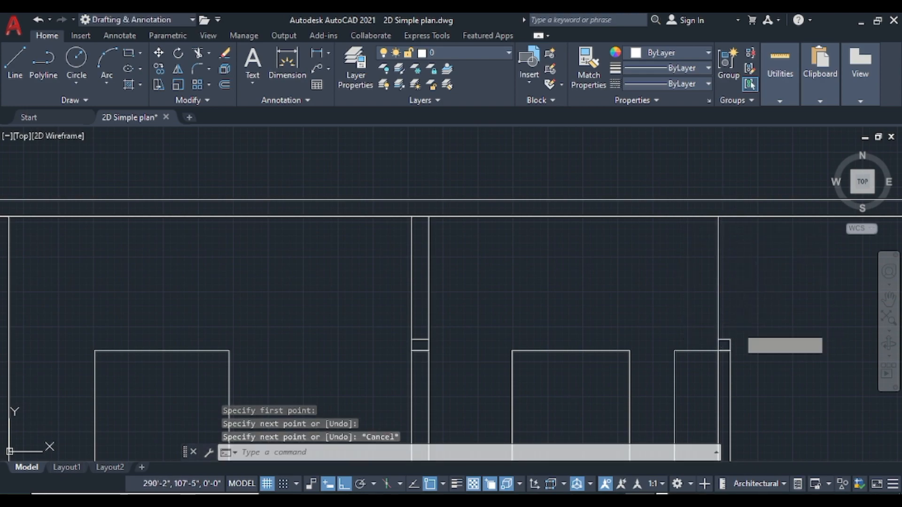
key(space)
click(730, 339)
click(730, 216)
key(Escape)
scroll(736, 256, down, 2)
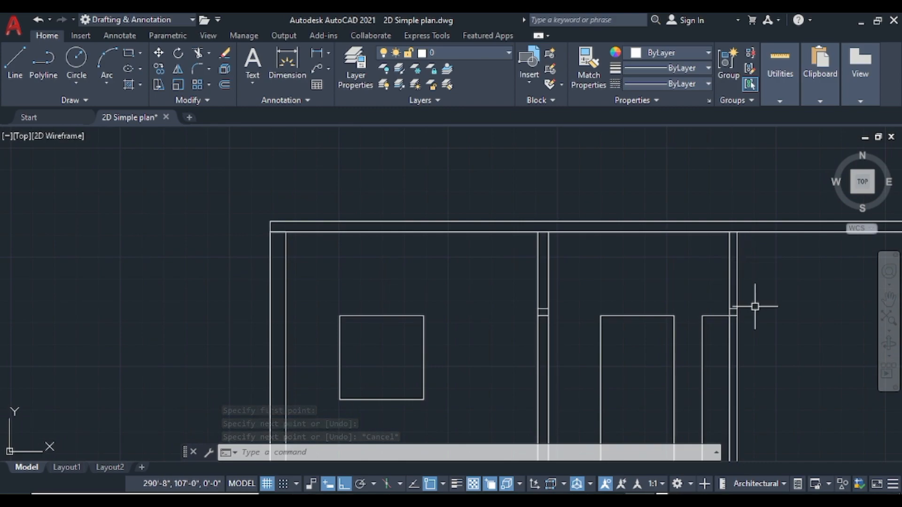
mouse_move(622, 371)
middle_down()
mouse_move(489, 289)
mouse_move(469, 252)
middle_up()
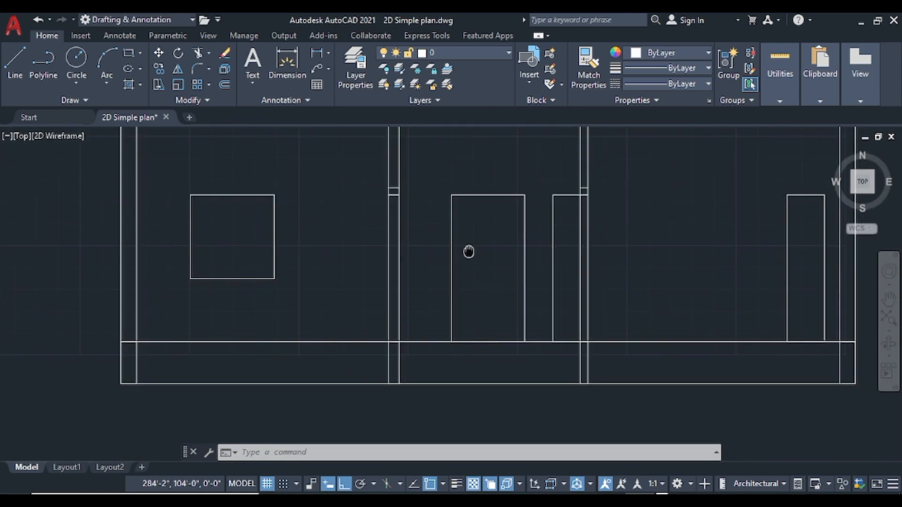
- Draw a window rectangle about 3'-10" long across the full thickness of the Kitchen's outer side wall in the plan, spanning the section line
scroll(469, 249, down, 2)
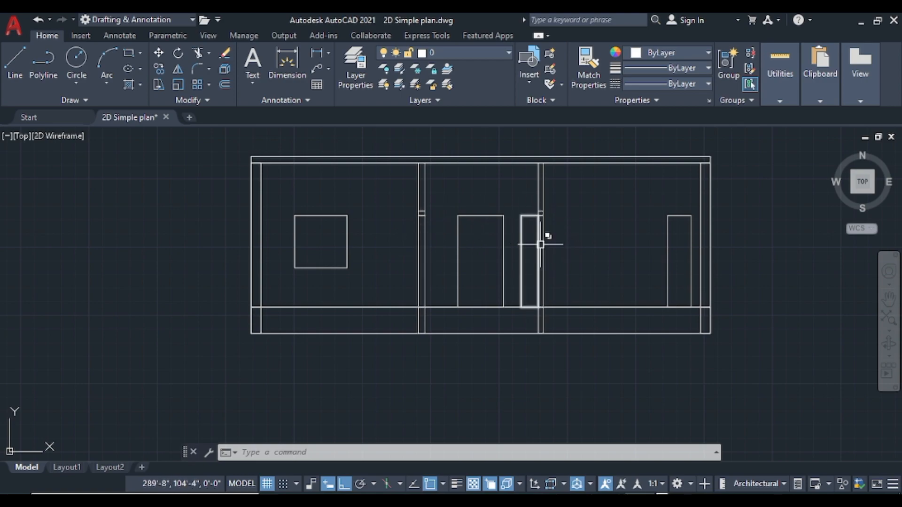
scroll(540, 240, up, 2)
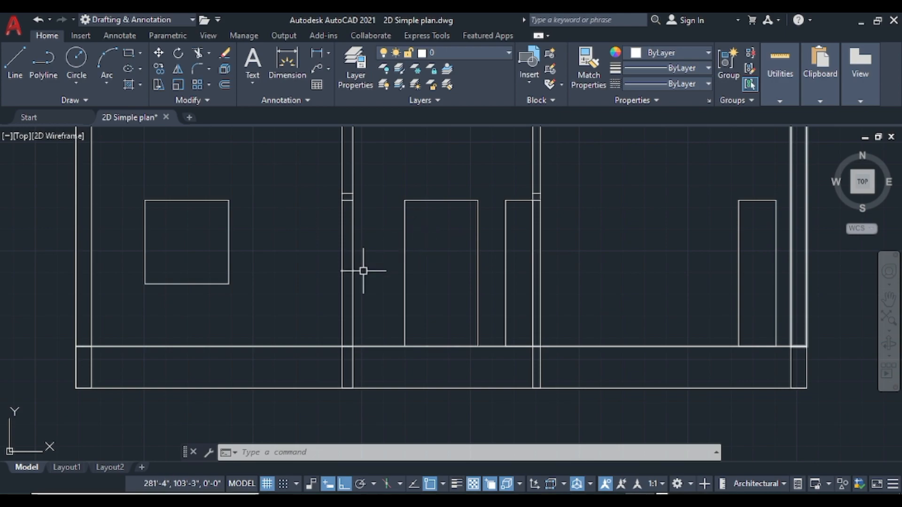
scroll(503, 273, down, 1)
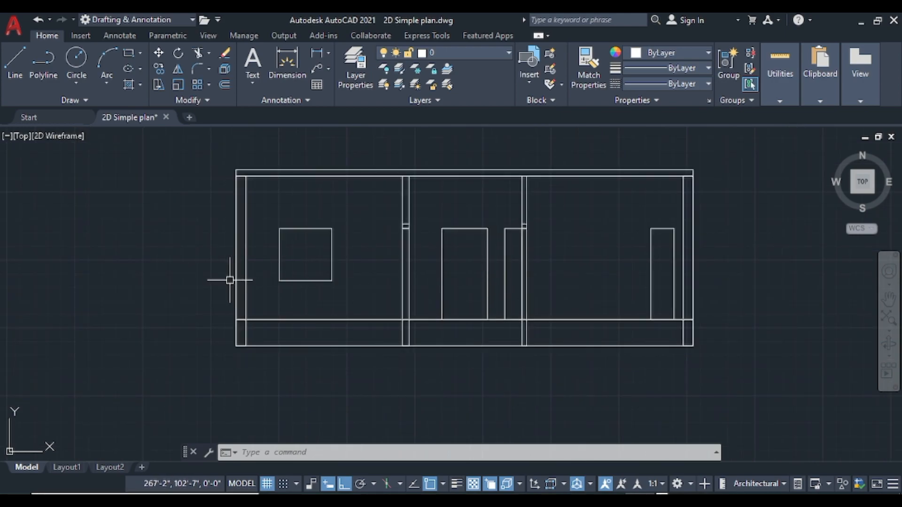
scroll(387, 250, down, 6)
middle_drag(387, 332, 412, 204)
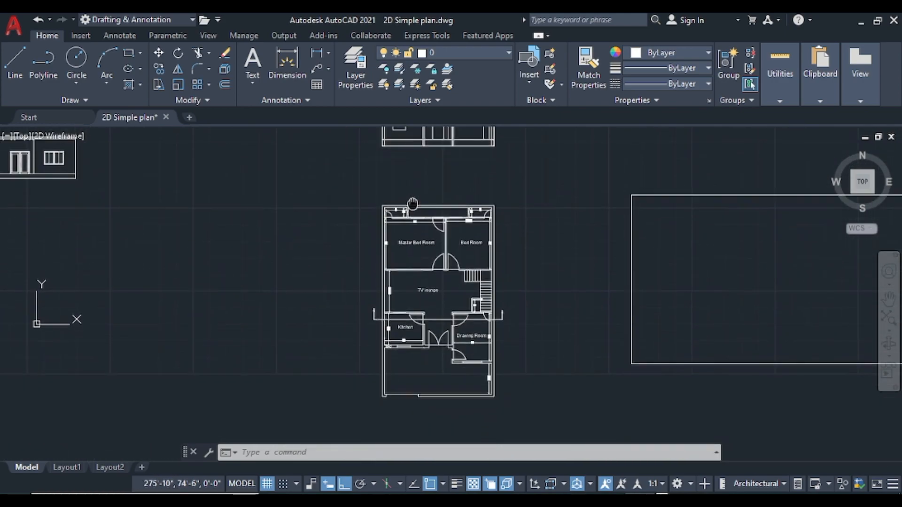
scroll(375, 311, up, 4)
scroll(395, 298, up, 2)
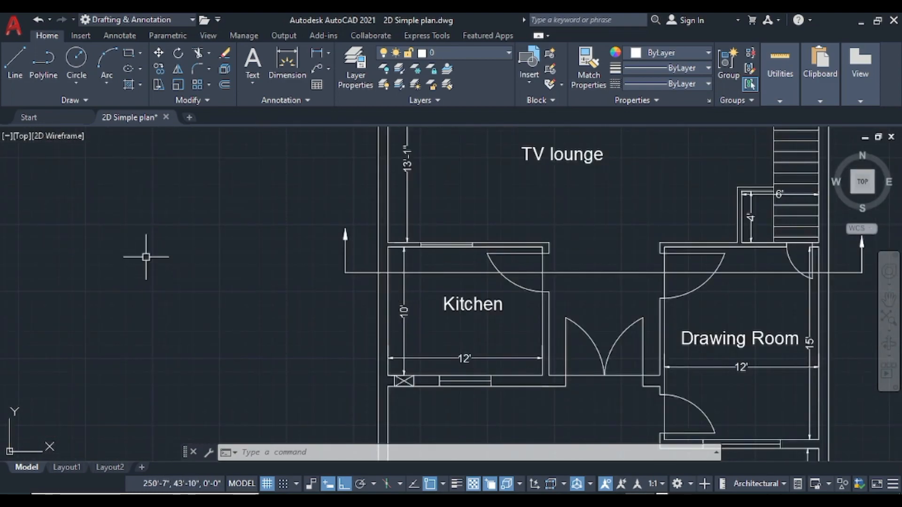
click(129, 57)
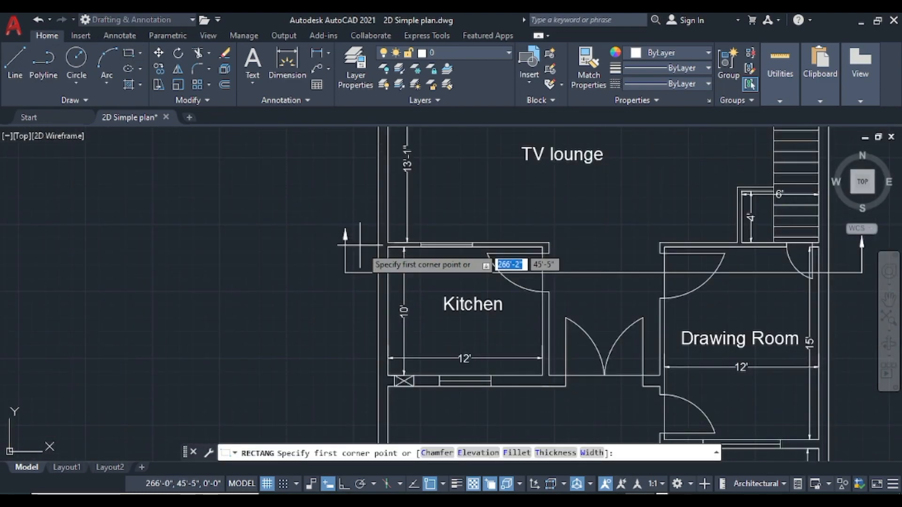
click(388, 264)
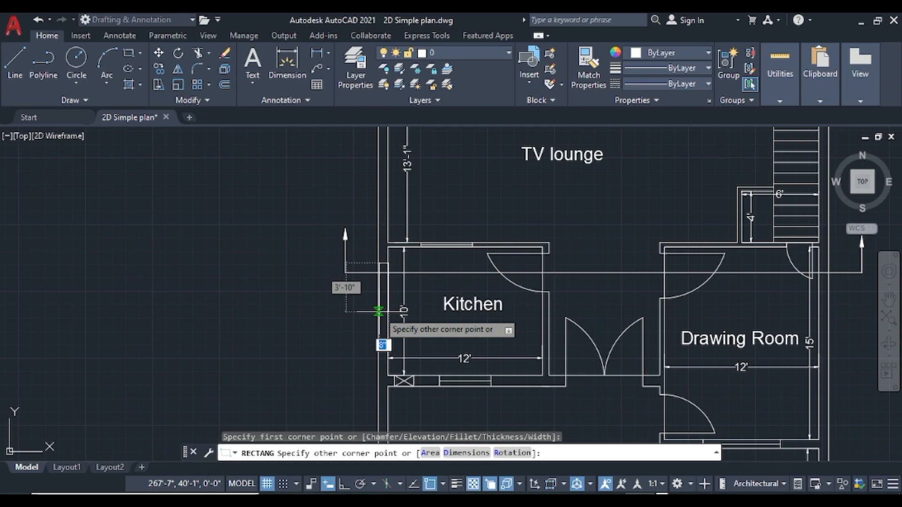
click(378, 312)
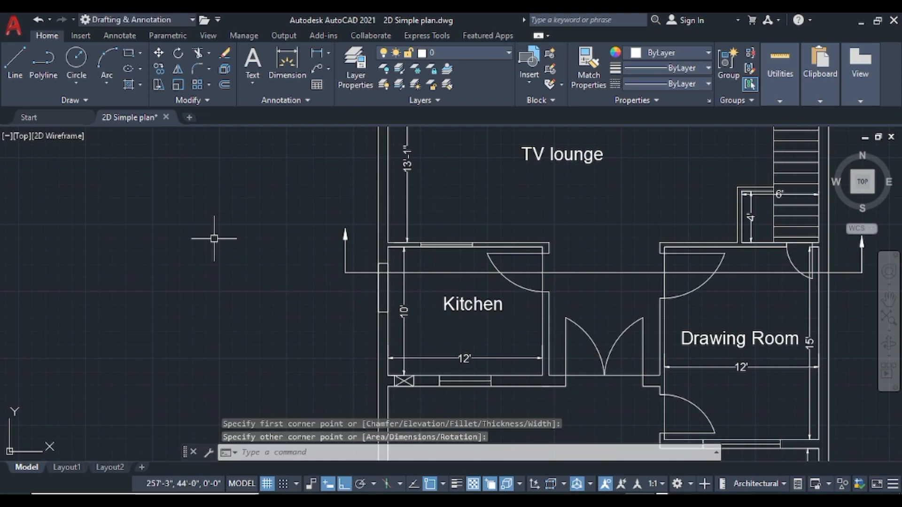
- Draw a 3'-10" vertical centre line between the midpoints of the short sides of the Kitchen's side-wall window rectangle
click(15, 61)
scroll(367, 312, up, 3)
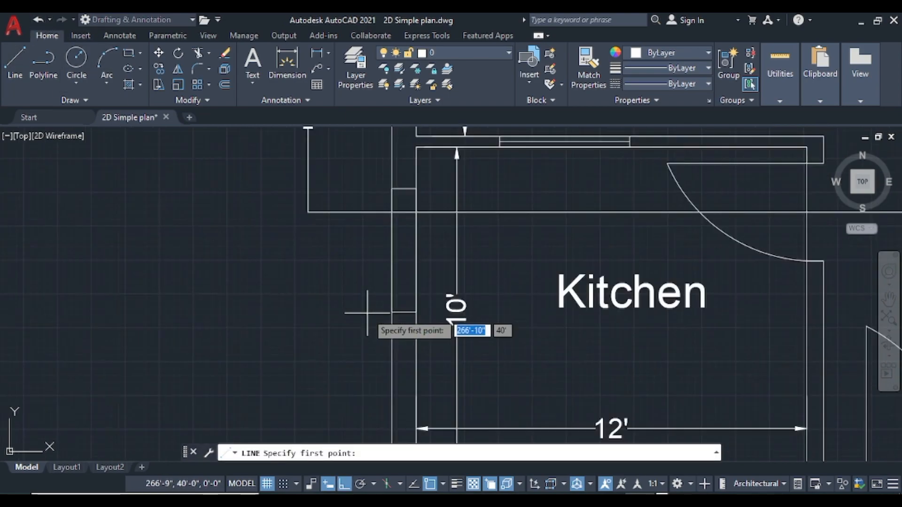
click(404, 312)
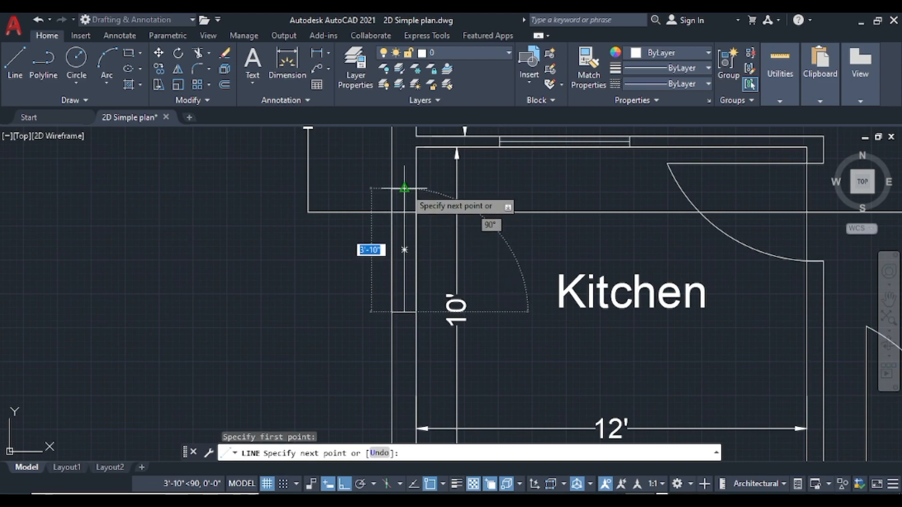
click(406, 188)
key(Escape)
scroll(389, 220, down, 4)
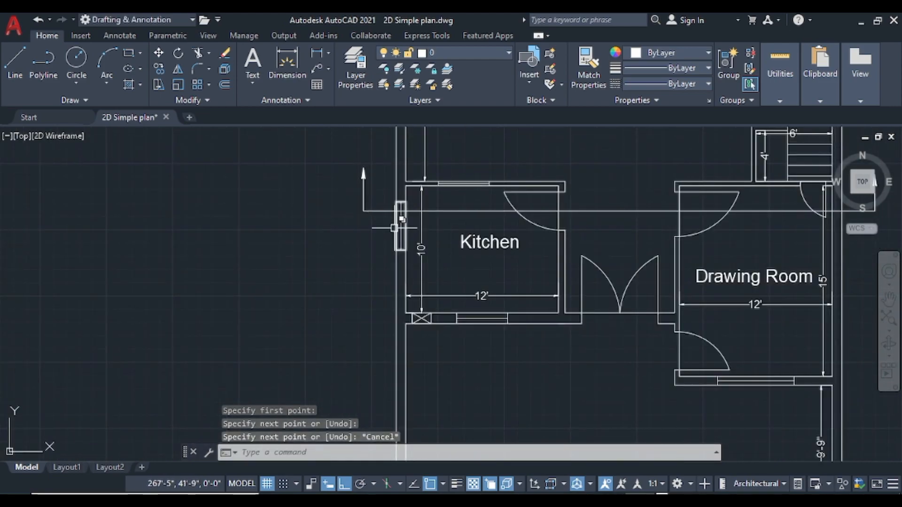
- Draw the window sill across the section's left exterior wall, running a line 3' up from the floor along the inner face and across to the outer face
mouse_move(419, 219)
middle_down()
mouse_move(400, 254)
mouse_move(381, 506)
middle_up()
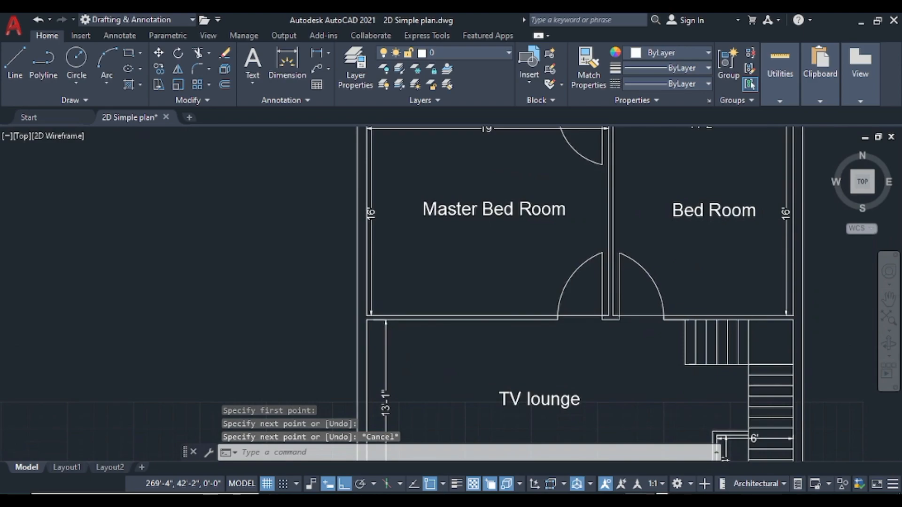
scroll(360, 267, down, 4)
scroll(364, 261, down, 5)
scroll(384, 159, up, 8)
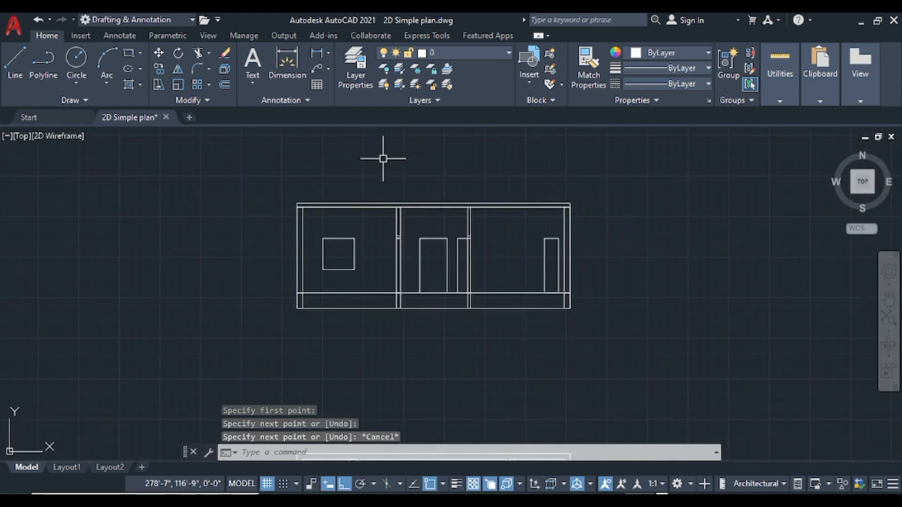
click(15, 64)
scroll(249, 258, up, 2)
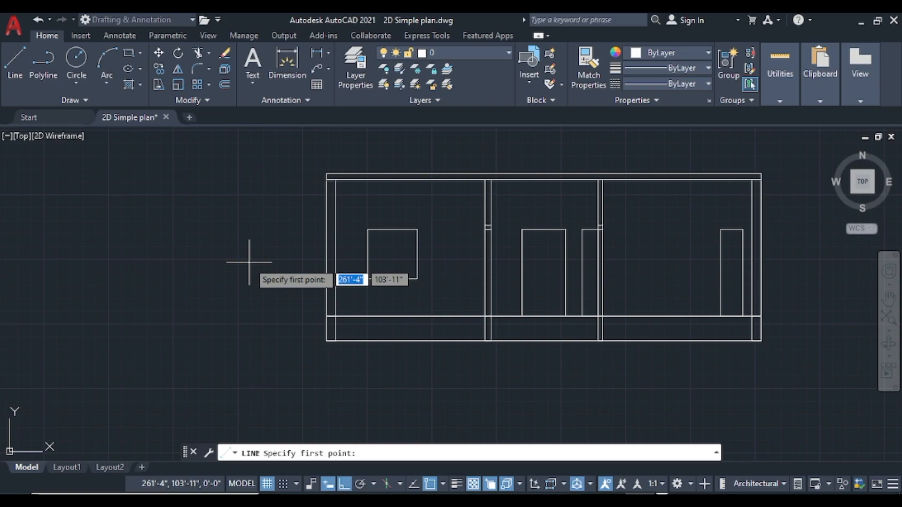
click(336, 316)
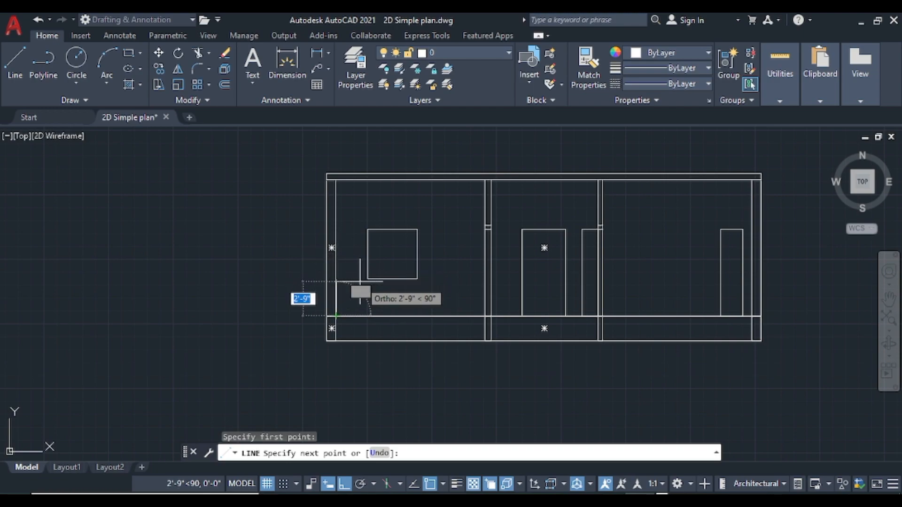
text(3')
key(Return)
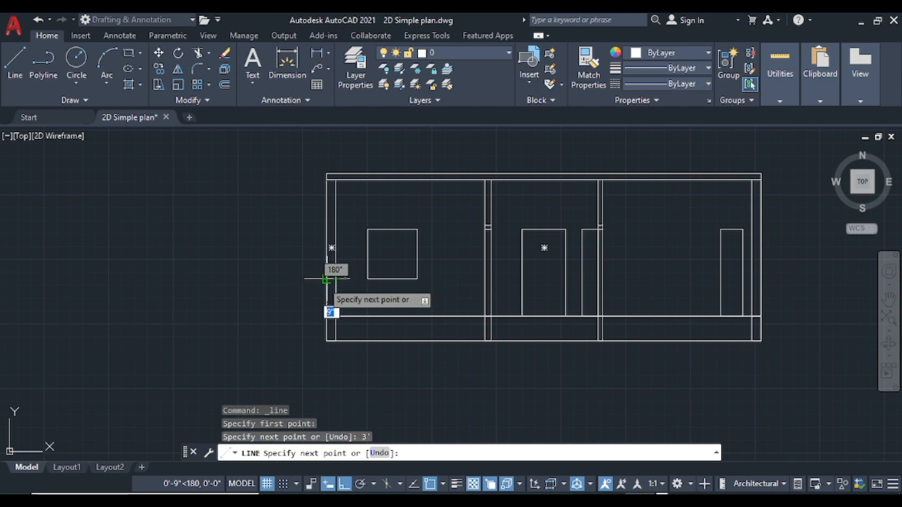
scroll(334, 285, up, 4)
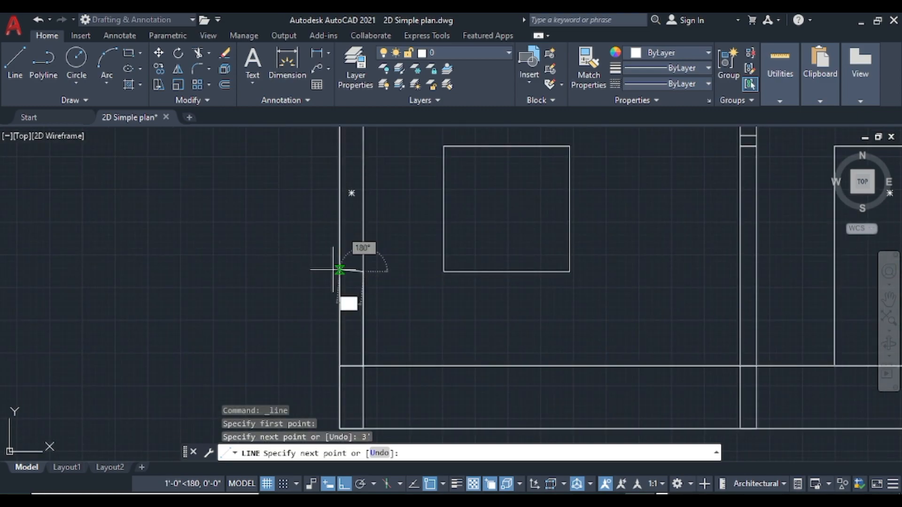
click(338, 272)
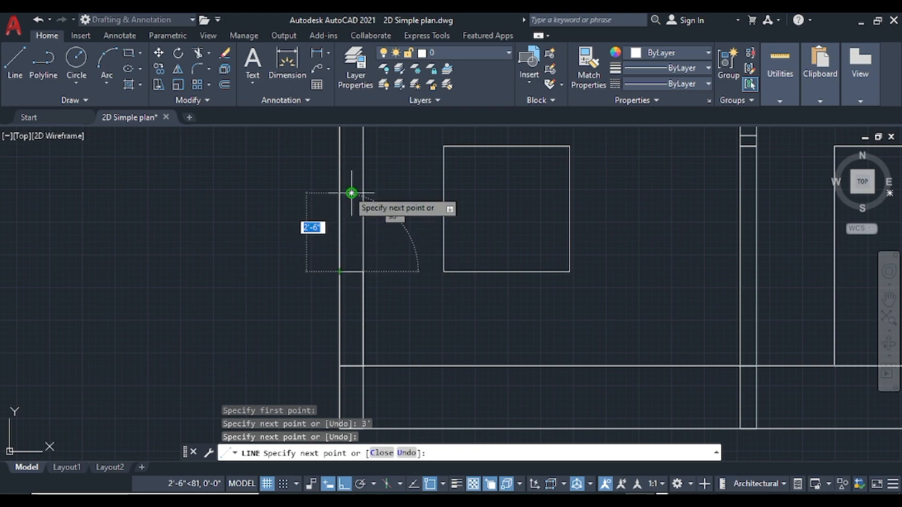
- Continue the line 4' up the outer face and back across the wall to form the window head
text(4')
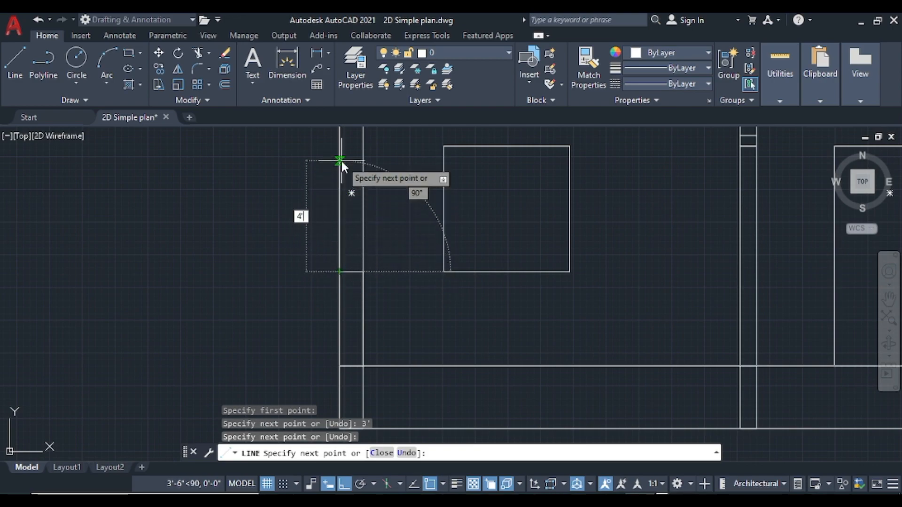
key(Return)
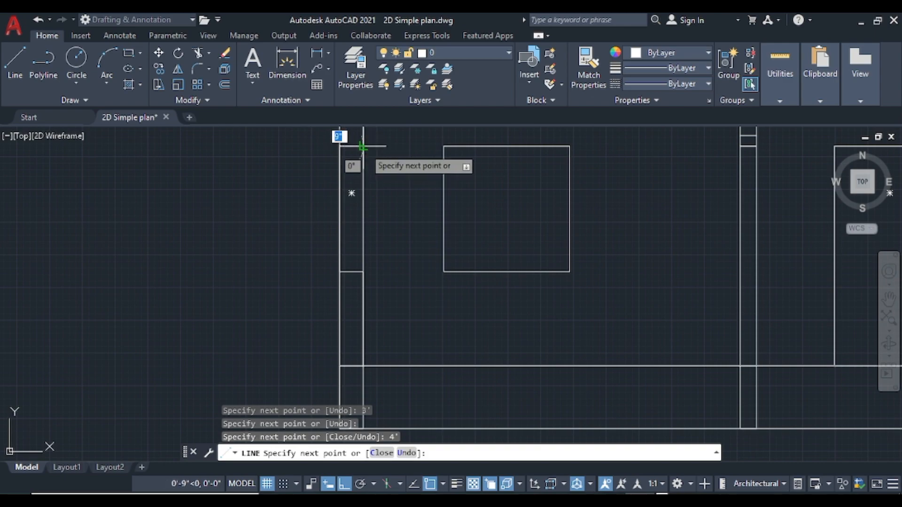
click(363, 147)
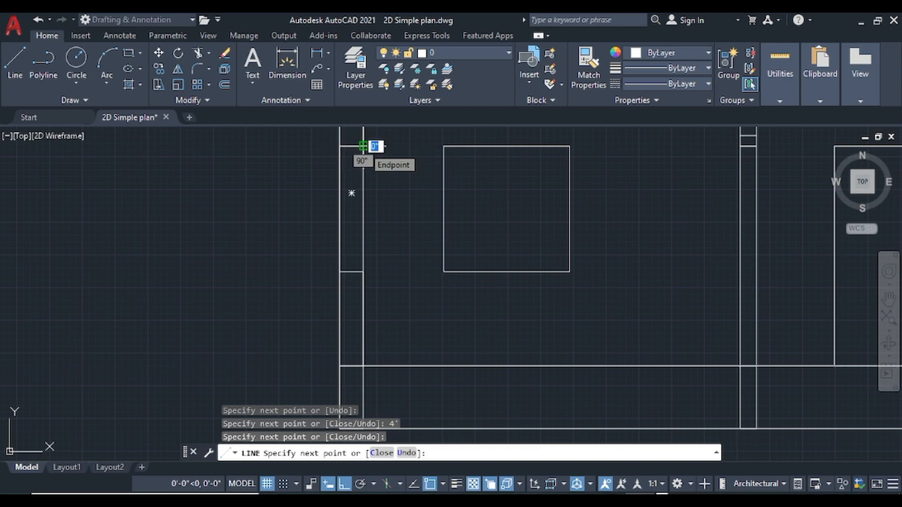
key(Escape)
- Draw the window's vertical centre line from the midpoint of the head to the midpoint of the sill
key(Return)
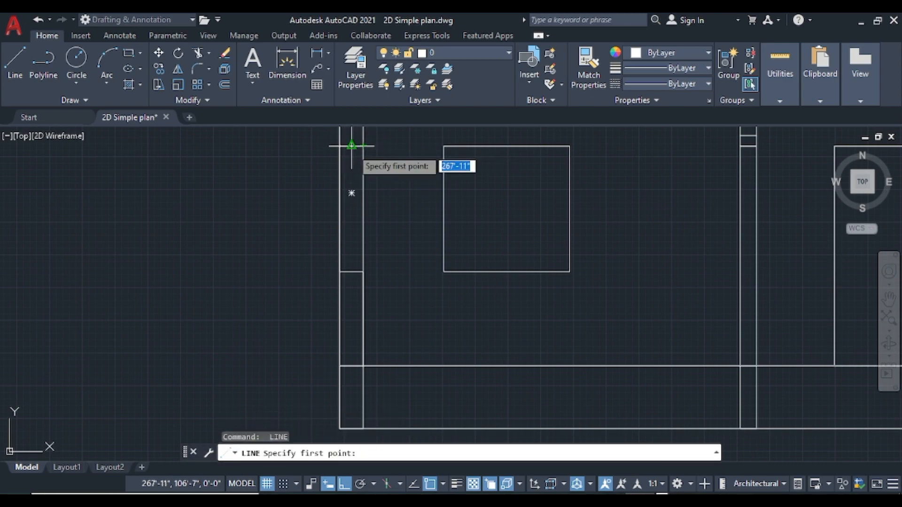
click(352, 146)
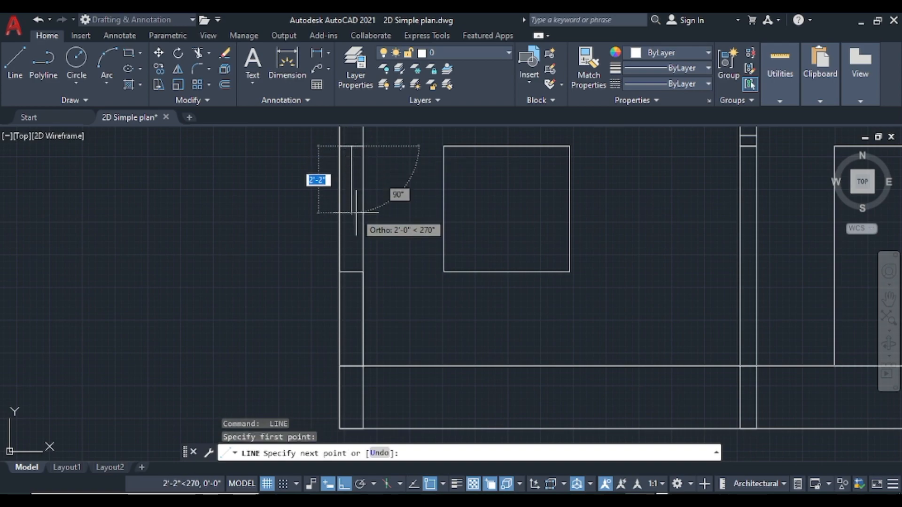
click(352, 271)
key(Escape)
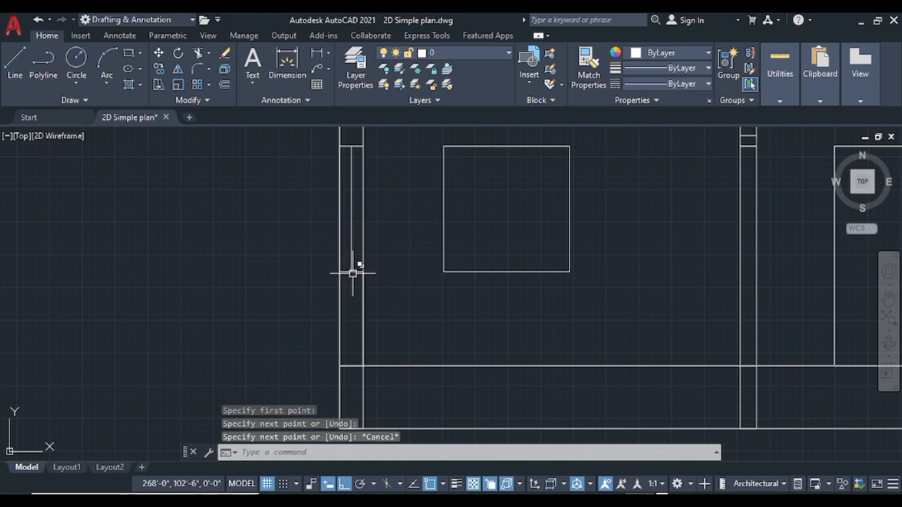
scroll(375, 227, up, 2)
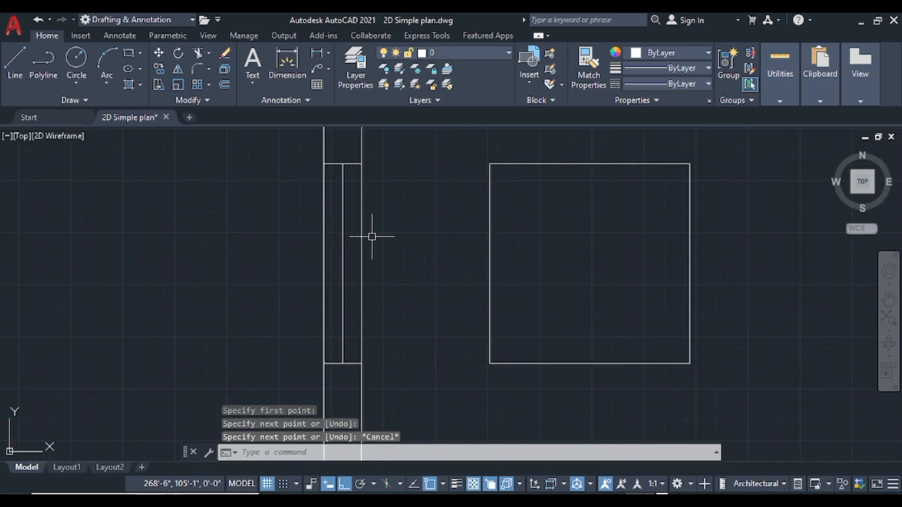
- Draw a 4" thick lintel above the window in the left exterior wall, from the outer face across to the inner face
scroll(350, 203, down, 2)
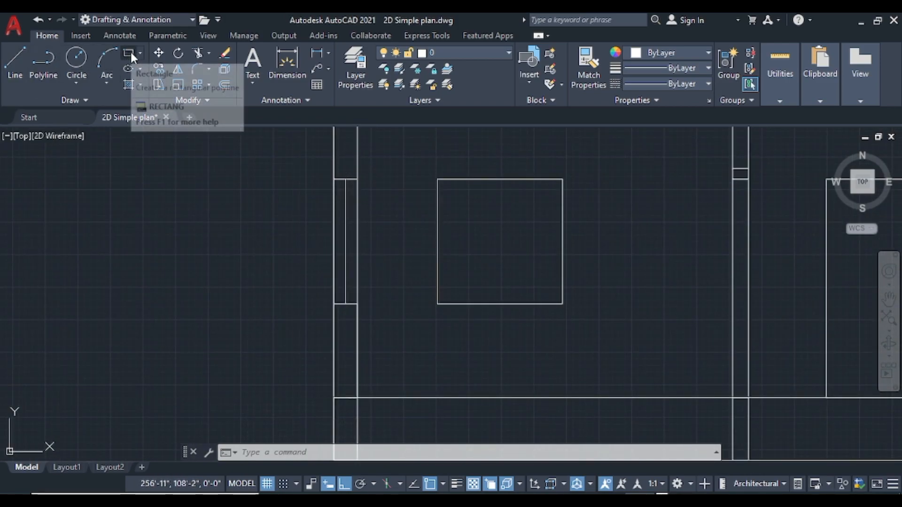
click(14, 61)
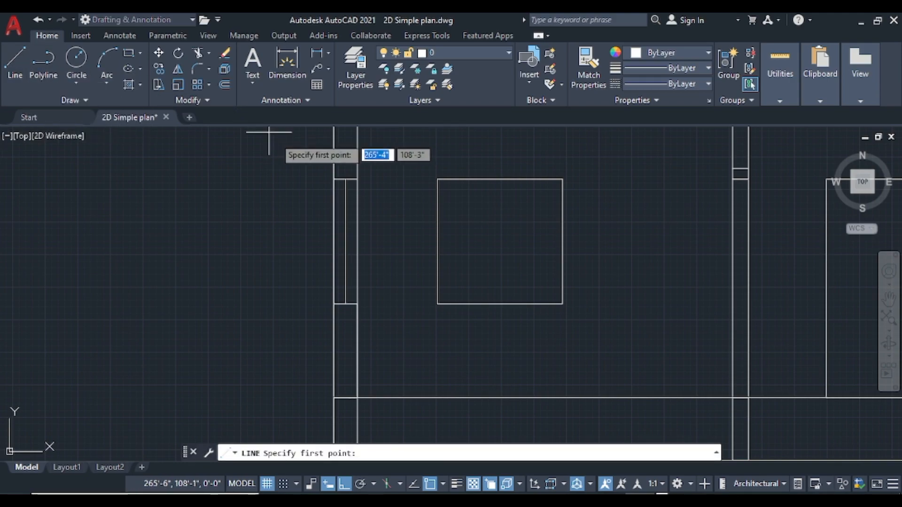
click(334, 178)
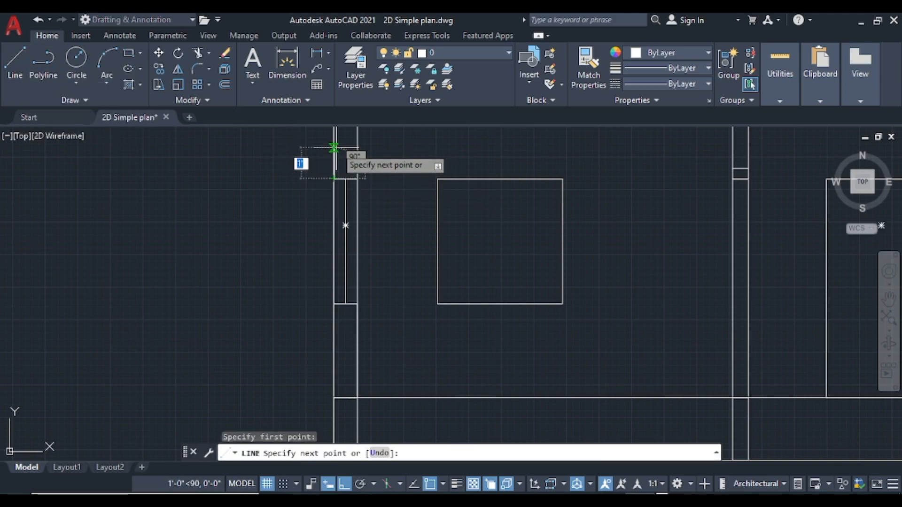
key(Return)
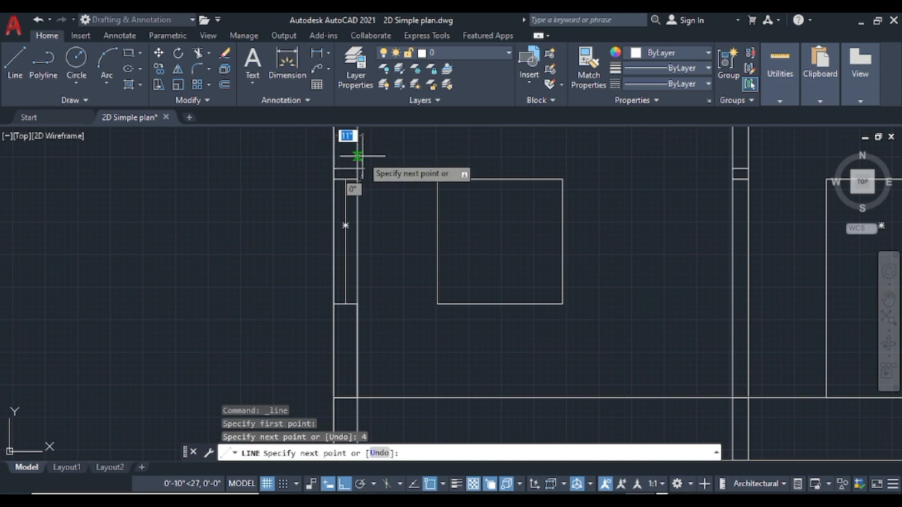
scroll(356, 168, up, 4)
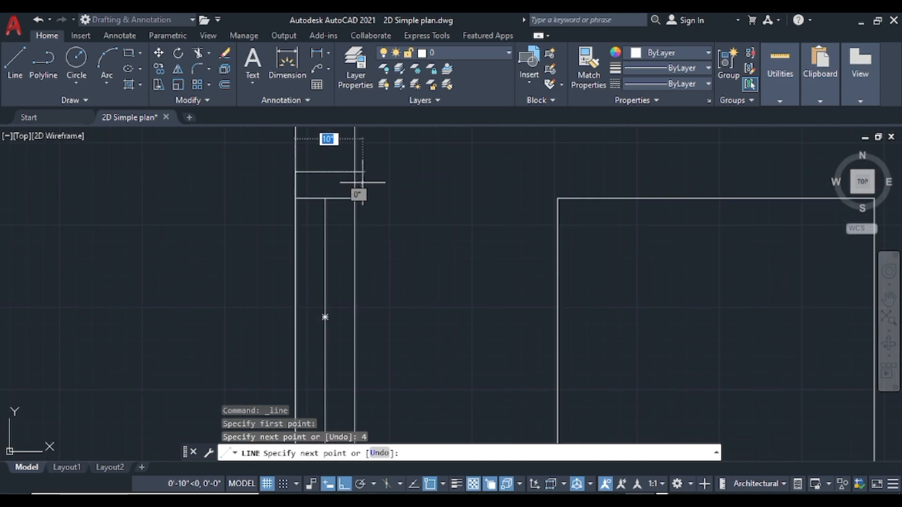
click(355, 172)
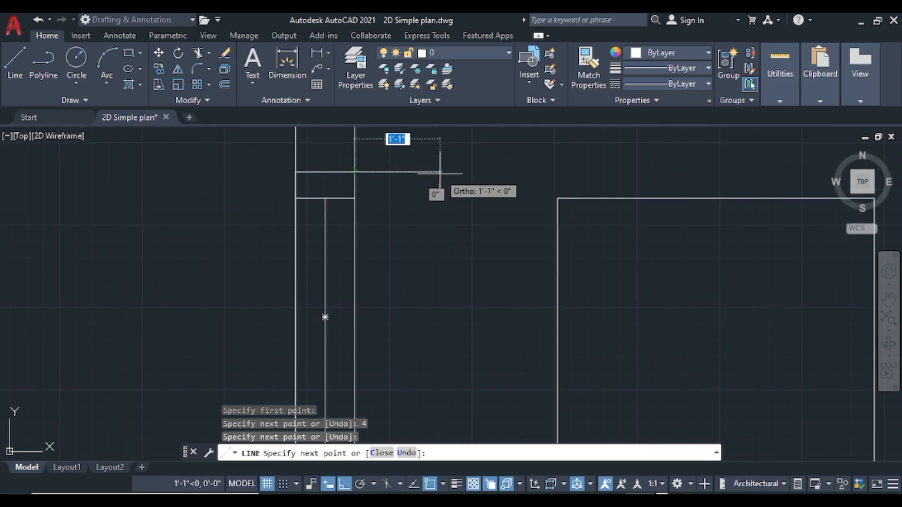
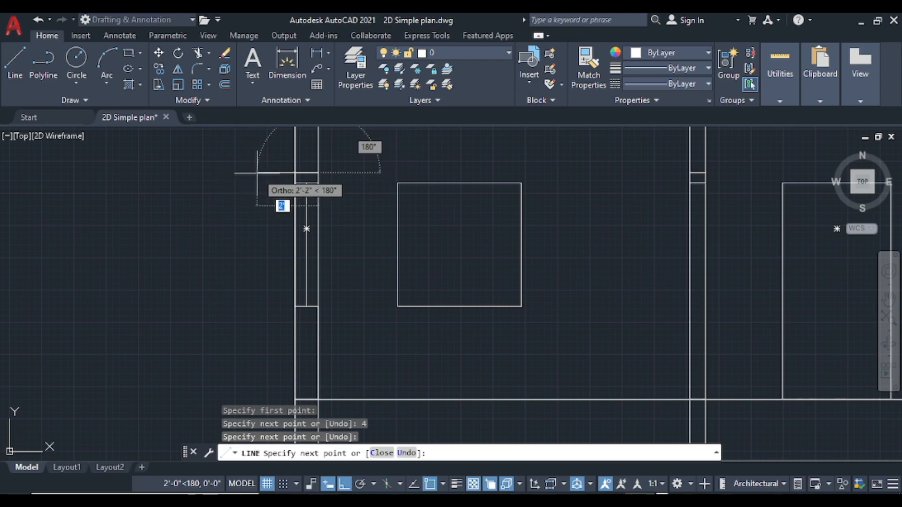
- Extend the lintel into a sunshade projecting 1.5' outside the wall, 4" deep, and close its underside back to the wall
click(296, 173)
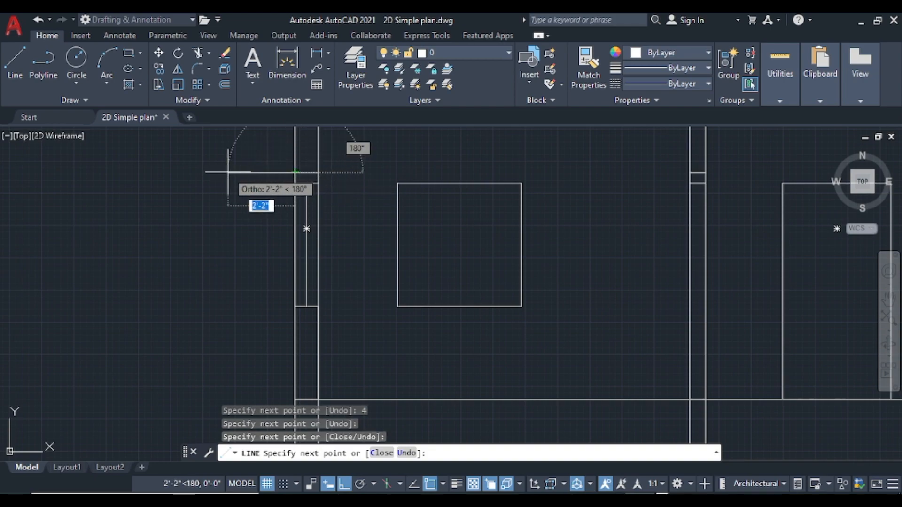
text(1.5)
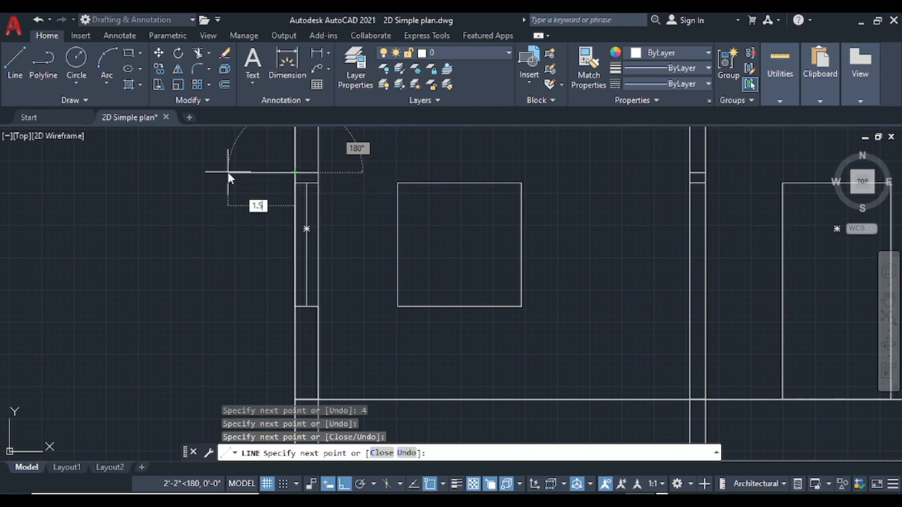
key(Return)
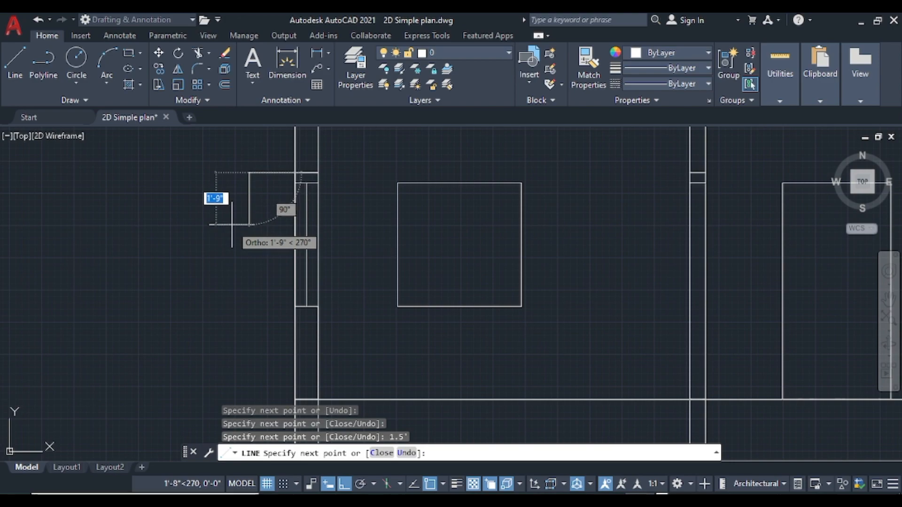
text(4)
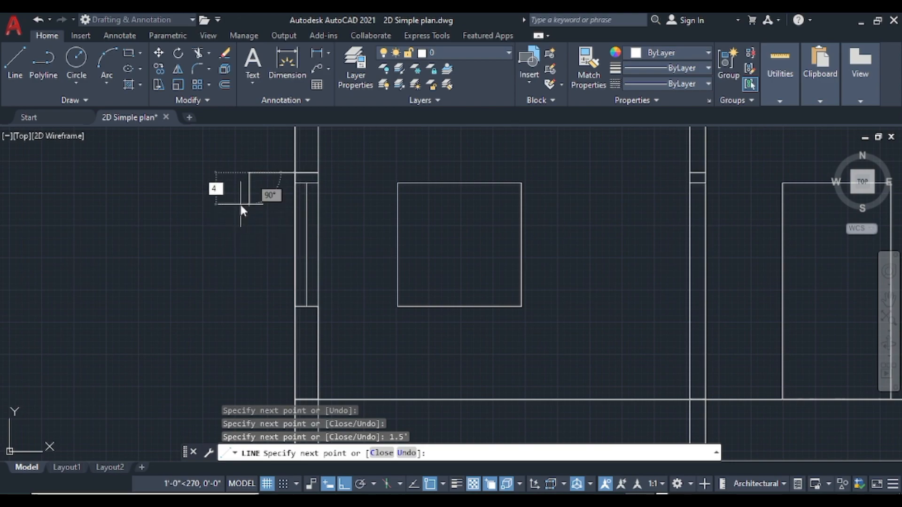
key(Return)
key(Escape)
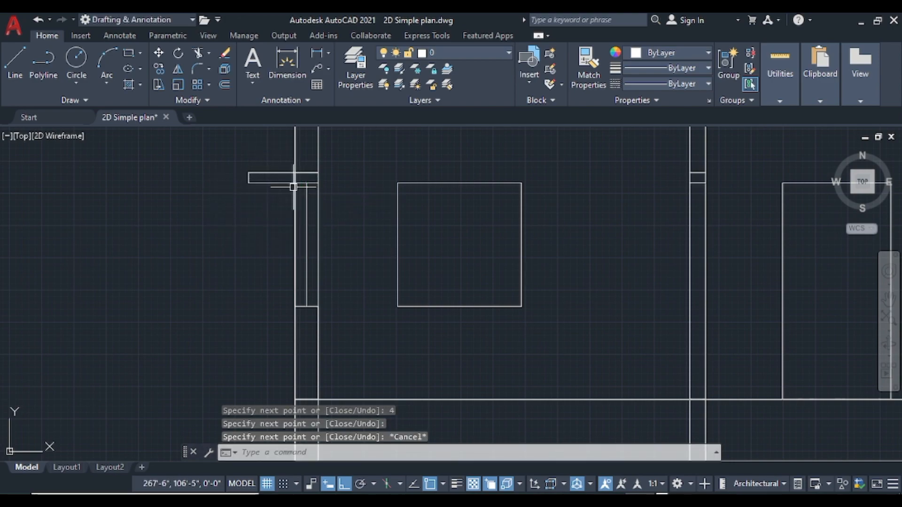
- Draw a sloping line from the midpoint of the sunshade's outer edge to where its top edge meets the wall's outer face
click(15, 61)
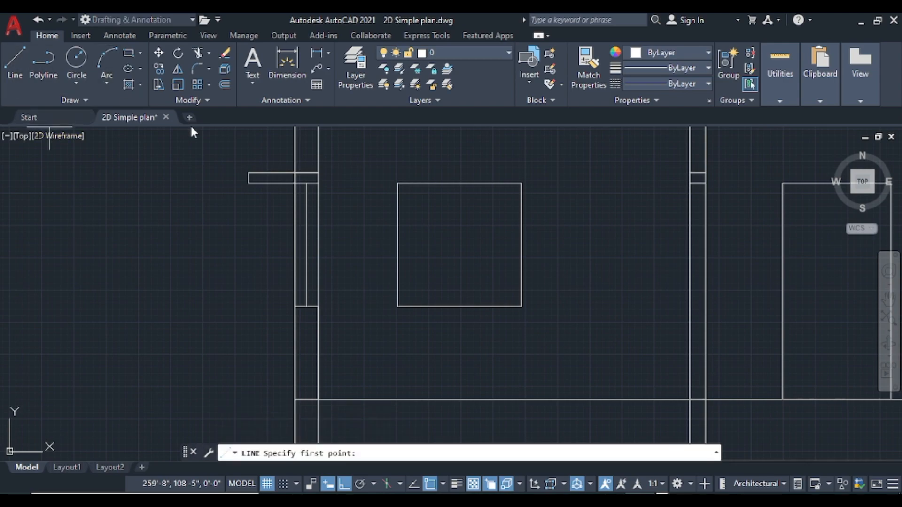
scroll(205, 132, up, 4)
scroll(205, 132, up, 2)
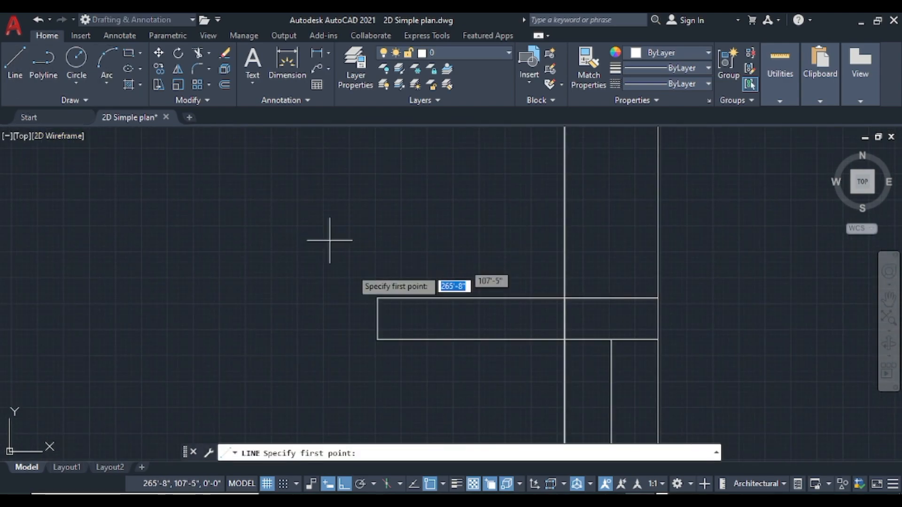
click(378, 318)
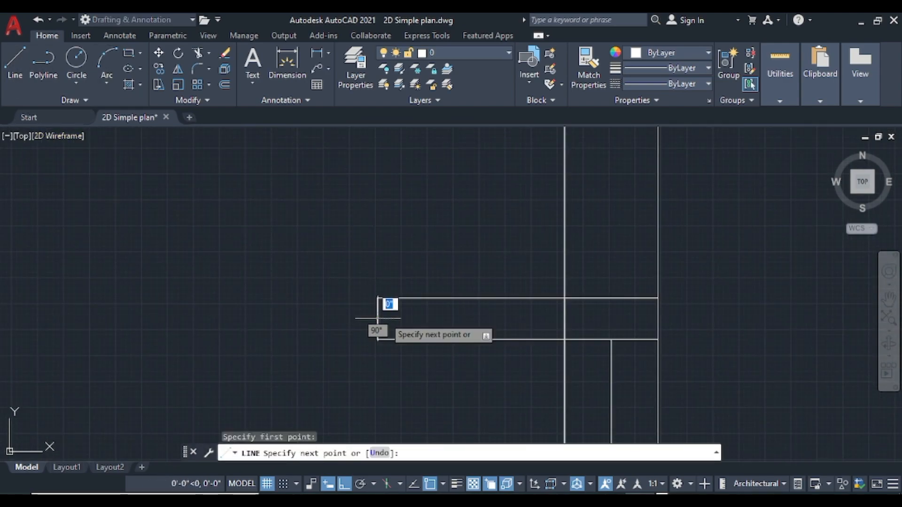
click(565, 298)
key(Escape)
- Trim the sunshade's horizontal top edge and the part of its outer edge above the sloping line
text(tr)
key(Return)
drag(474, 275, 313, 324)
scroll(255, 209, down, 3)
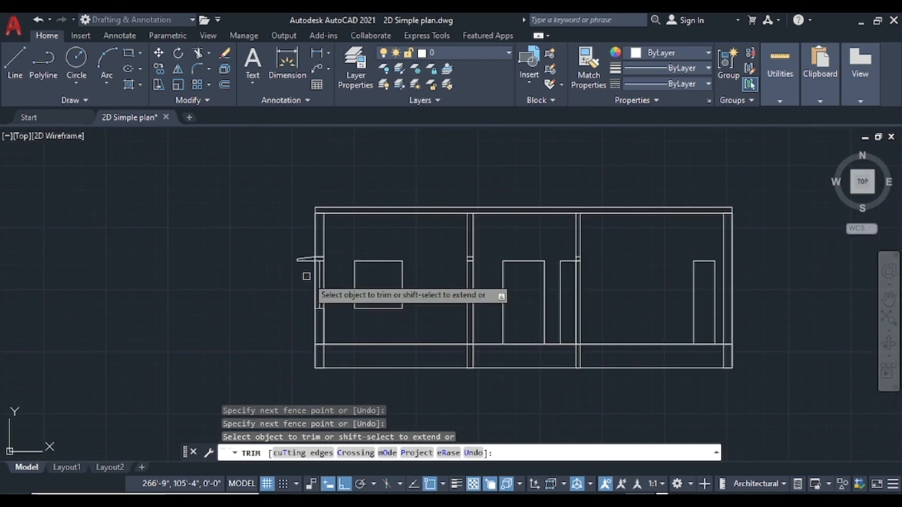
middle_drag(356, 320, 270, 279)
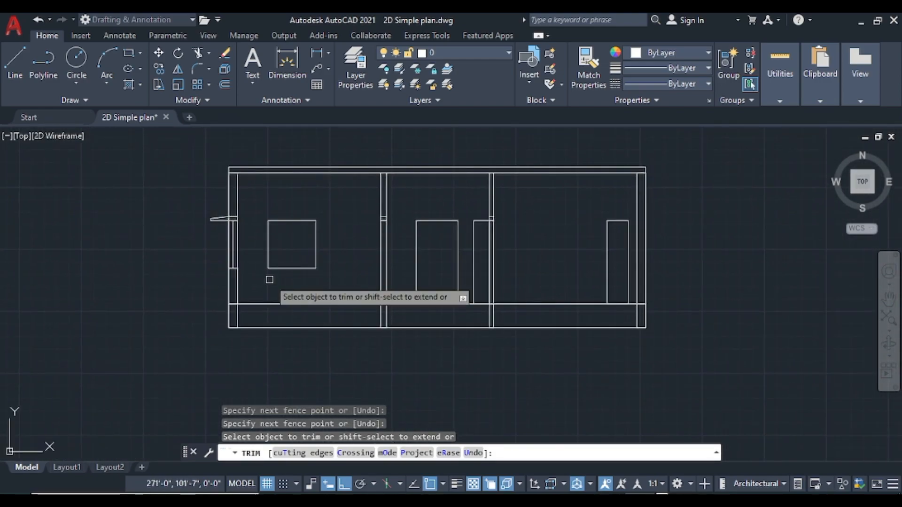
- Draw a vertical centre line in the first interior wall, from the midpoint of the lintel's underside down to the floor line
click(17, 73)
scroll(362, 232, up, 5)
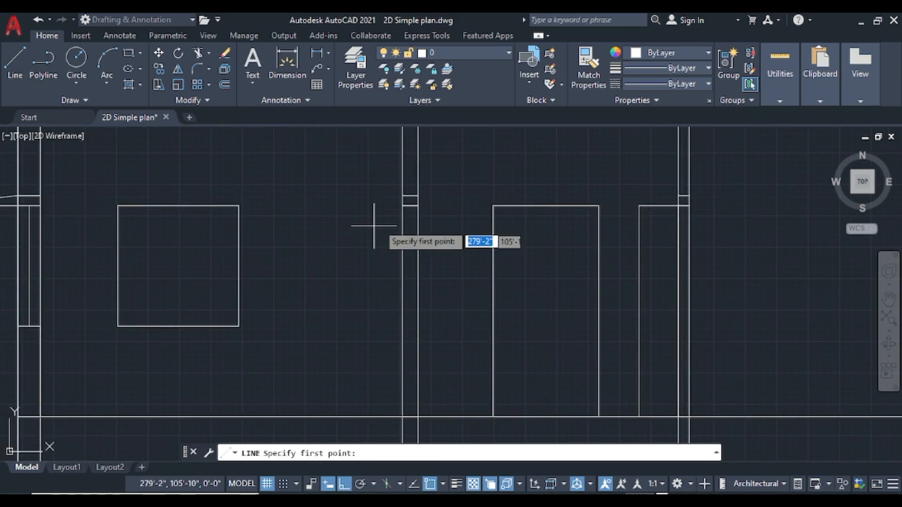
click(410, 201)
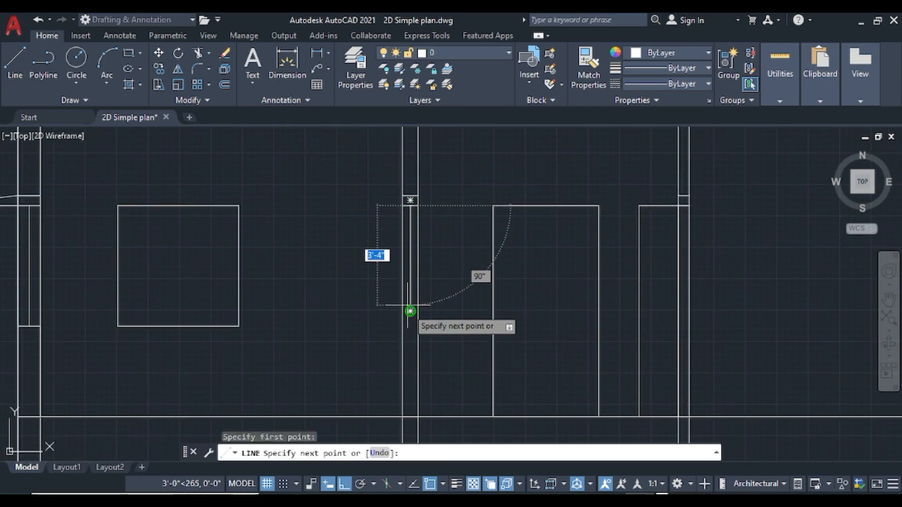
key(Escape)
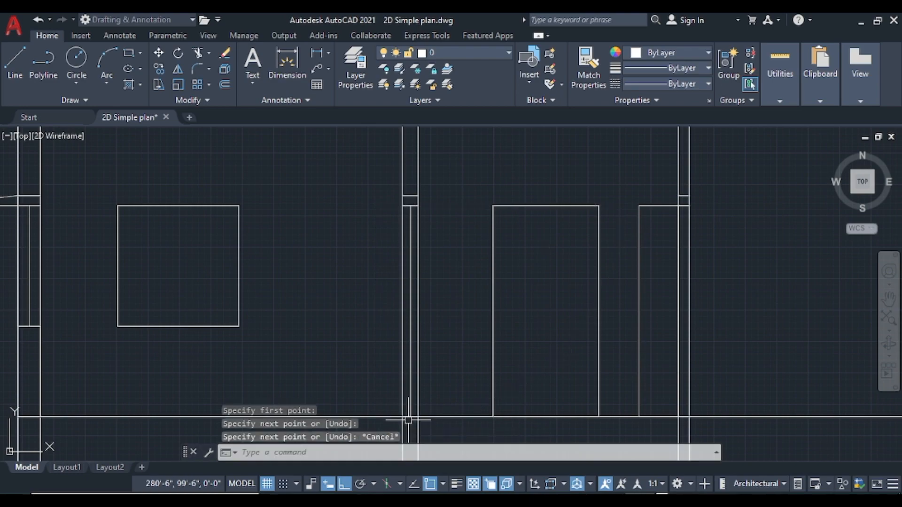
- Draw a vertical centre line in the second interior wall, from the middle of the lintel down to the floor line
key(Return)
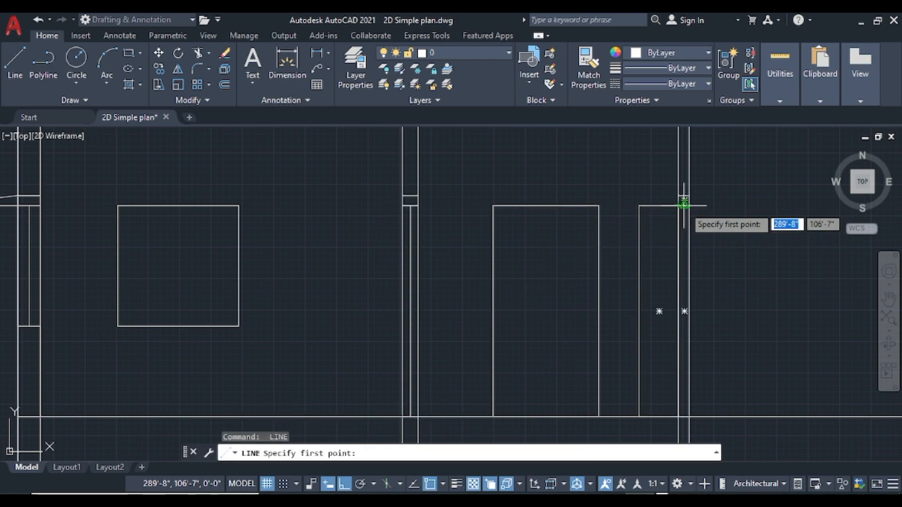
click(684, 201)
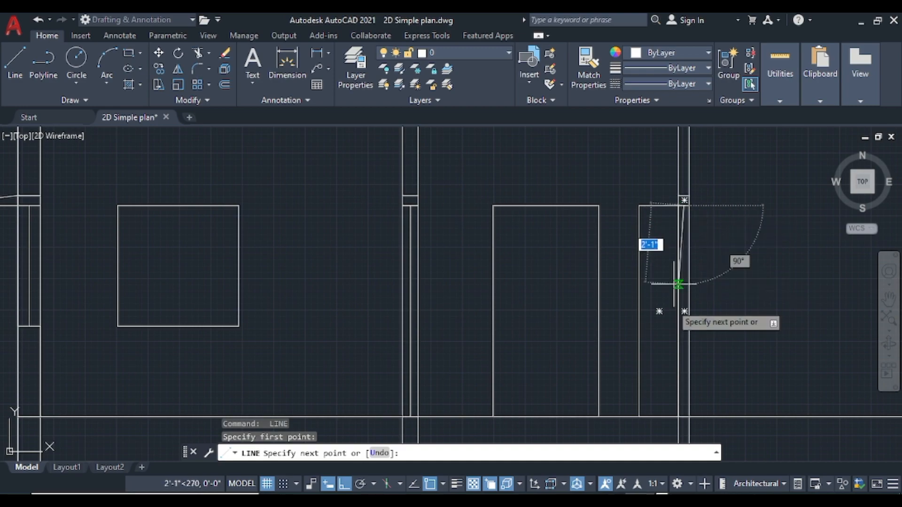
click(684, 416)
key(Escape)
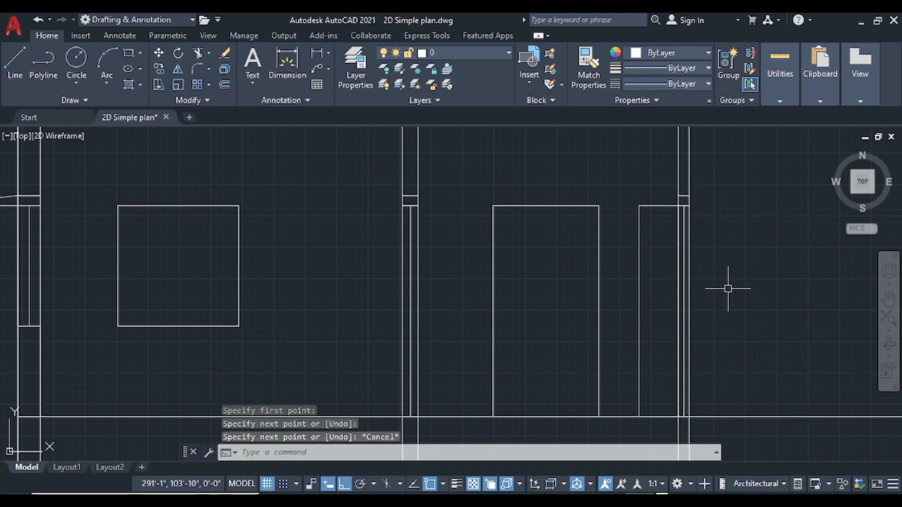
- Insert the imperial Aluminum Window elevation block from the architectural tool palette at the window opening's lower-left corner
scroll(728, 292, down, 3)
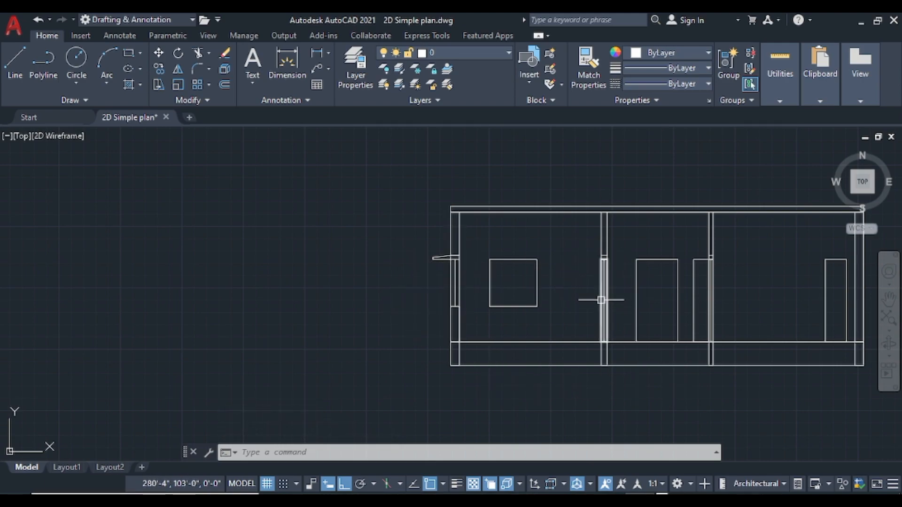
middle_drag(763, 304, 557, 278)
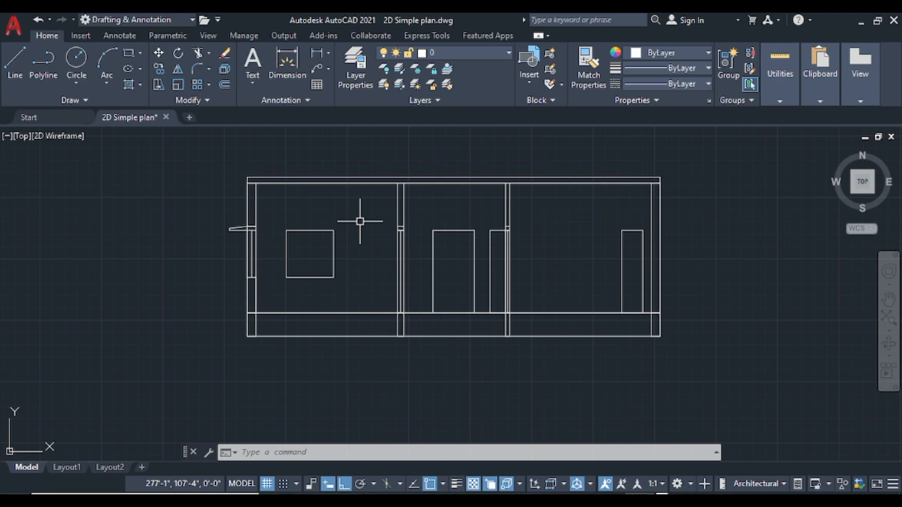
key(ctrl+3)
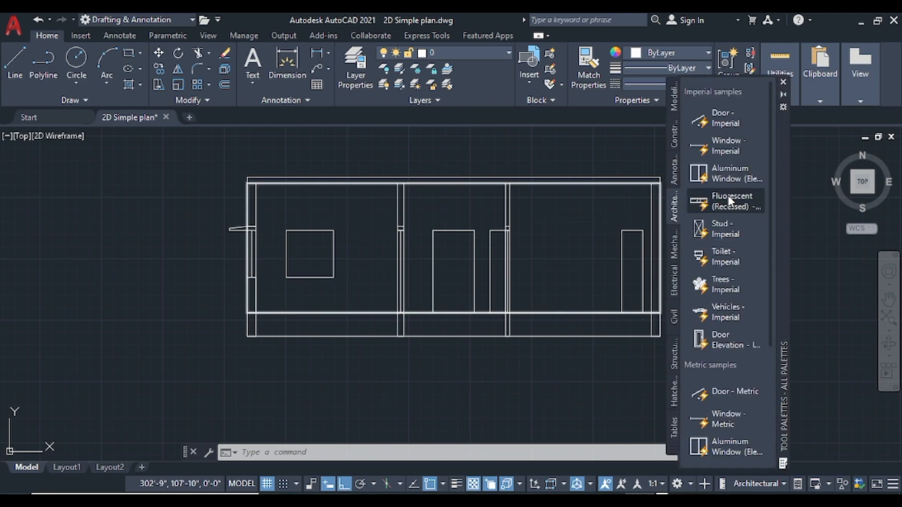
drag(720, 175, 286, 278)
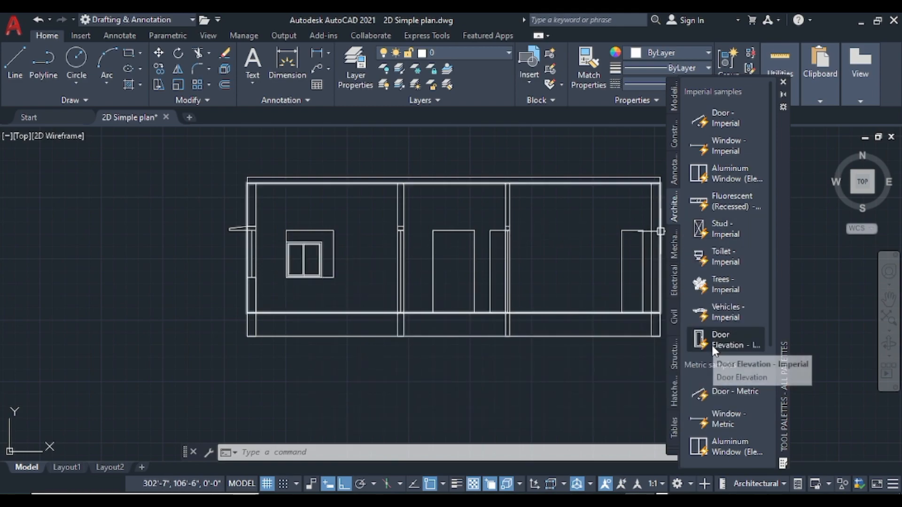
- Insert the Door Elevation - Imperial block at the lower-left corner of each of the three door openings
drag(712, 342, 521, 311)
drag(439, 302, 434, 312)
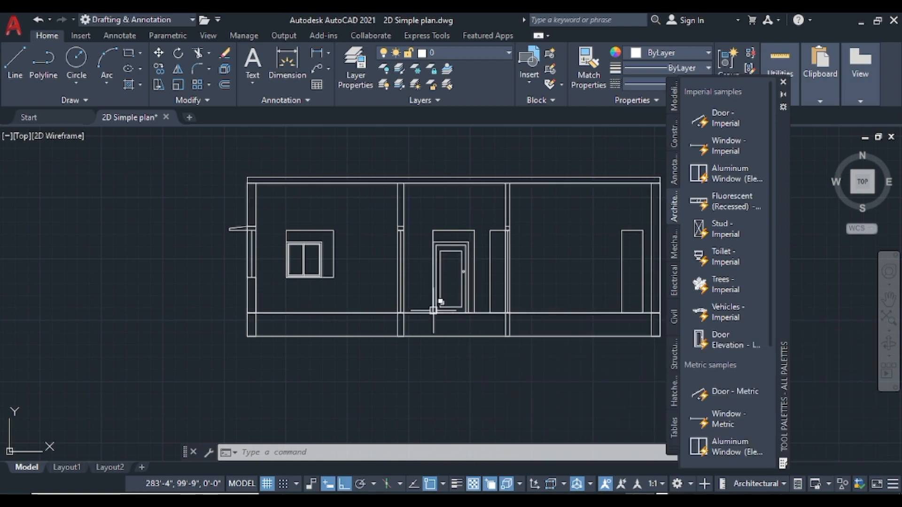
drag(691, 349, 491, 313)
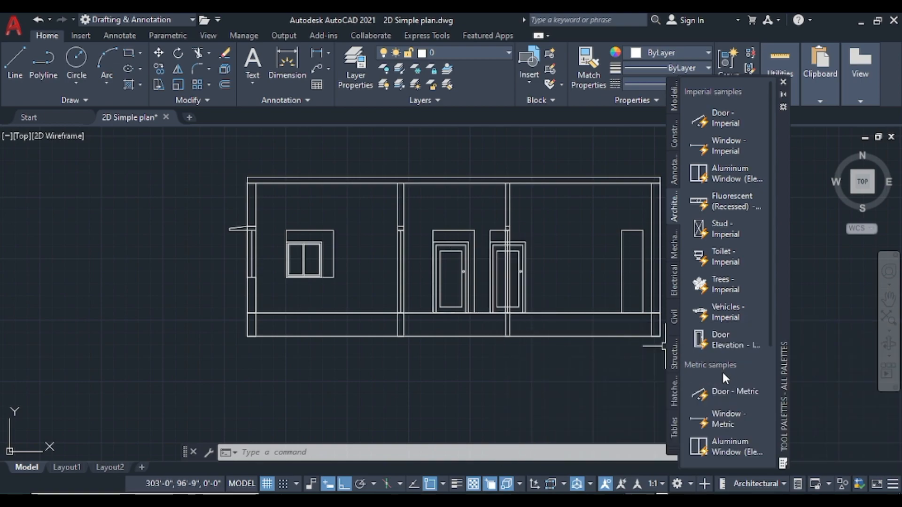
drag(721, 340, 623, 314)
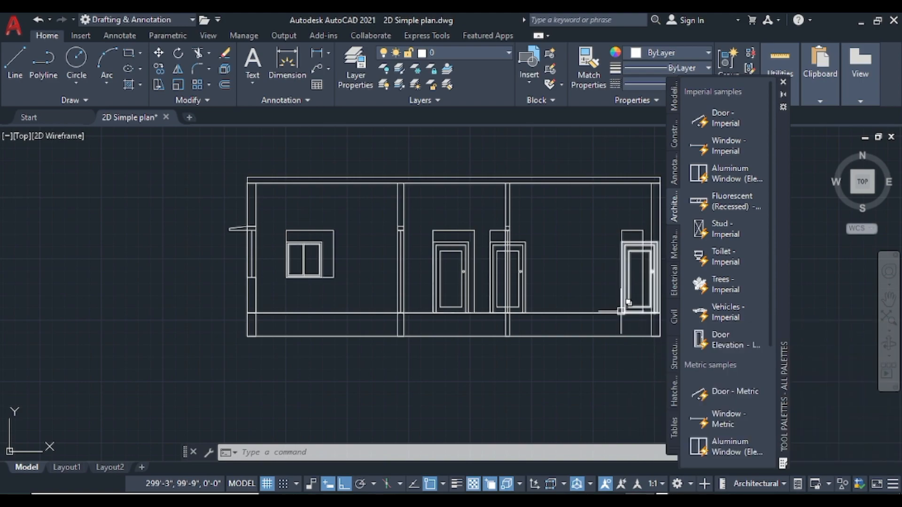
- Stretch the window block up to the top and across to the far side of its opening
scroll(436, 261, up, 2)
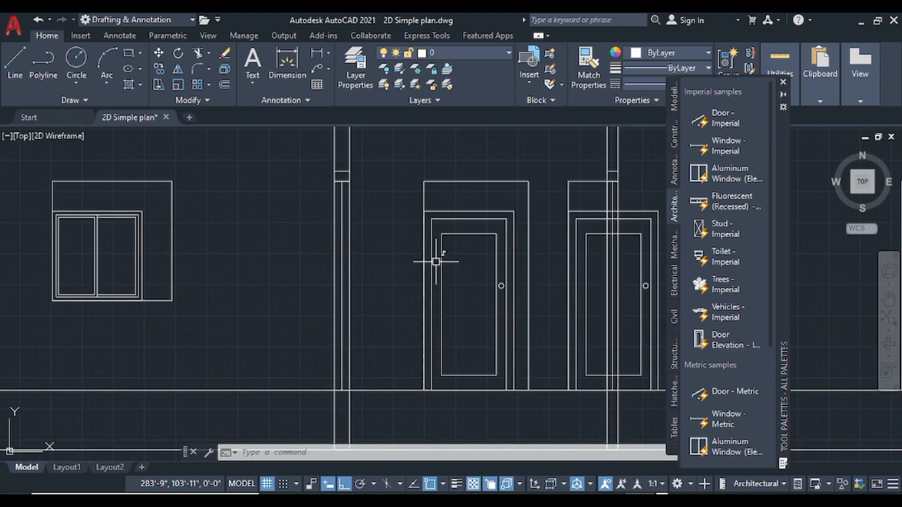
click(117, 214)
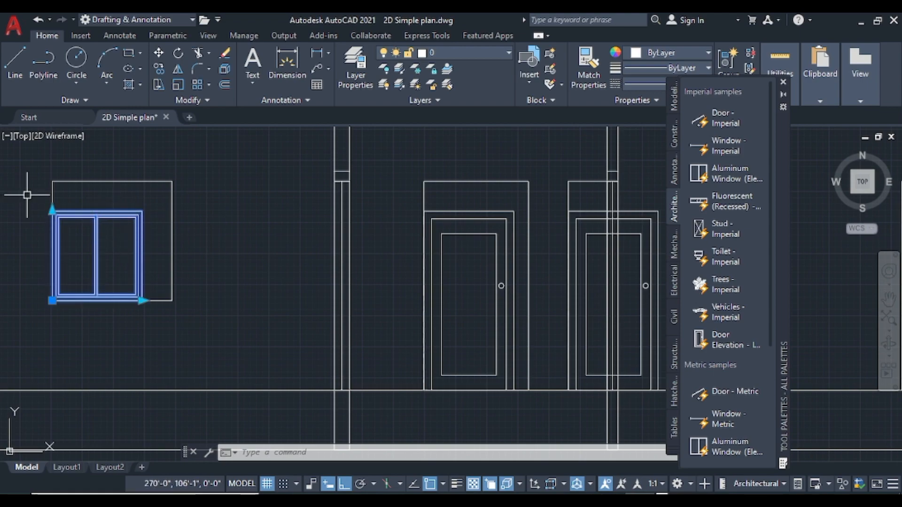
click(52, 211)
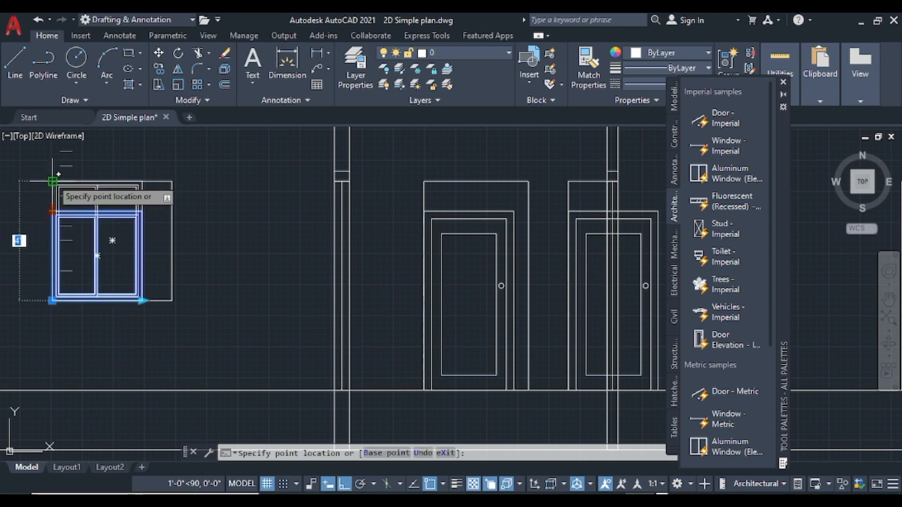
click(52, 182)
click(142, 300)
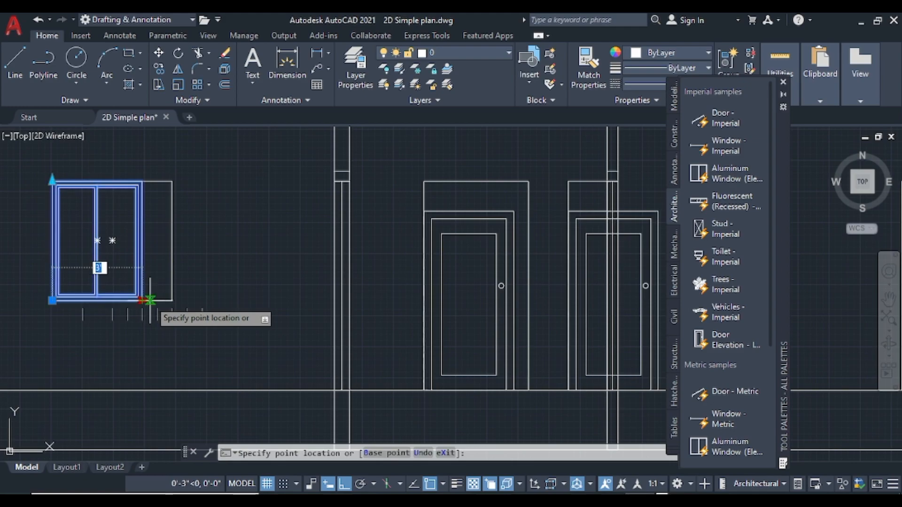
click(172, 300)
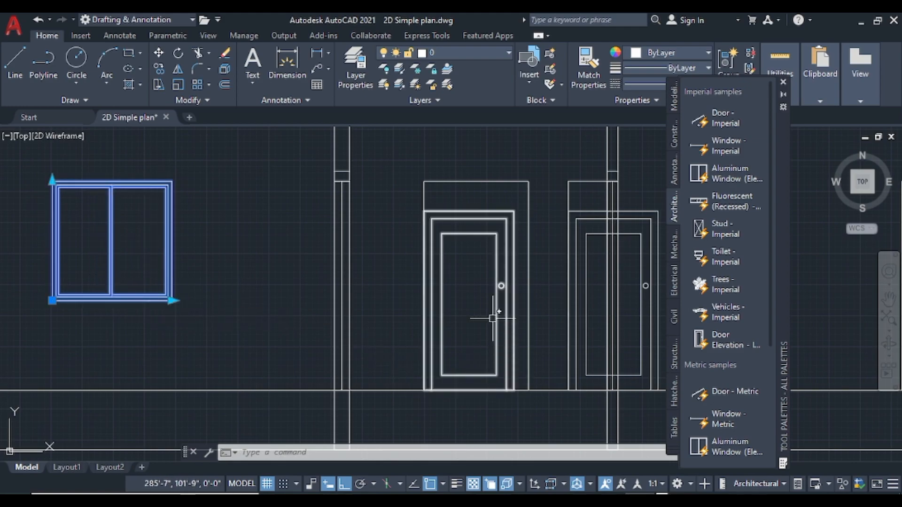
key(Escape)
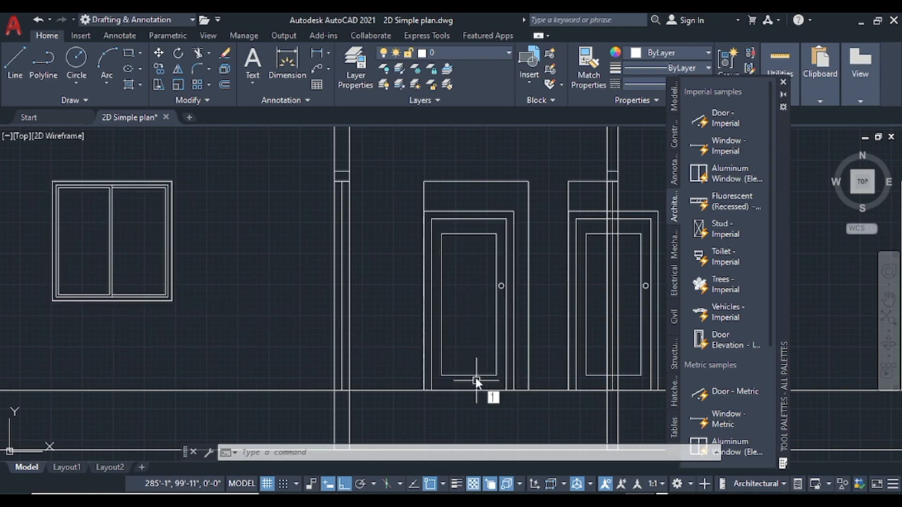
- Stretch the first door block up to the top of its opening and widen it towards the opening's far side
click(466, 374)
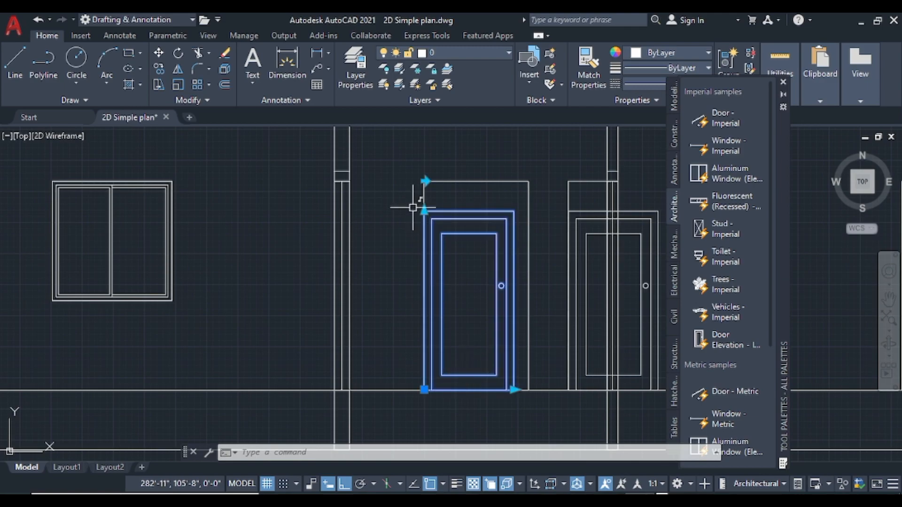
click(425, 210)
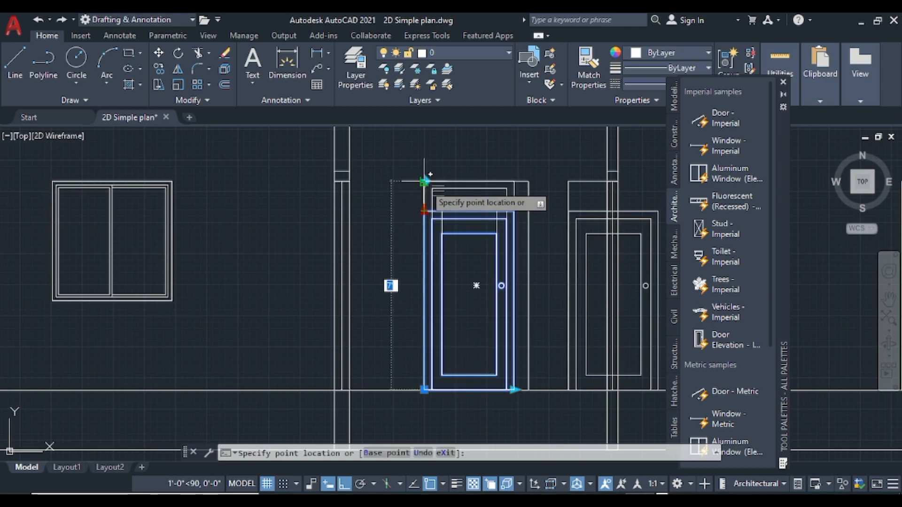
click(424, 181)
click(518, 389)
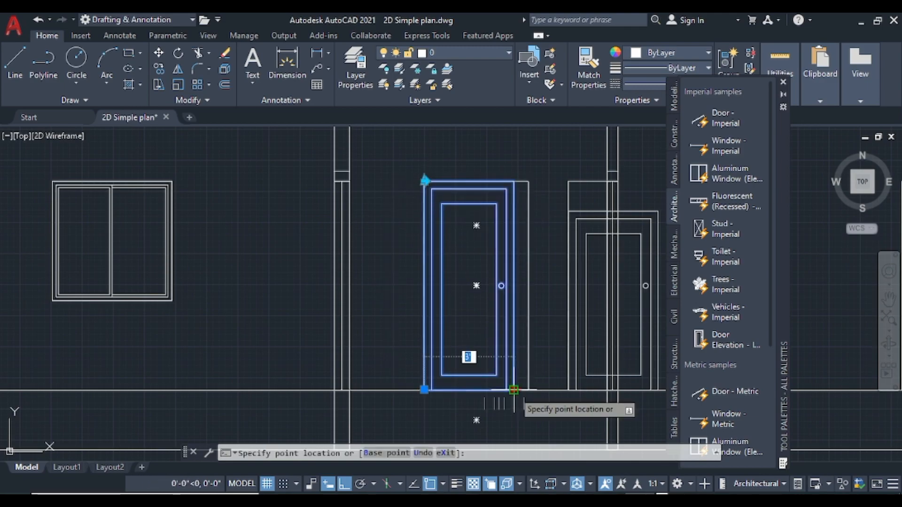
click(531, 391)
middle_drag(559, 410, 393, 388)
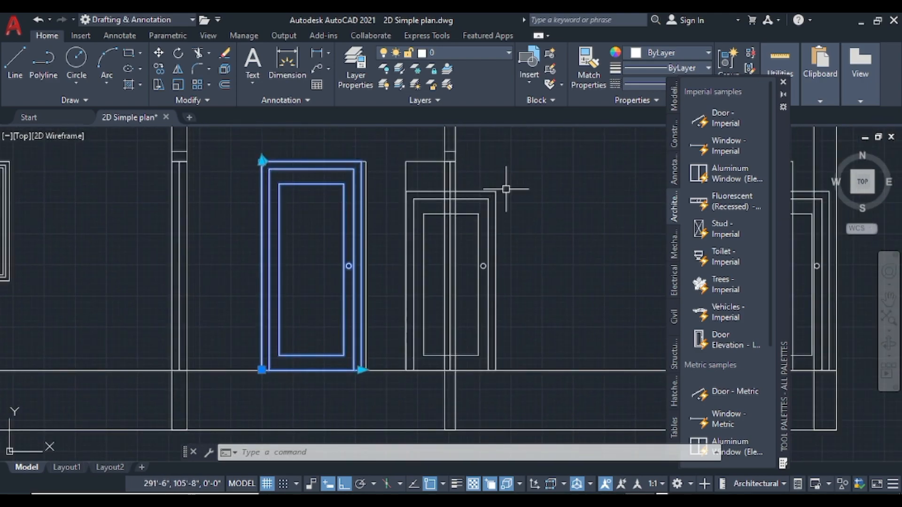
click(423, 265)
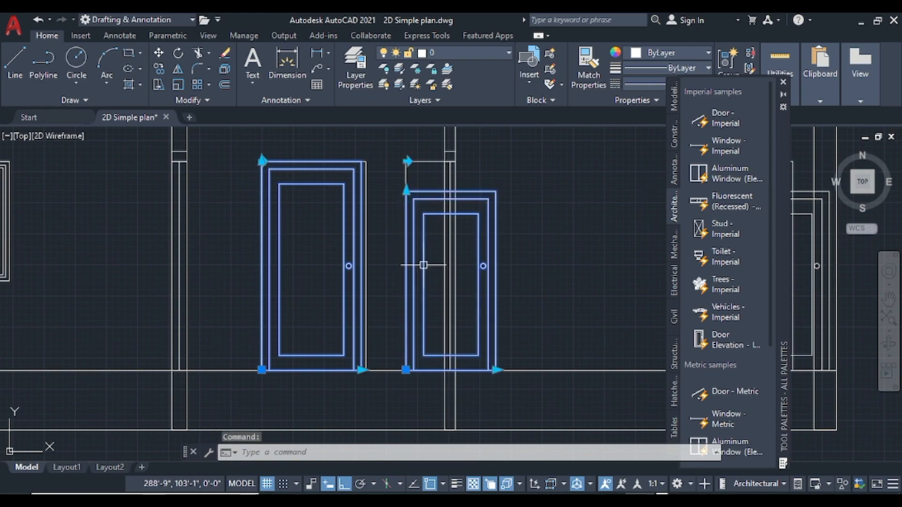
click(406, 191)
key(Escape)
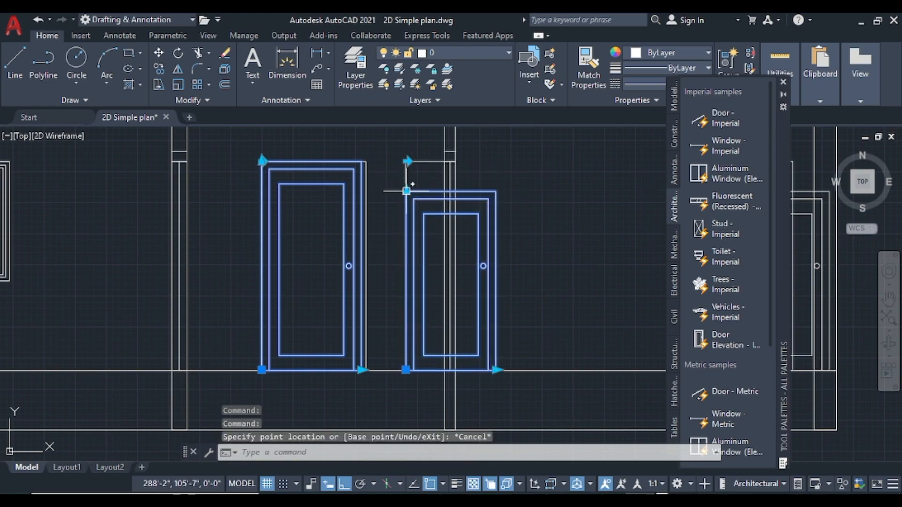
key(Escape)
- Stretch the door block at the second interior wall up to the top of its opening
click(420, 196)
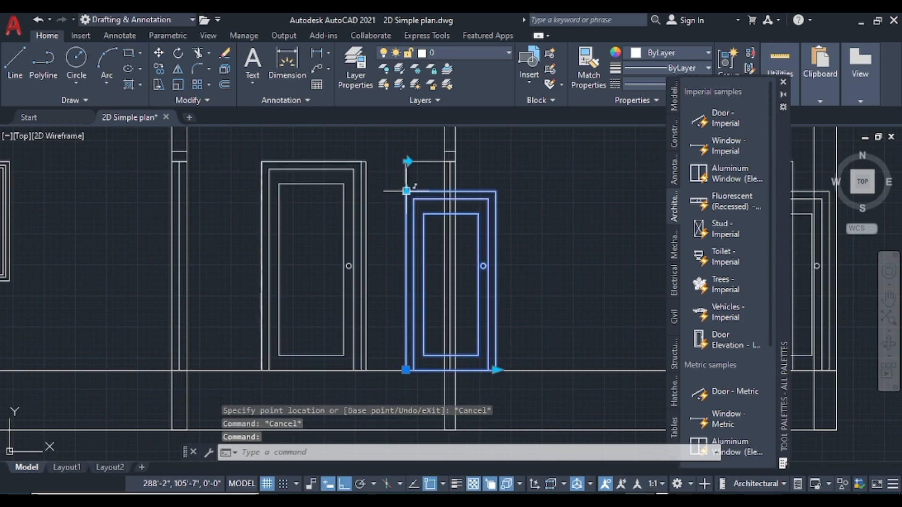
click(406, 191)
click(411, 162)
key(Escape)
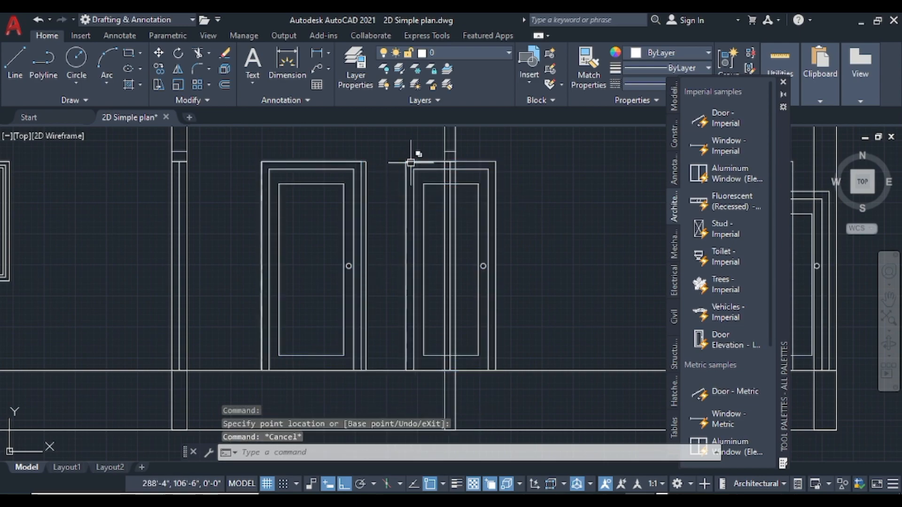
- Explode the door block that overlaps the second interior wall
key(Return)
click(538, 185)
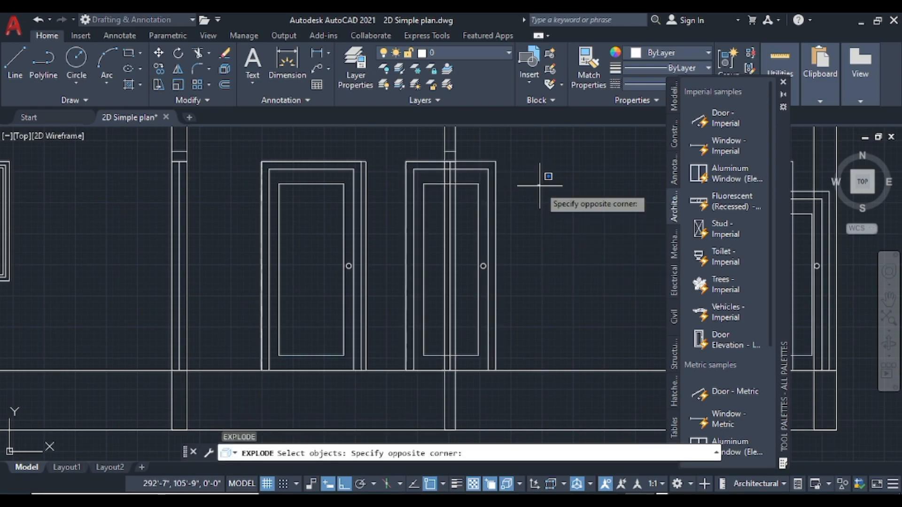
click(476, 244)
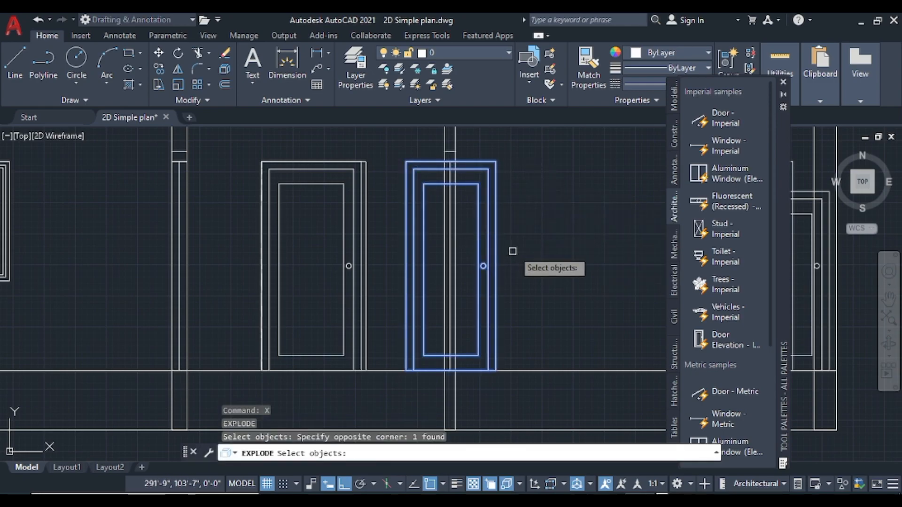
key(Return)
- Trim the exploded door's vertical and horizontal lines that extend beyond the second interior wall's far face
scroll(525, 342, up, 2)
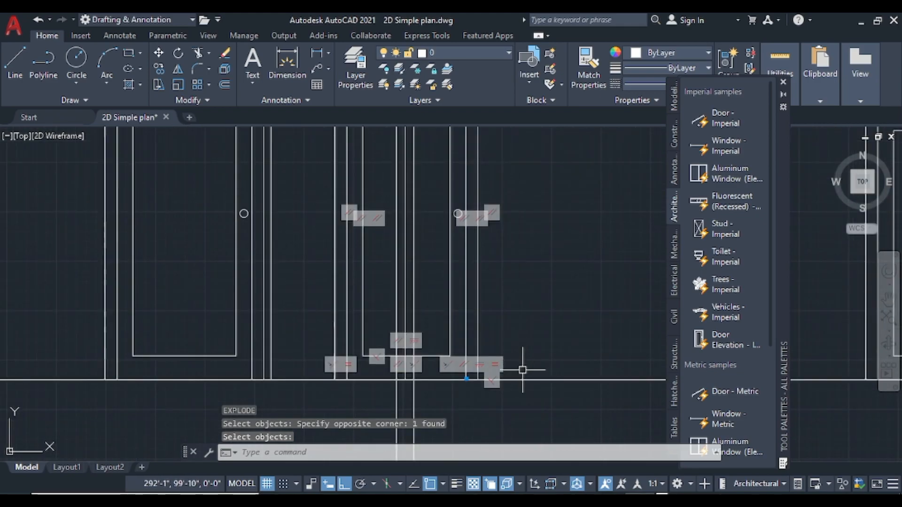
scroll(475, 306, down, 4)
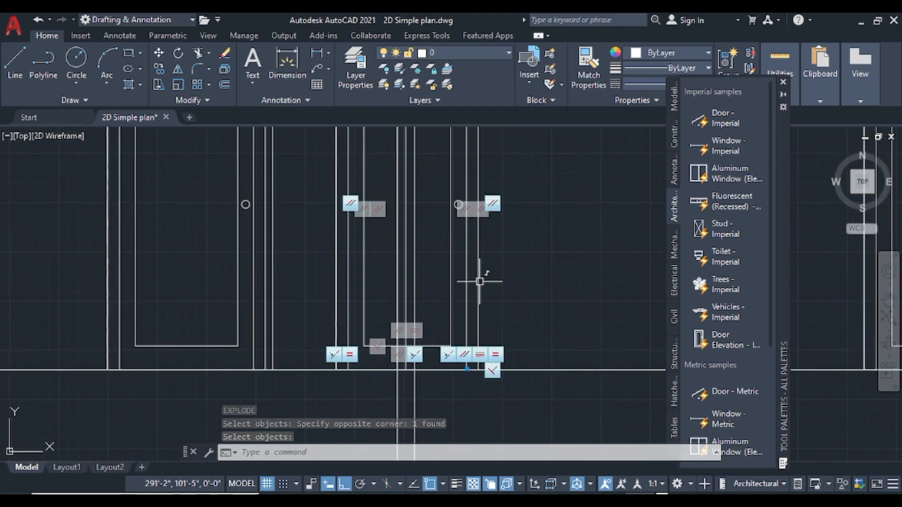
scroll(484, 252, up, 2)
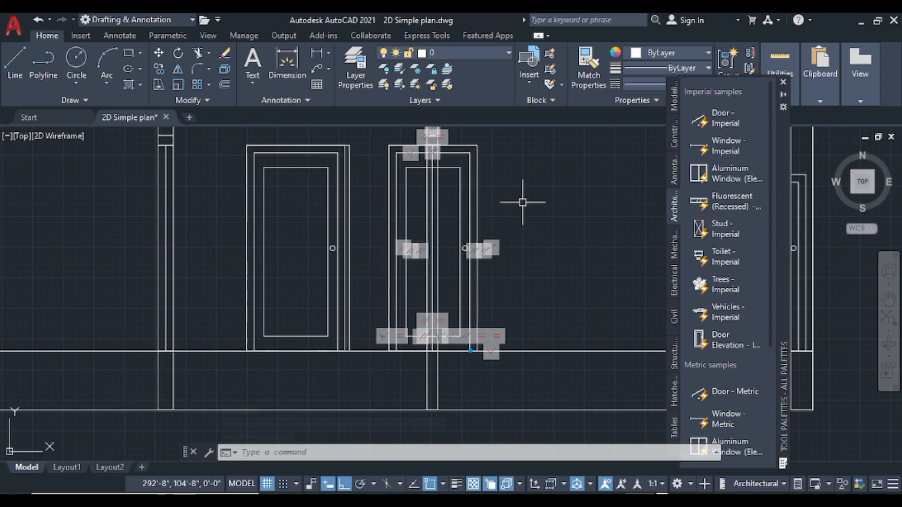
text(tr)
key(Return)
click(512, 196)
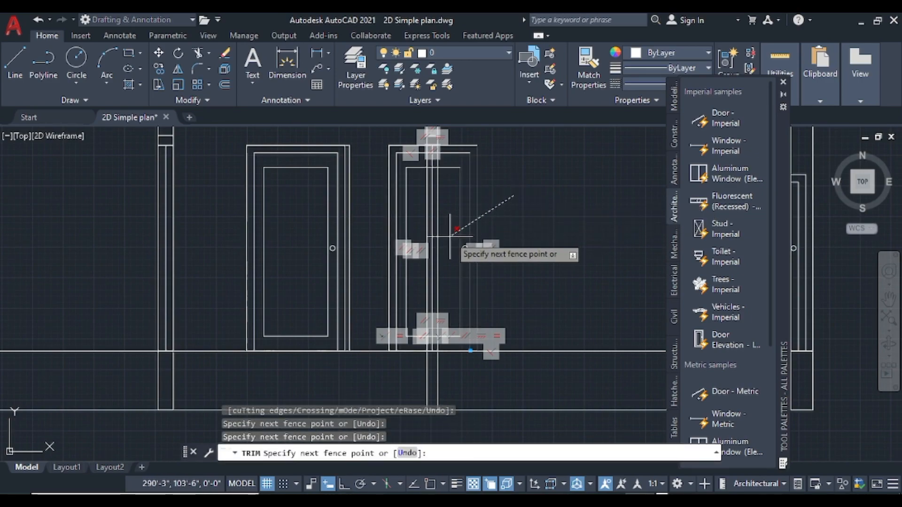
key(Return)
click(457, 136)
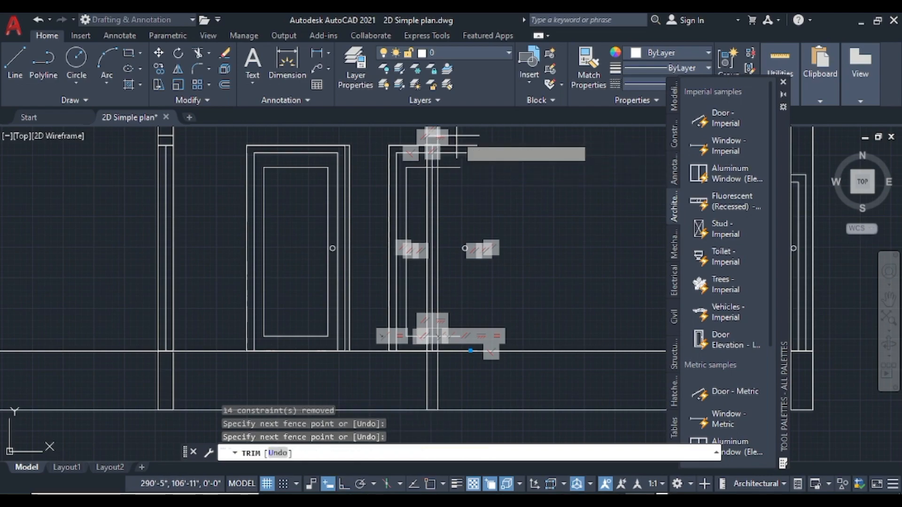
click(454, 343)
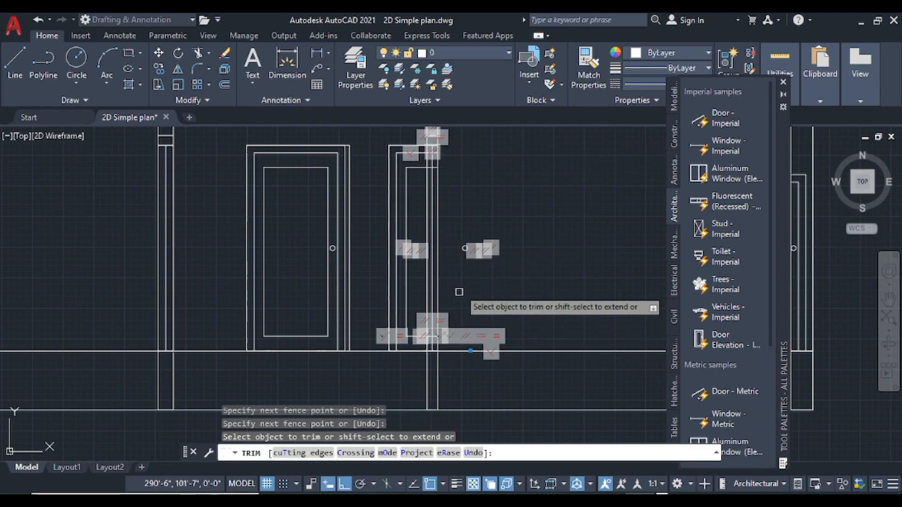
key(Escape)
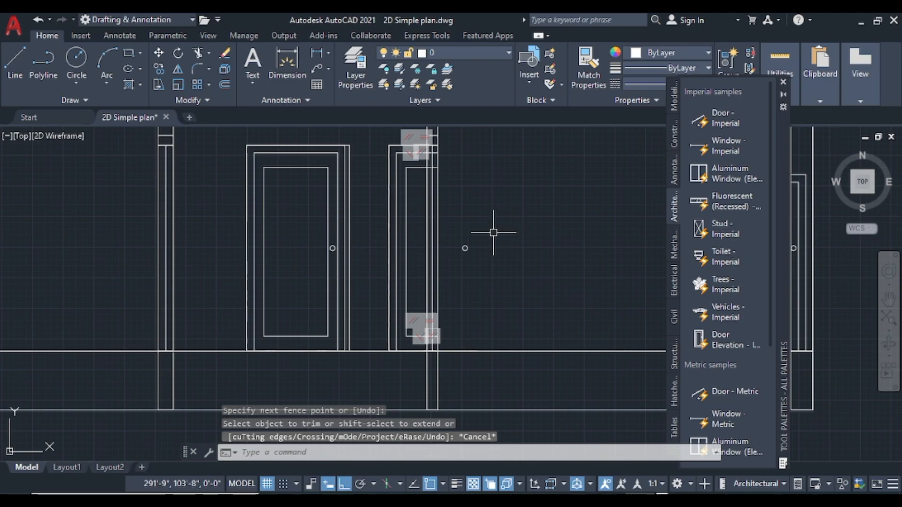
- Trim the exploded door's inner frame head line and panel top line back to the second interior wall's near face
scroll(465, 226, up, 3)
scroll(483, 226, down, 3)
scroll(487, 222, up, 5)
text(tr)
key(Return)
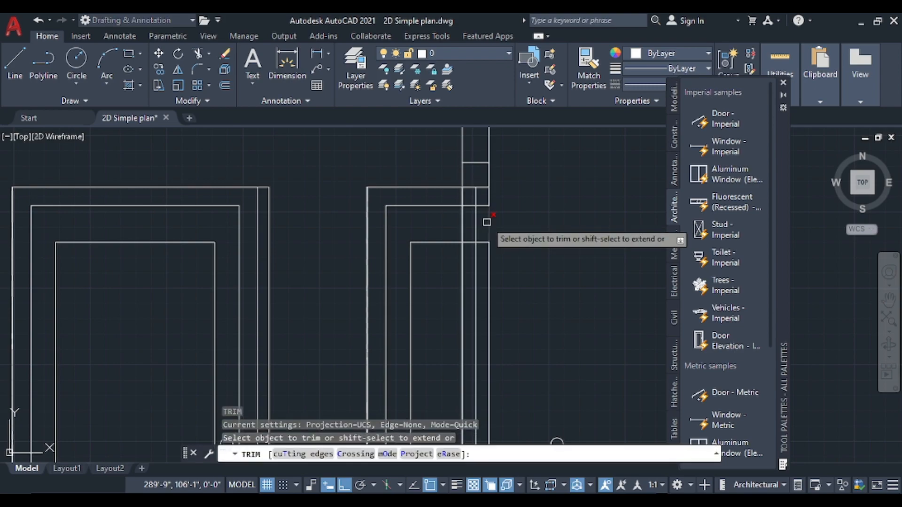
click(470, 202)
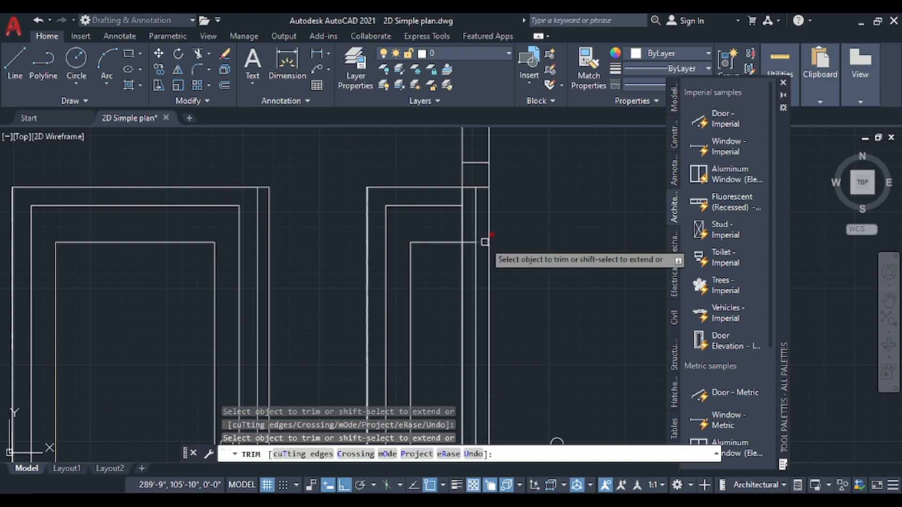
click(468, 242)
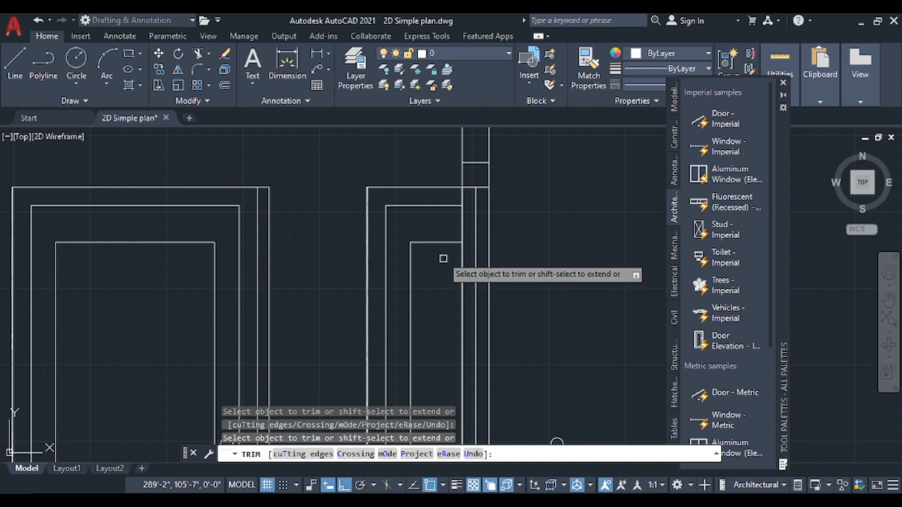
- Trim the exploded door panel's bottom line back to the second interior wall's near face
scroll(461, 211, down, 3)
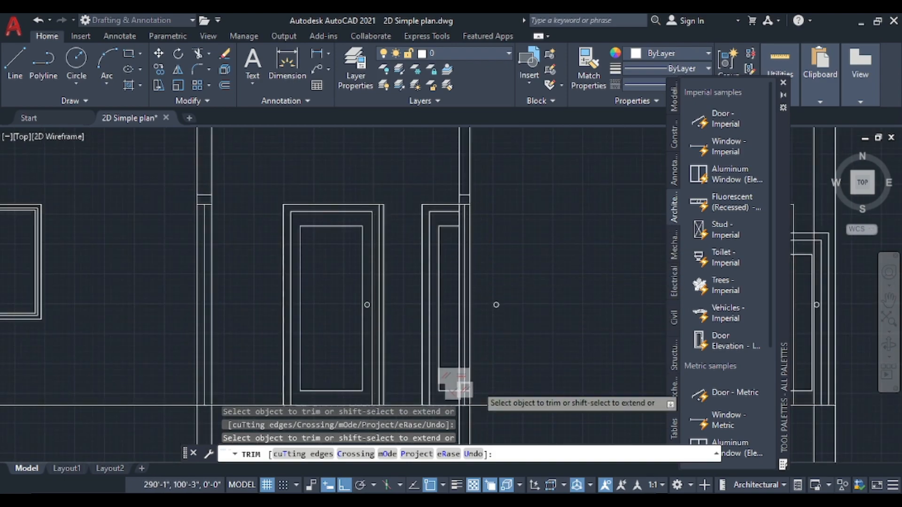
scroll(477, 384, up, 5)
scroll(477, 385, down, 3)
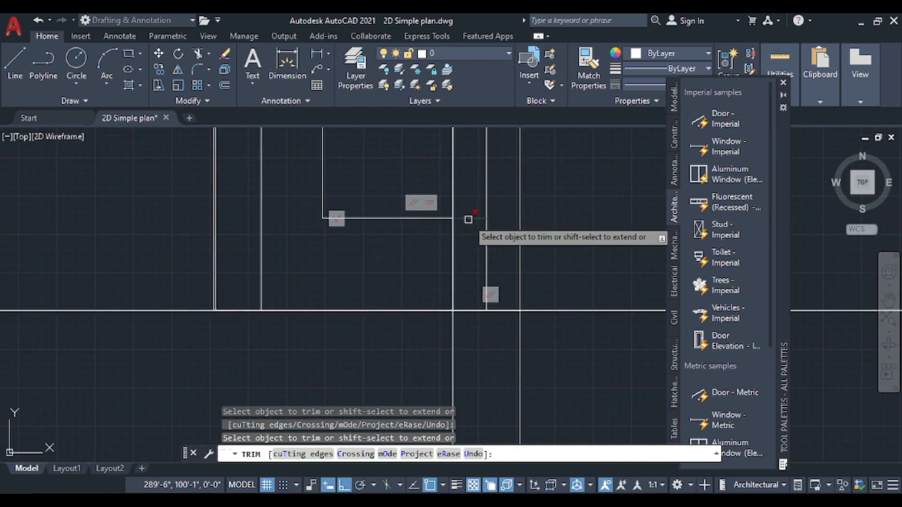
scroll(523, 228, down, 2)
scroll(558, 212, down, 2)
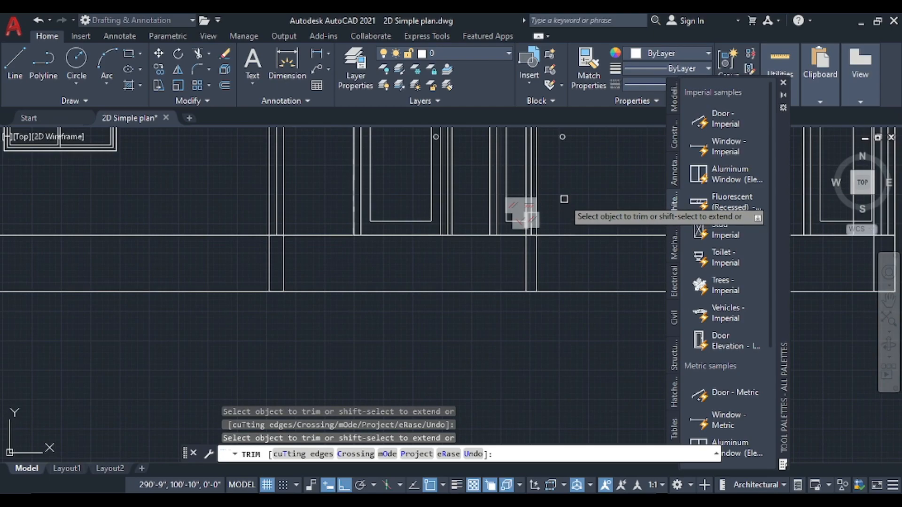
middle_drag(547, 222, 517, 277)
middle_drag(518, 278, 388, 291)
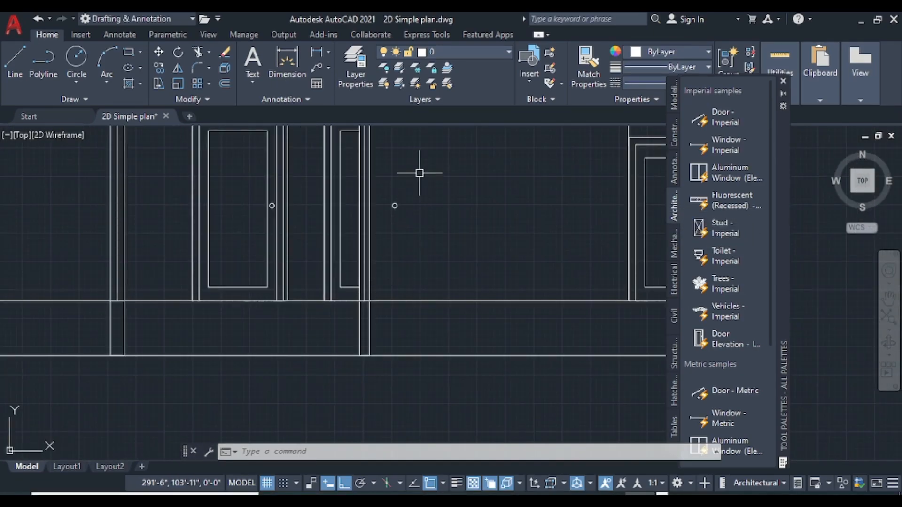
- Erase the leftover doorknob circle beyond the second interior wall
click(420, 184)
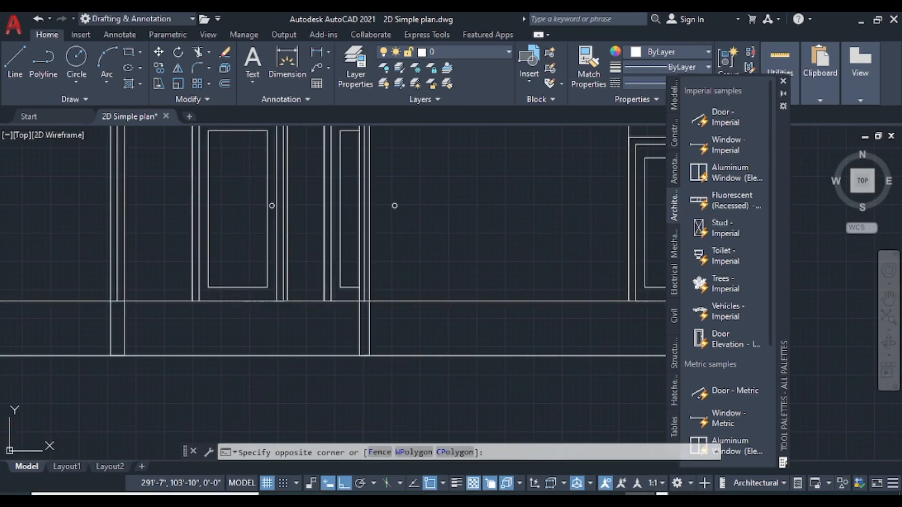
click(381, 231)
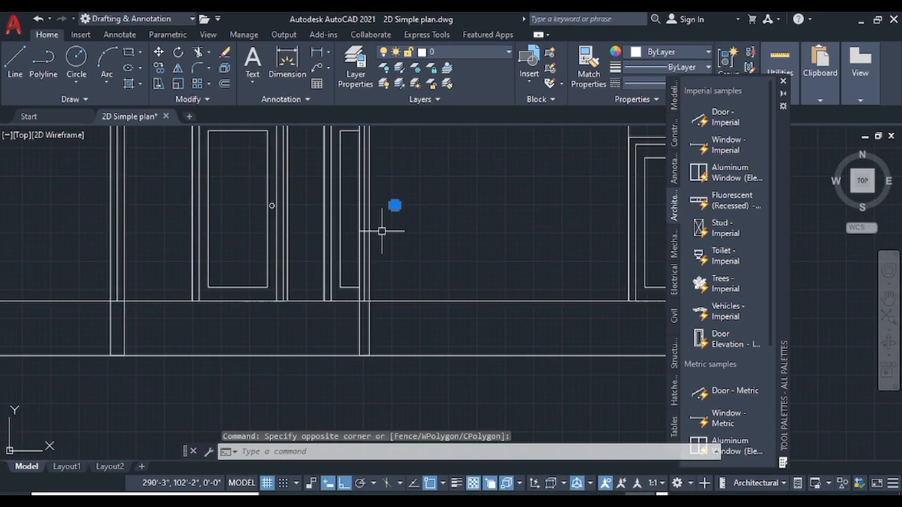
key(Delete)
- Stretch the door block beside the far outer wall up to its opening's top and narrow it towards the opening's width
scroll(402, 241, down, 4)
middle_drag(454, 211, 467, 265)
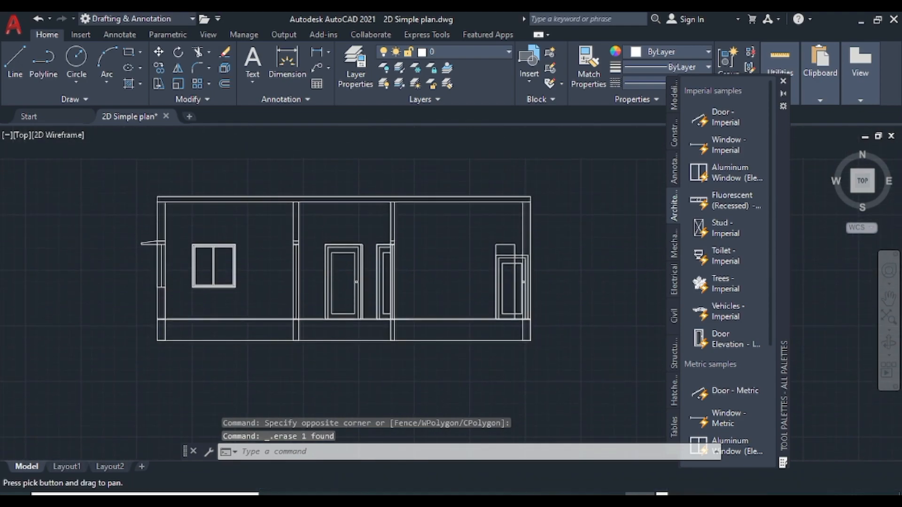
scroll(520, 259, up, 4)
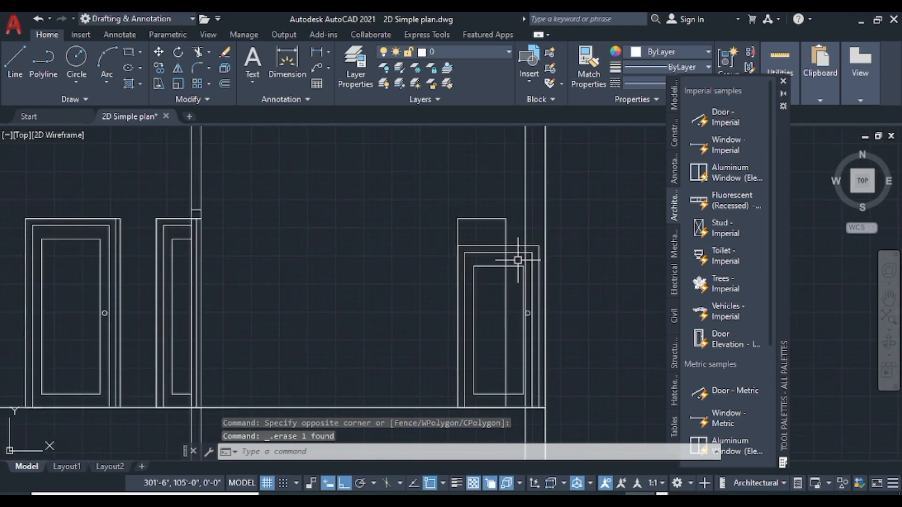
click(483, 252)
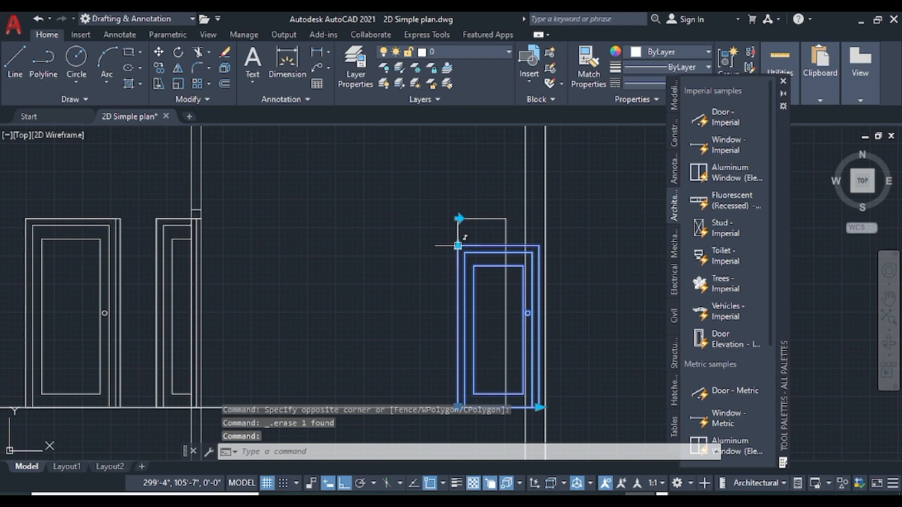
click(459, 219)
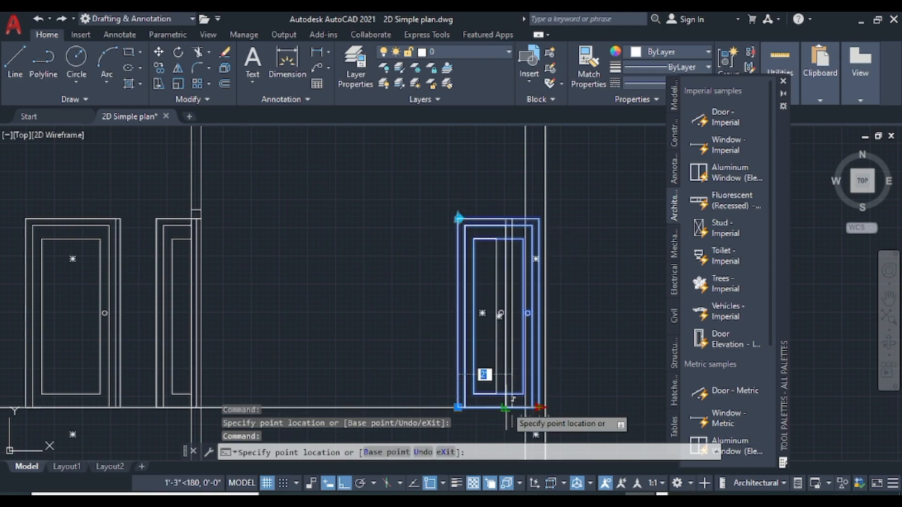
click(506, 406)
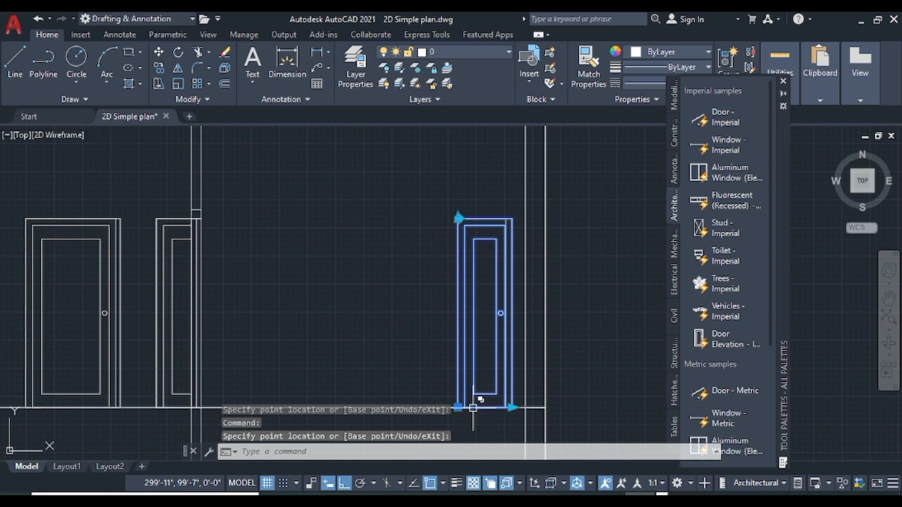
- Move the last door block 8" away from the outer wall and widen it slightly back towards that wall
scroll(473, 407, down, 3)
scroll(473, 423, up, 3)
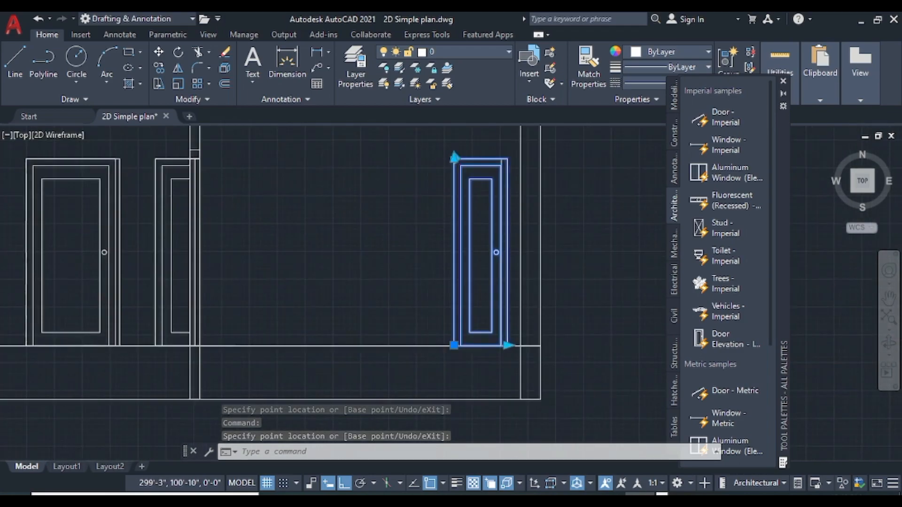
scroll(454, 319, up, 2)
click(454, 366)
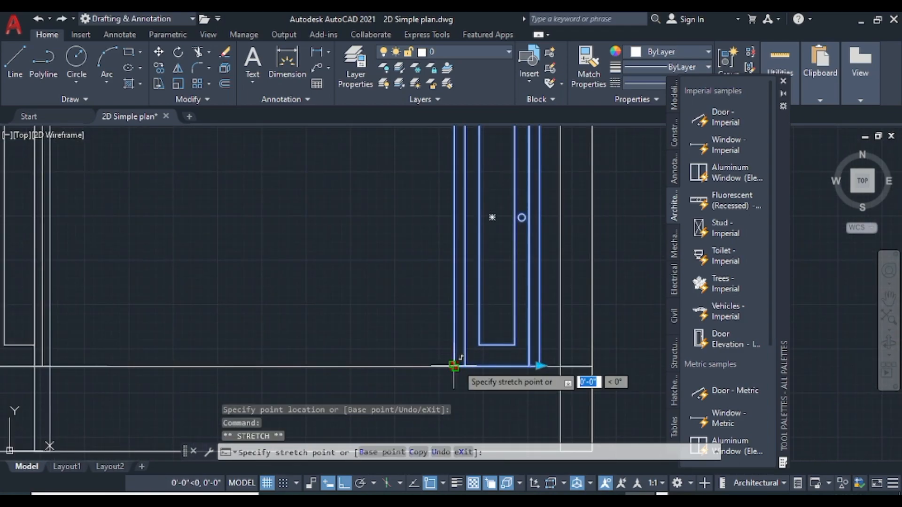
click(426, 365)
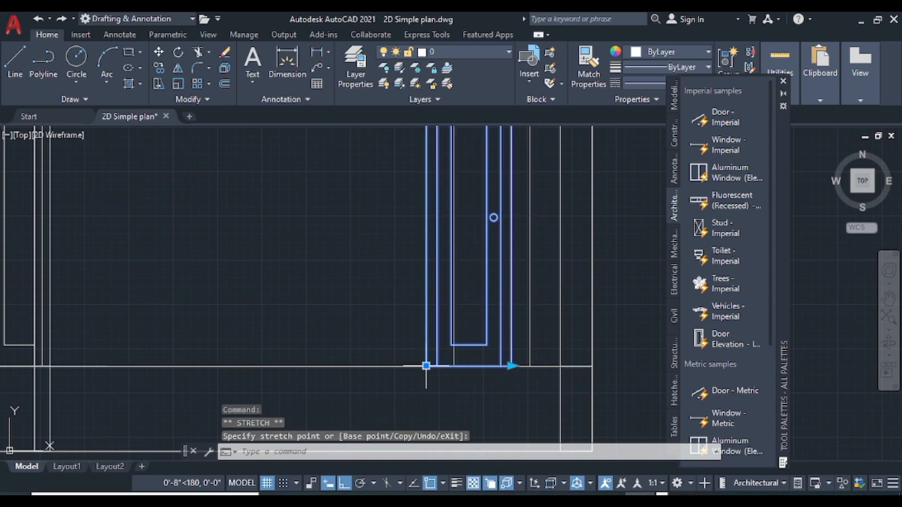
click(511, 365)
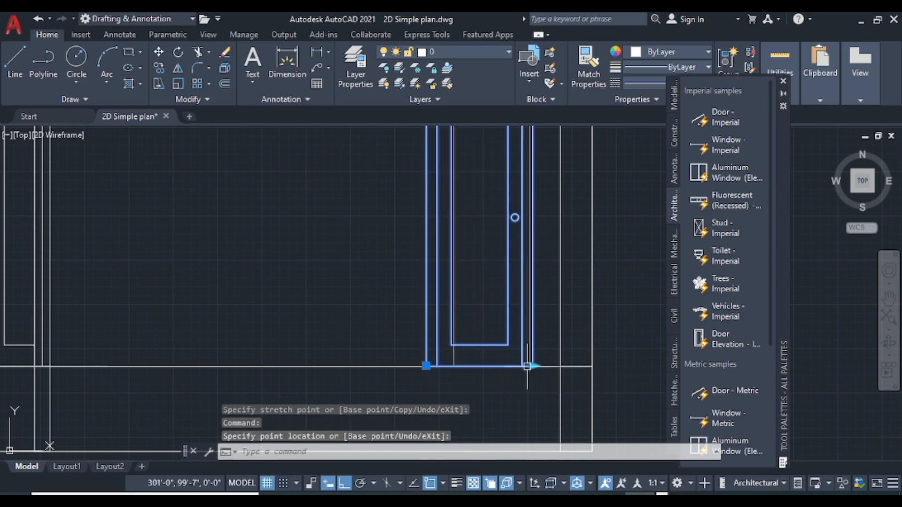
key(Escape)
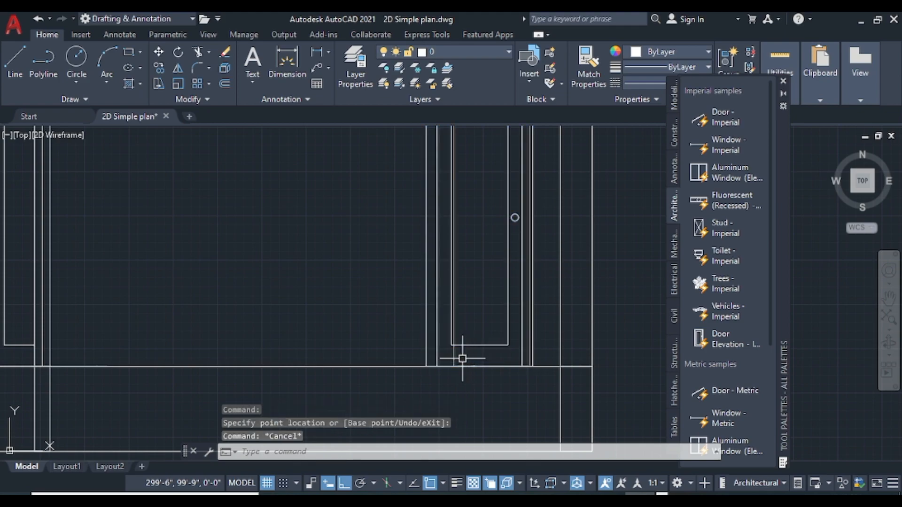
- Erase the original opening outline overlapping the last door block
click(456, 358)
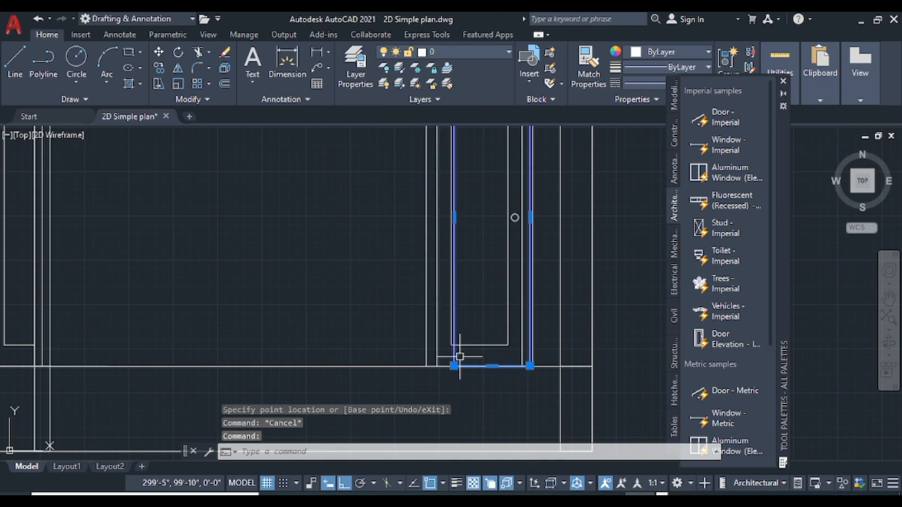
key(Delete)
scroll(459, 357, down, 5)
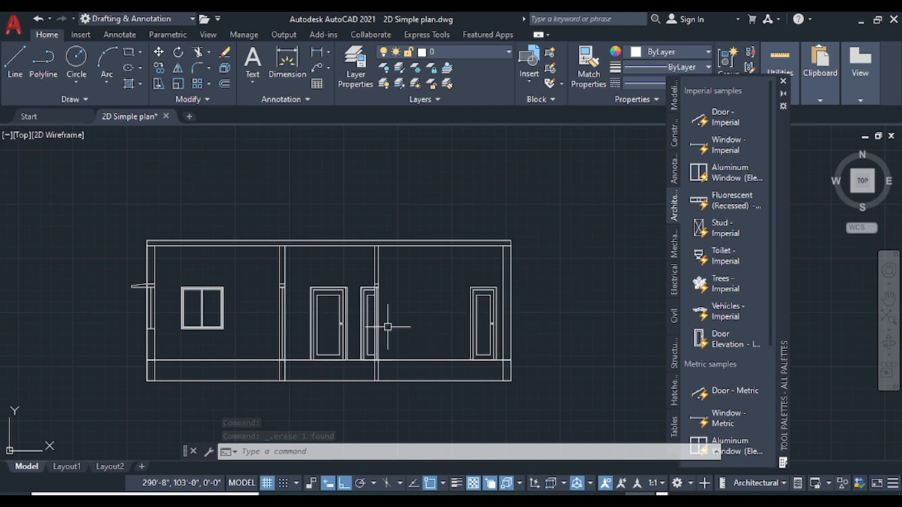
- Examine the section's window and doors against the section cutting line on the floor plan
scroll(377, 328, up, 2)
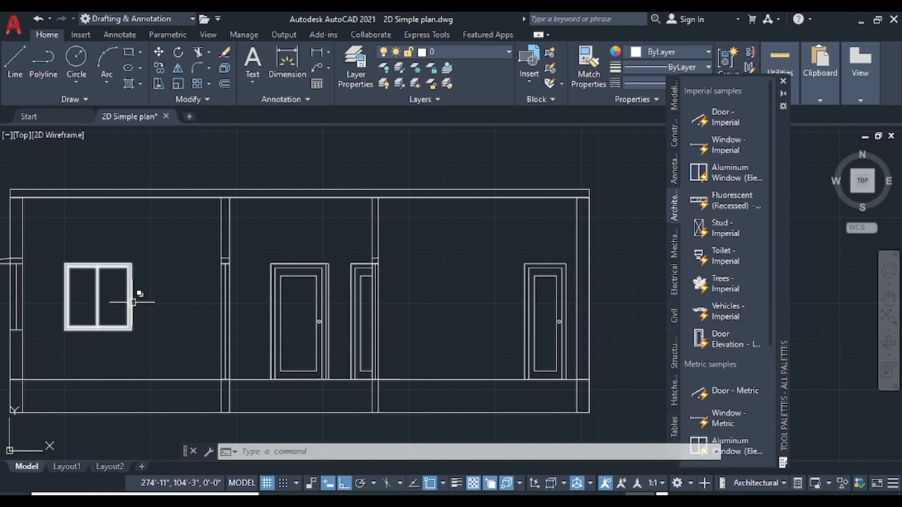
scroll(135, 301, down, 4)
middle_drag(322, 261, 379, 210)
scroll(379, 210, down, 4)
scroll(335, 414, up, 7)
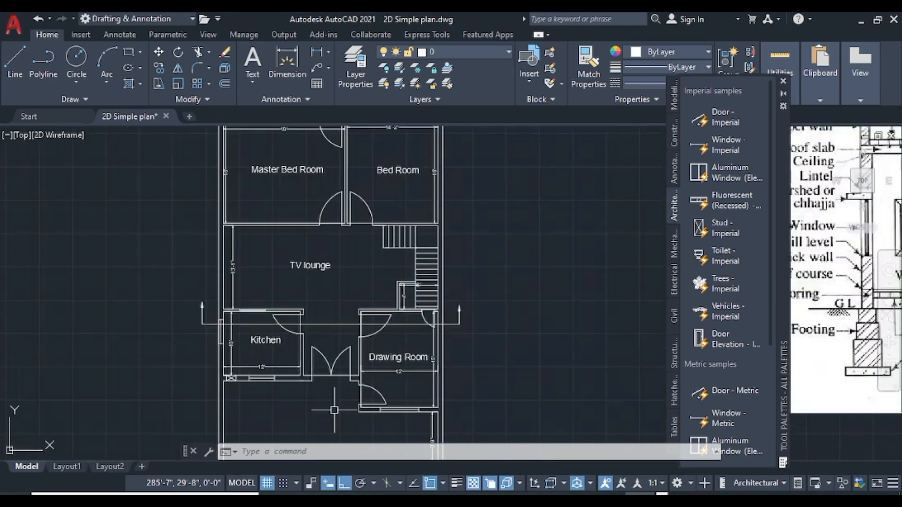
scroll(310, 379, down, 8)
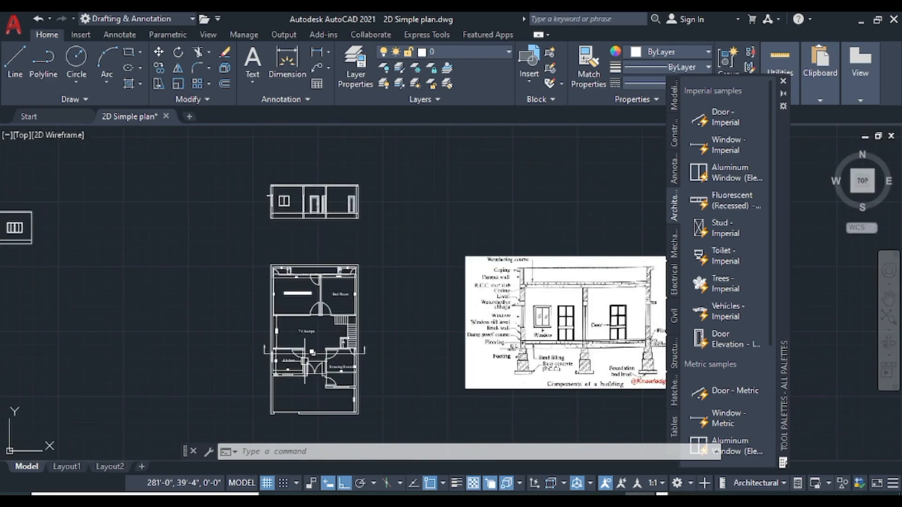
scroll(305, 330, up, 3)
middle_drag(302, 267, 286, 334)
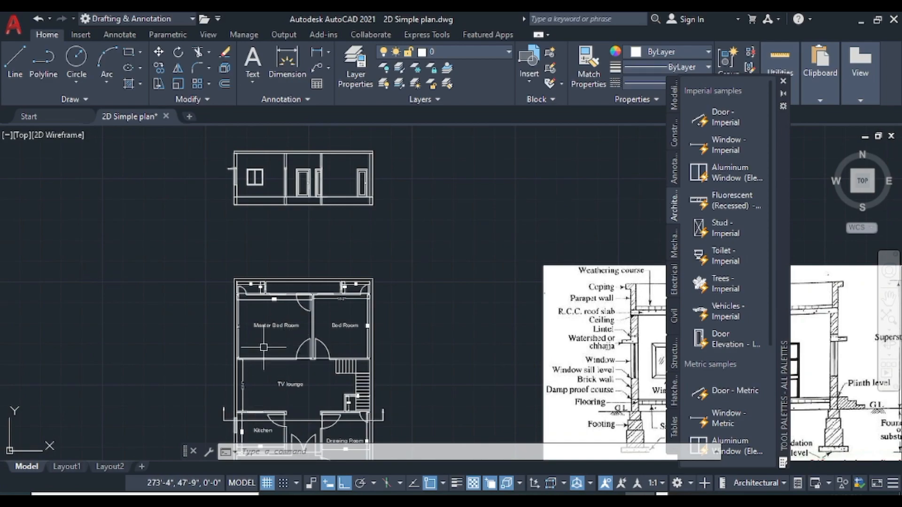
- Examine the building-components reference image and compare its parapet, slab and foundation details with the drawn section
click(255, 178)
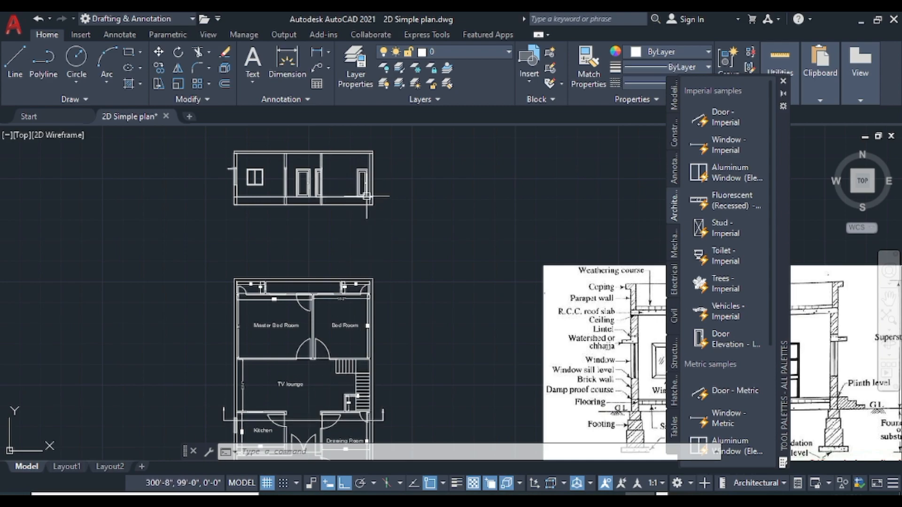
mouse_move(346, 250)
middle_down()
mouse_move(409, 228)
mouse_move(463, 225)
middle_up()
scroll(463, 213, down, 4)
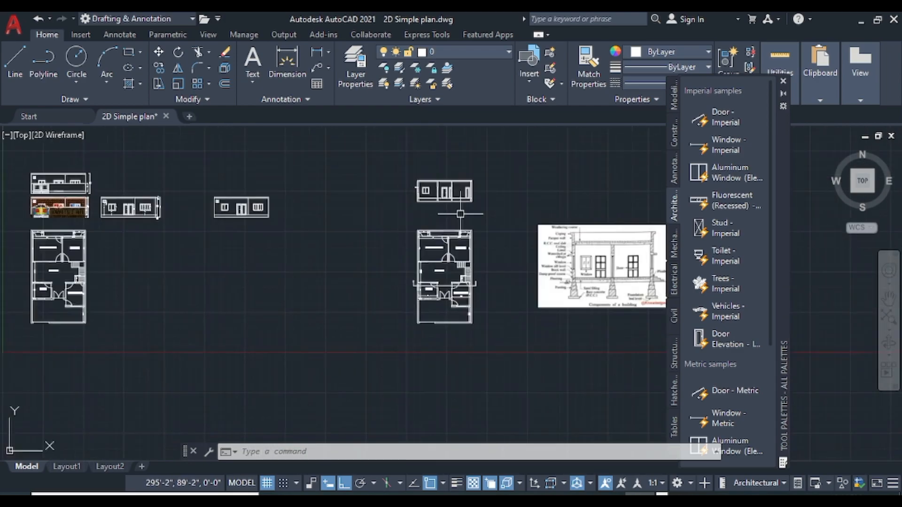
scroll(605, 266, up, 4)
middle_drag(604, 270, 443, 280)
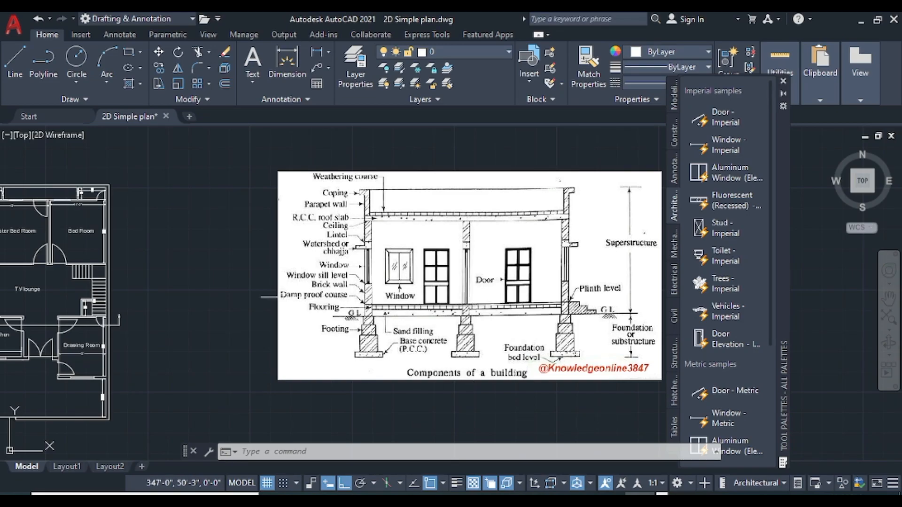
scroll(280, 297, down, 4)
scroll(183, 238, up, 4)
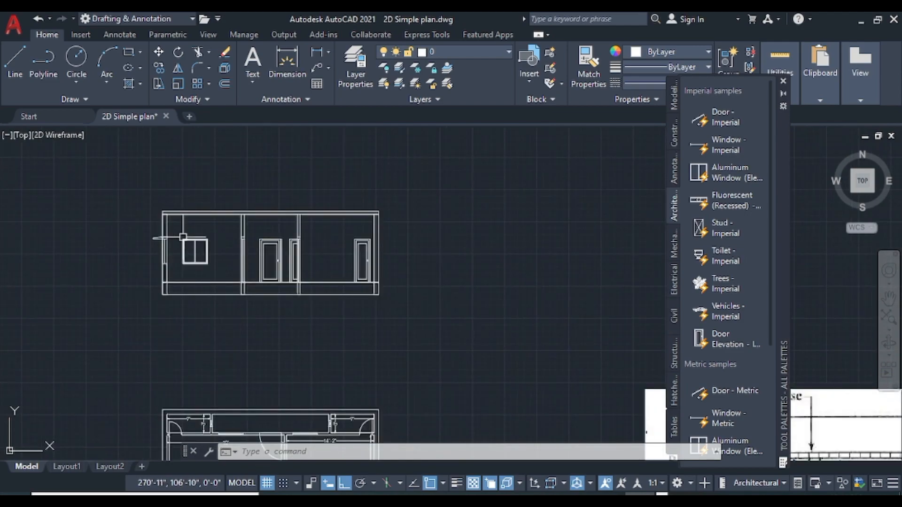
- Draw a parapet wall 3' high and 4" thick on the roof slab, starting from the slab's outer corner above the sunshade wall
scroll(187, 242, up, 2)
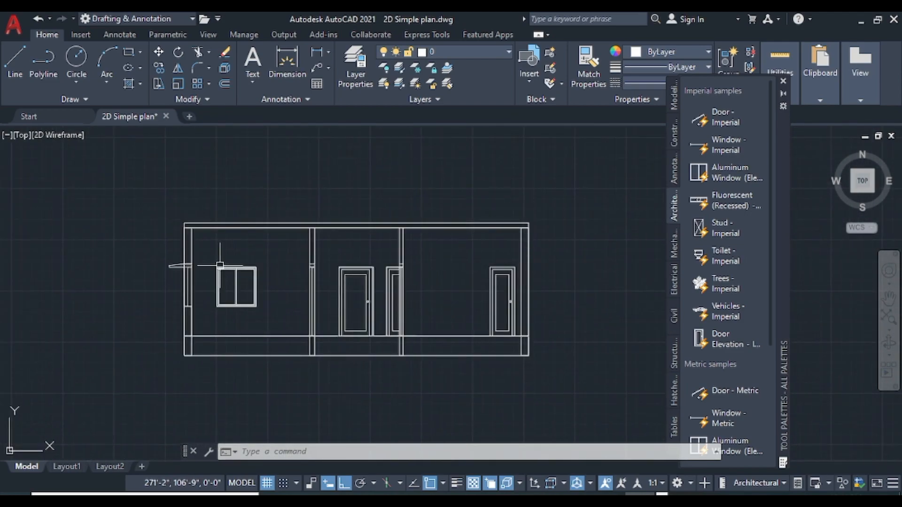
click(12, 61)
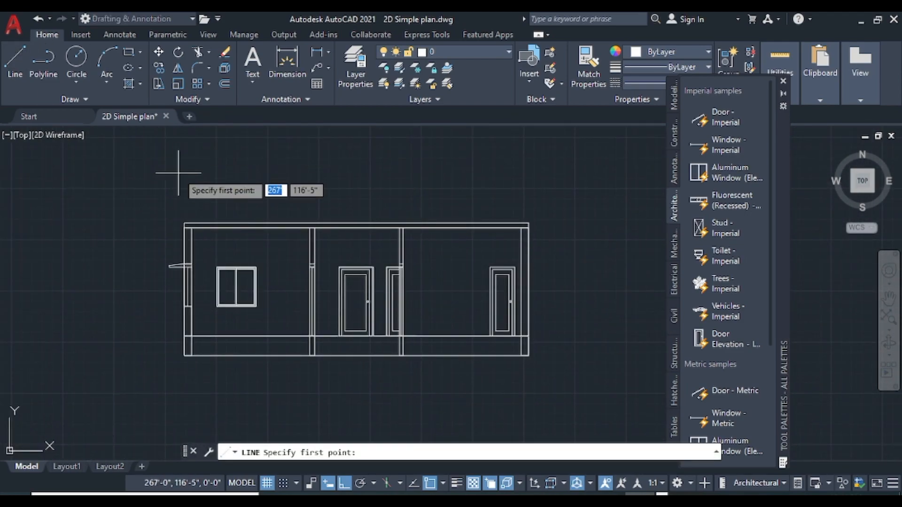
scroll(185, 174, up, 4)
click(189, 295)
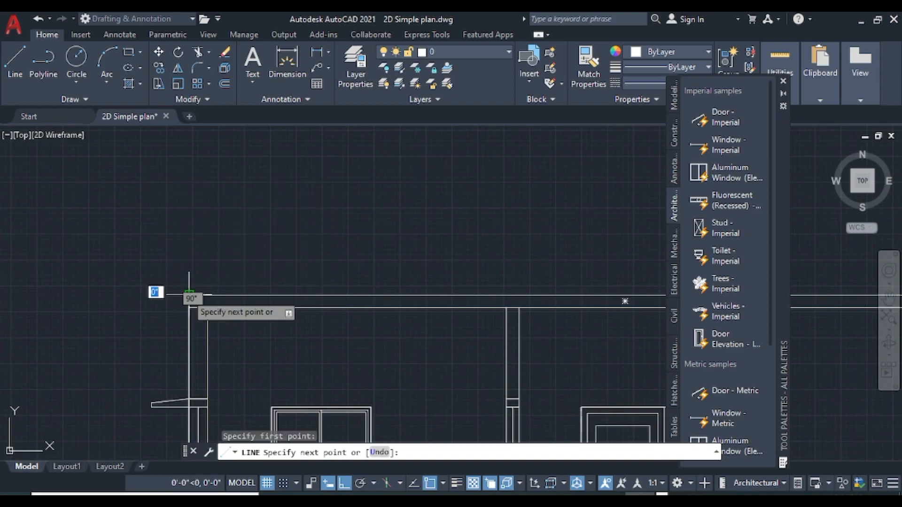
text(3')
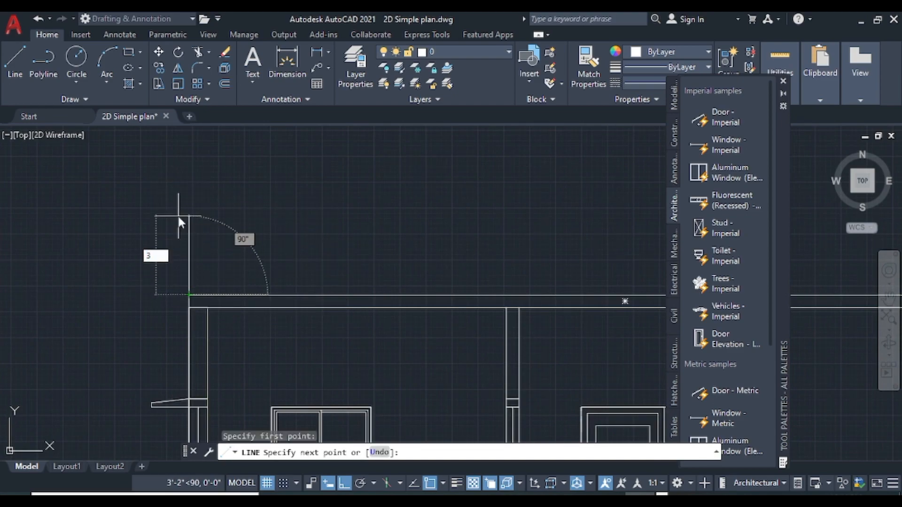
key(Return)
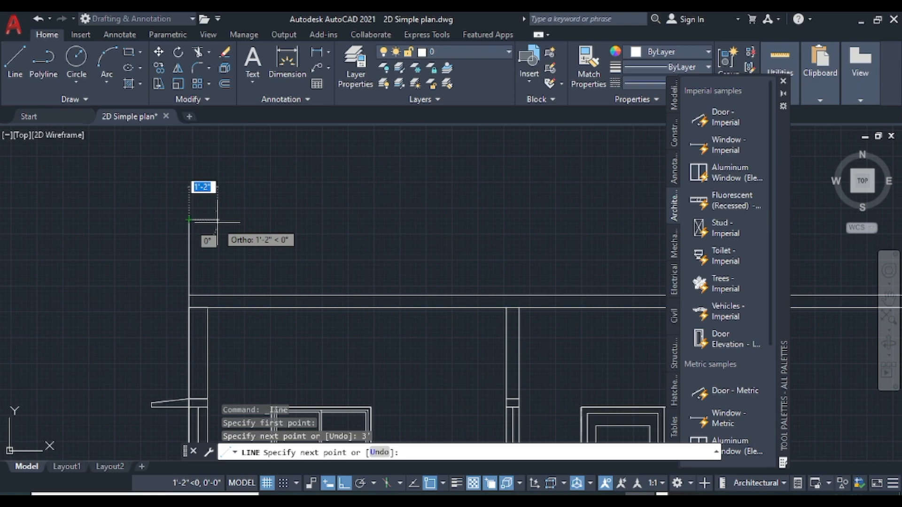
text(4)
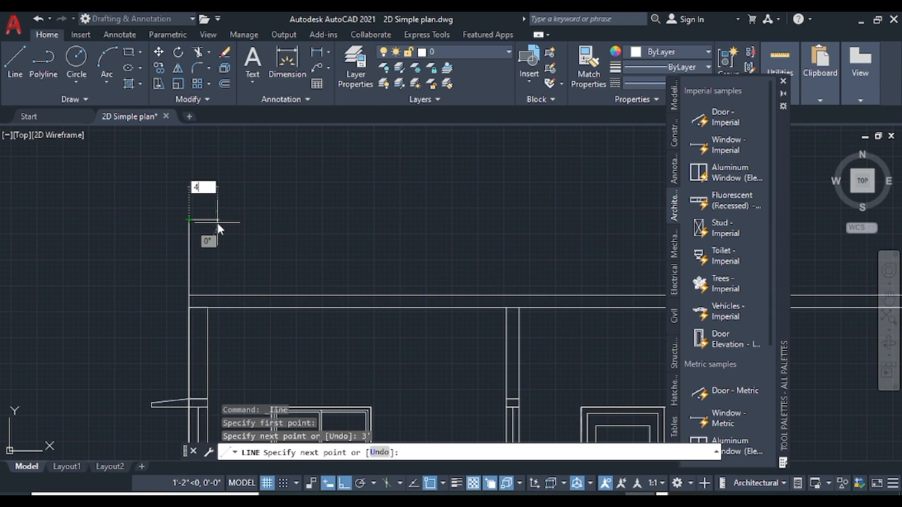
key(Return)
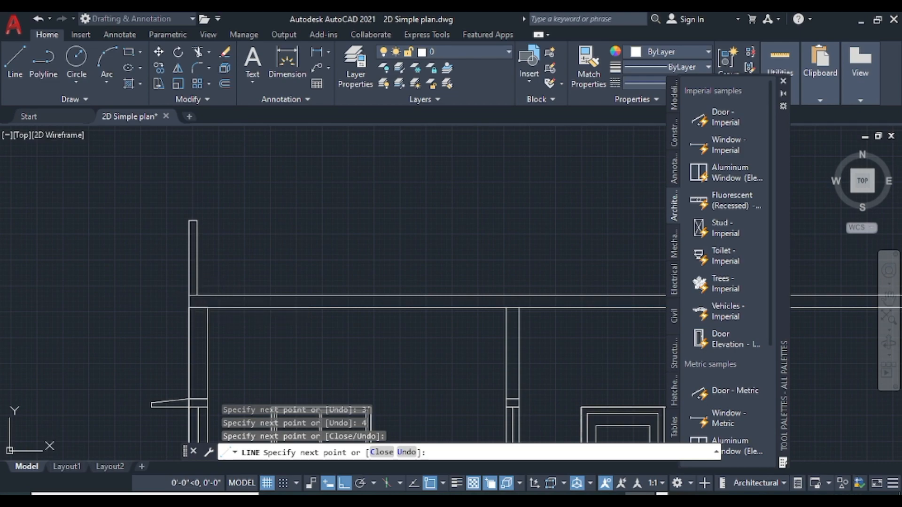
key(Escape)
- Draw a 4" thick coping on top of the parapet, projecting 6" beyond its outer face and ending flush with its inner face
click(15, 59)
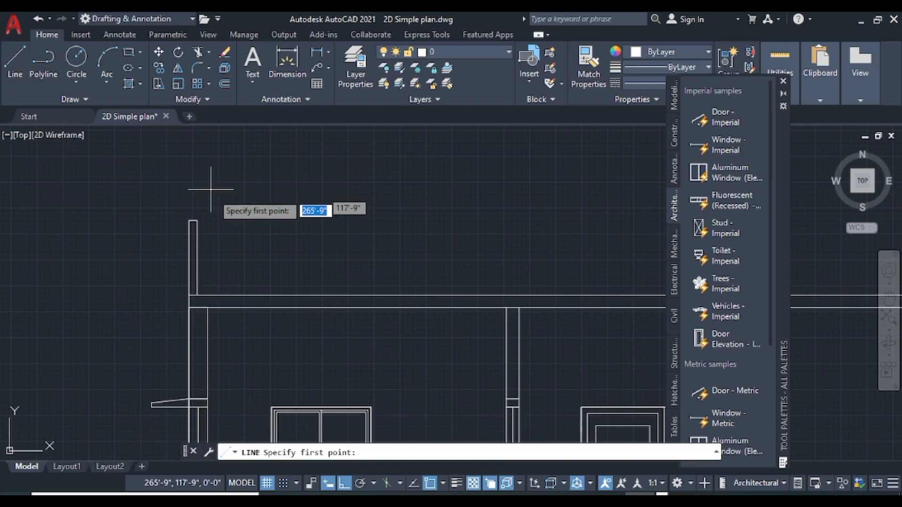
scroll(194, 212, up, 1)
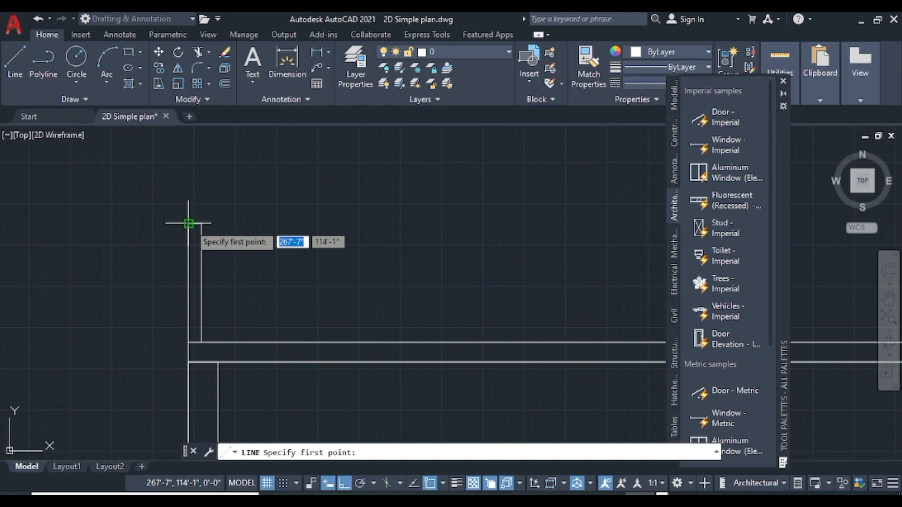
click(188, 224)
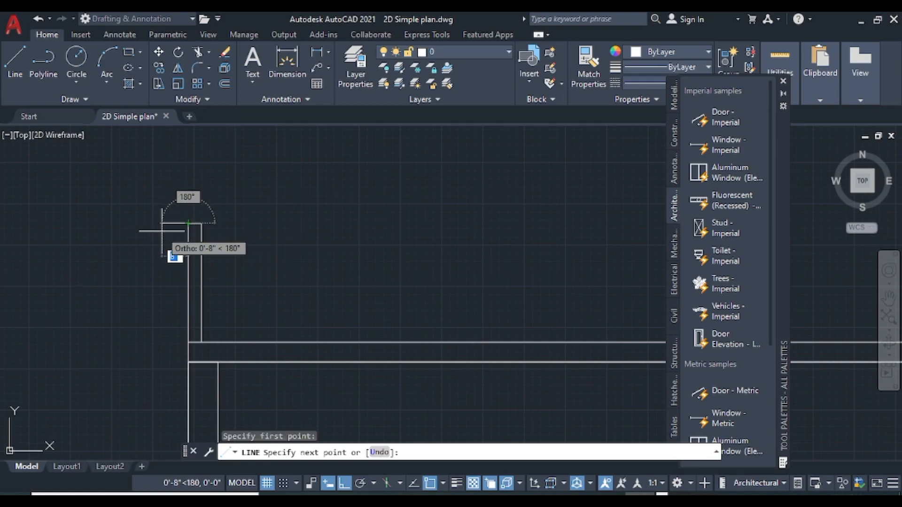
scroll(162, 230, down, 4)
scroll(163, 230, up, 2)
scroll(163, 230, up, 1)
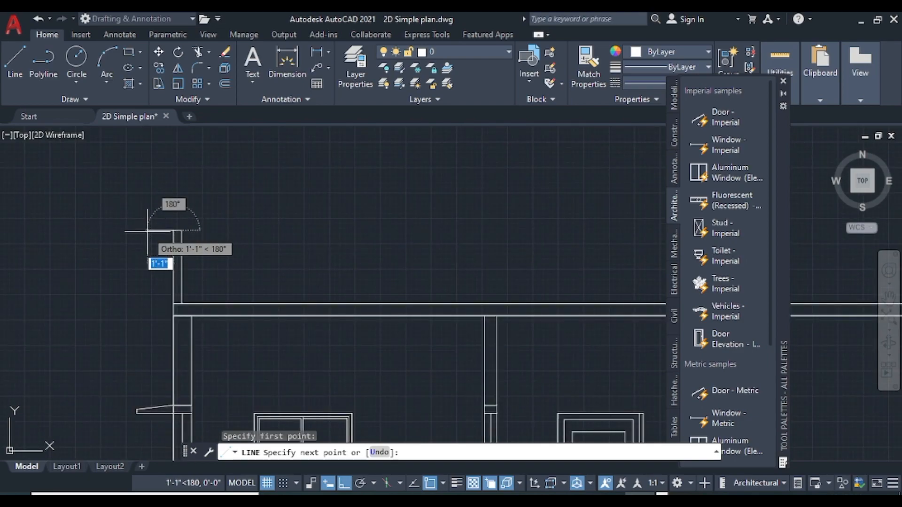
text(6)
key(Return)
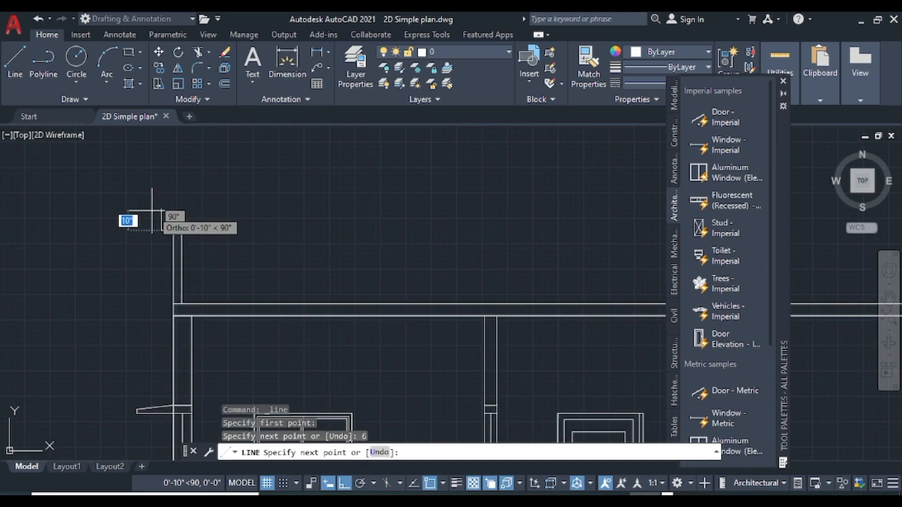
text(4)
key(Return)
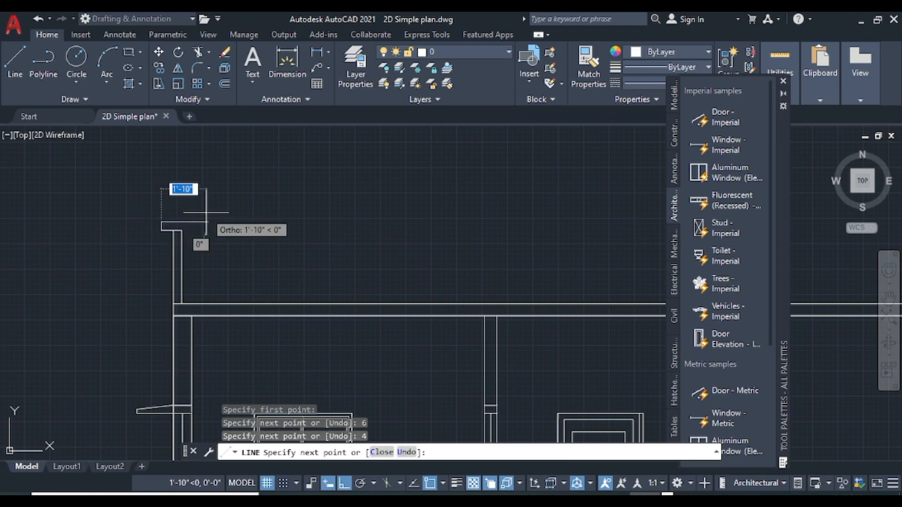
text(6)
key(Return)
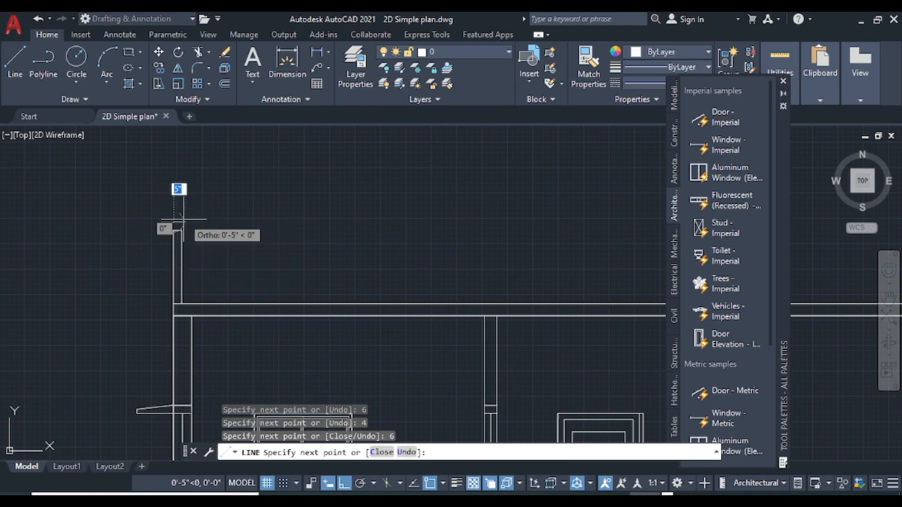
text(4)
key(Return)
scroll(185, 238, up, 4)
scroll(184, 236, up, 2)
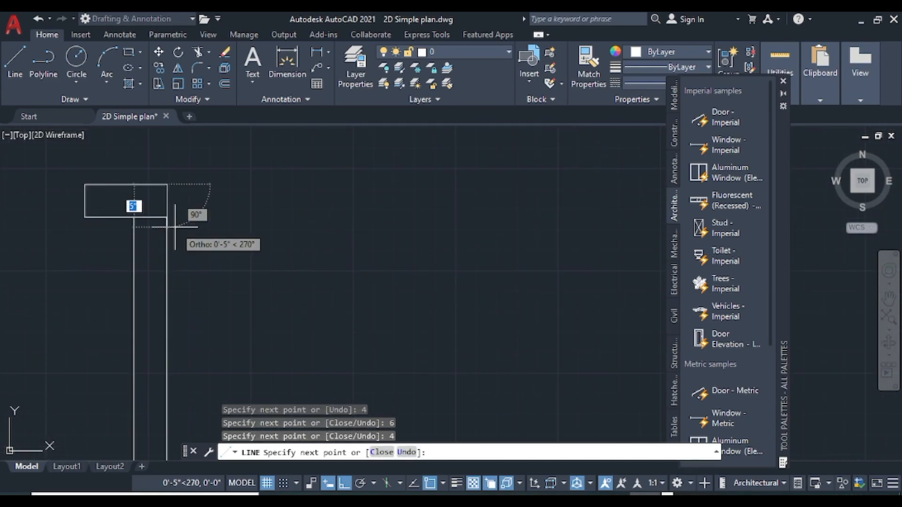
click(169, 216)
key(Escape)
scroll(285, 215, down, 2)
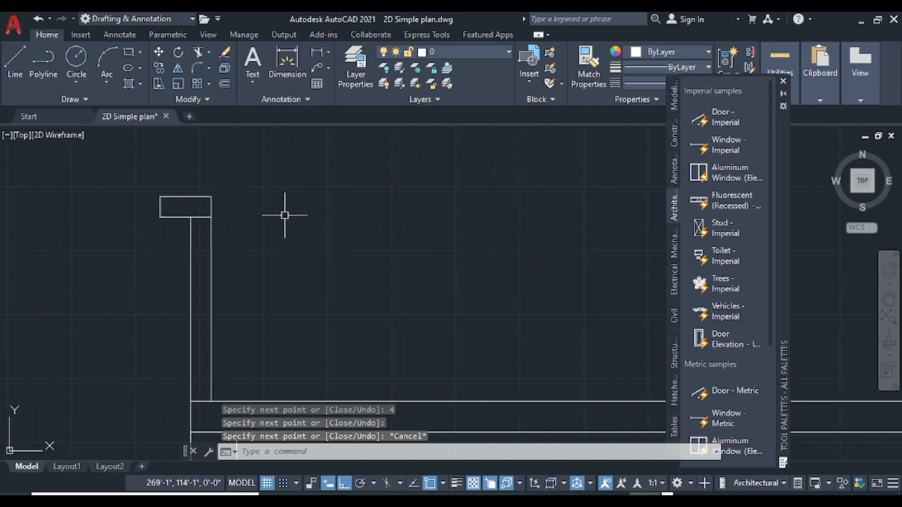
- Trim the line segment separating the coping from the parapet wall below it
text(tr)
key(Return)
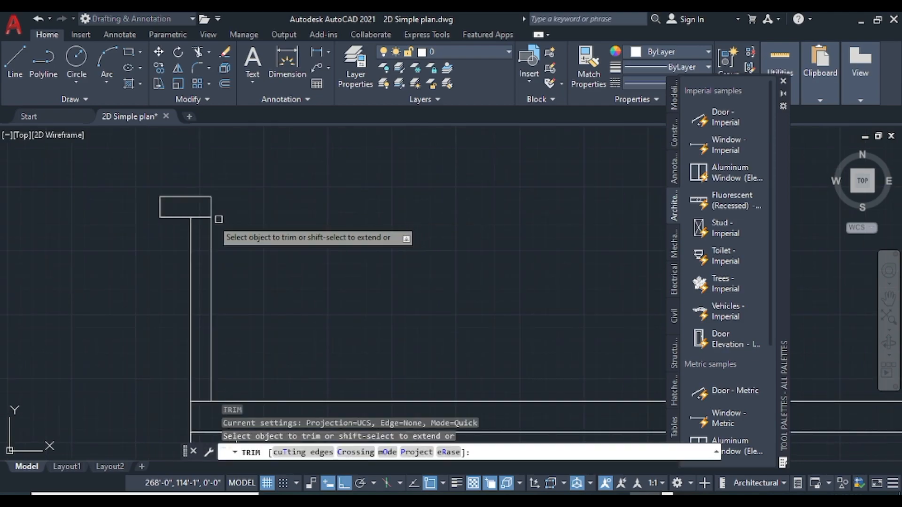
click(199, 218)
scroll(413, 193, down, 4)
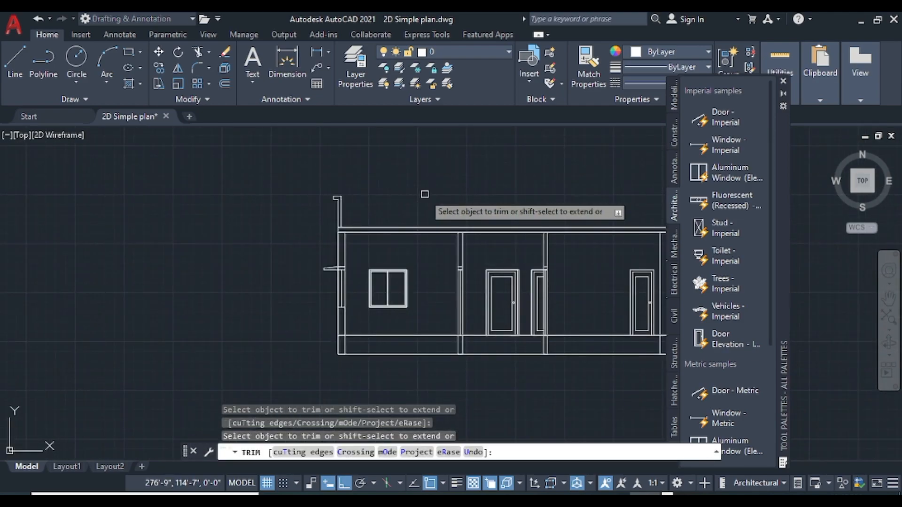
key(Escape)
- Mirror the parapet and coping about a vertical line through the roof slab's midpoint, keeping the original
scroll(367, 199, up, 3)
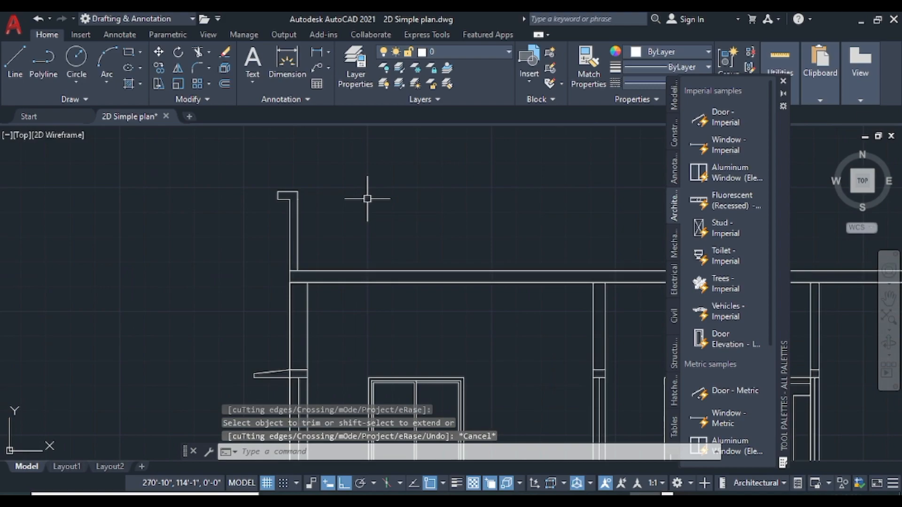
click(325, 178)
click(251, 237)
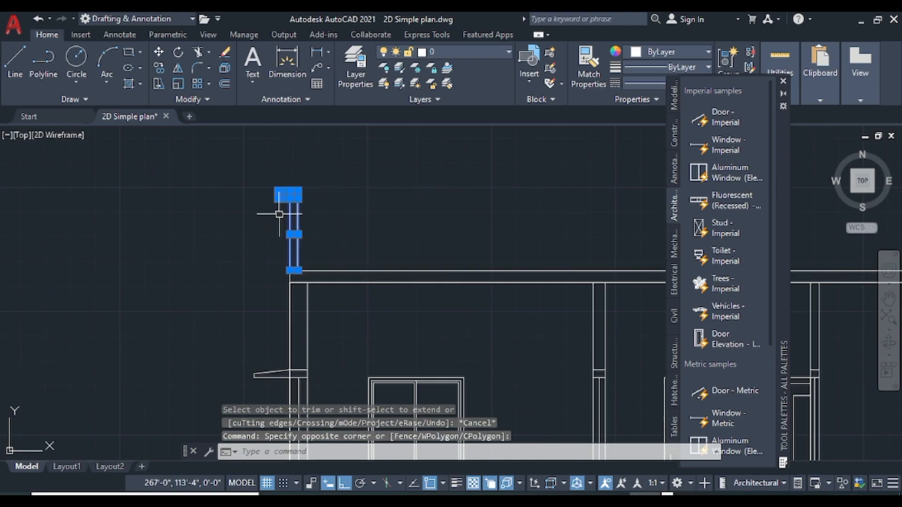
click(178, 68)
scroll(474, 172, down, 5)
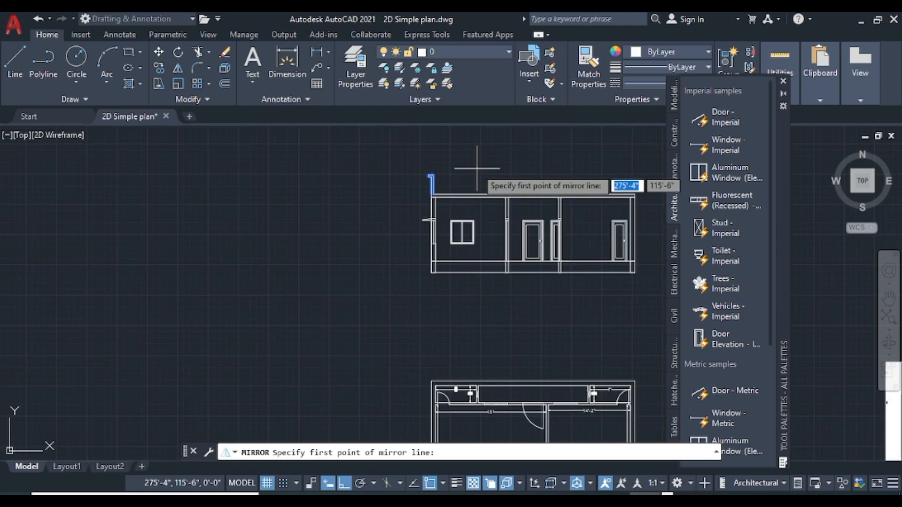
scroll(529, 178, up, 4)
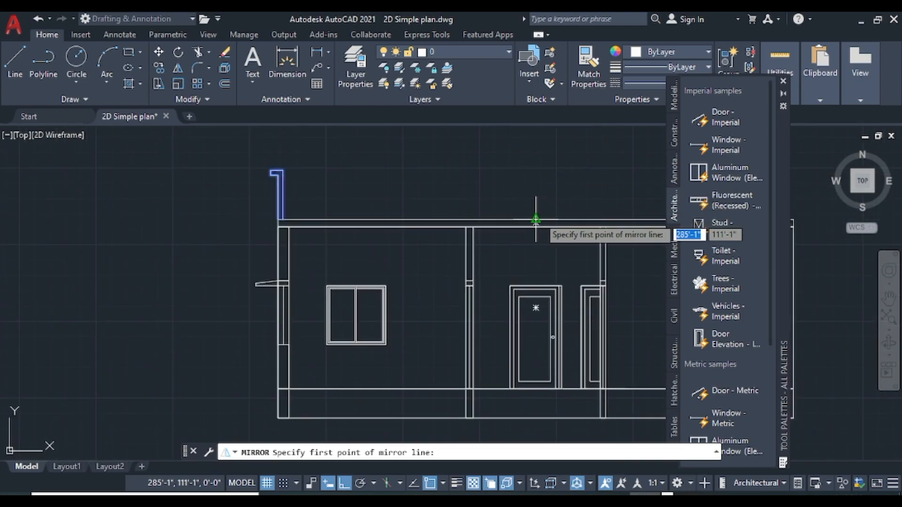
click(536, 220)
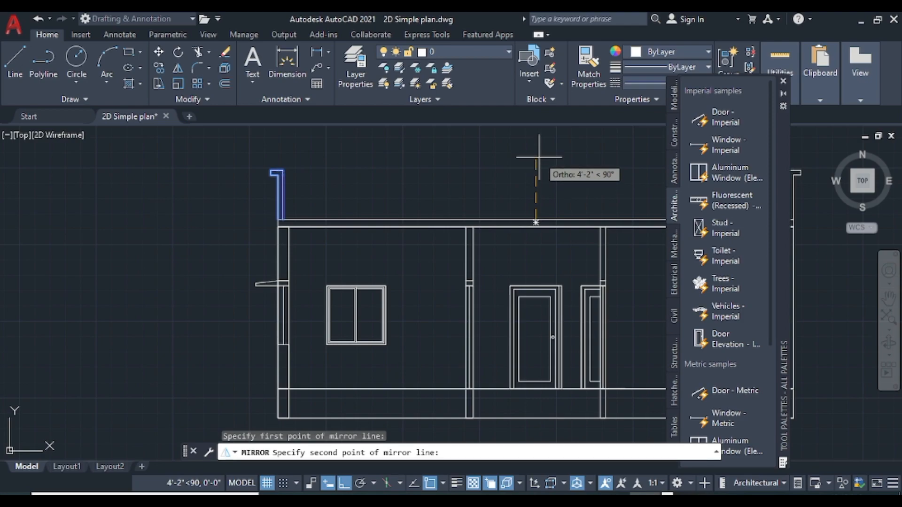
click(539, 157)
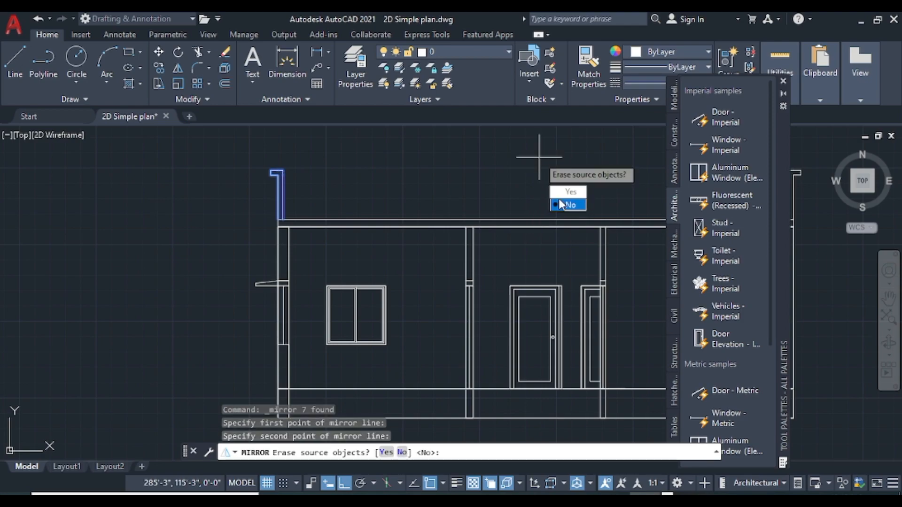
key(Return)
scroll(492, 129, down, 6)
scroll(500, 131, up, 4)
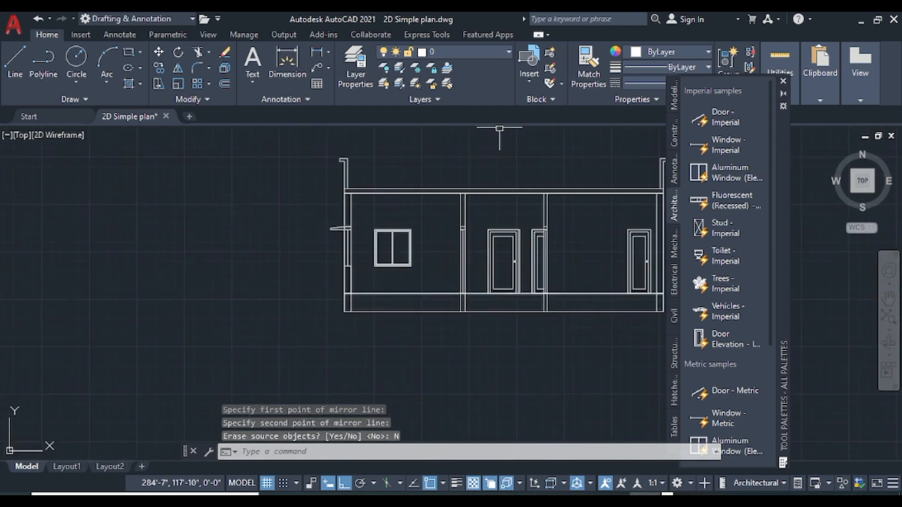
mouse_move(510, 141)
middle_down()
mouse_move(416, 181)
mouse_move(368, 155)
middle_up()
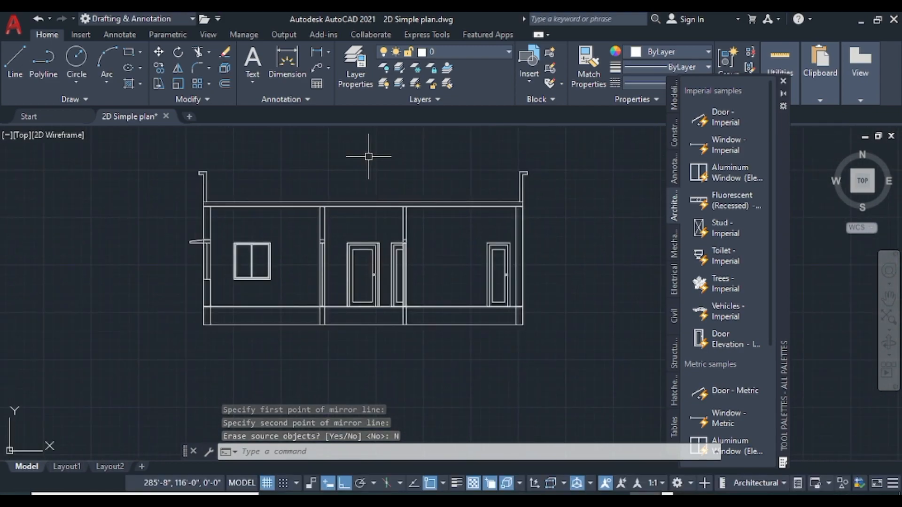
- Draw a horizontal line joining the inner top corners of the two parapet copings
click(15, 60)
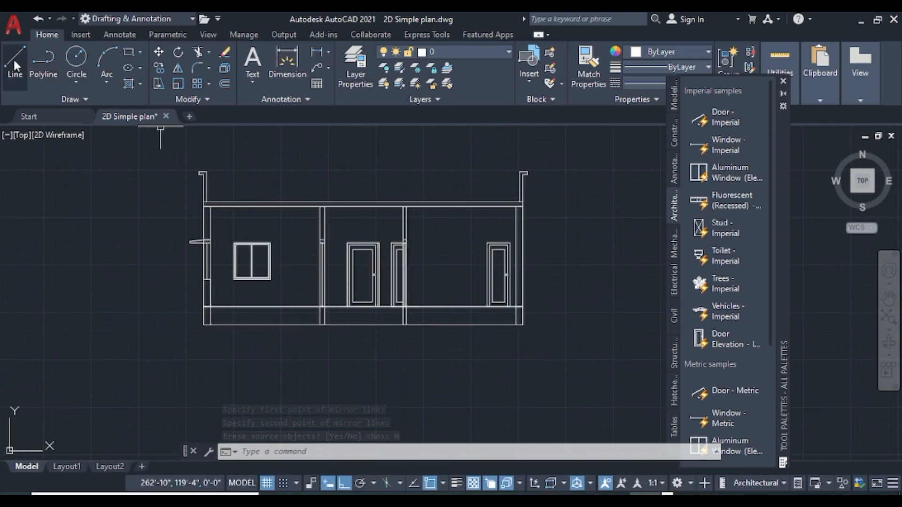
scroll(151, 138, up, 2)
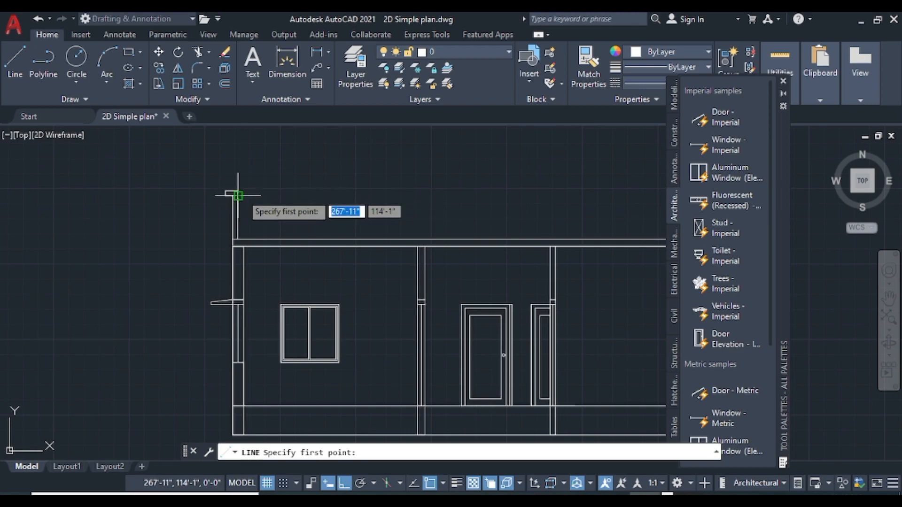
click(238, 191)
scroll(455, 200, down, 2)
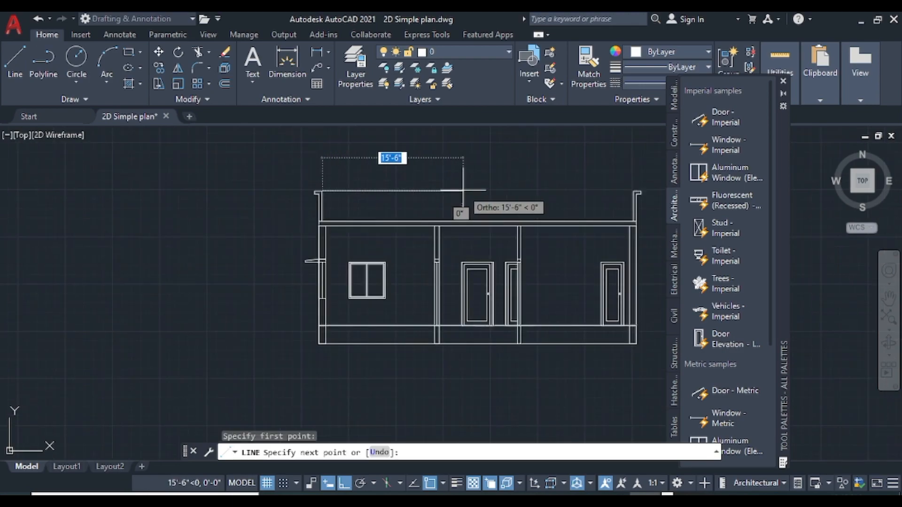
middle_drag(459, 204, 240, 198)
scroll(424, 203, up, 7)
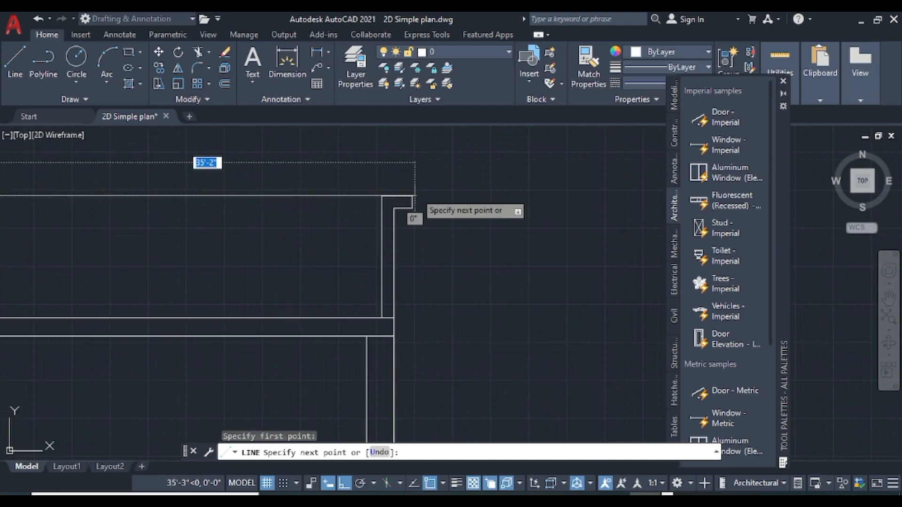
click(382, 195)
key(Escape)
scroll(451, 165, down, 6)
scroll(450, 165, down, 4)
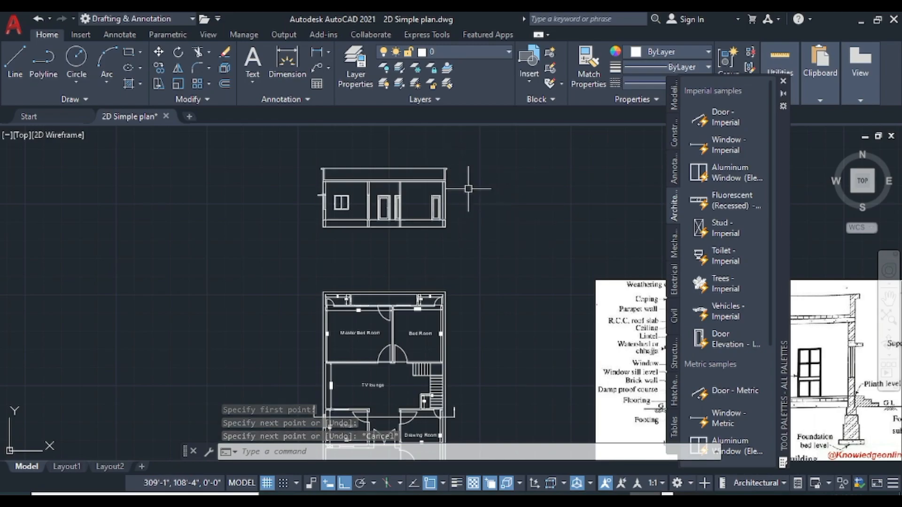
- Draw the upper footing outline from the left wall's outer bottom corner: 2" outward, 13" back across the wall and 1' down
scroll(453, 195, up, 3)
scroll(517, 360, down, 6)
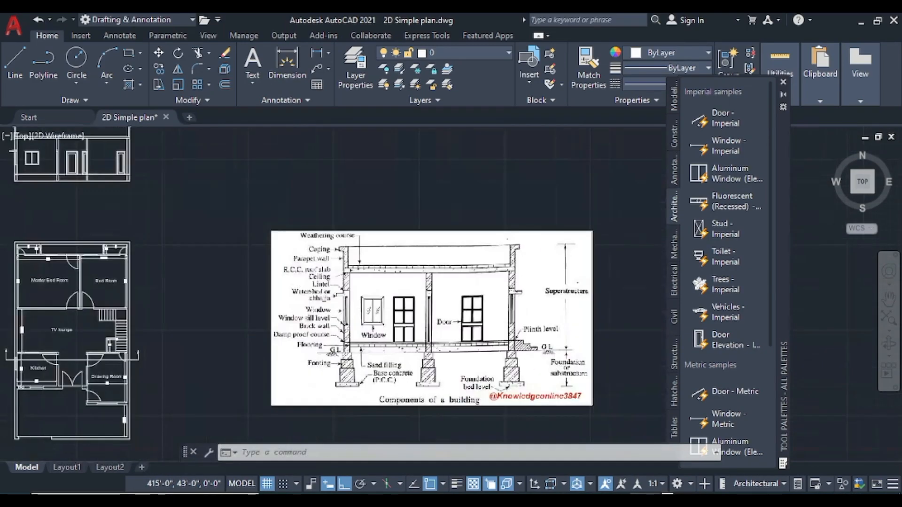
scroll(200, 240, up, 4)
scroll(200, 240, up, 3)
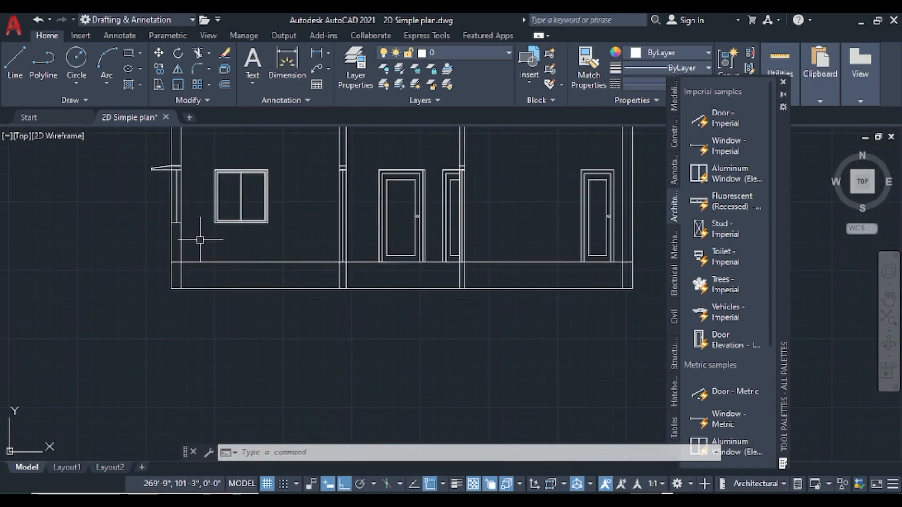
click(13, 58)
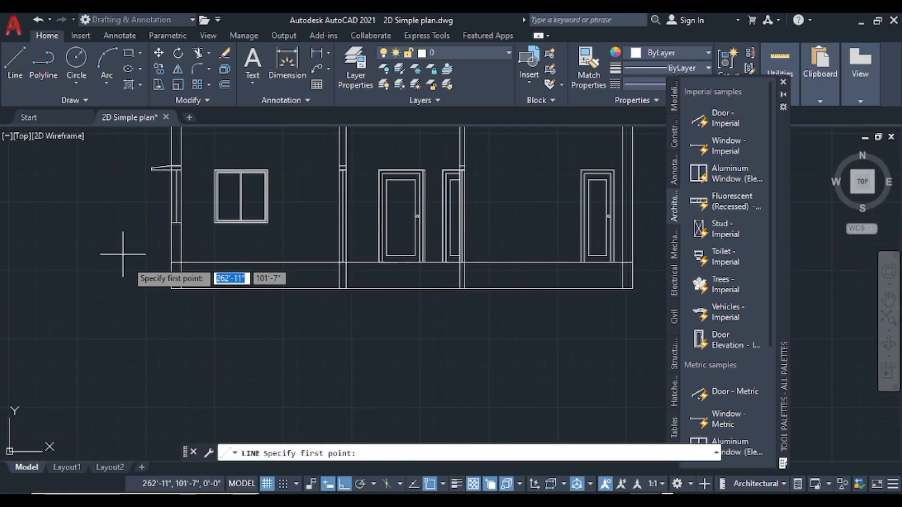
scroll(163, 284, up, 3)
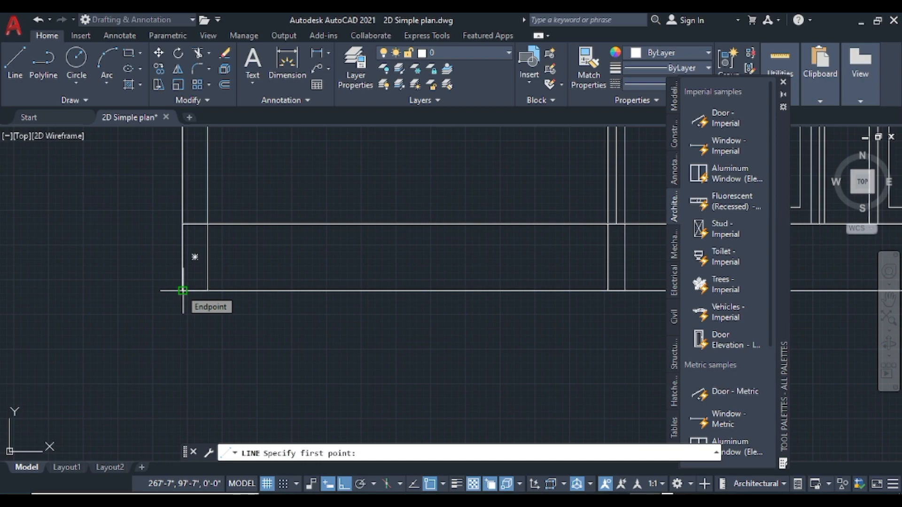
click(183, 291)
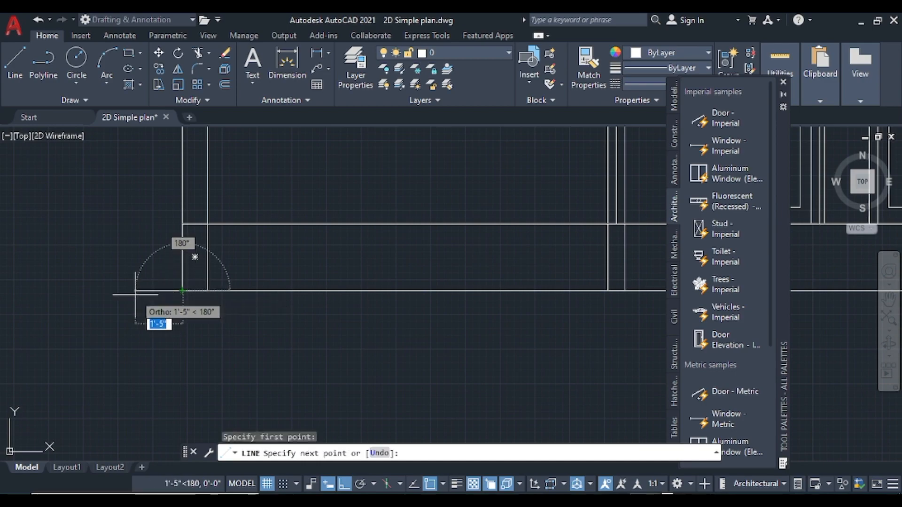
text(2)
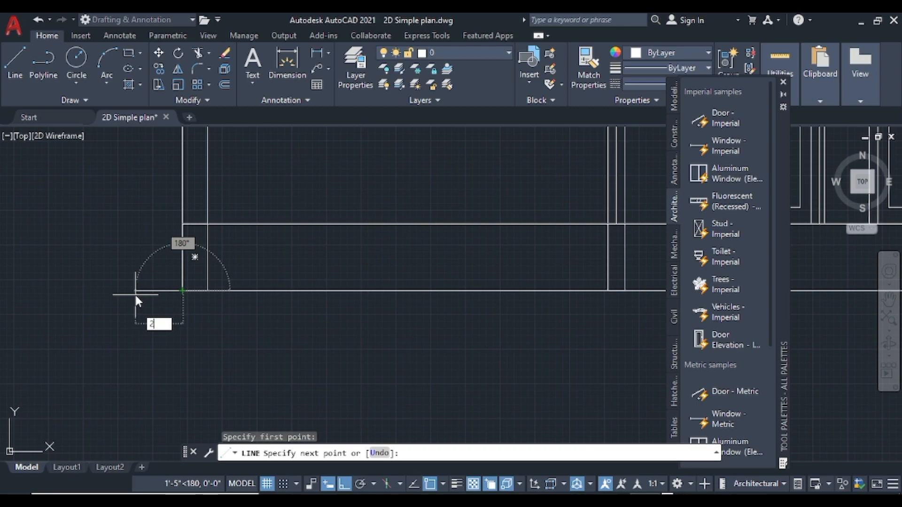
key(Return)
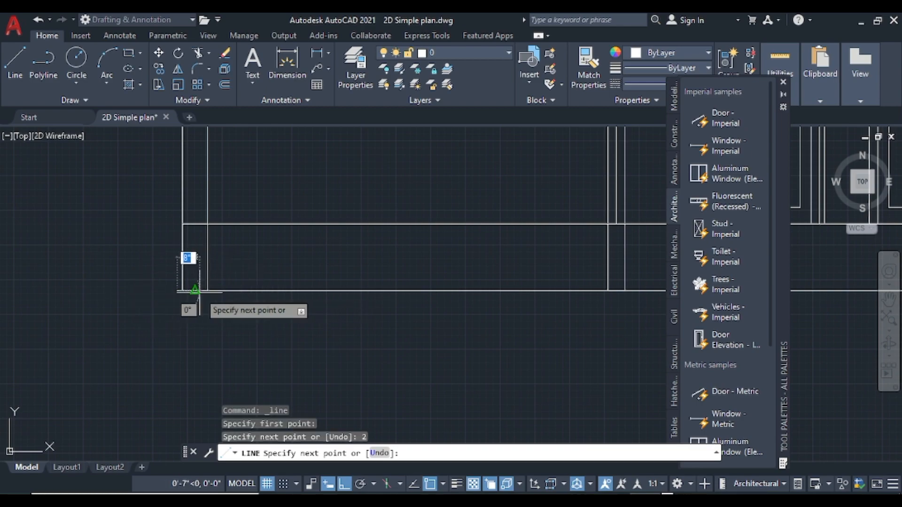
scroll(197, 295, up, 2)
text(1)
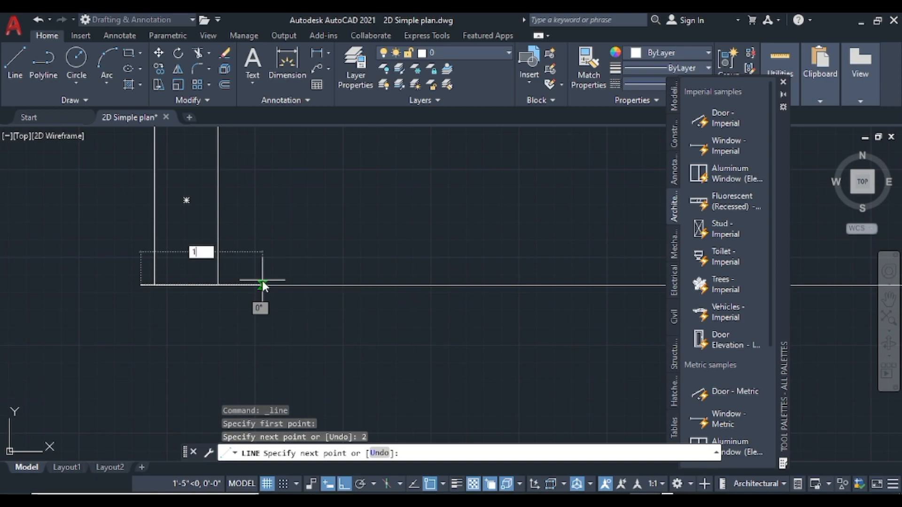
text(3)
key(Return)
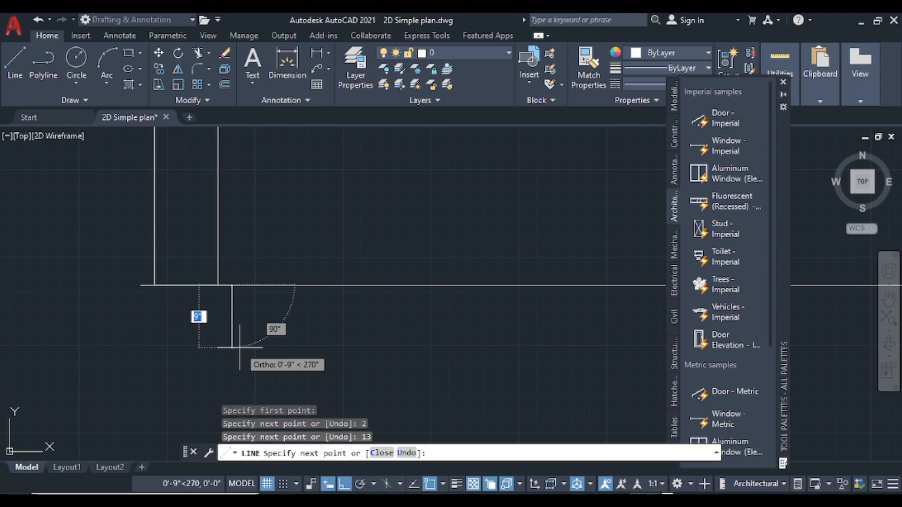
text(1')
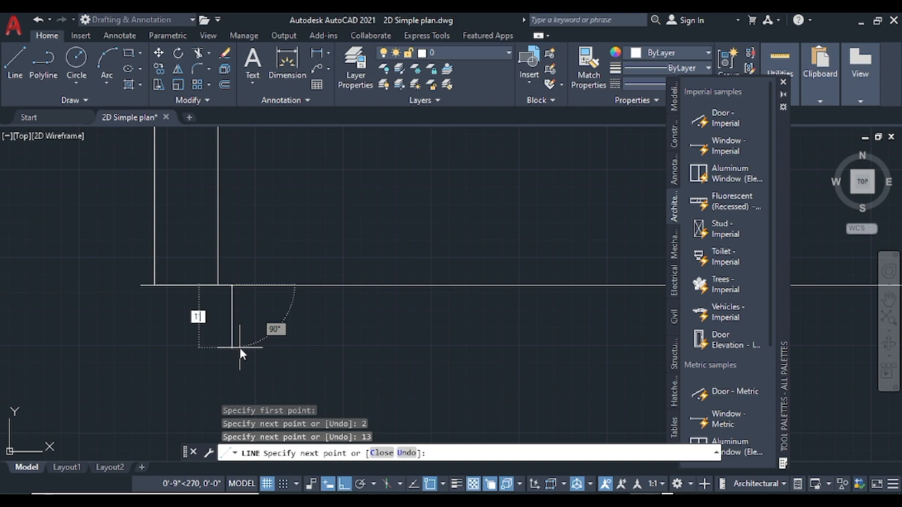
key(Return)
- Continue the footing line 2" to the right, 17" back to the left and 1' down for the second, wider step
scroll(388, 251, down, 2)
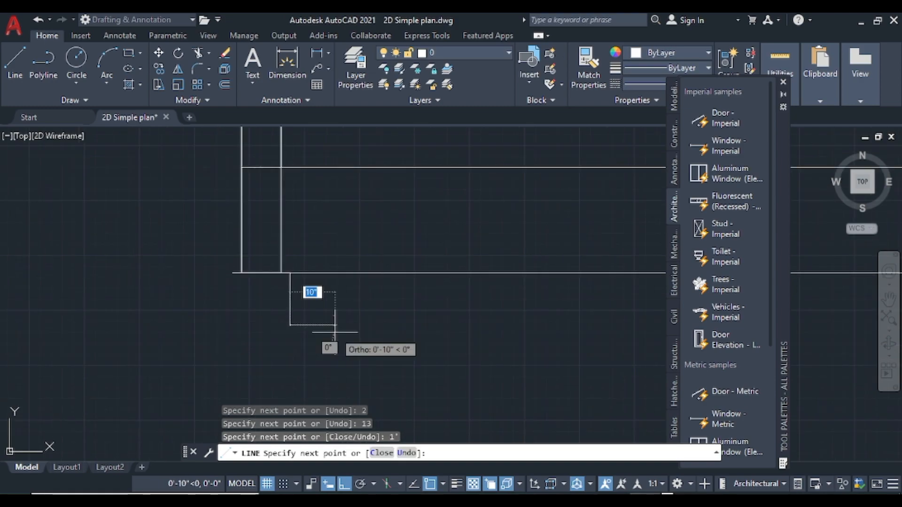
text(4)
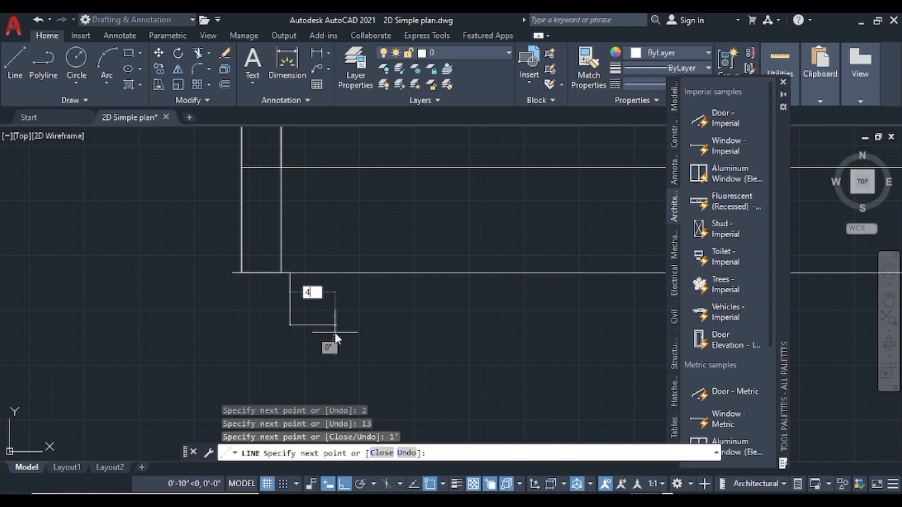
key(BackSpace)
text(2)
key(Return)
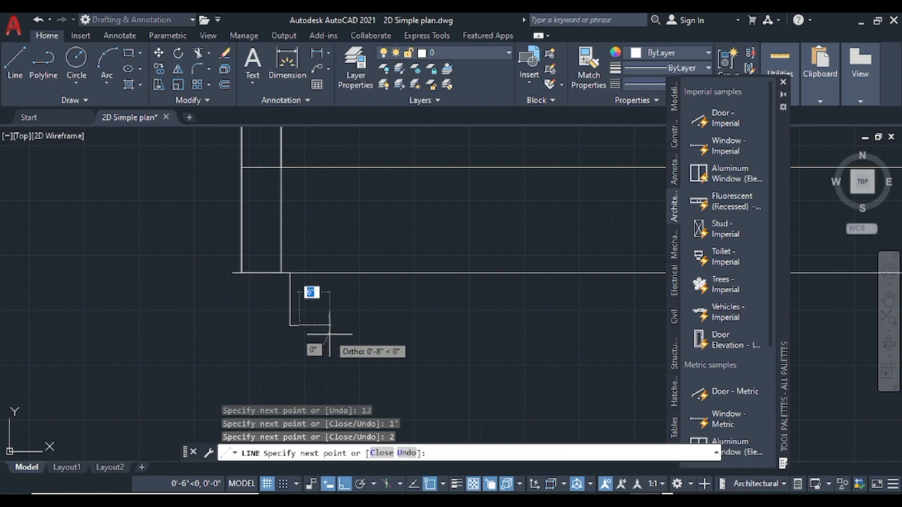
scroll(258, 353, up, 2)
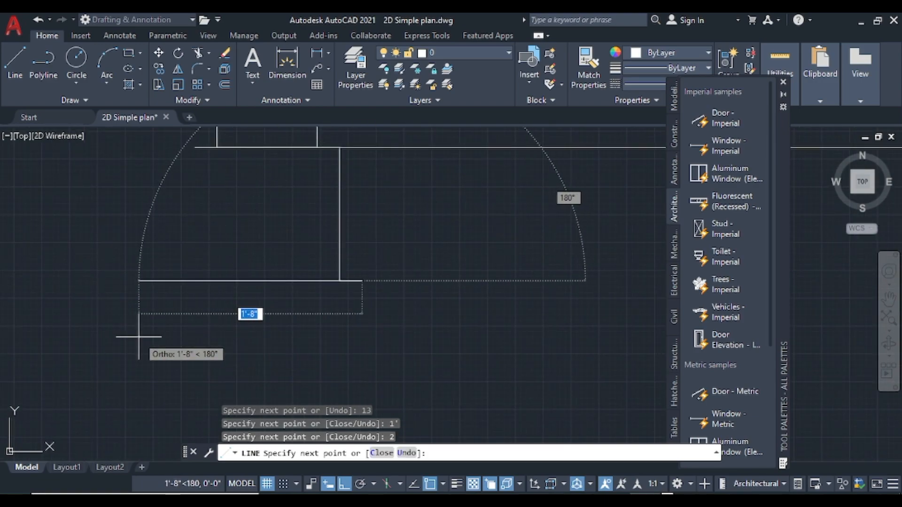
text(17)
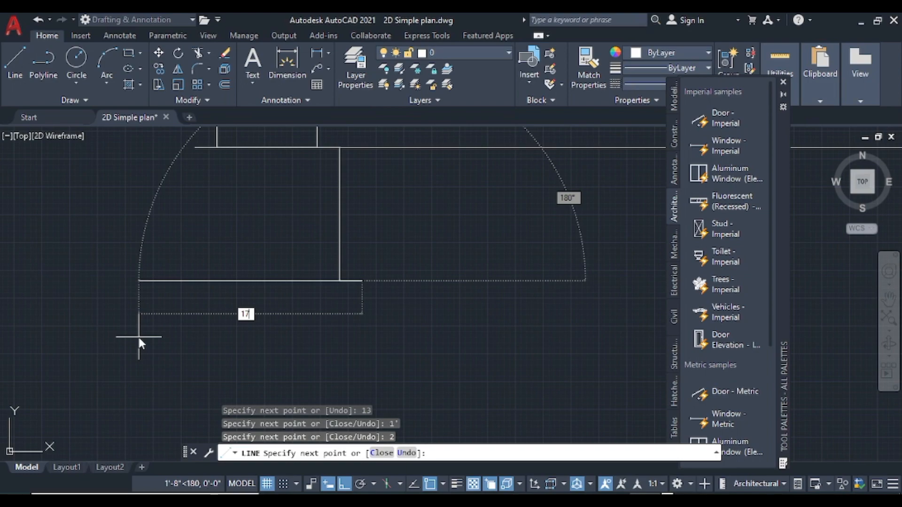
key(Return)
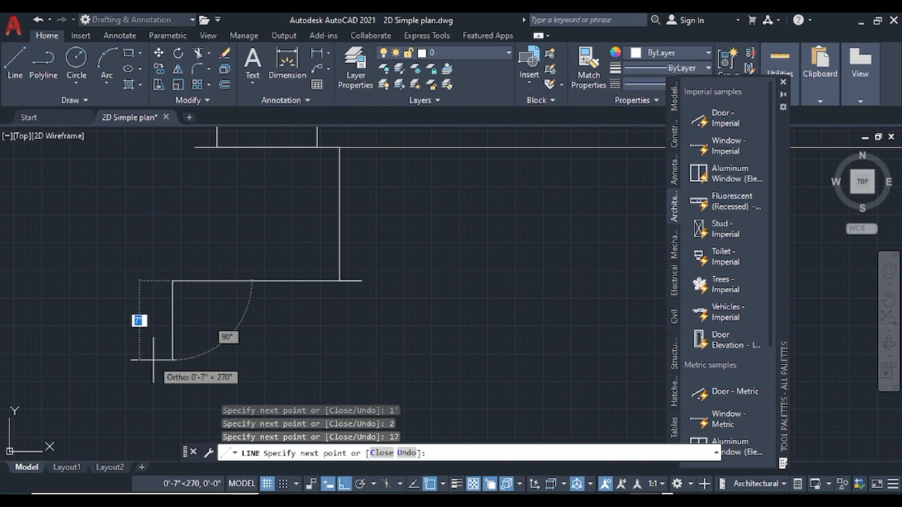
scroll(179, 356, down, 2)
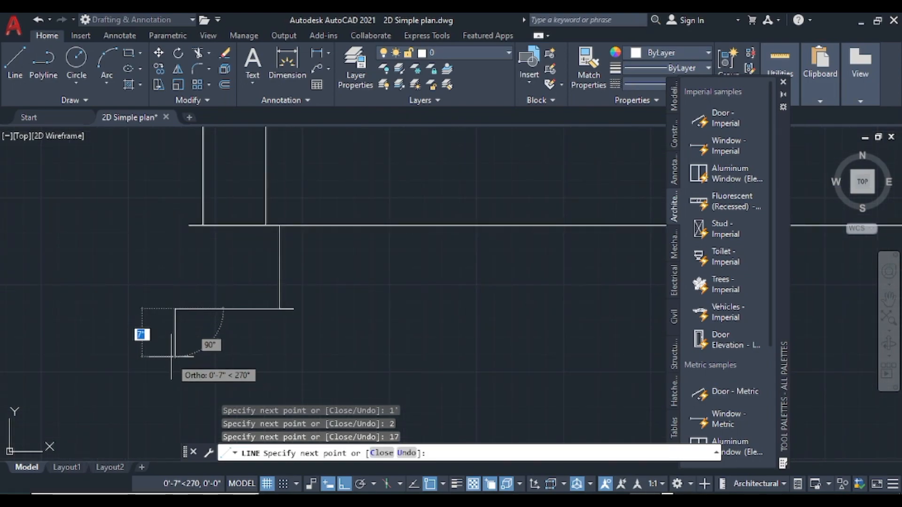
text(1')
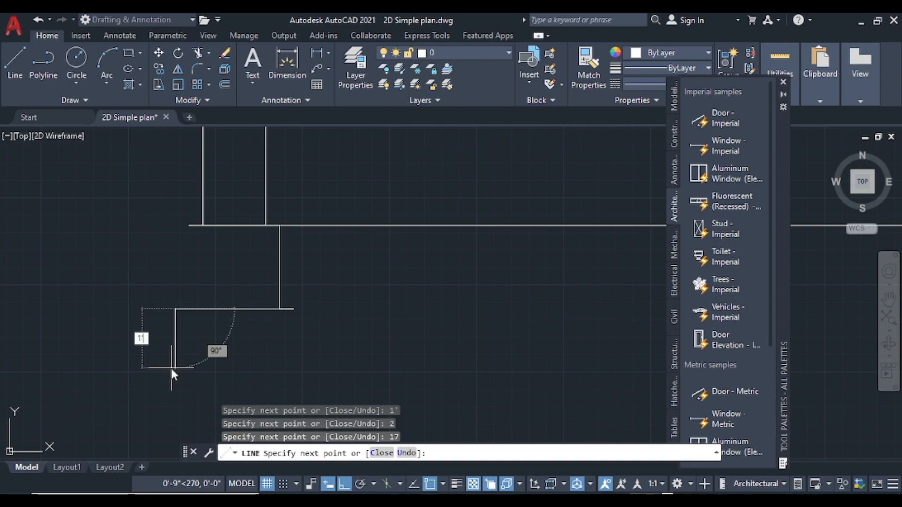
key(Return)
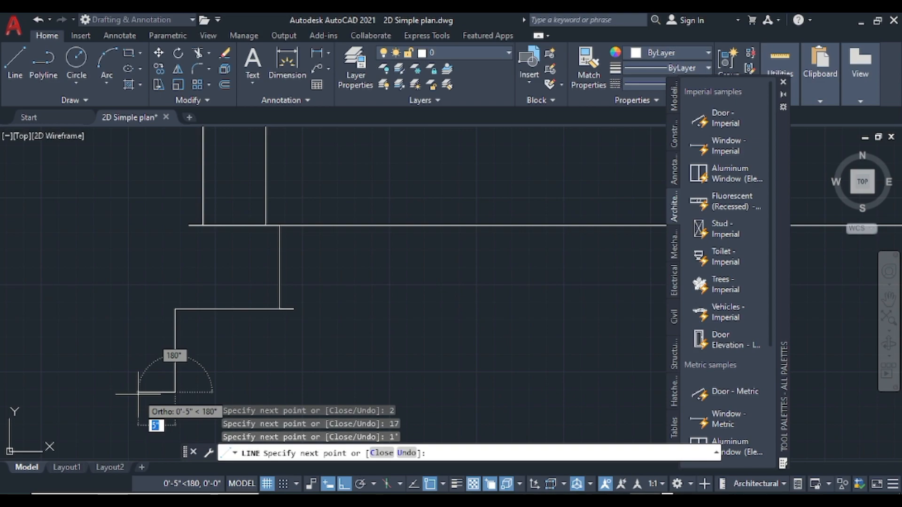
- Continue the footing line for the base slab: 2" left, 21" right, 4" down and 25" left
text(2)
key(Return)
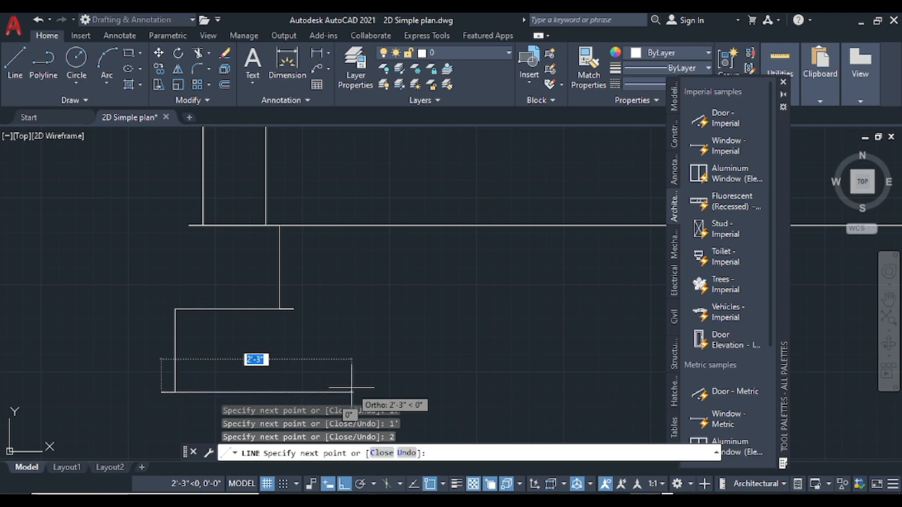
text(21)
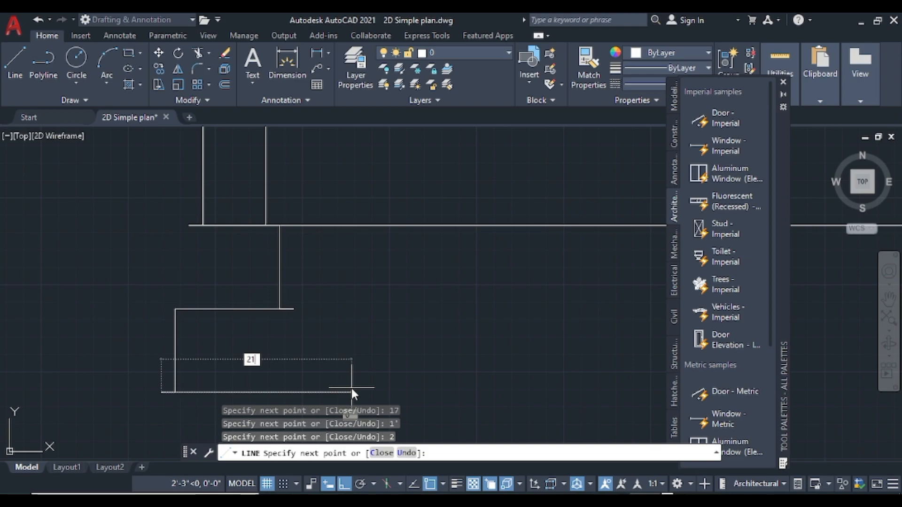
key(Return)
middle_drag(361, 343, 369, 316)
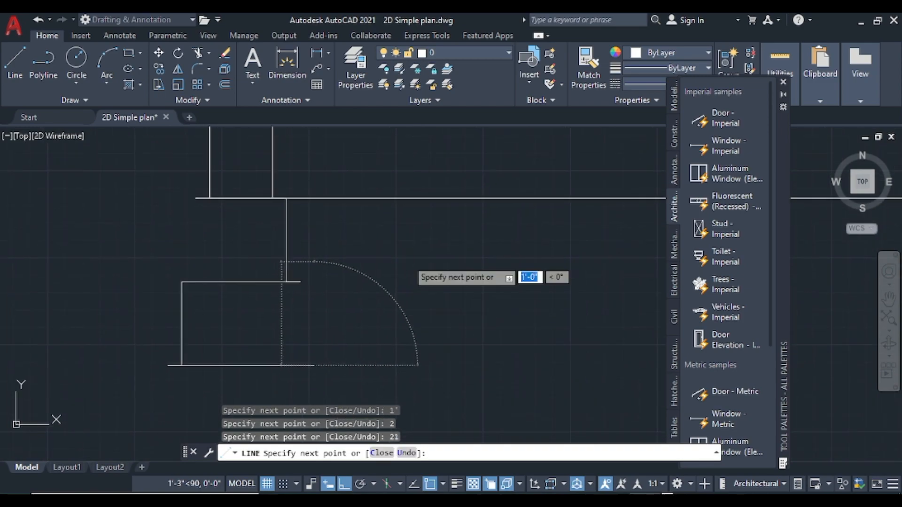
middle_drag(337, 380, 383, 262)
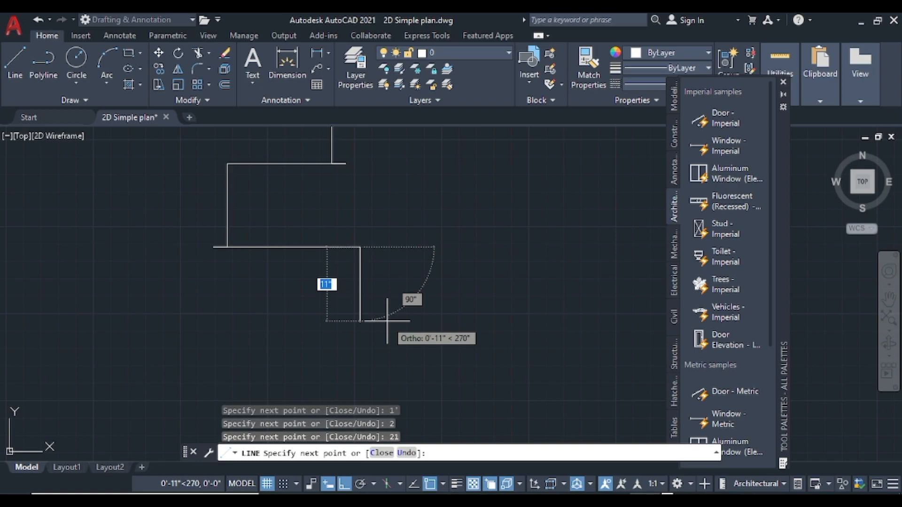
text(4)
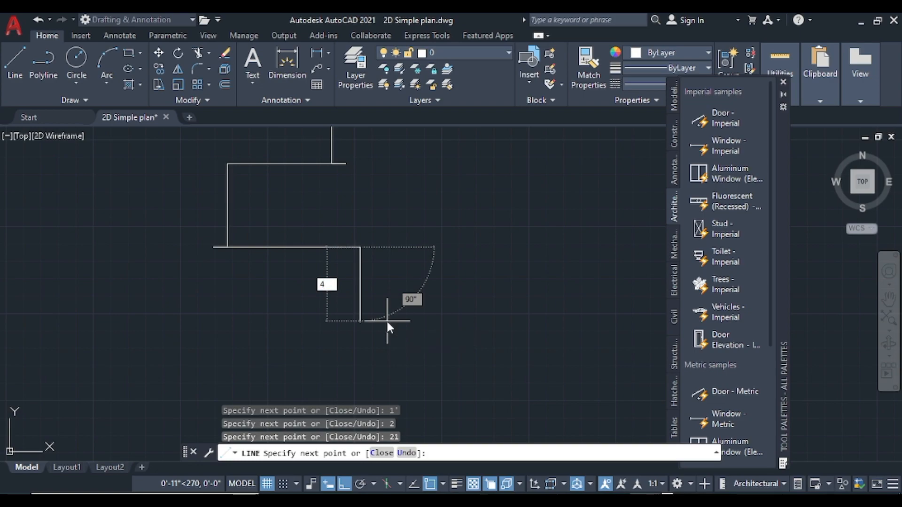
key(Return)
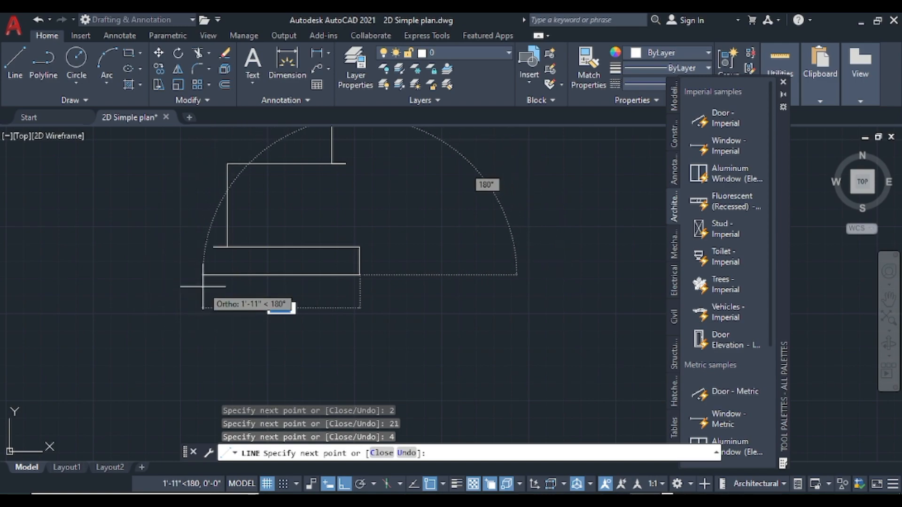
text(25)
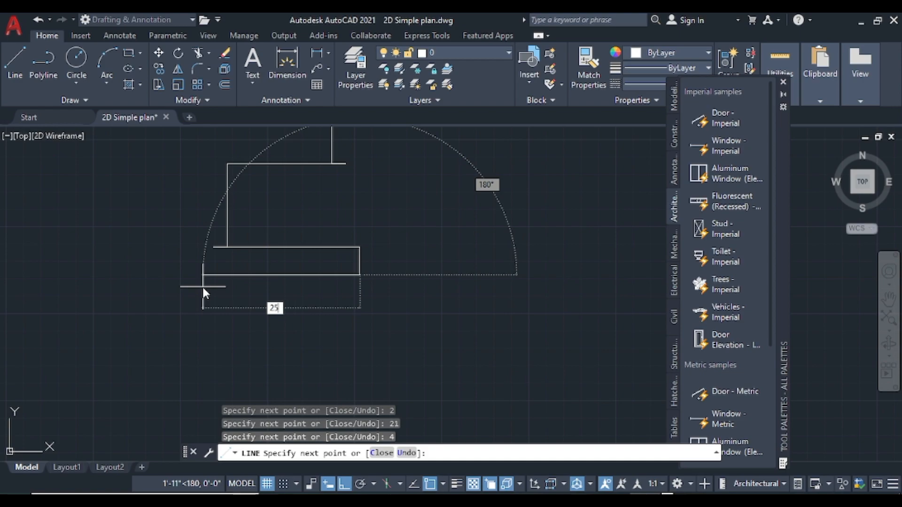
key(Return)
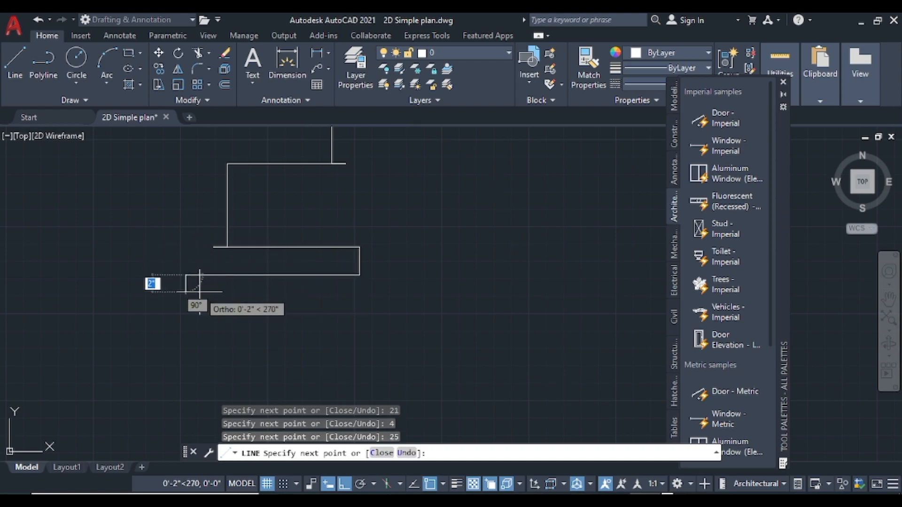
key(Escape)
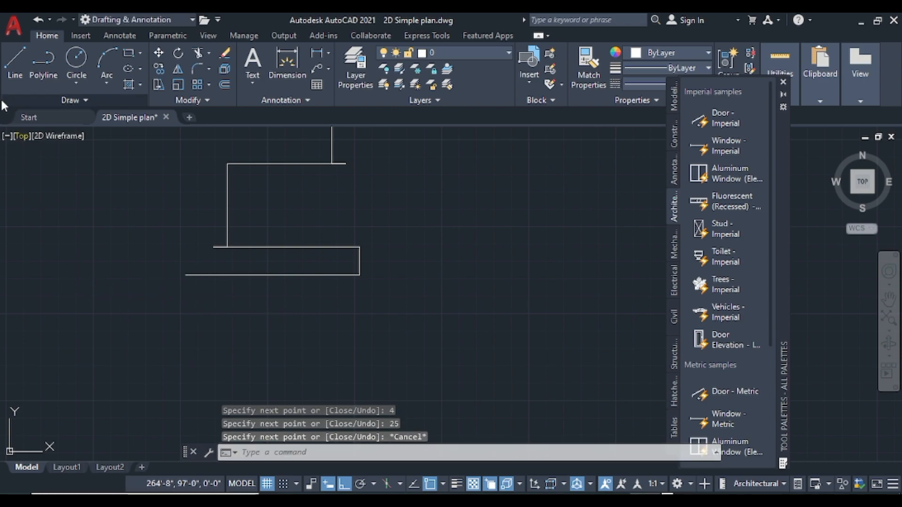
- Close the base slab's left side with a vertical line and trim the bottom line's overhang beyond it
click(15, 63)
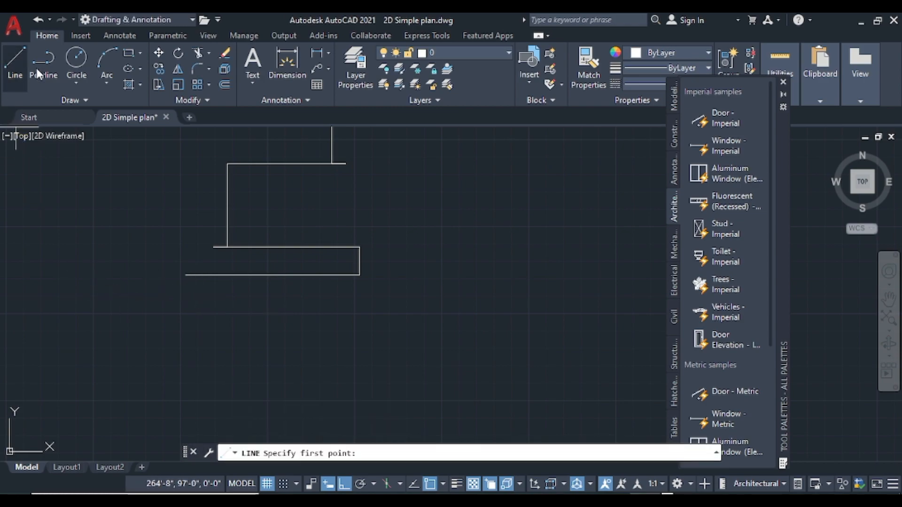
click(213, 247)
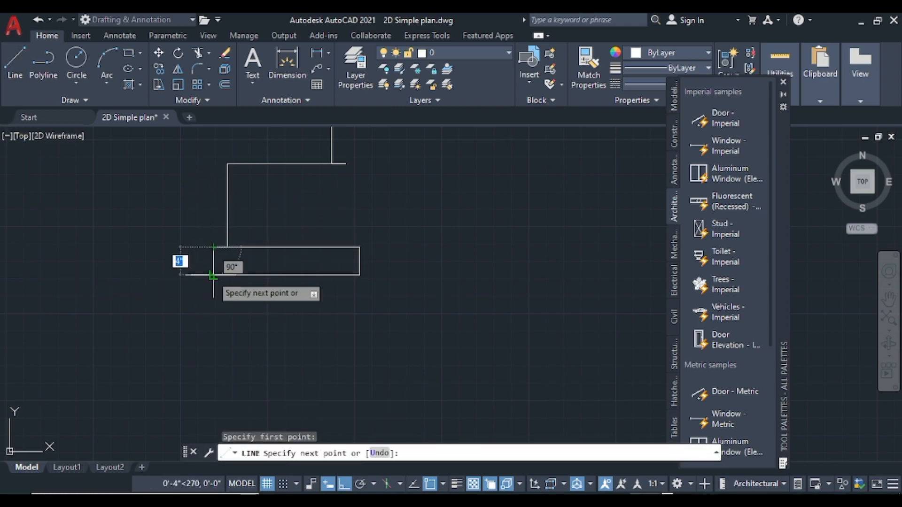
click(212, 275)
key(Escape)
key(Return)
drag(203, 267, 191, 294)
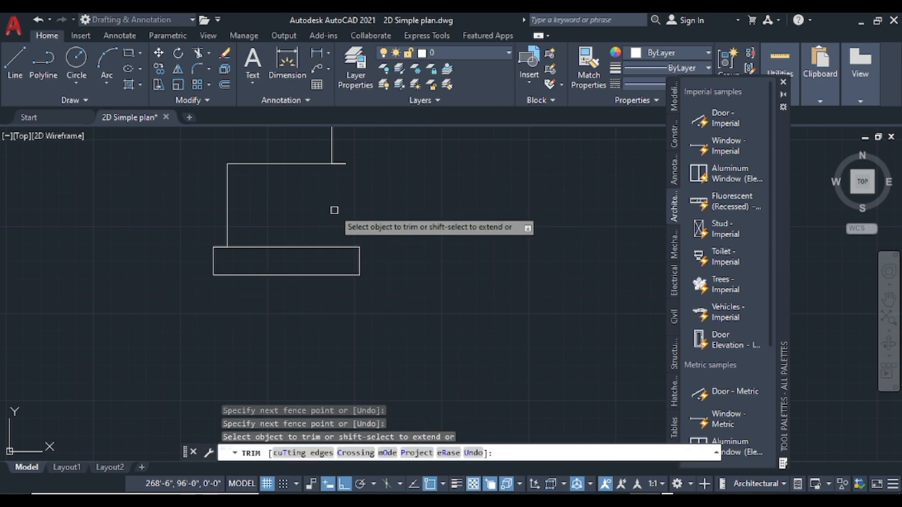
key(Escape)
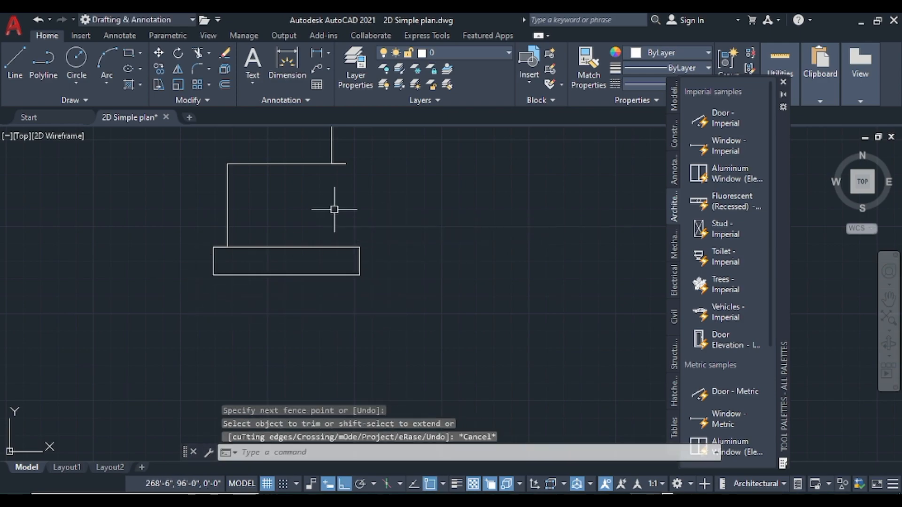
- Draw the vertical line closing the right side of the middle footing step down to the base slab
click(17, 65)
click(346, 163)
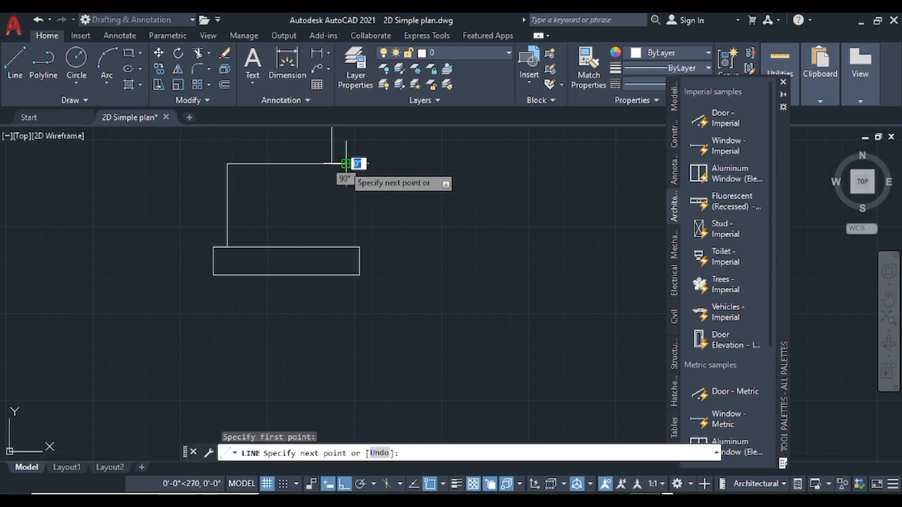
click(345, 247)
key(Escape)
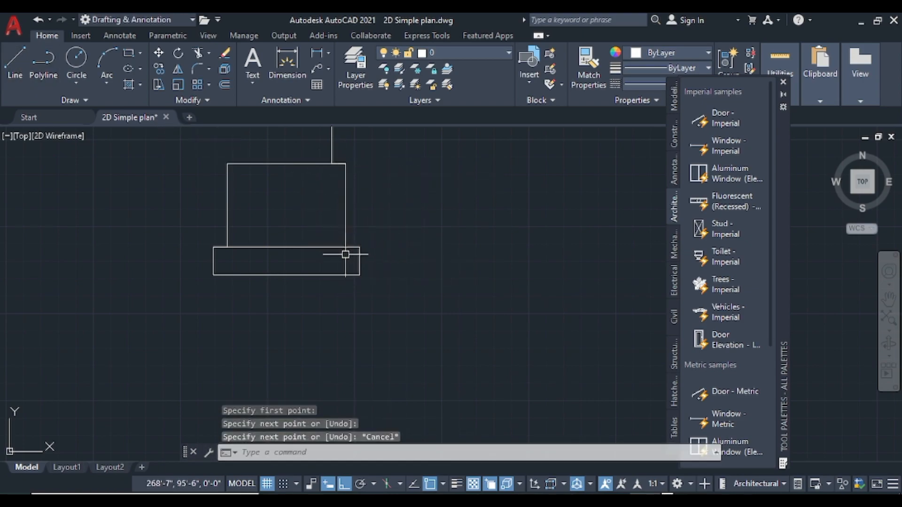
scroll(348, 254, down, 4)
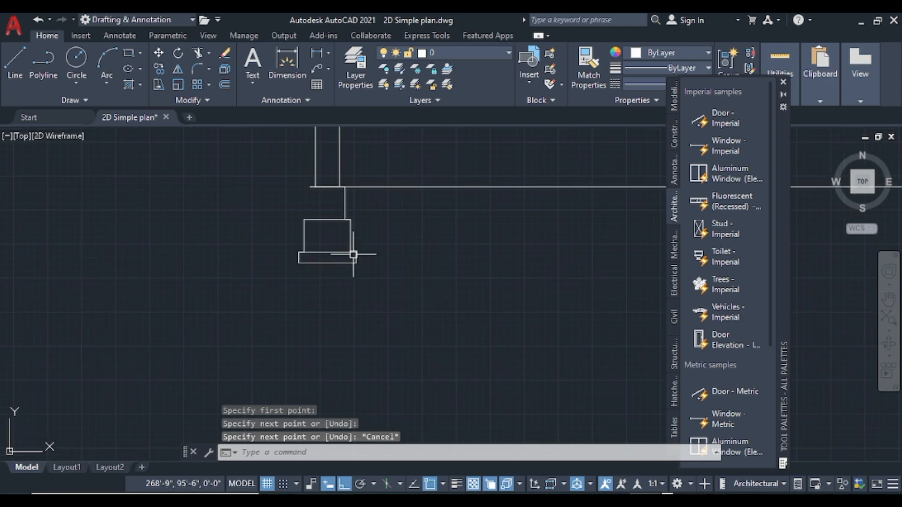
- Draw the vertical line closing the left side of the top footing step down to the middle step
click(16, 56)
click(311, 187)
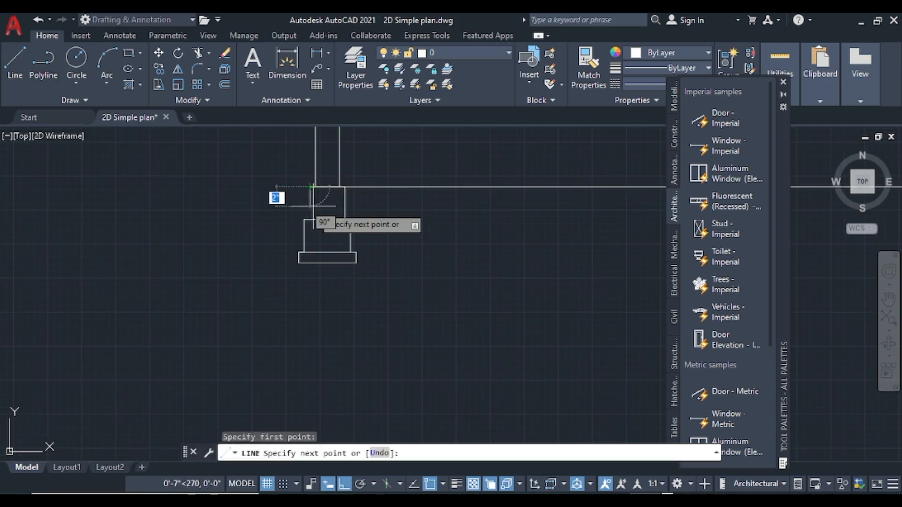
key(Escape)
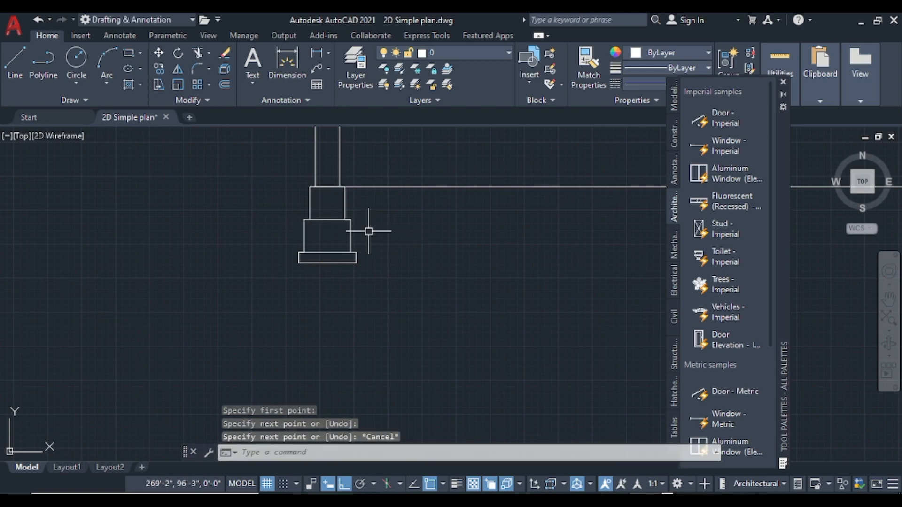
scroll(406, 251, down, 2)
scroll(405, 232, up, 3)
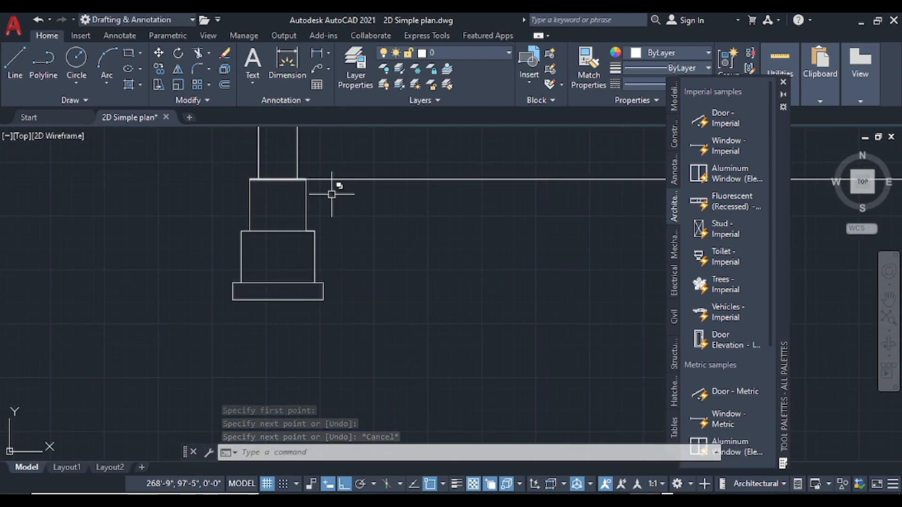
click(367, 209)
click(197, 333)
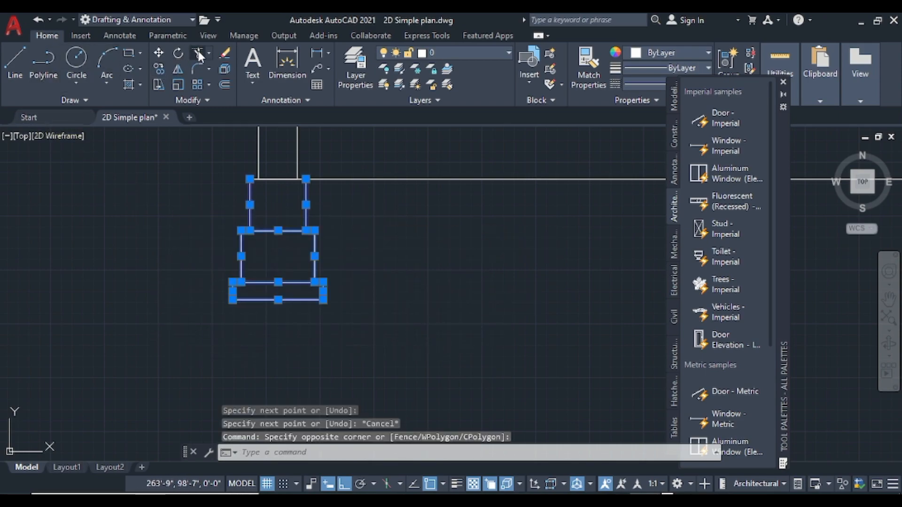
click(179, 55)
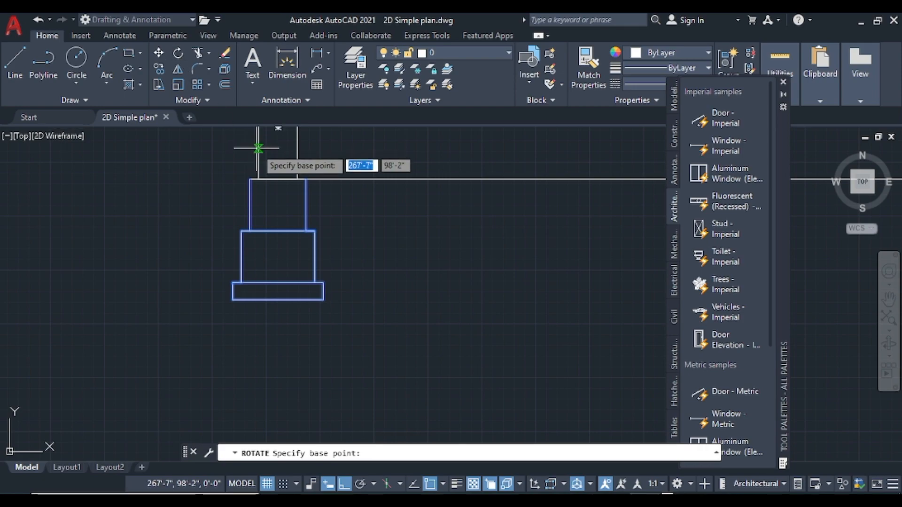
key(Escape)
- Copy the whole stepped footing from the midpoint of its top edge to the base of the first interior wall, centred beneath it
click(372, 202)
click(216, 337)
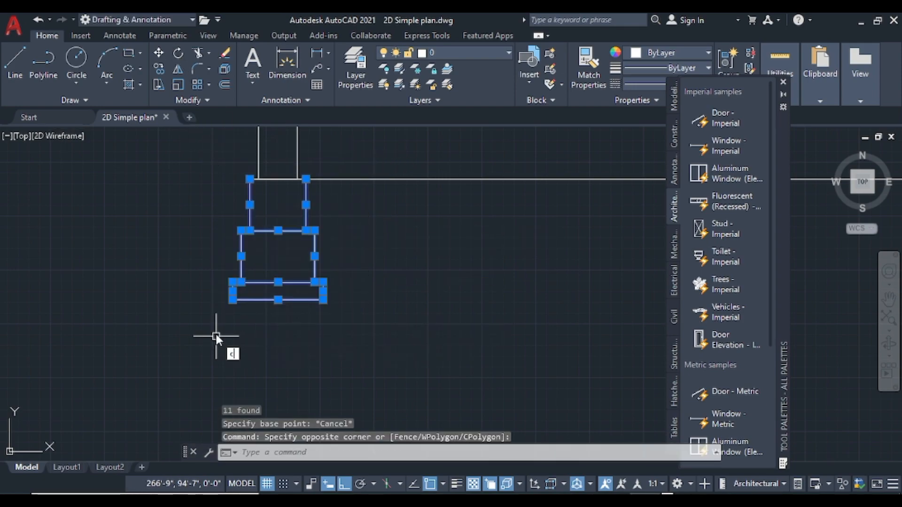
key(Return)
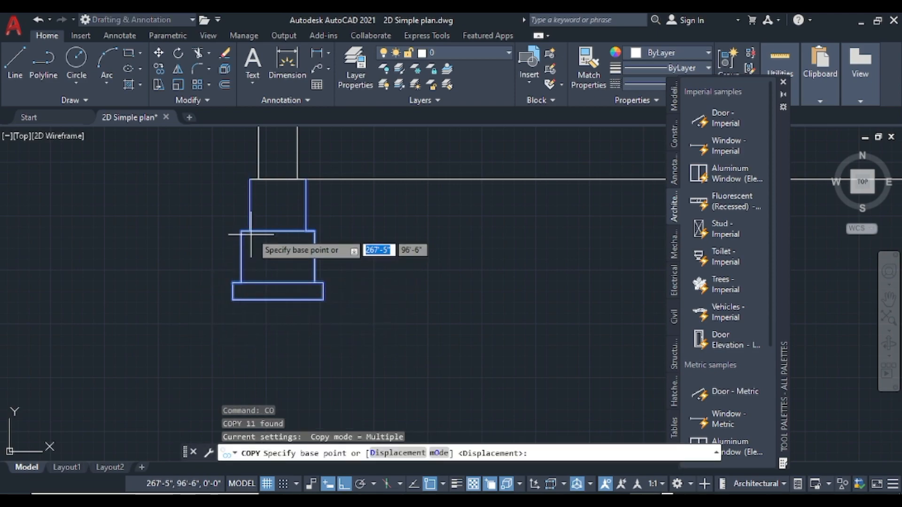
click(278, 178)
scroll(458, 198, down, 5)
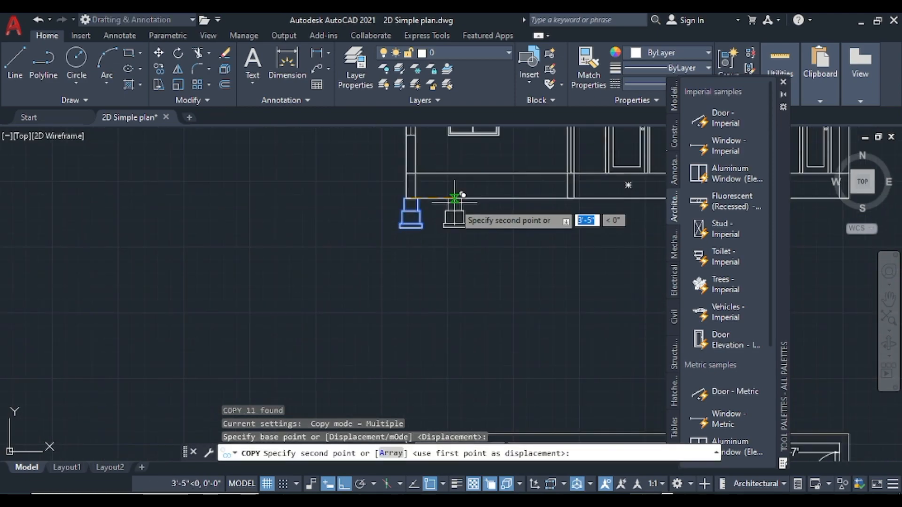
scroll(455, 197, up, 3)
scroll(399, 221, up, 3)
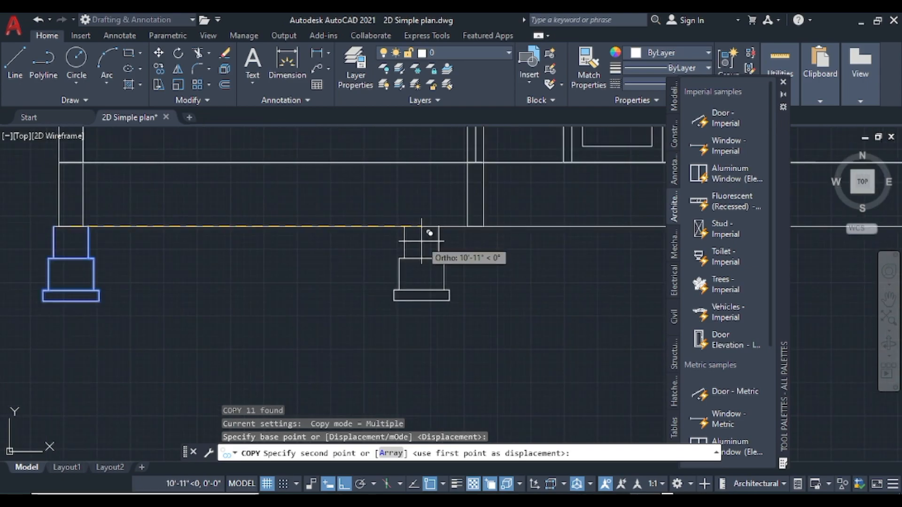
click(475, 225)
- Place another copy of the stepped footing centred beneath the second interior wall
scroll(477, 220, down, 3)
middle_drag(534, 241, 414, 251)
scroll(453, 256, up, 5)
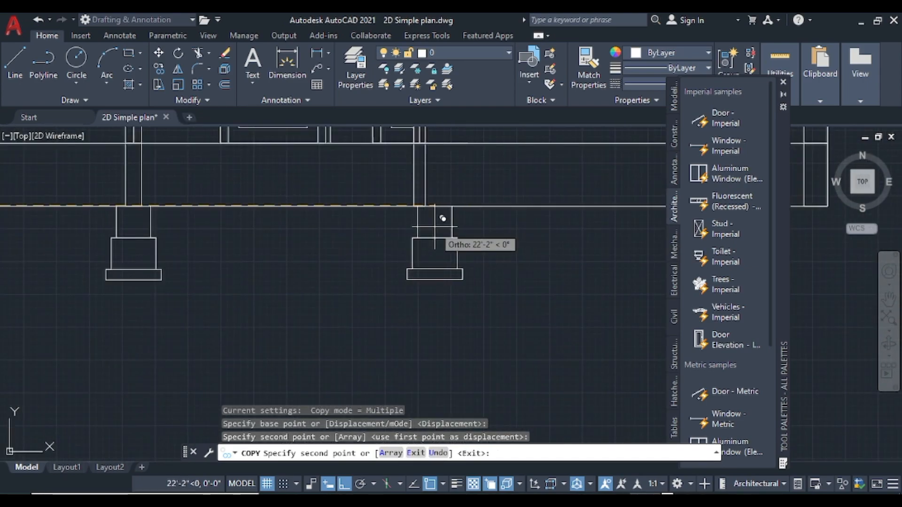
click(483, 205)
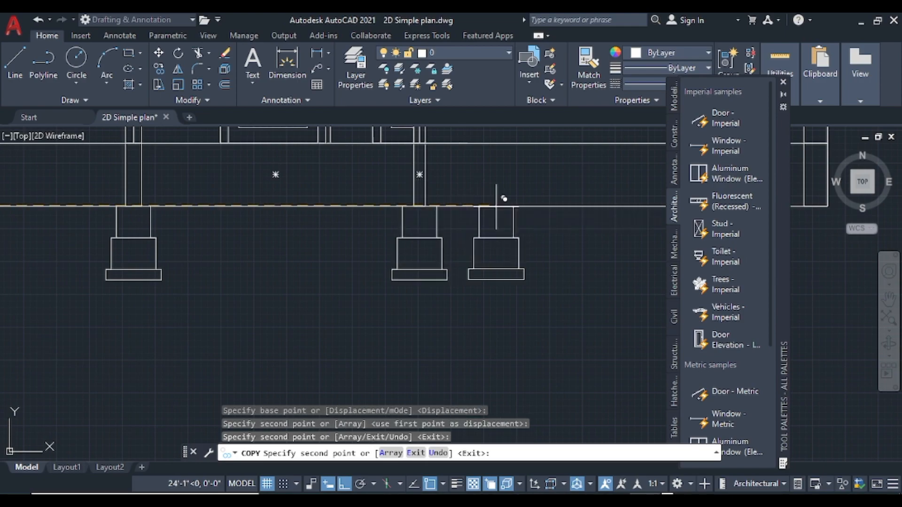
- Place the last footing copy centred beneath the right outer wall and finish copying
scroll(493, 206, down, 3)
middle_drag(450, 236, 293, 251)
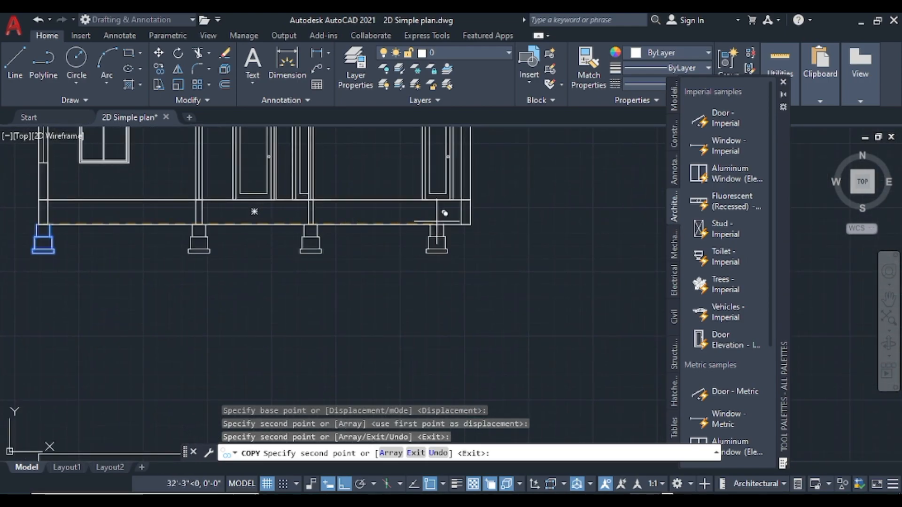
scroll(452, 219, up, 2)
click(477, 207)
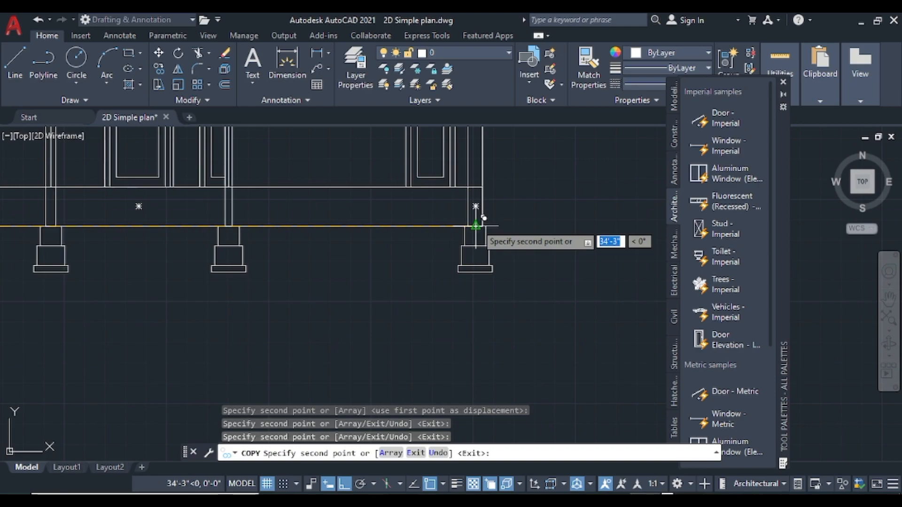
key(Escape)
- Compare the section drawing with the floor plan and the reference image of building components
scroll(534, 282, down, 2)
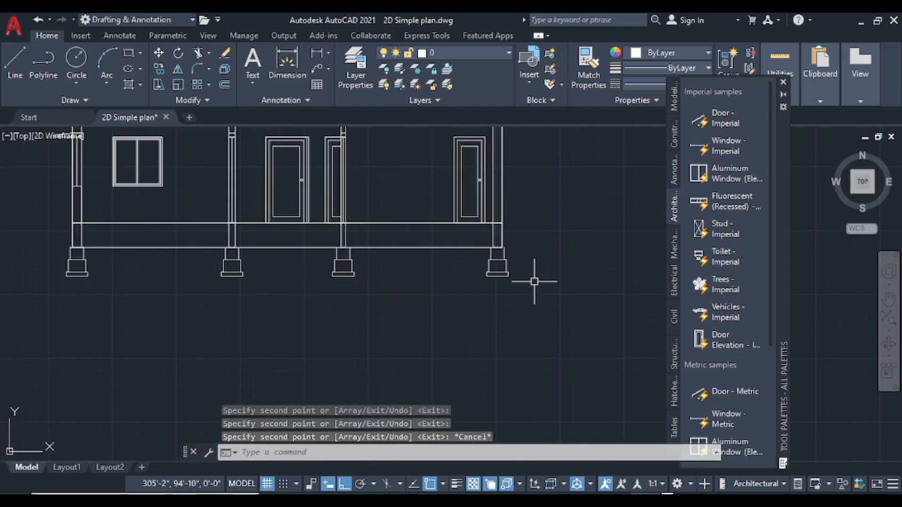
scroll(535, 282, down, 2)
middle_drag(534, 281, 376, 332)
scroll(444, 290, down, 4)
mouse_move(468, 311)
middle_down()
mouse_move(377, 252)
mouse_move(305, 144)
middle_up()
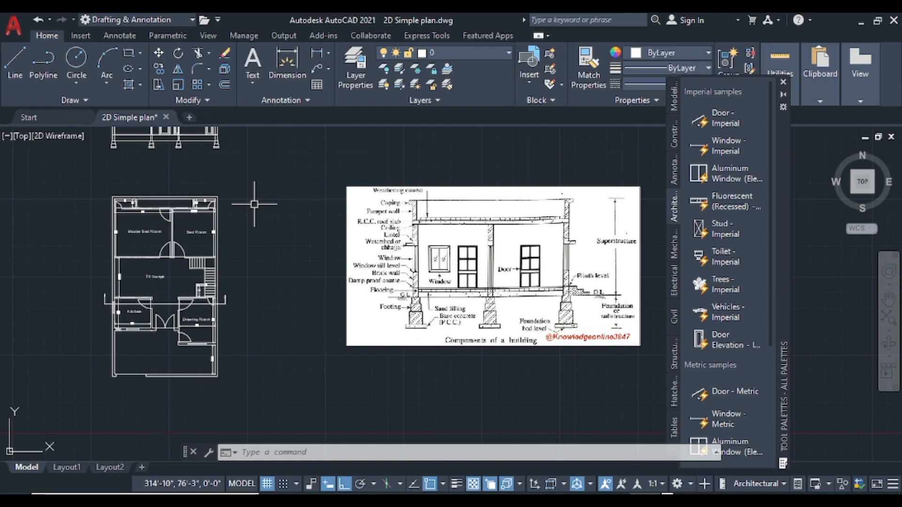
middle_drag(253, 177, 267, 219)
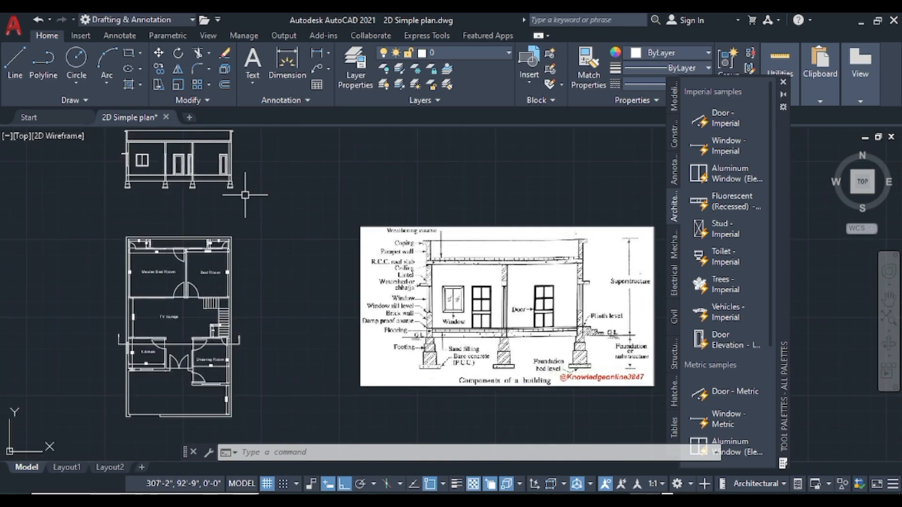
scroll(245, 194, up, 2)
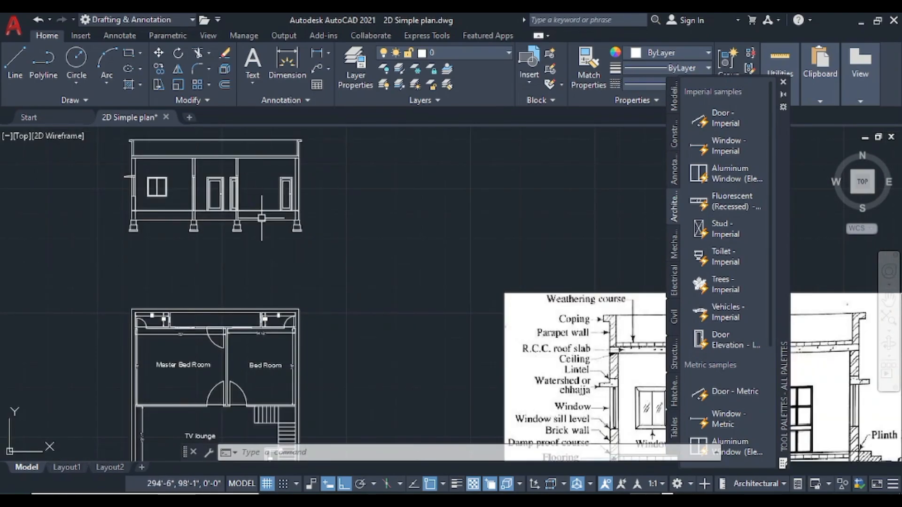
scroll(159, 211, up, 2)
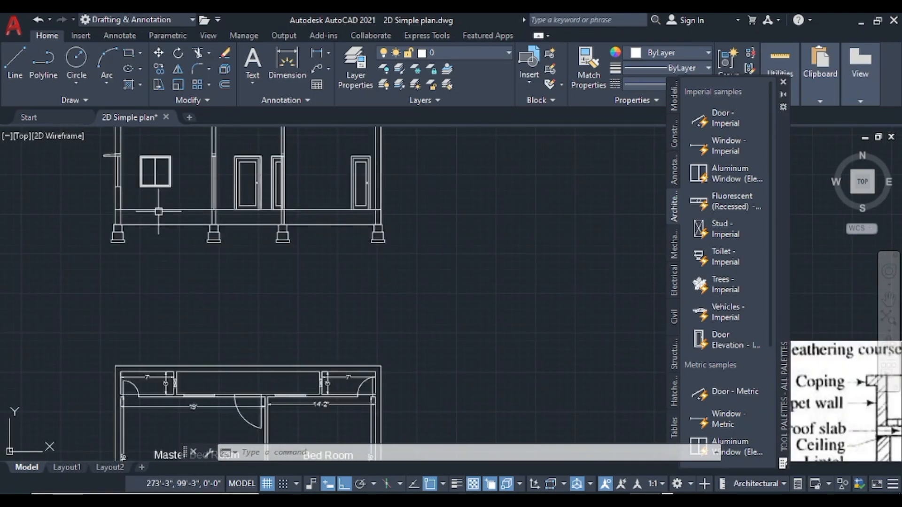
middle_drag(186, 214, 264, 304)
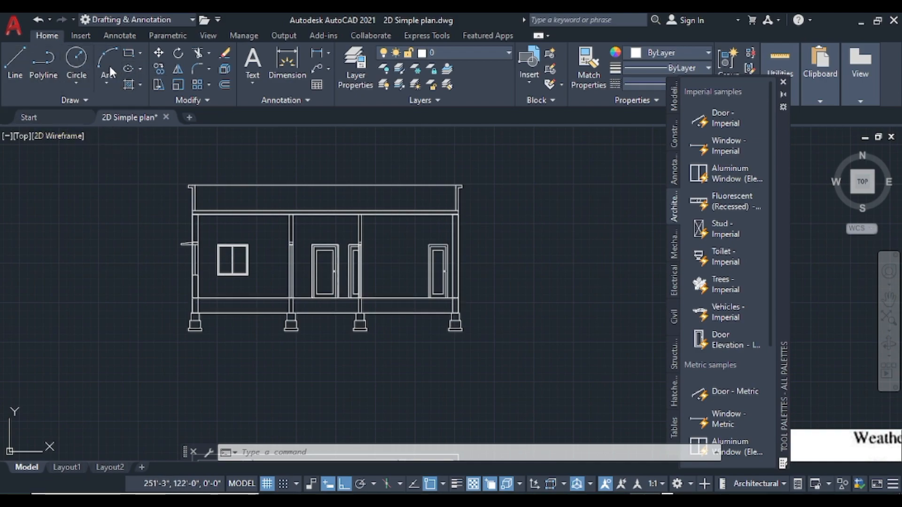
- Add a vertical linear dimension for the right footing's depth, from the wall base to the slab's underside, placed outside the footing
click(319, 55)
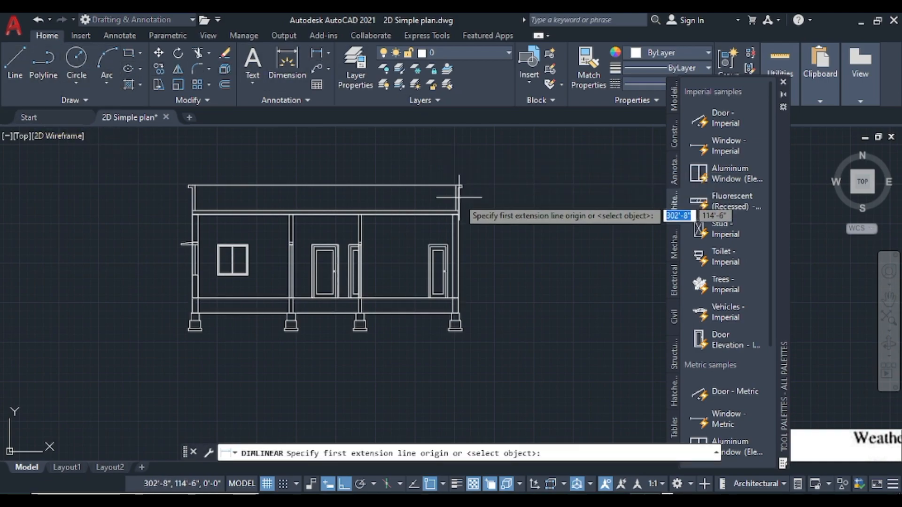
scroll(463, 217, up, 5)
scroll(455, 190, down, 3)
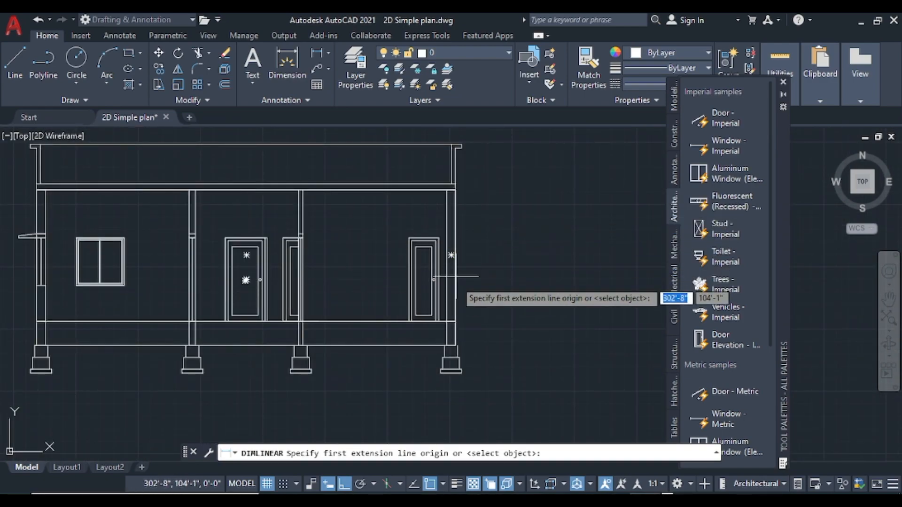
scroll(447, 348, up, 4)
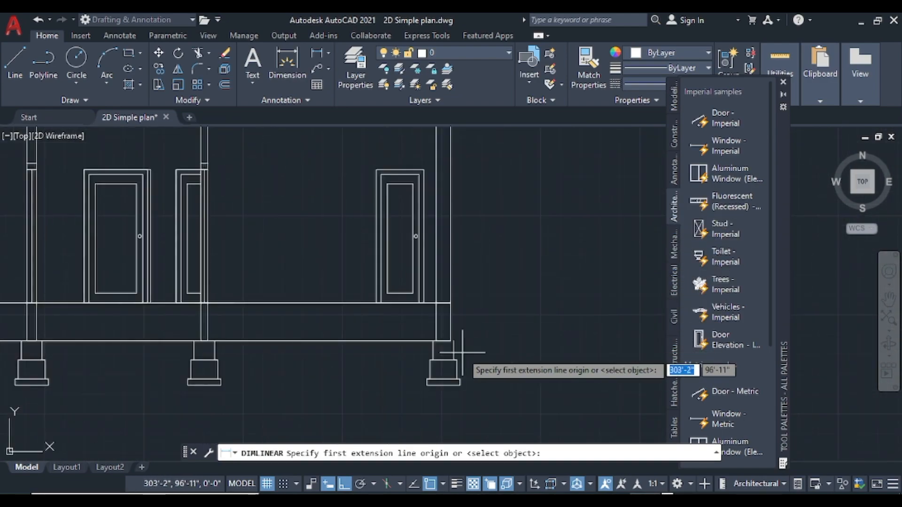
click(442, 334)
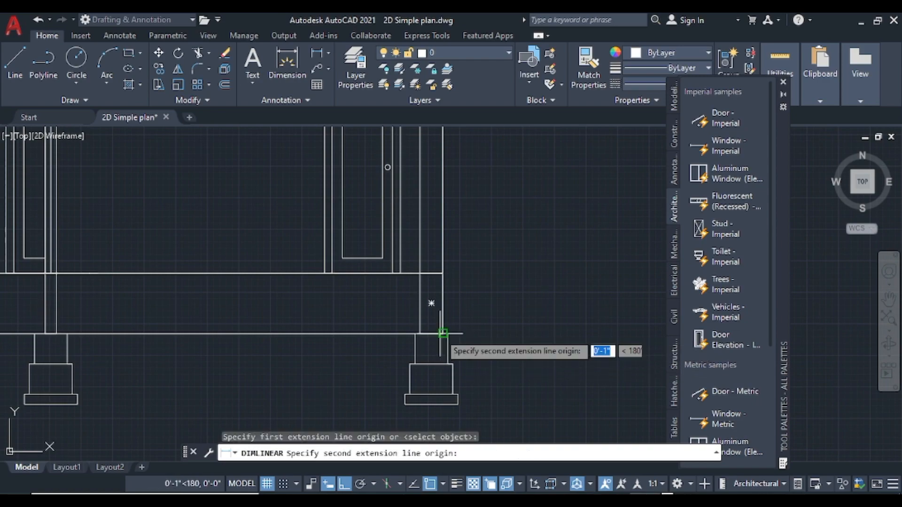
click(442, 405)
click(490, 399)
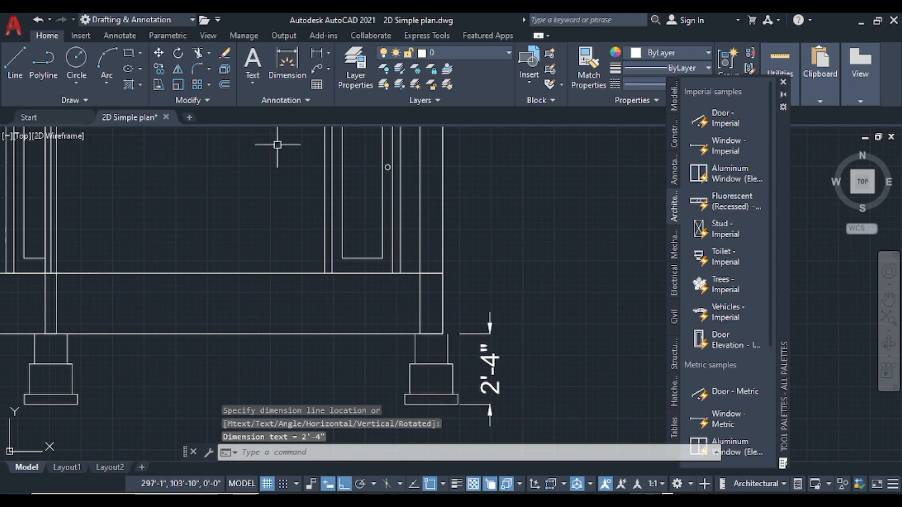
- Dimension the plinth height at the right outer wall, aligned above the footing dimension
key(Return)
click(442, 274)
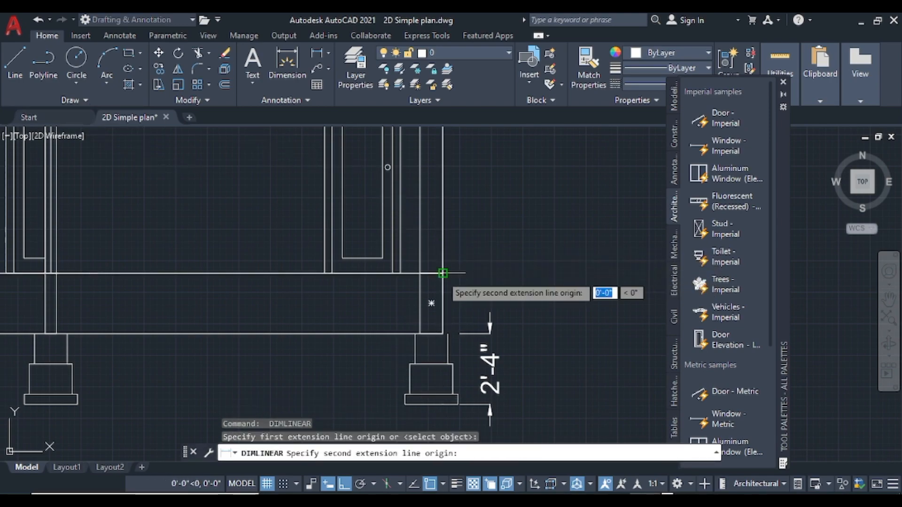
click(443, 333)
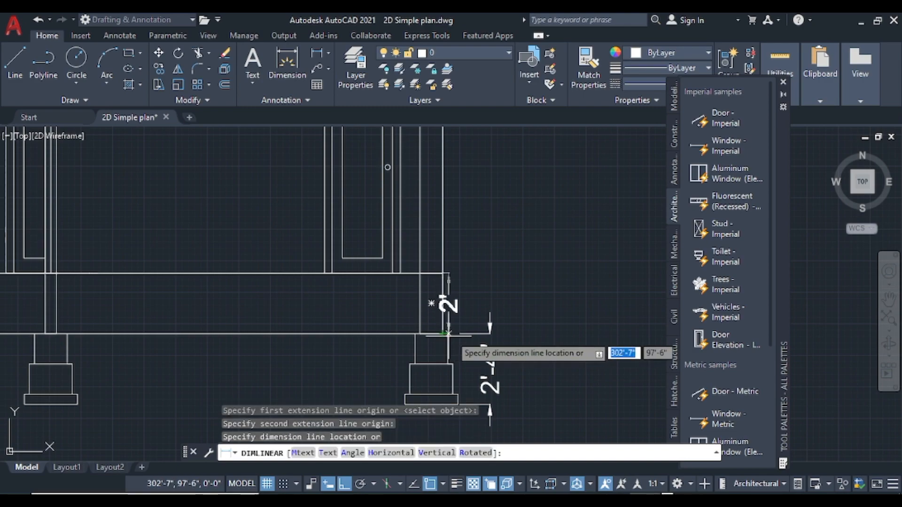
click(489, 333)
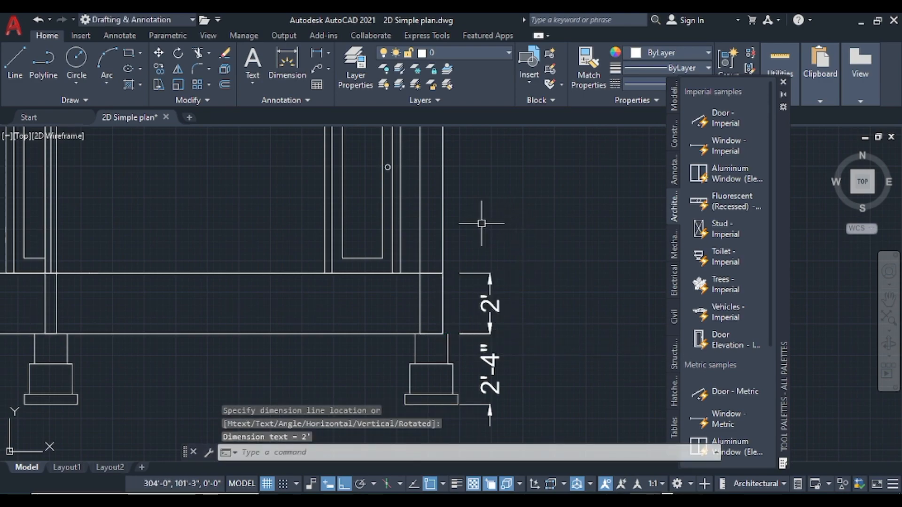
- Dimension the right wall's height from floor level to the roof slab's underside, in line with the plinth dimension
key(Return)
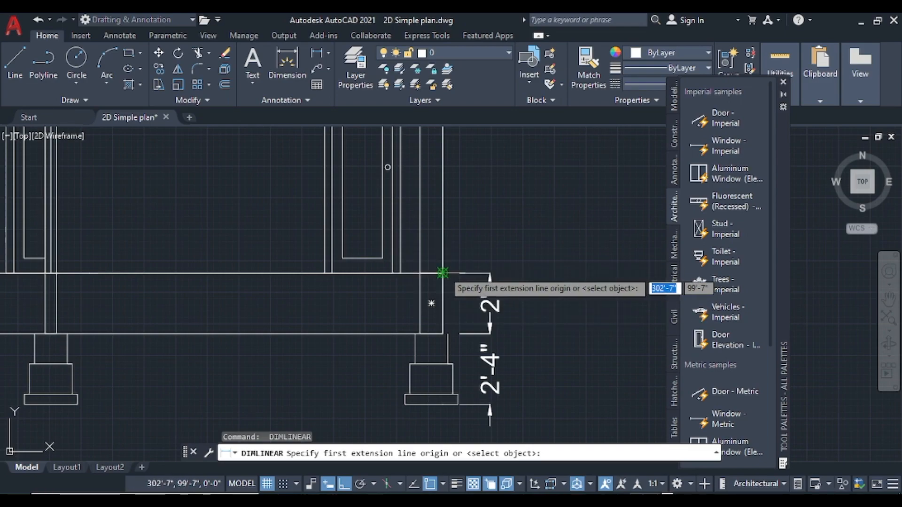
click(442, 273)
scroll(455, 190, down, 2)
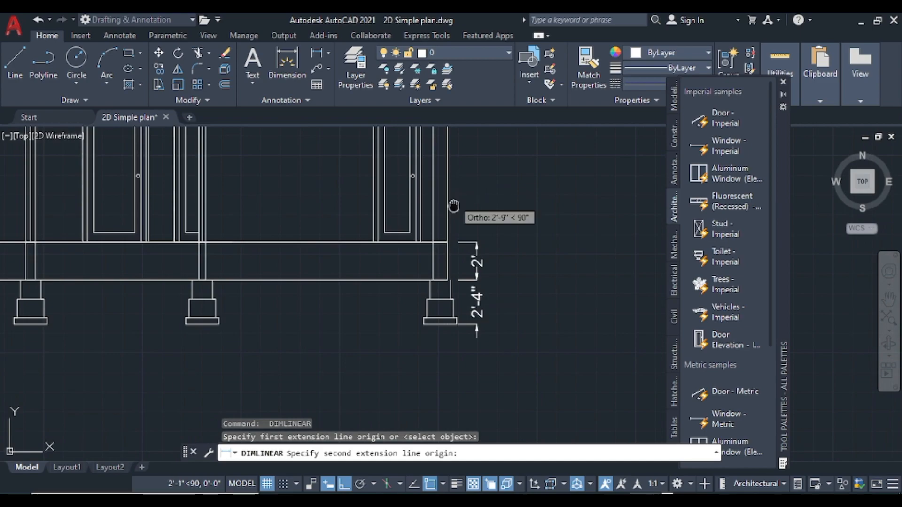
middle_drag(454, 200, 447, 392)
click(442, 226)
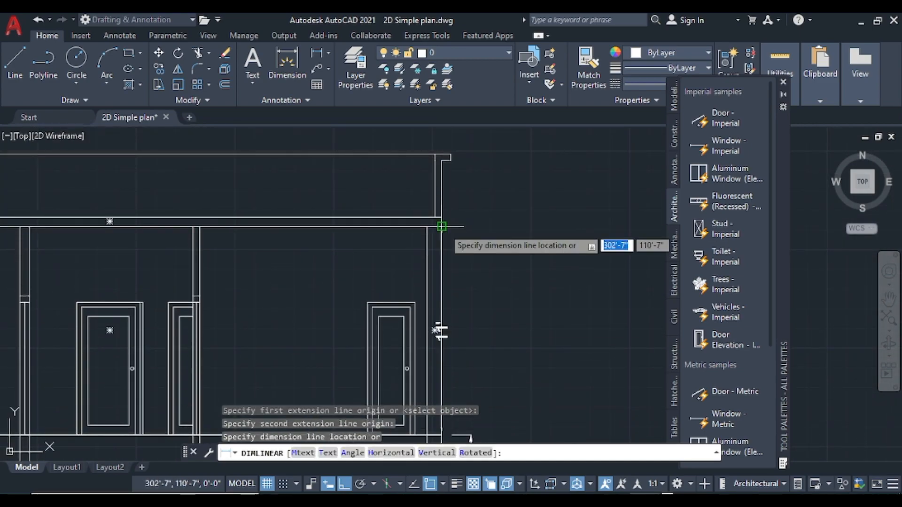
click(469, 210)
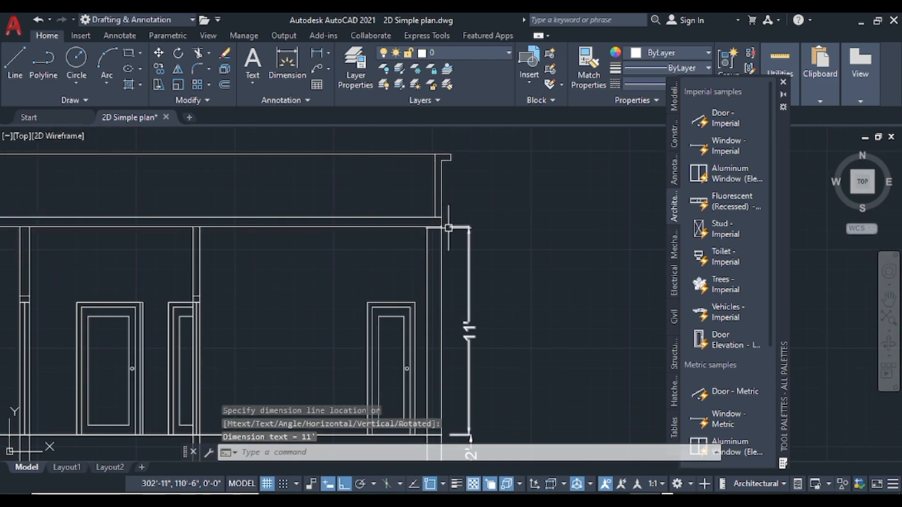
- Dimension the roof slab's thickness at its right end, beside the wall height dimension
key(Return)
scroll(444, 226, up, 3)
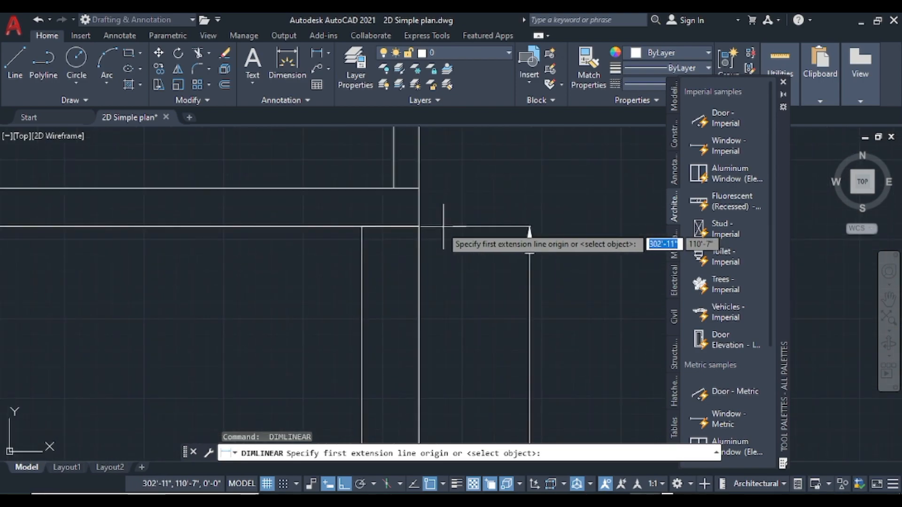
click(420, 226)
click(420, 188)
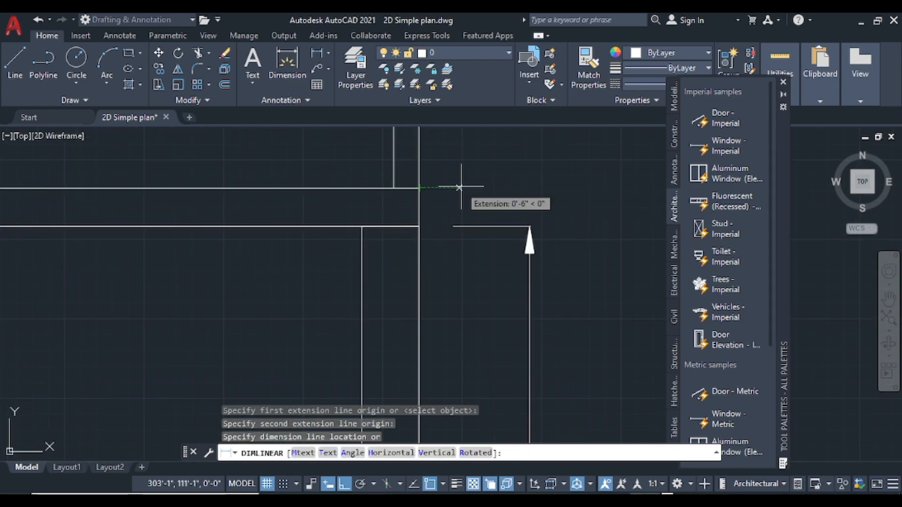
click(555, 199)
- Dimension the parapet's height at the right end, from its coping top to the roof slab's top, placed just outside the wall
scroll(553, 193, down, 3)
scroll(547, 221, up, 4)
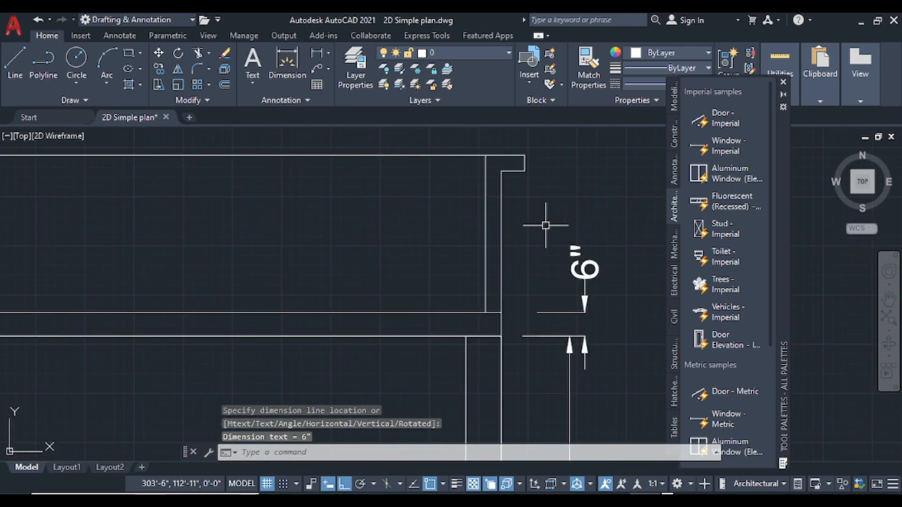
key(Return)
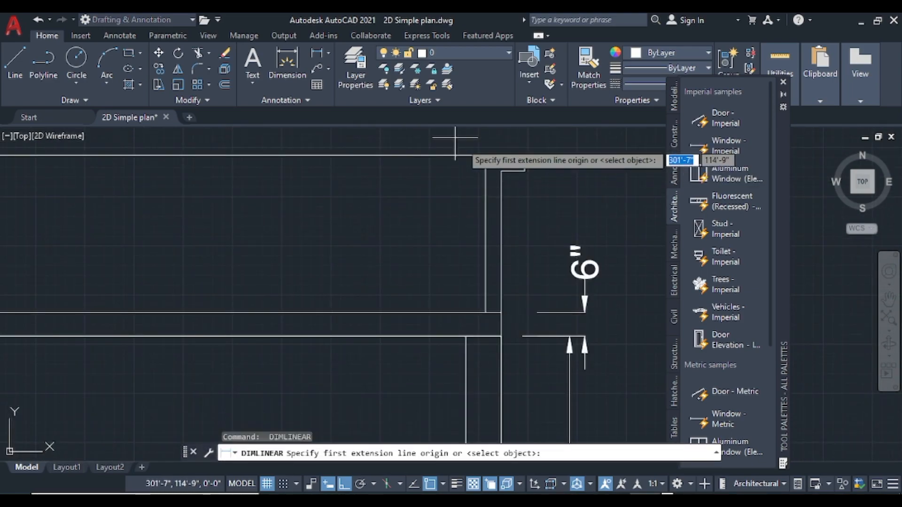
click(486, 155)
click(485, 312)
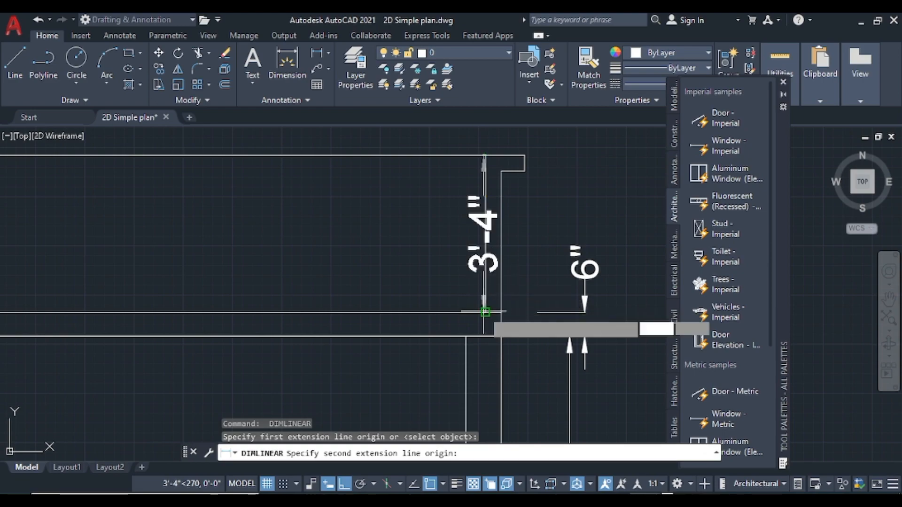
click(534, 294)
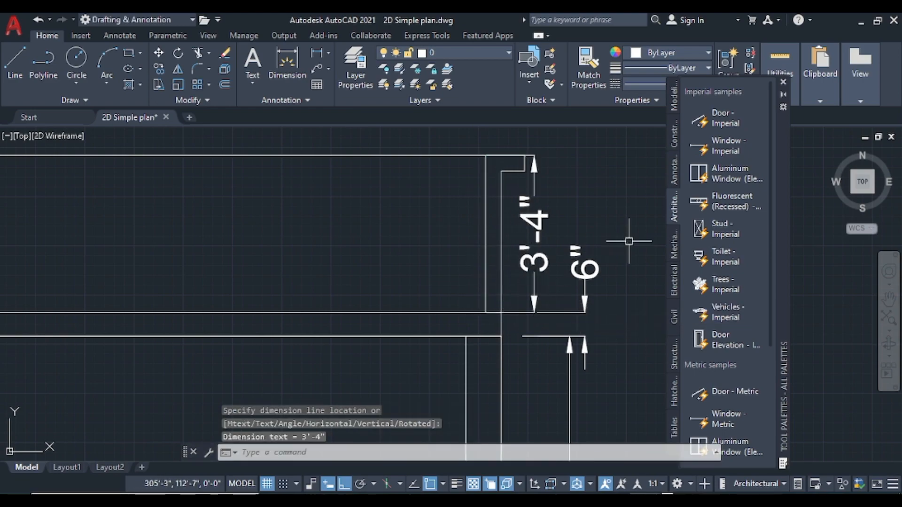
- Add a vertical linear dimension for the window's sill height, from the middle of its lower edge to the floor line
scroll(629, 240, down, 5)
middle_drag(628, 320, 653, 241)
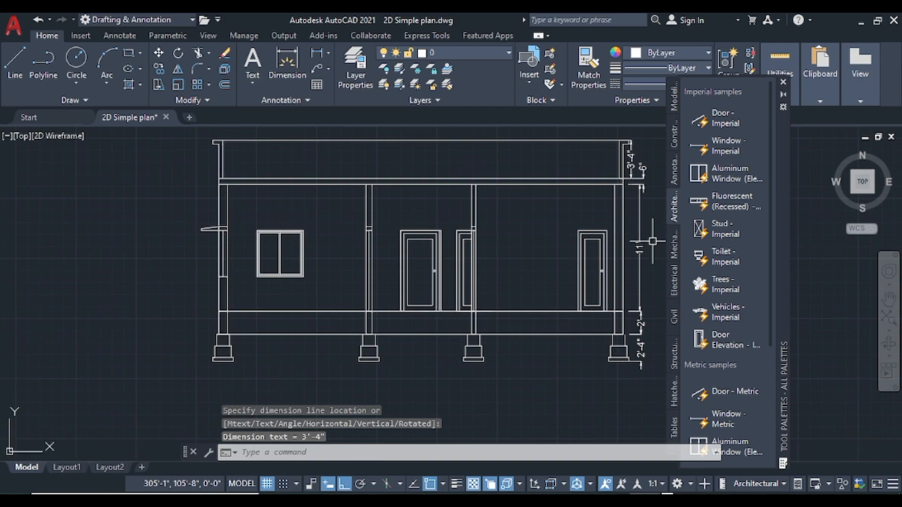
click(318, 59)
scroll(284, 256, up, 3)
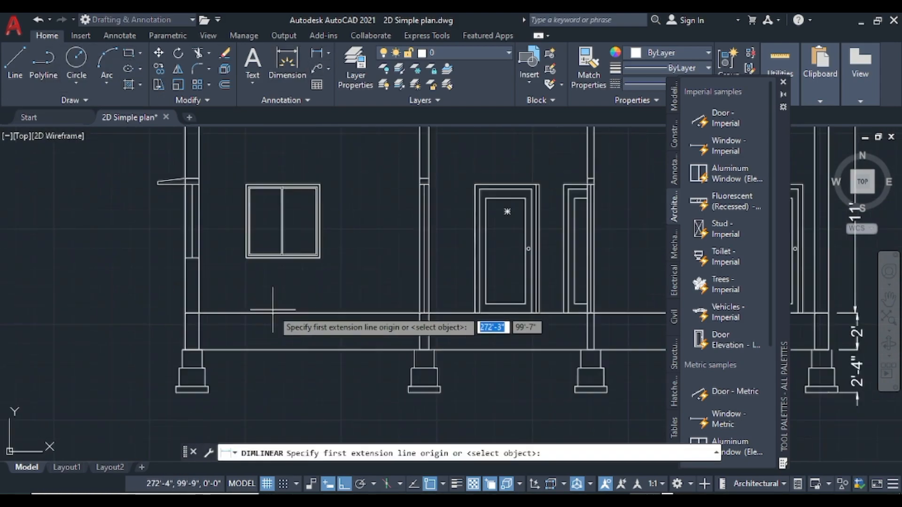
click(282, 258)
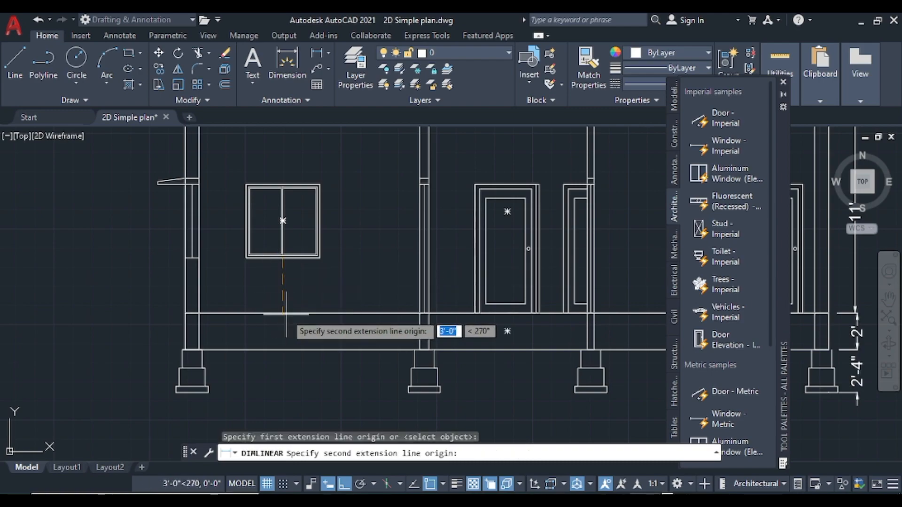
click(283, 312)
click(283, 288)
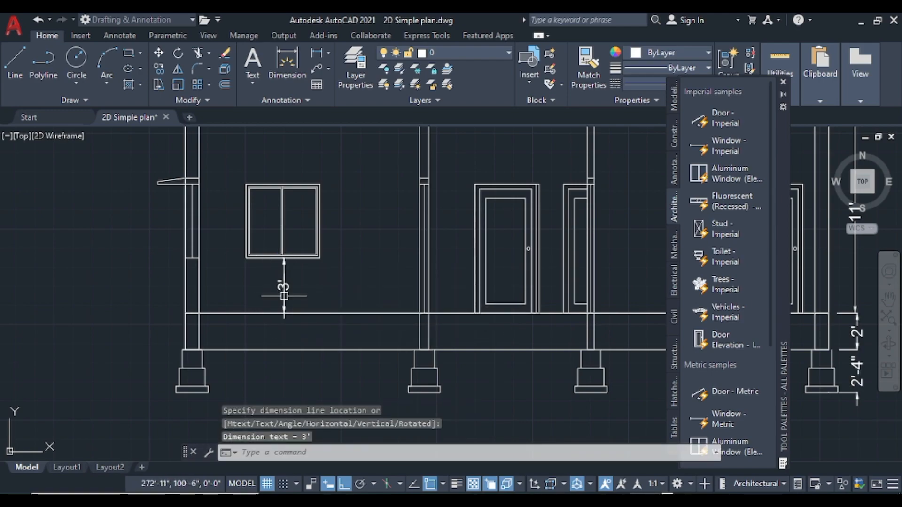
- Dimension the window's height between its right-hand corners, placing the dimension line just right of the frame
key(Return)
click(320, 183)
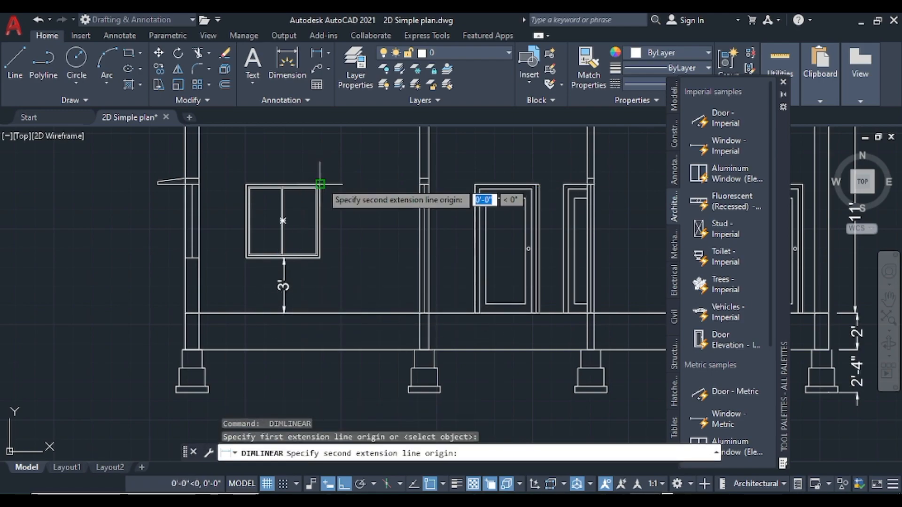
click(320, 257)
click(333, 259)
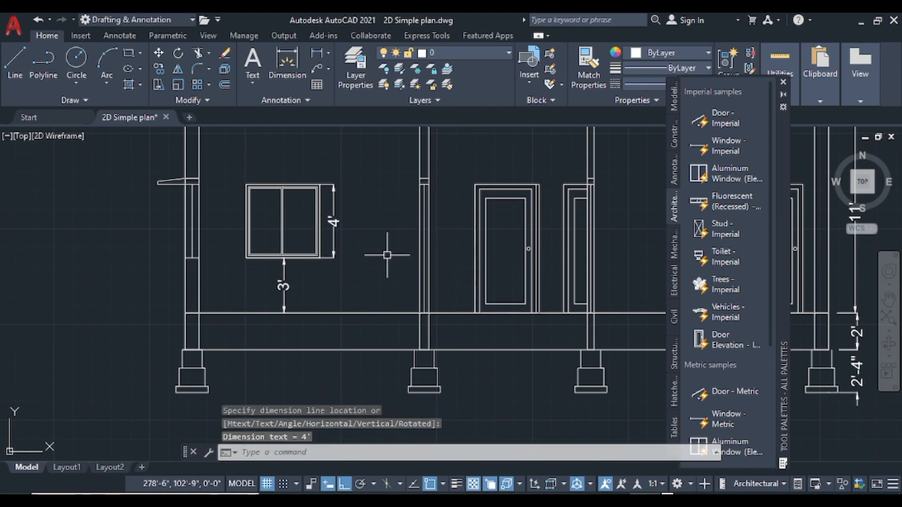
- Dimension the height of the door beside the middle wall, from frame top to floor, placed just left of the frame
key(Return)
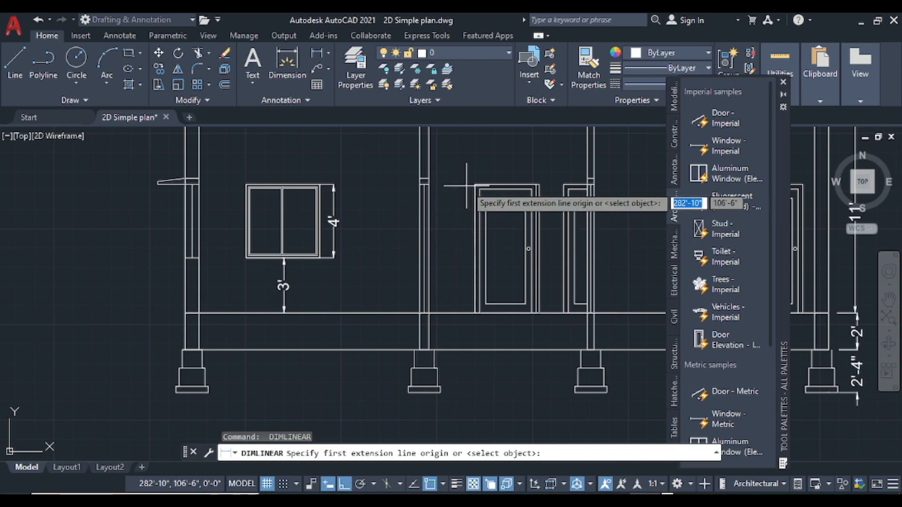
click(475, 184)
click(475, 310)
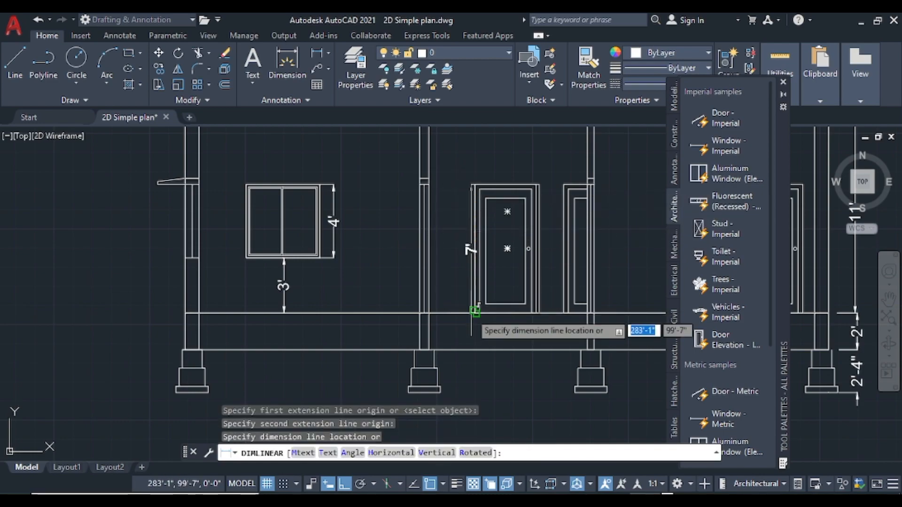
click(461, 313)
- Review the dimensioned section together with the floor plans, elevations and reference image in the drawing
scroll(412, 267, down, 4)
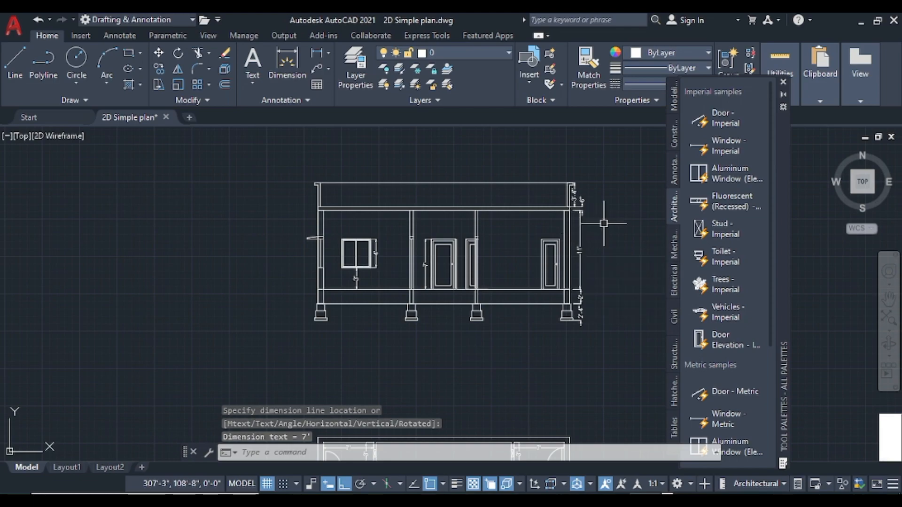
scroll(604, 224, up, 2)
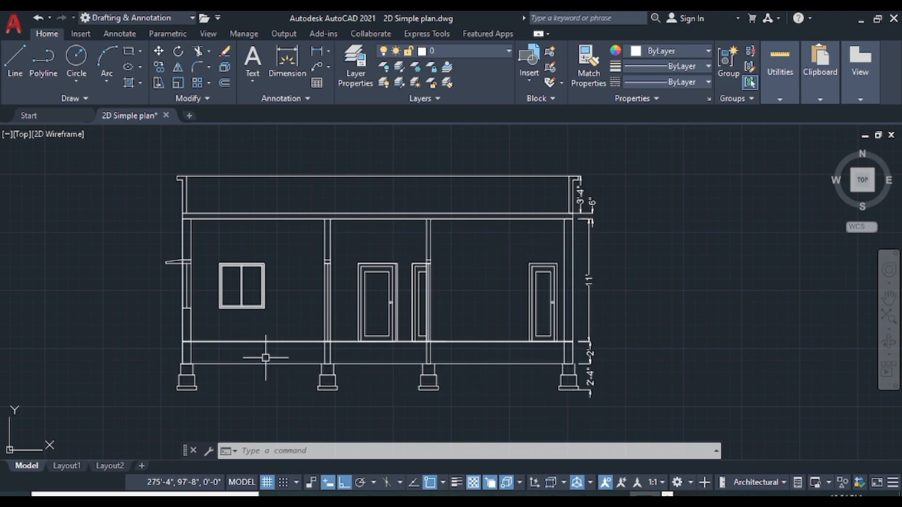
scroll(505, 260, down, 5)
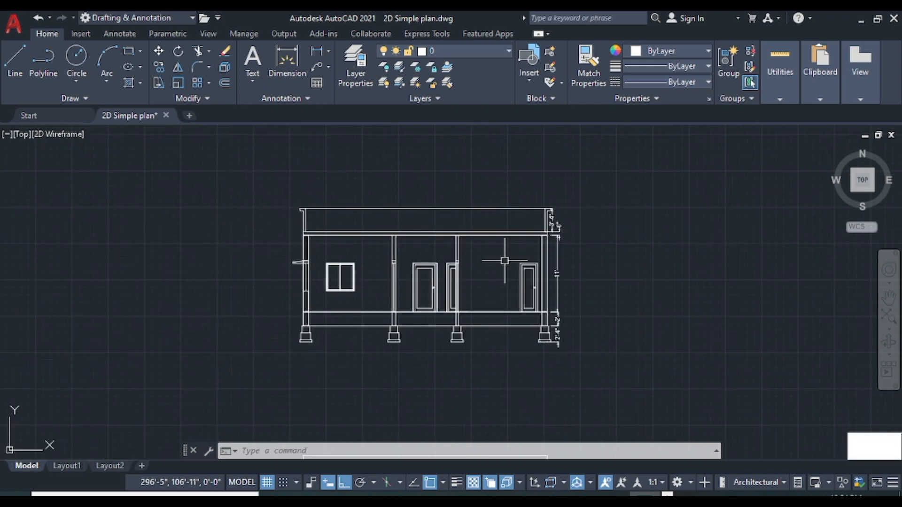
scroll(499, 363, up, 2)
scroll(499, 362, up, 2)
scroll(499, 362, down, 2)
scroll(449, 356, down, 4)
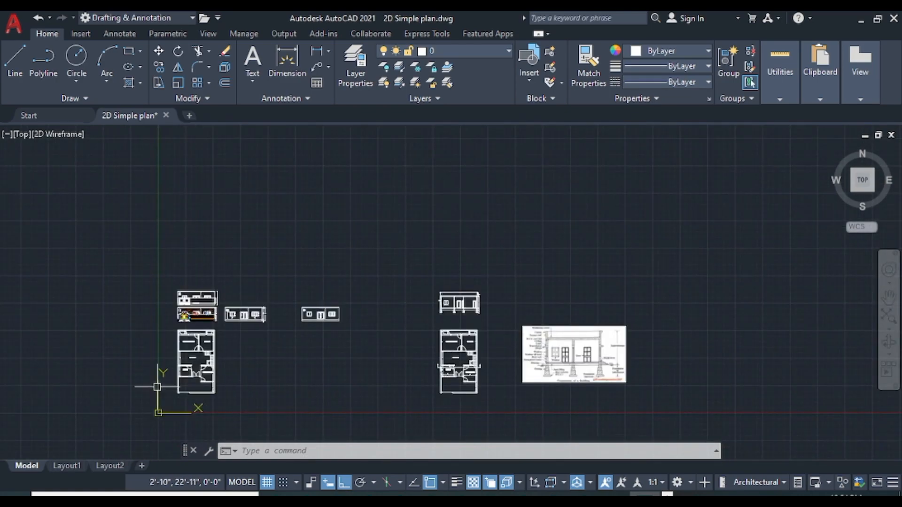
scroll(492, 281, up, 2)
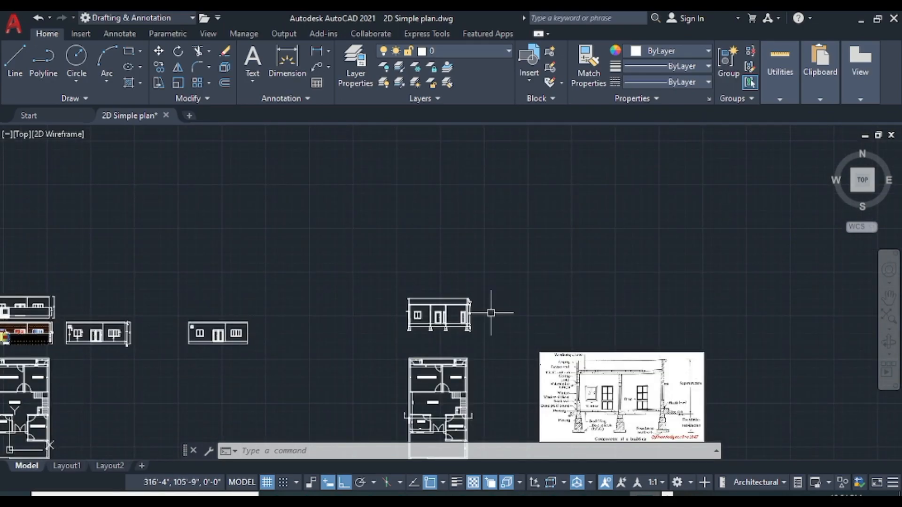
scroll(484, 383, up, 5)
mouse_move(499, 374)
middle_down()
mouse_move(615, 433)
mouse_move(632, 423)
middle_up()
middle_drag(639, 249, 642, 315)
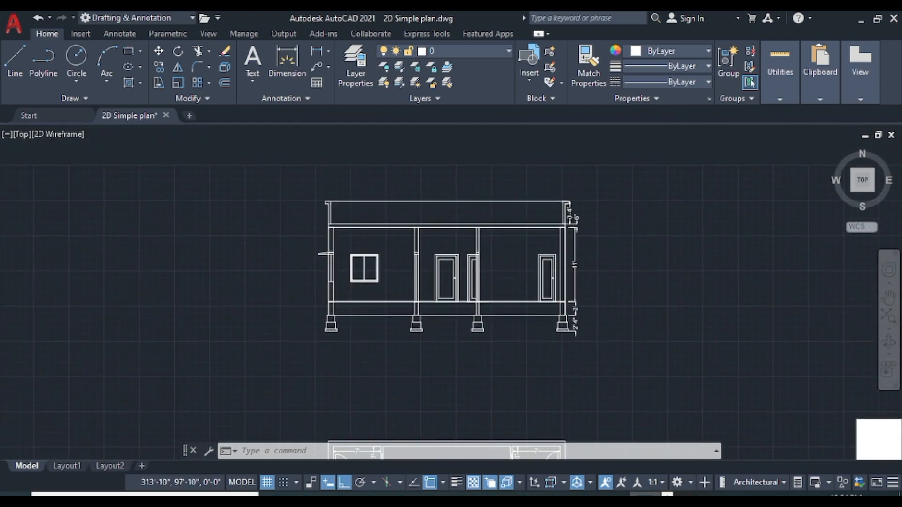